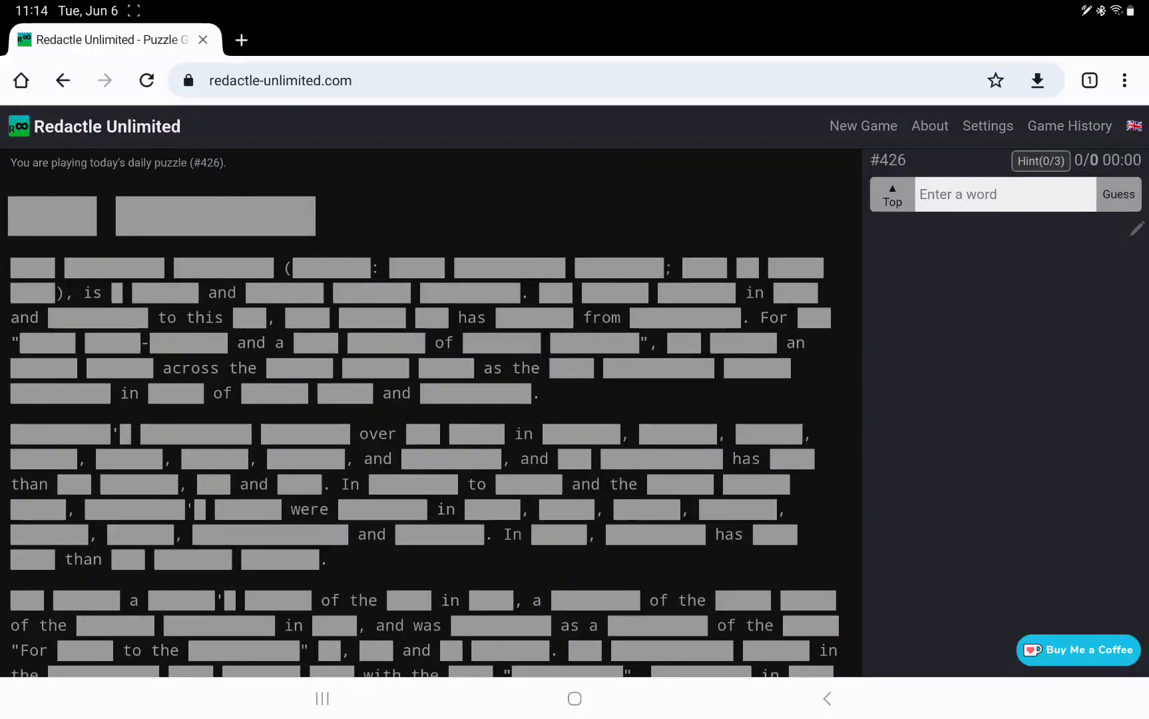
Reveal letter counts of both title words and the article's first three hidden words
click(52, 216)
click(215, 216)
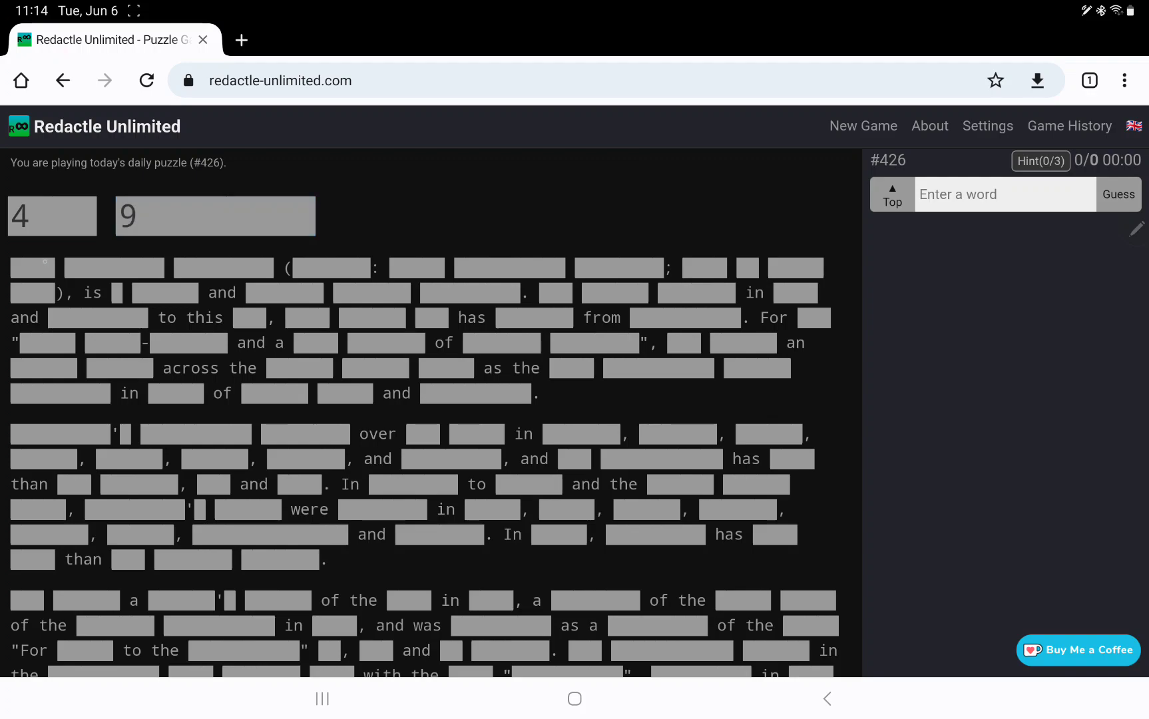
click(33, 267)
click(114, 267)
click(220, 267)
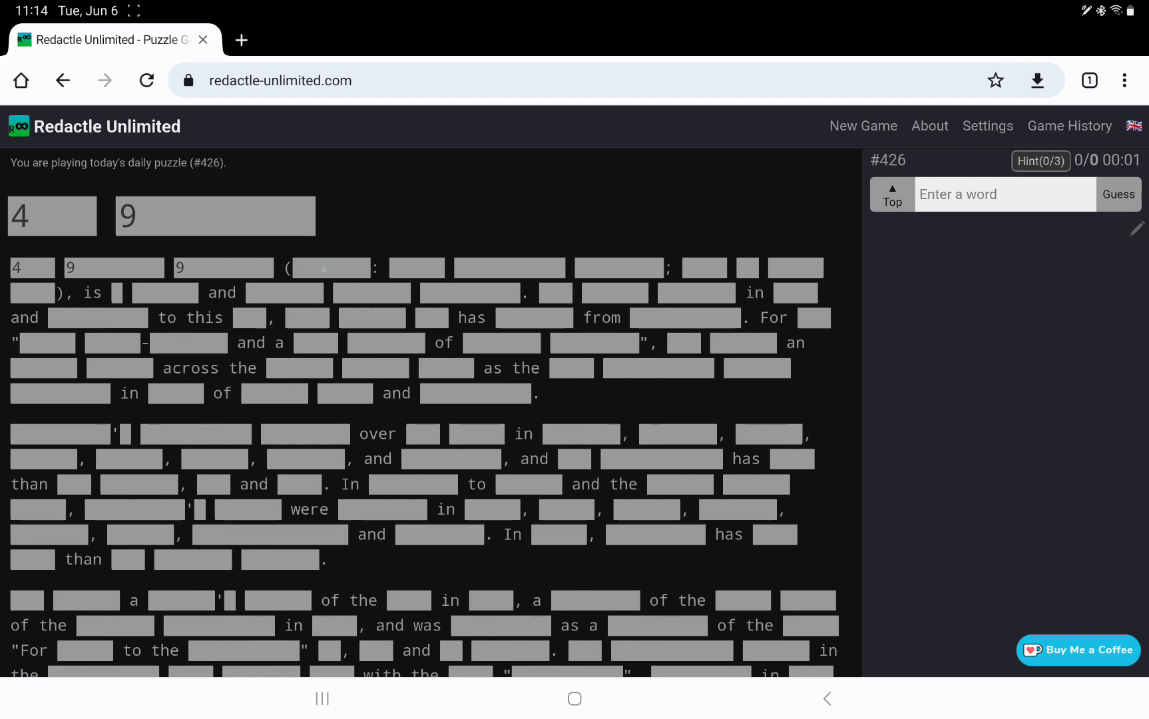
Reveal lengths of the parenthesised and remaining line-one words and line two's opening words
click(324, 268)
click(417, 267)
click(527, 267)
click(619, 267)
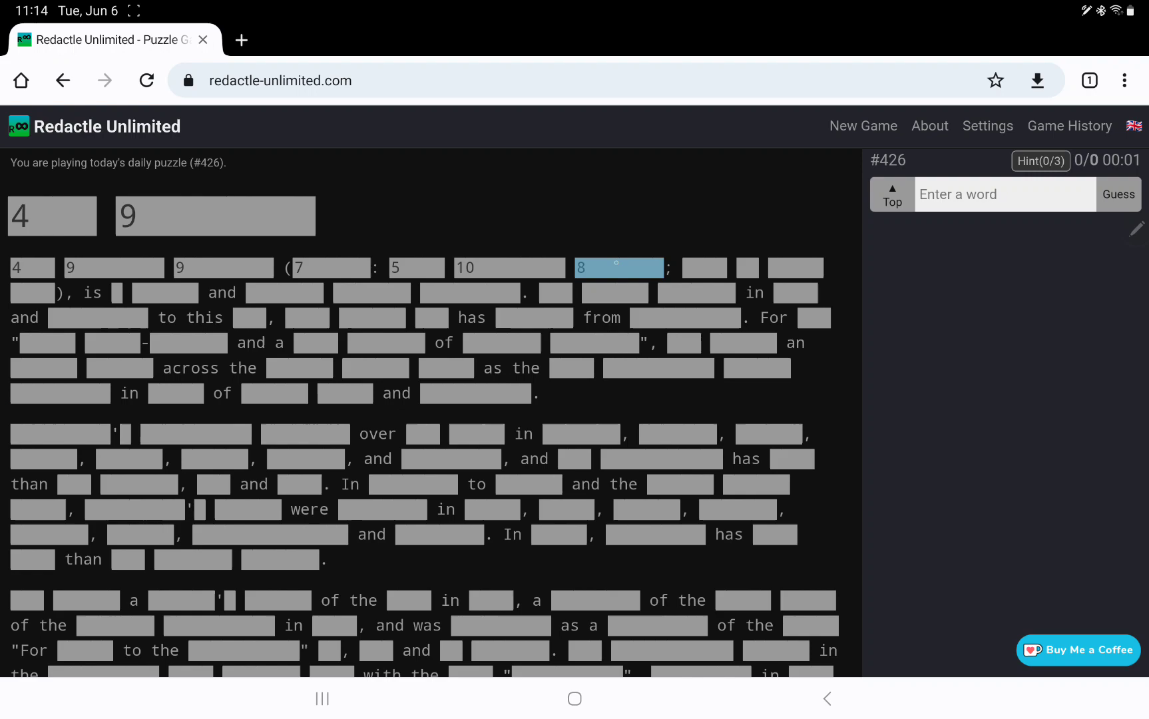
click(705, 267)
click(747, 267)
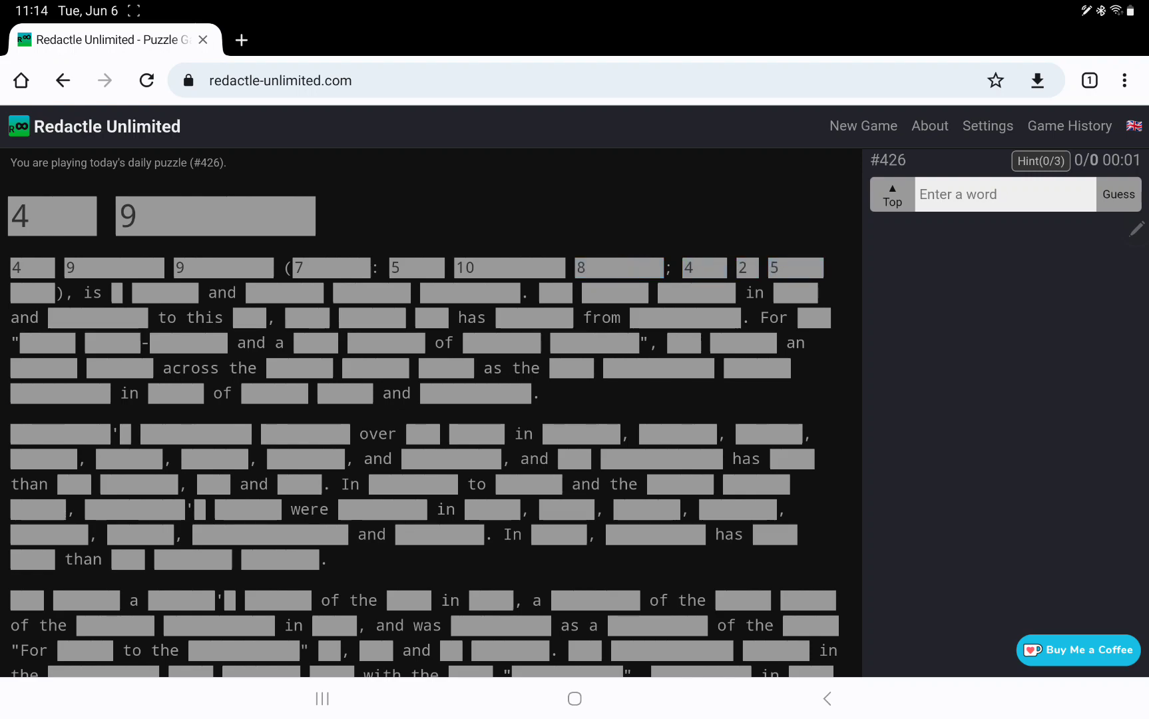
click(22, 293)
click(114, 292)
click(165, 293)
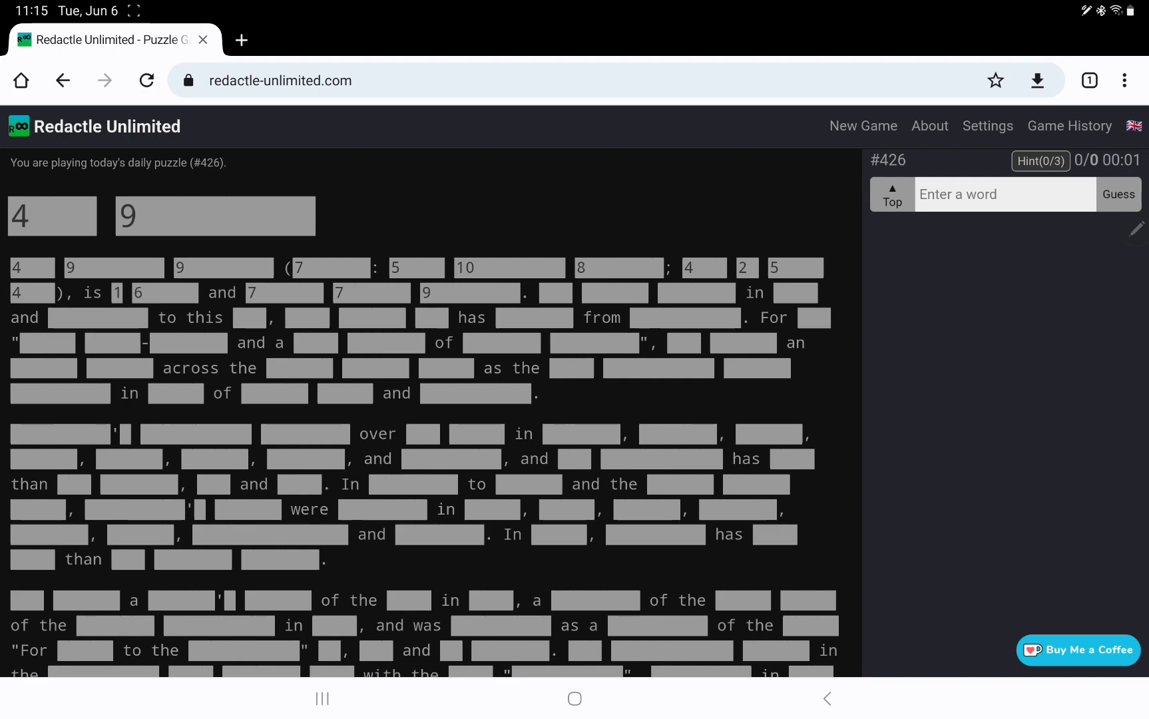
Reveal lengths of the second sentence's words through the end of line three
click(555, 292)
click(615, 293)
click(695, 292)
click(796, 292)
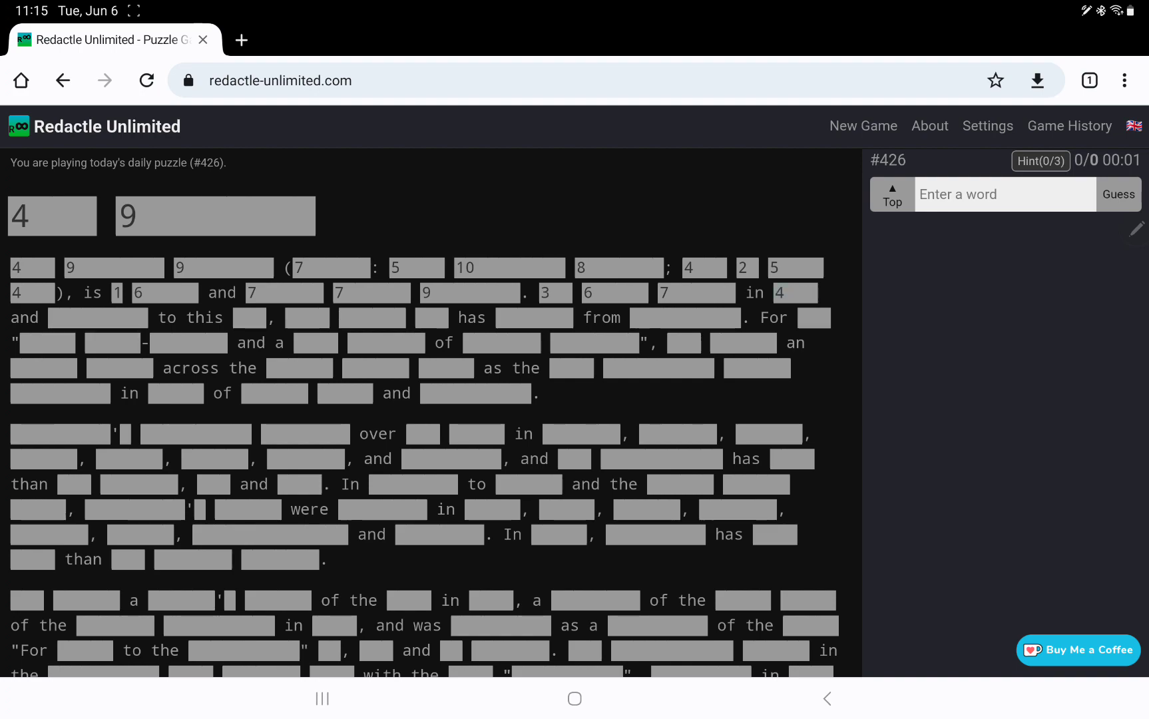
click(113, 316)
click(249, 317)
click(297, 317)
click(368, 318)
click(431, 317)
click(538, 316)
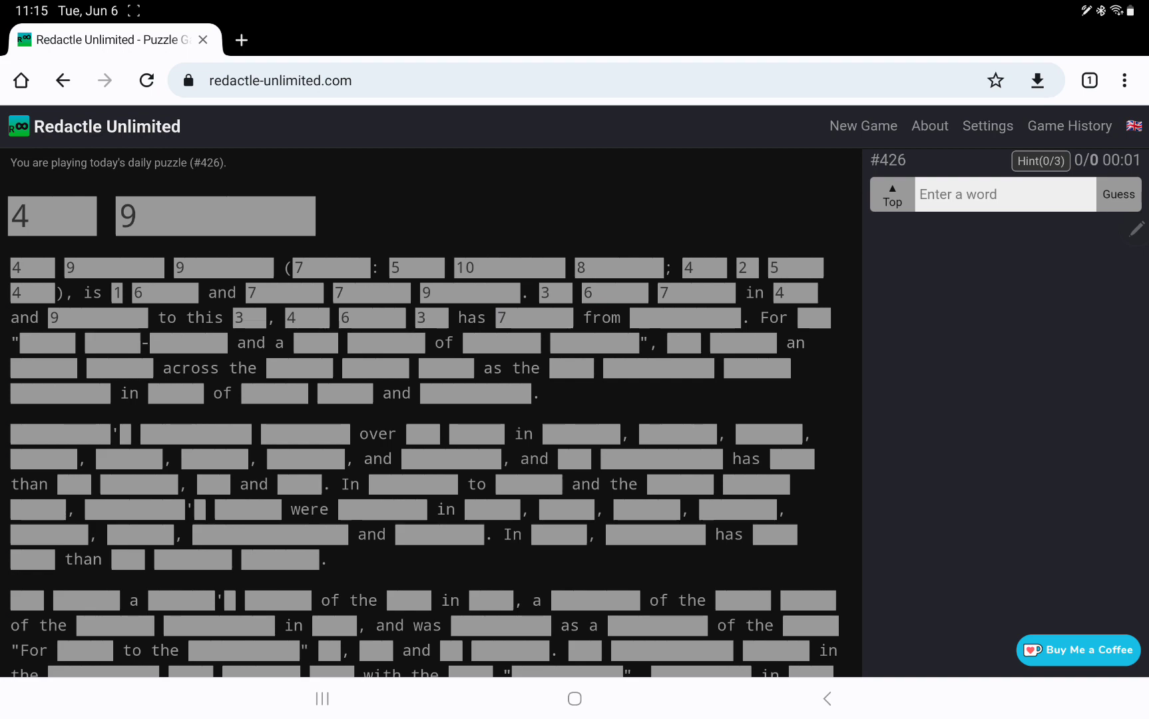
click(673, 317)
click(814, 317)
Reveal lengths of the quoted words and other hidden words on line four
click(51, 344)
click(112, 342)
click(189, 342)
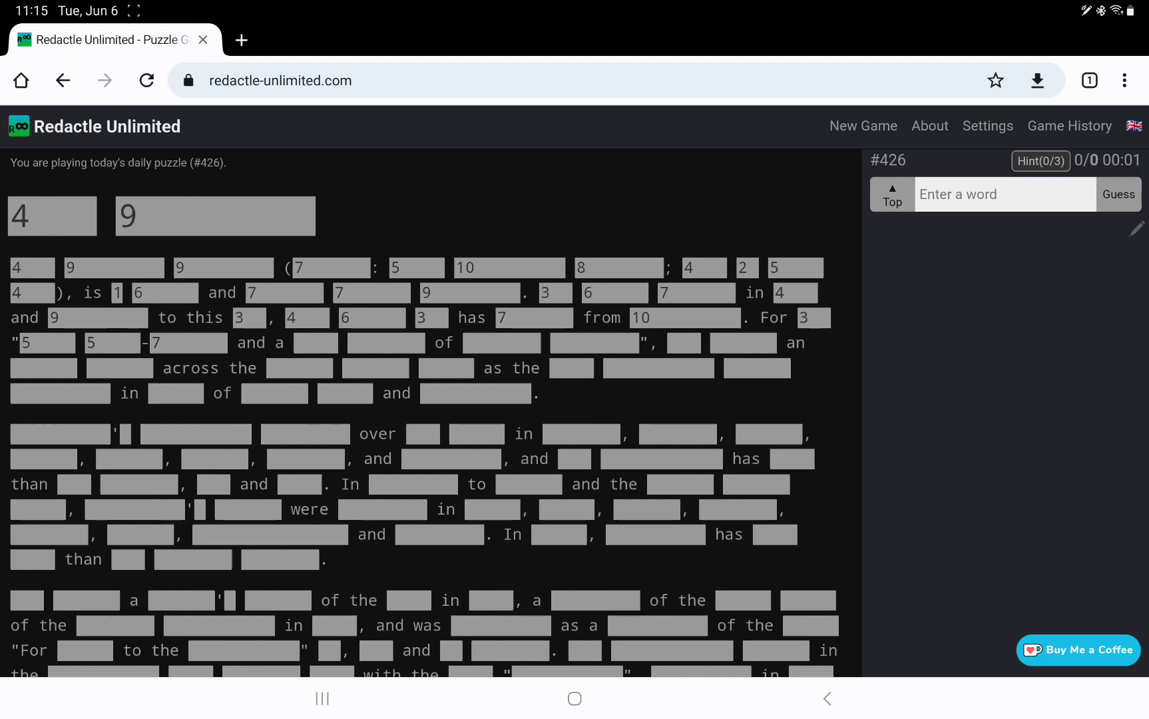
click(316, 342)
click(386, 342)
click(502, 342)
click(595, 342)
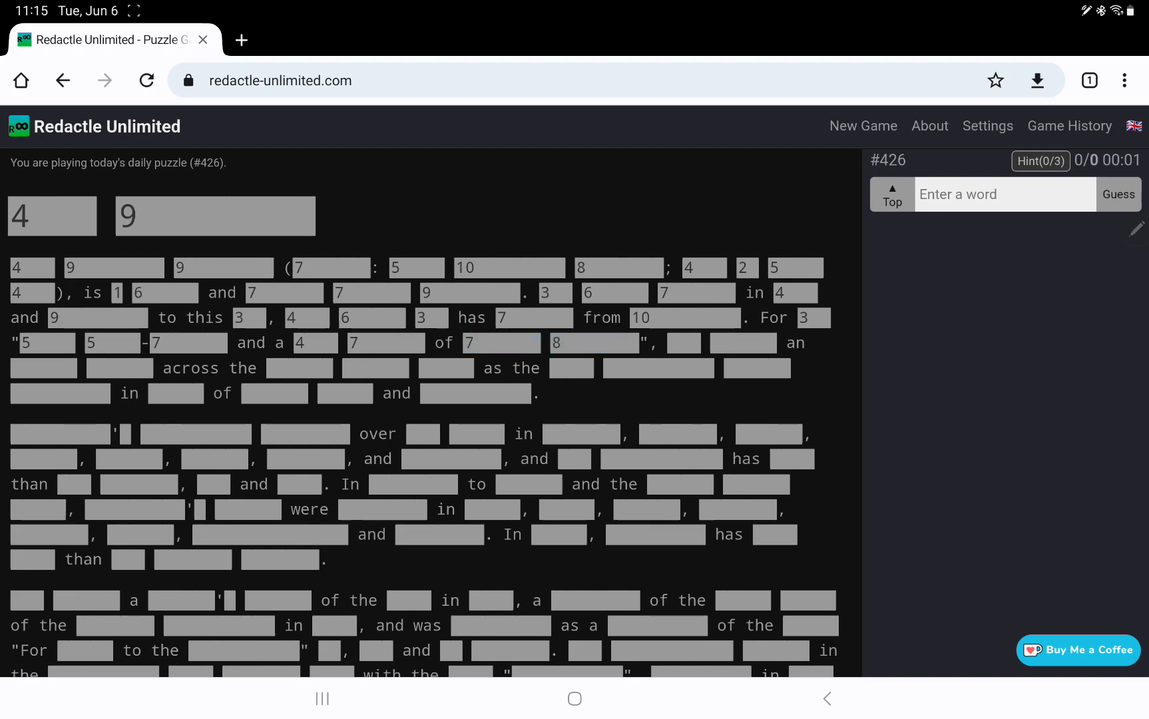
click(685, 343)
click(744, 342)
Reveal lengths of the hidden words on lines five and six
click(43, 367)
click(119, 368)
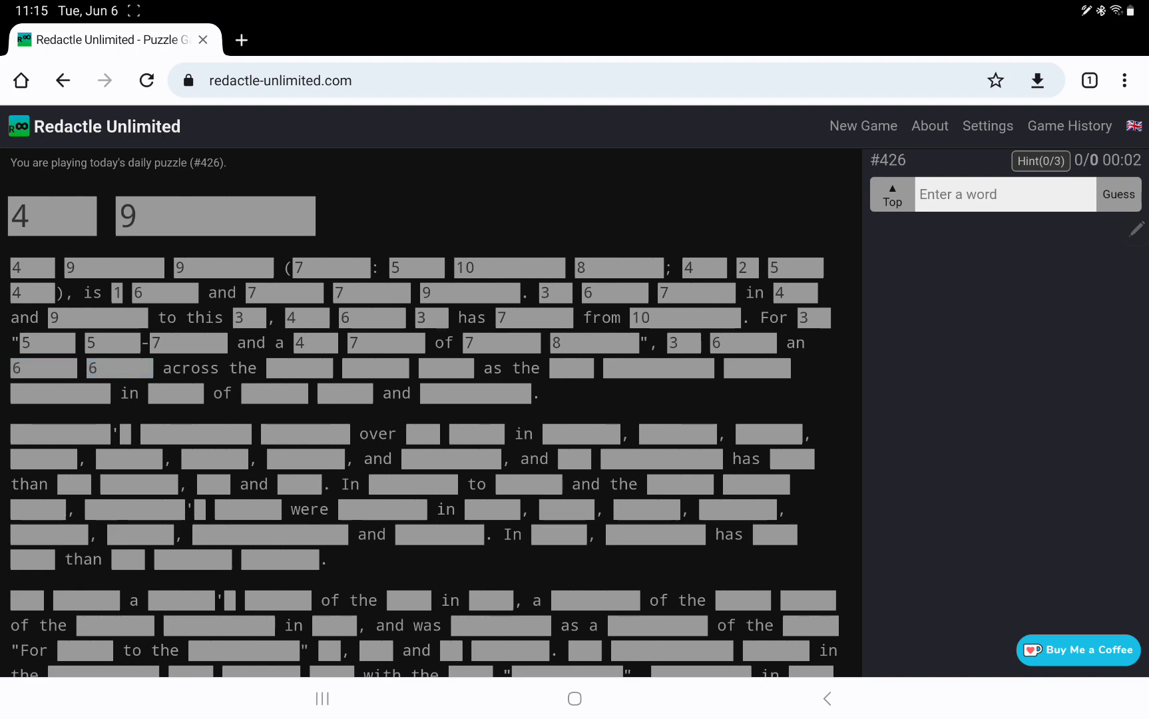
click(299, 368)
click(376, 367)
click(446, 367)
click(572, 367)
click(659, 367)
click(757, 367)
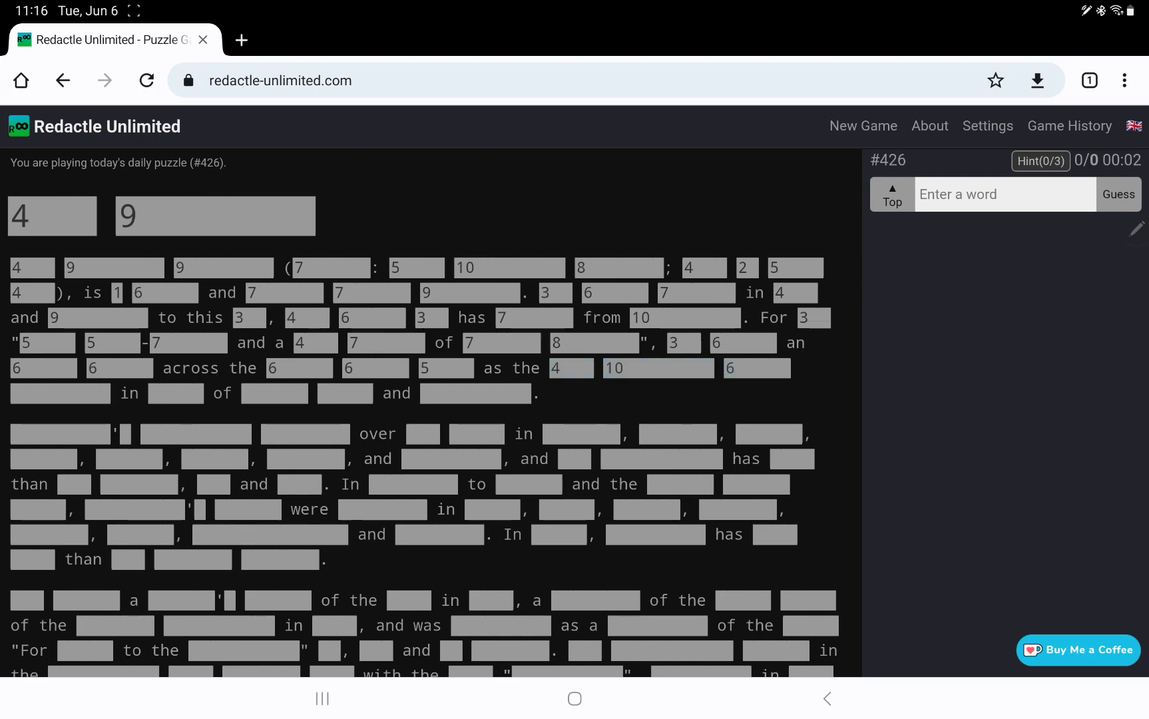
click(60, 393)
click(176, 393)
click(274, 393)
click(345, 392)
Reveal lengths of paragraph two's opening words, including those after 'over 3'
click(85, 434)
click(196, 434)
click(305, 434)
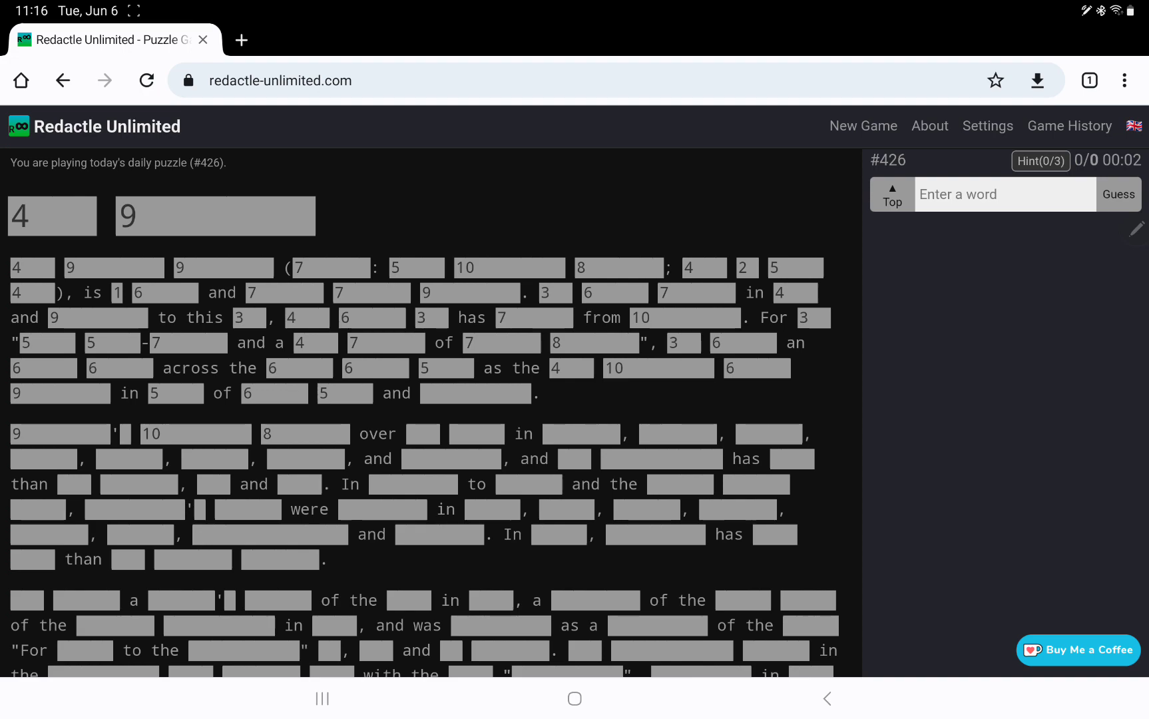
click(423, 434)
click(476, 434)
click(581, 434)
click(677, 434)
click(770, 433)
scroll(526, 557, down, 4)
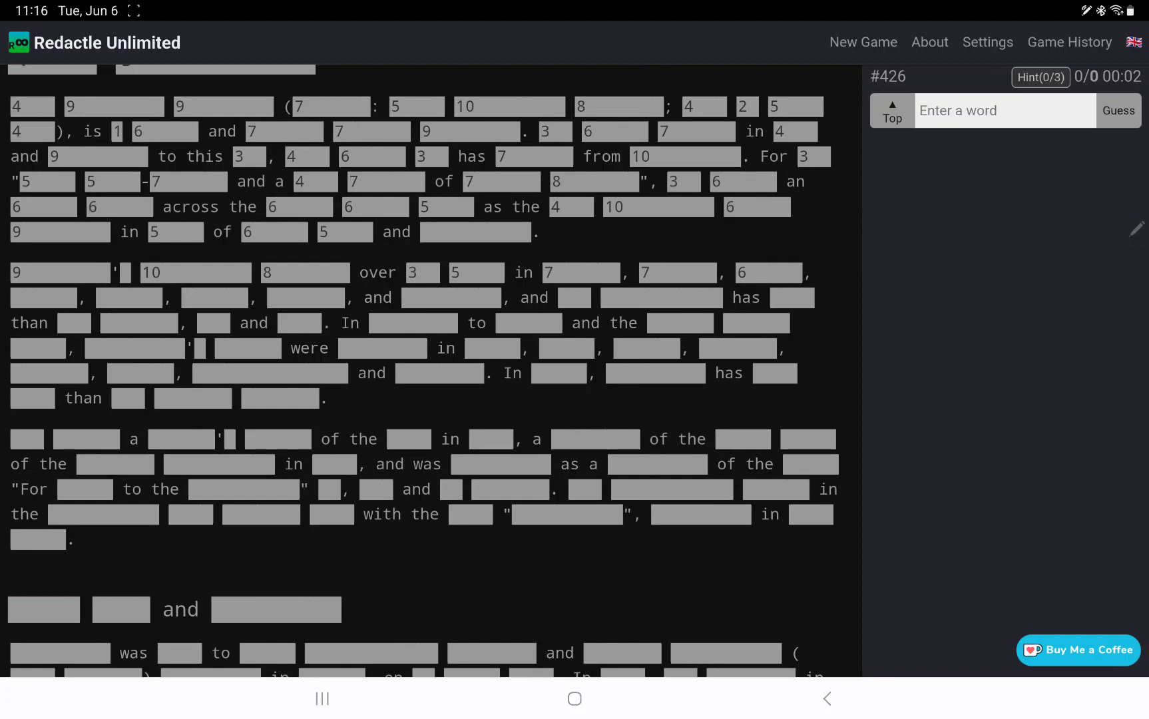
scroll(431, 404, down, 3)
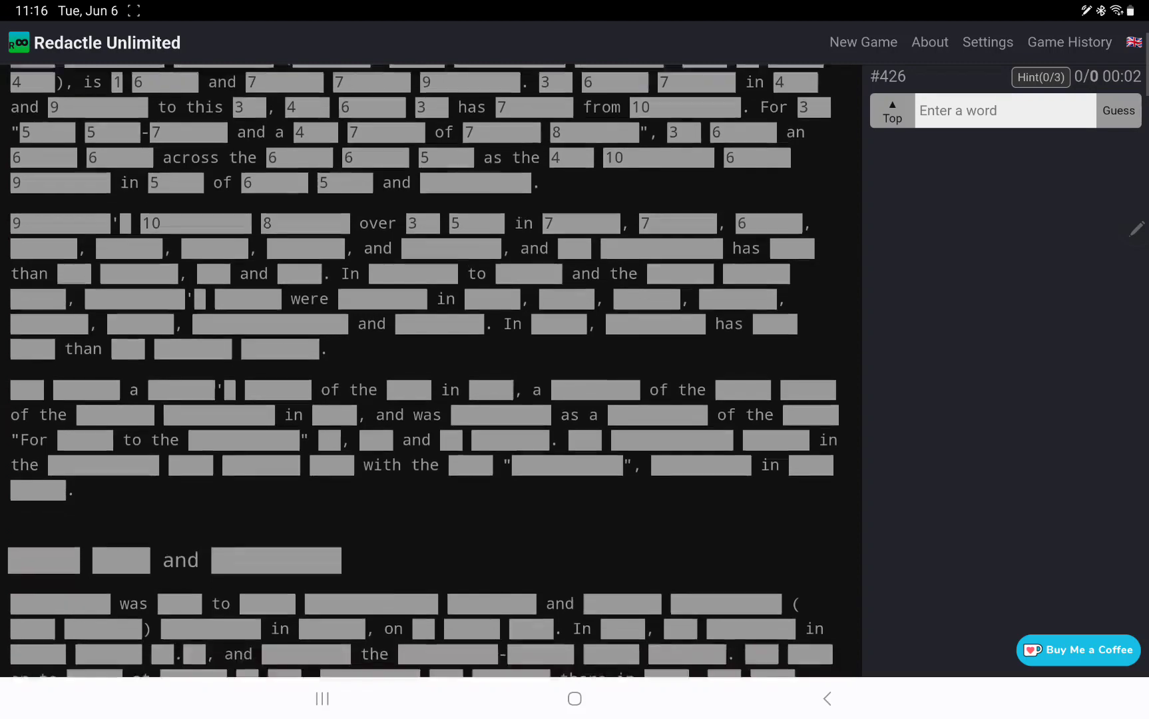
scroll(552, 352, down, 2)
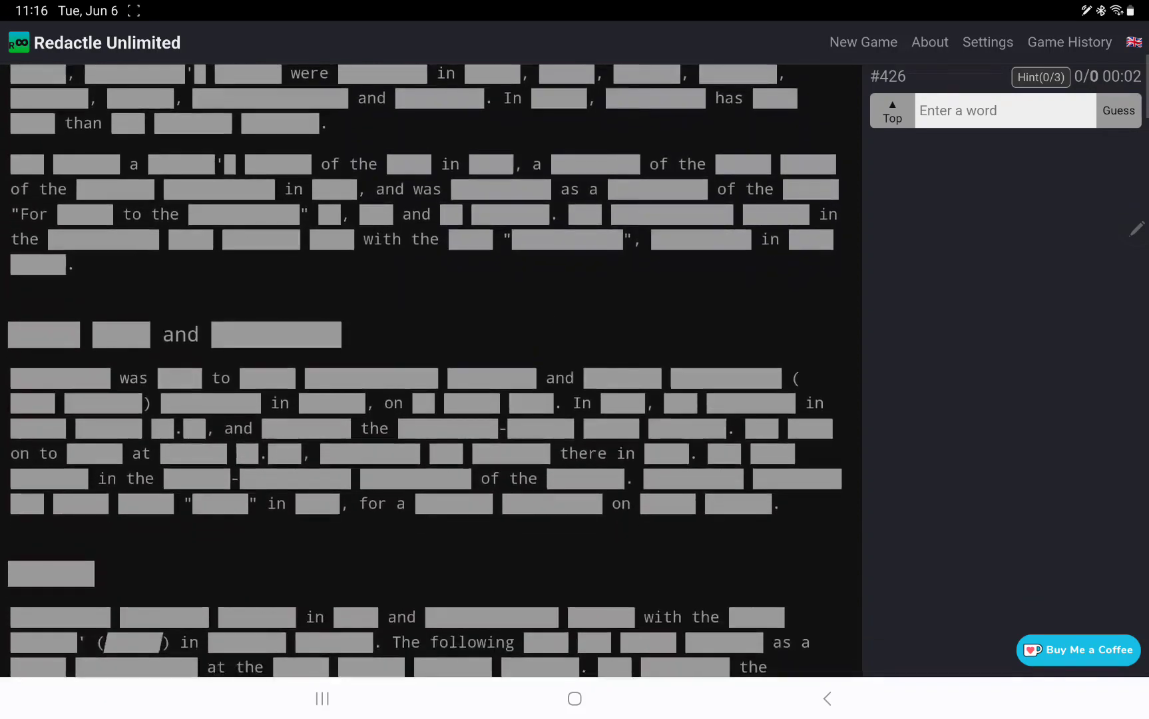
scroll(552, 352, down, 3)
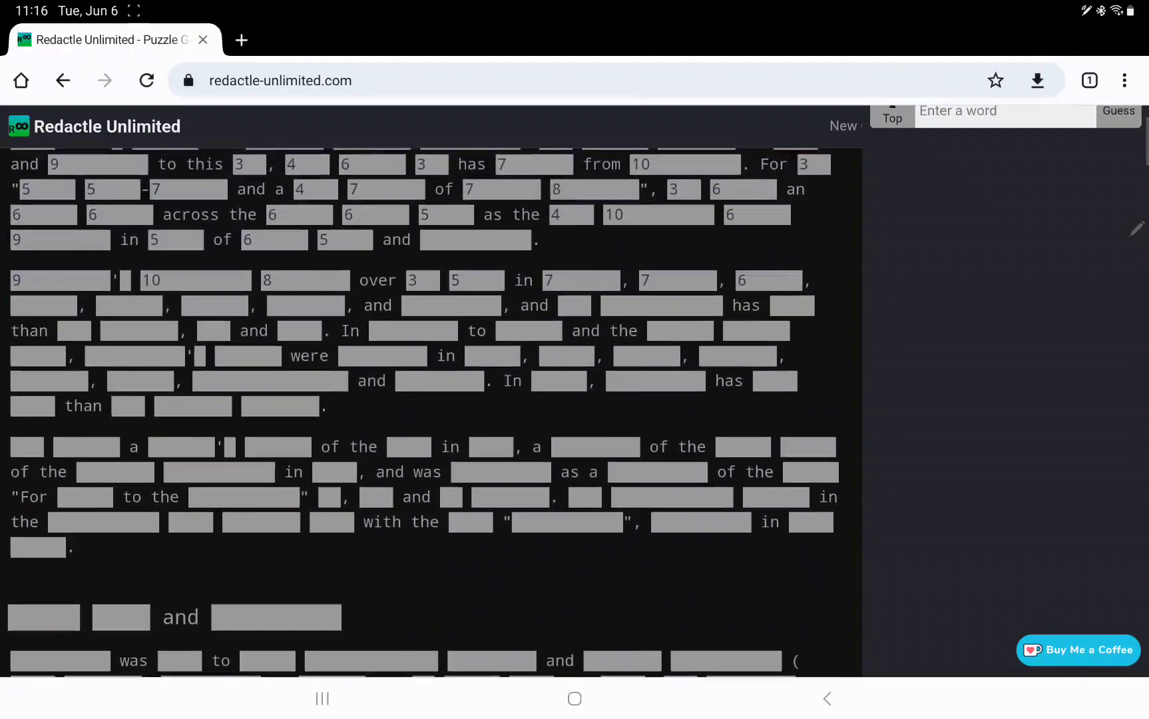
scroll(430, 405, up, 2)
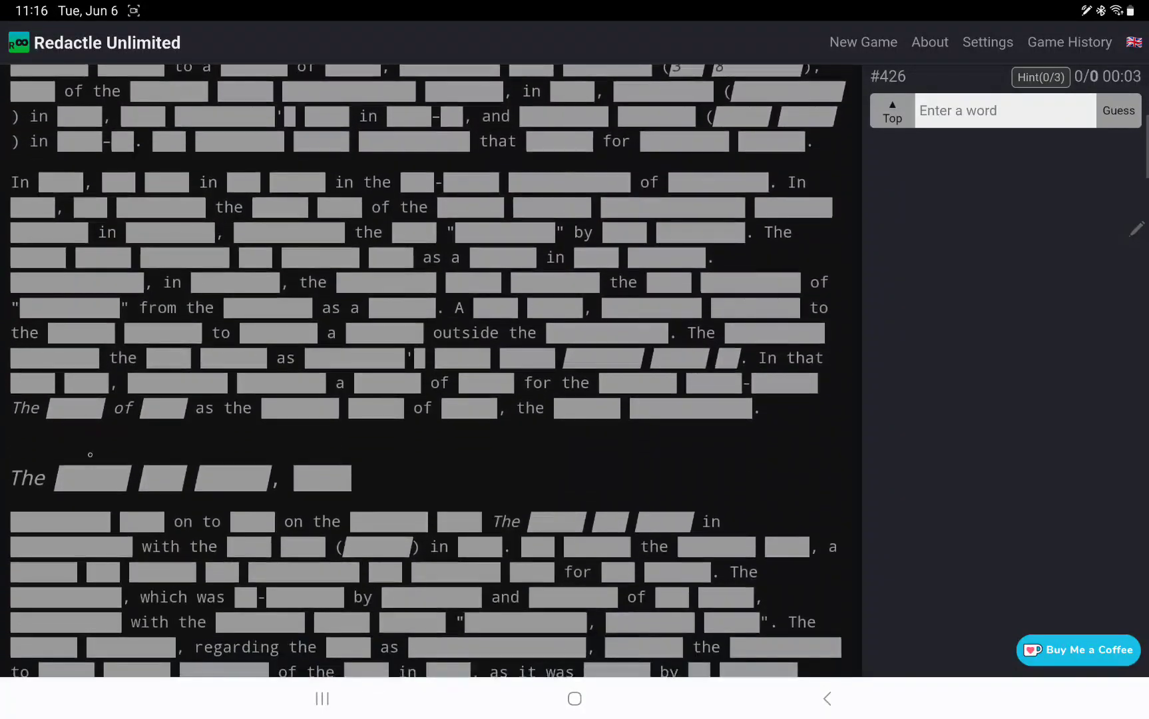
Scroll to the later section and reveal its first hidden heading word's length
click(93, 478)
Reveal the letter counts of the remaining 'The 5 3 5, 4' heading words
click(162, 478)
click(232, 478)
click(322, 478)
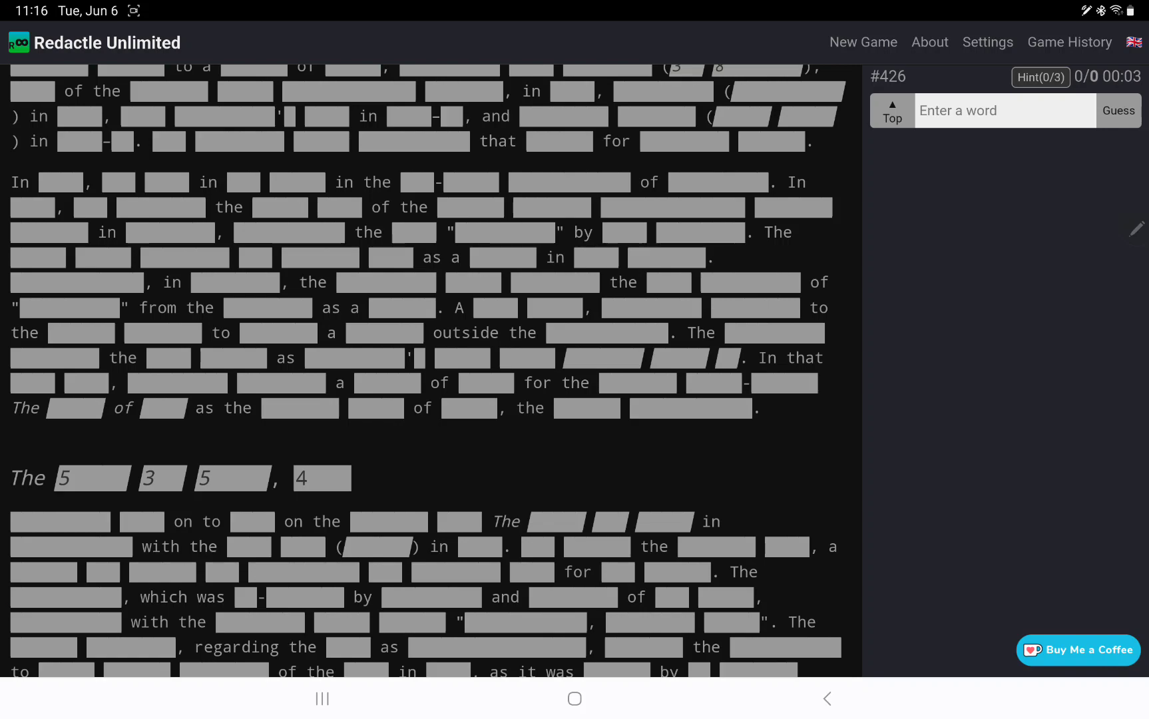
Reveal letter counts of the paragraph's opening hidden words, including those after 'The'
click(552, 521)
click(609, 521)
click(665, 521)
click(60, 521)
click(142, 521)
click(253, 521)
click(389, 521)
click(459, 521)
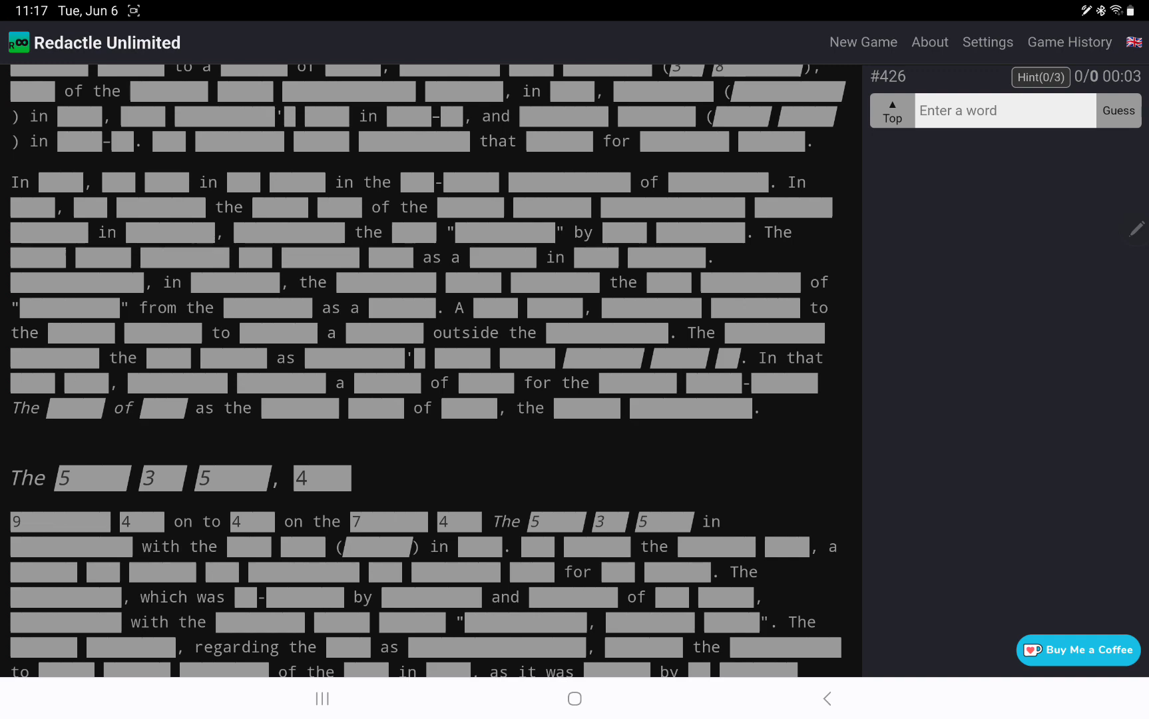
scroll(392, 578, down, 3)
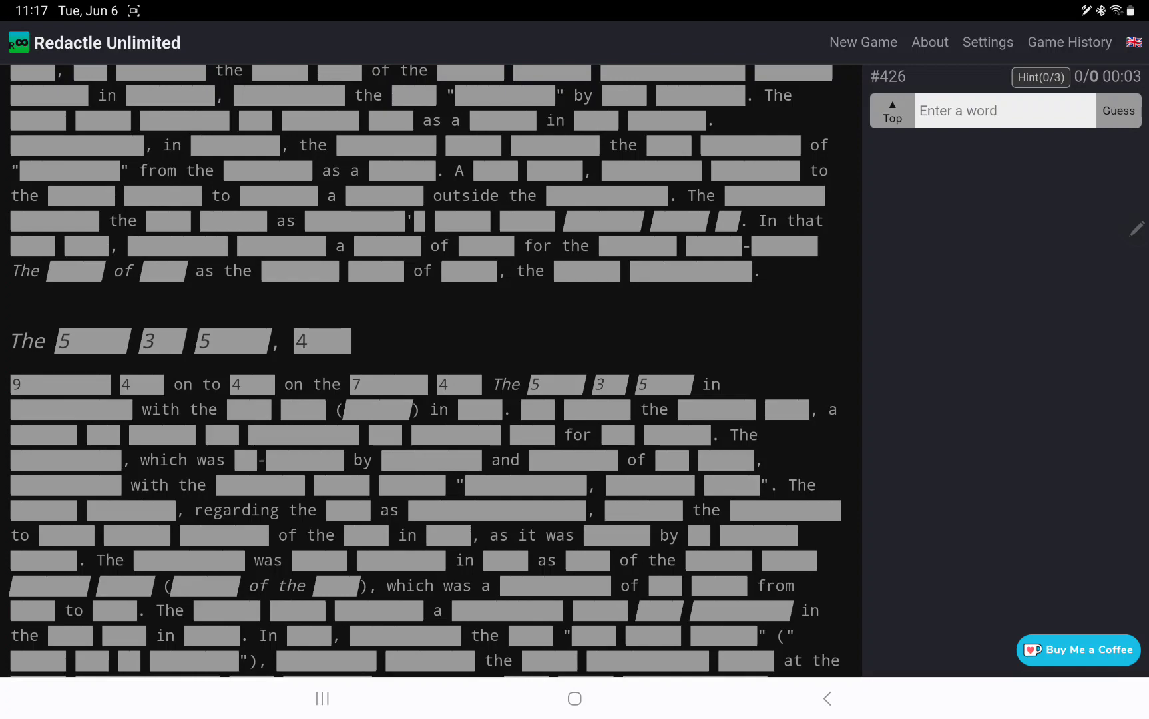
Reveal letter counts on the next line, including words after 'with the' and 'in'
click(79, 405)
click(250, 410)
click(302, 410)
click(378, 410)
click(480, 410)
text(star)
Guess 'star', then reveal the section heading and opening words under heading 6
key(Return)
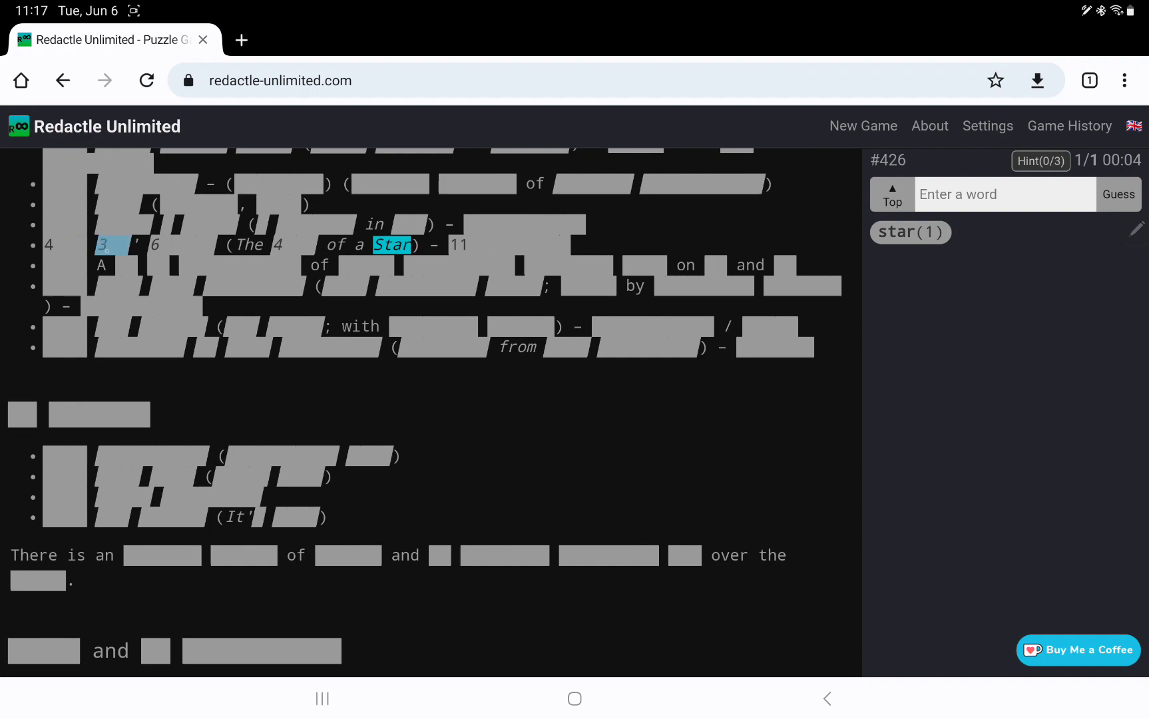
click(121, 247)
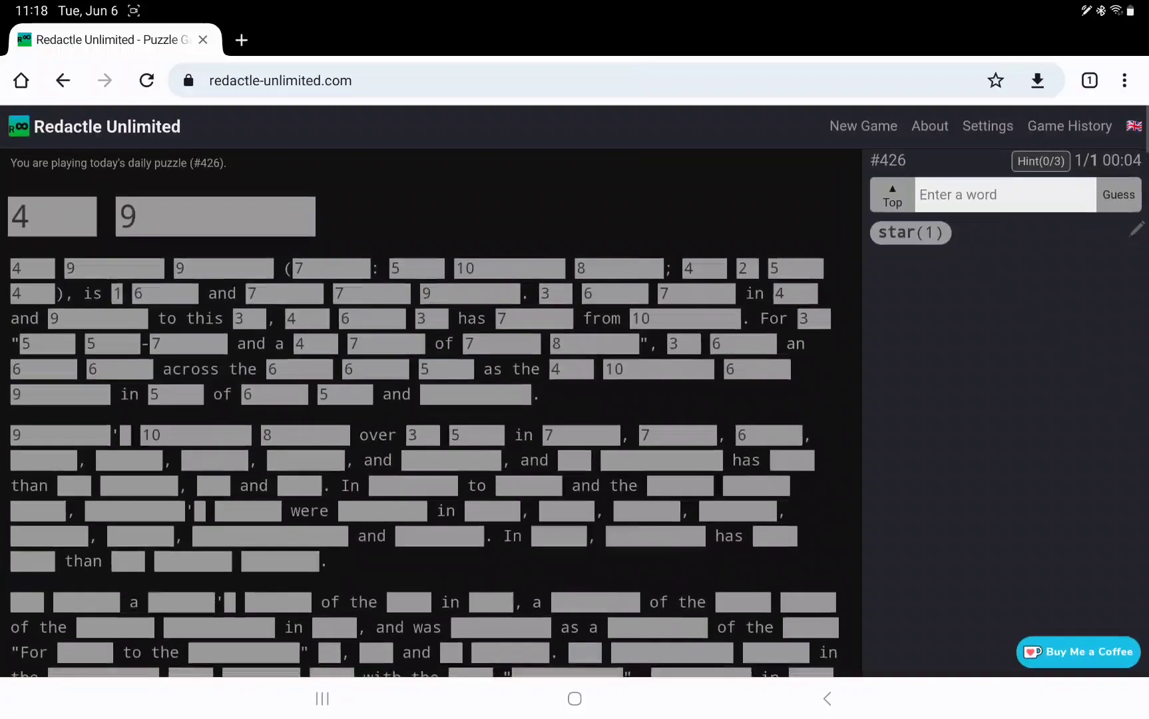
scroll(431, 405, down, 10)
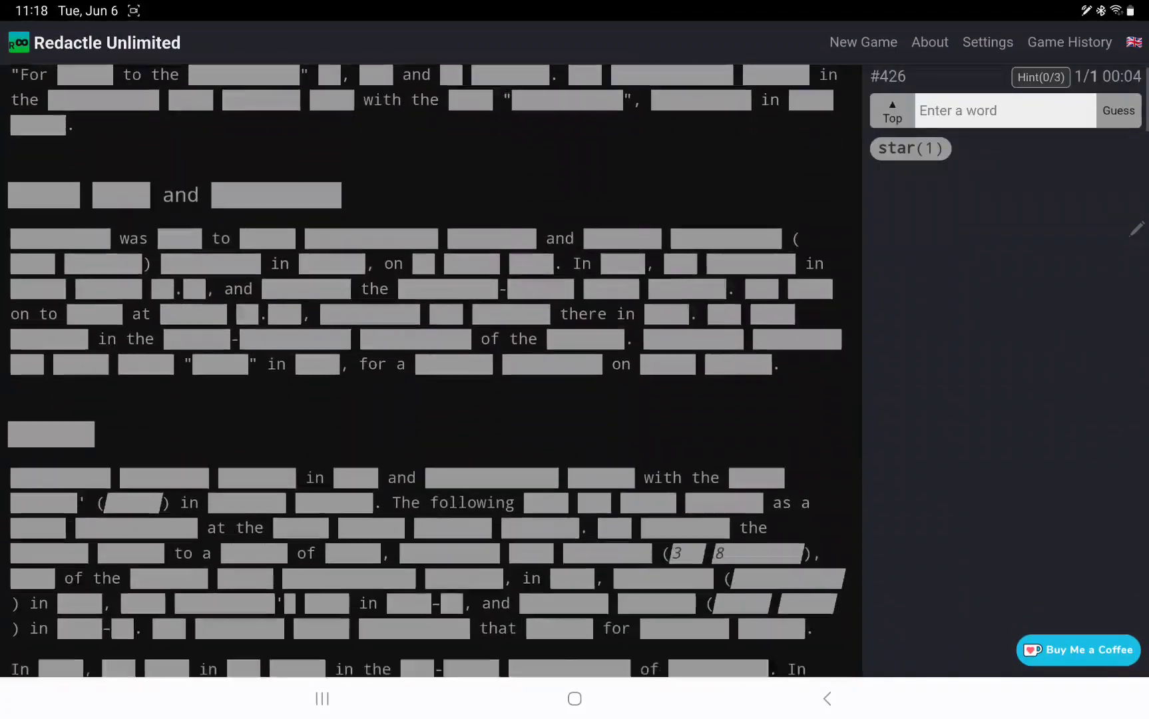
scroll(431, 405, up, 3)
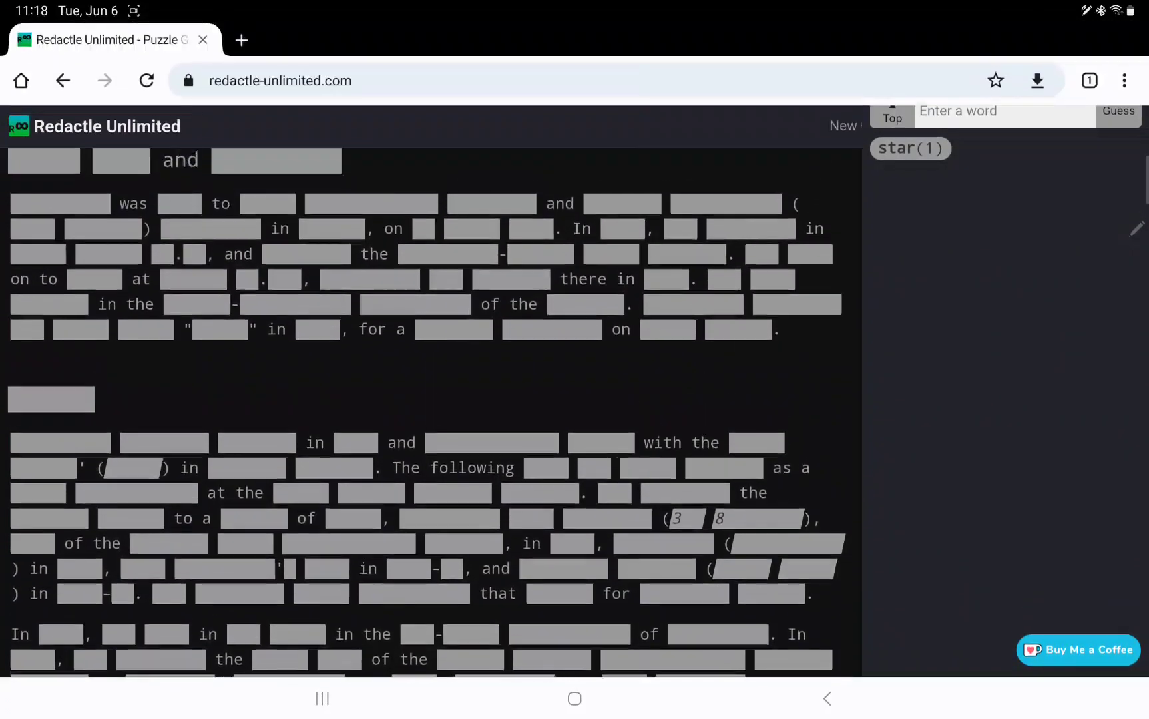
scroll(431, 405, up, 2)
scroll(431, 404, up, 3)
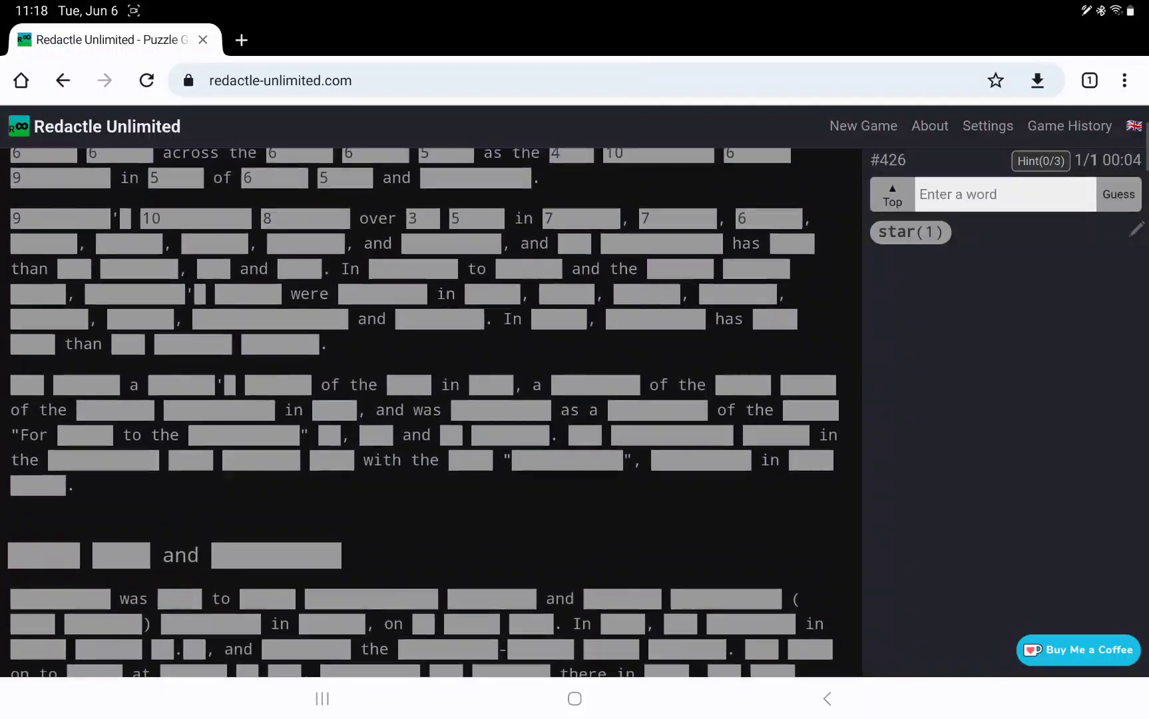
scroll(431, 405, down, 5)
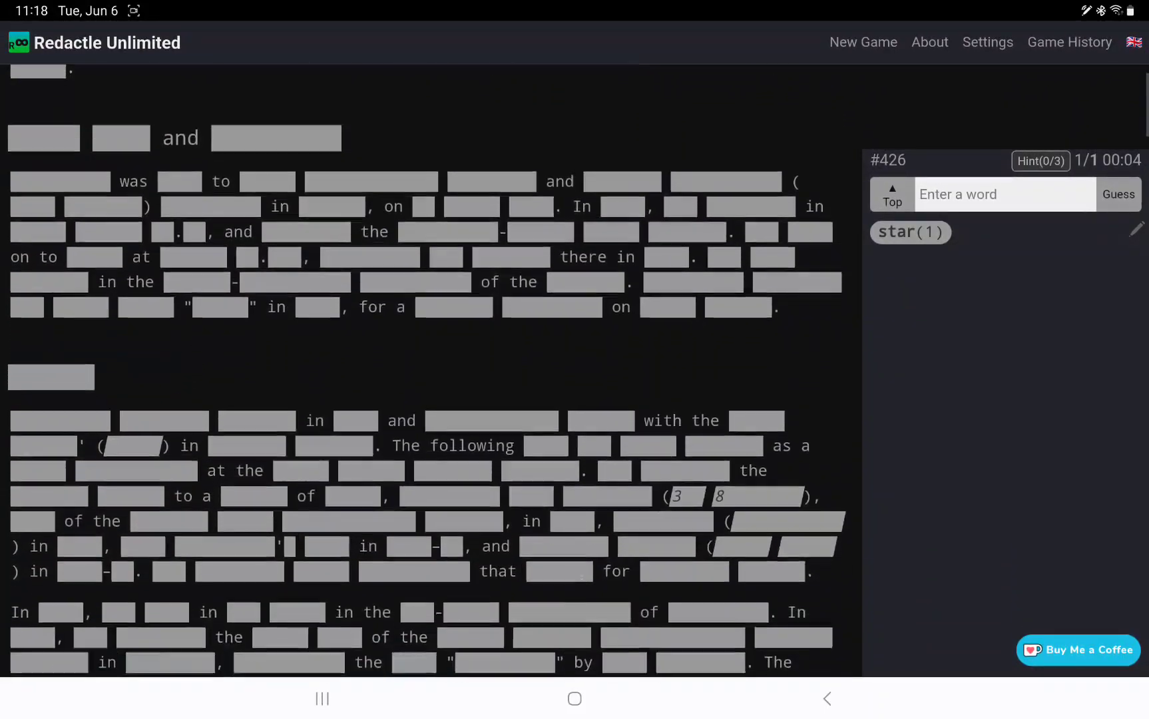
scroll(430, 405, down, 1)
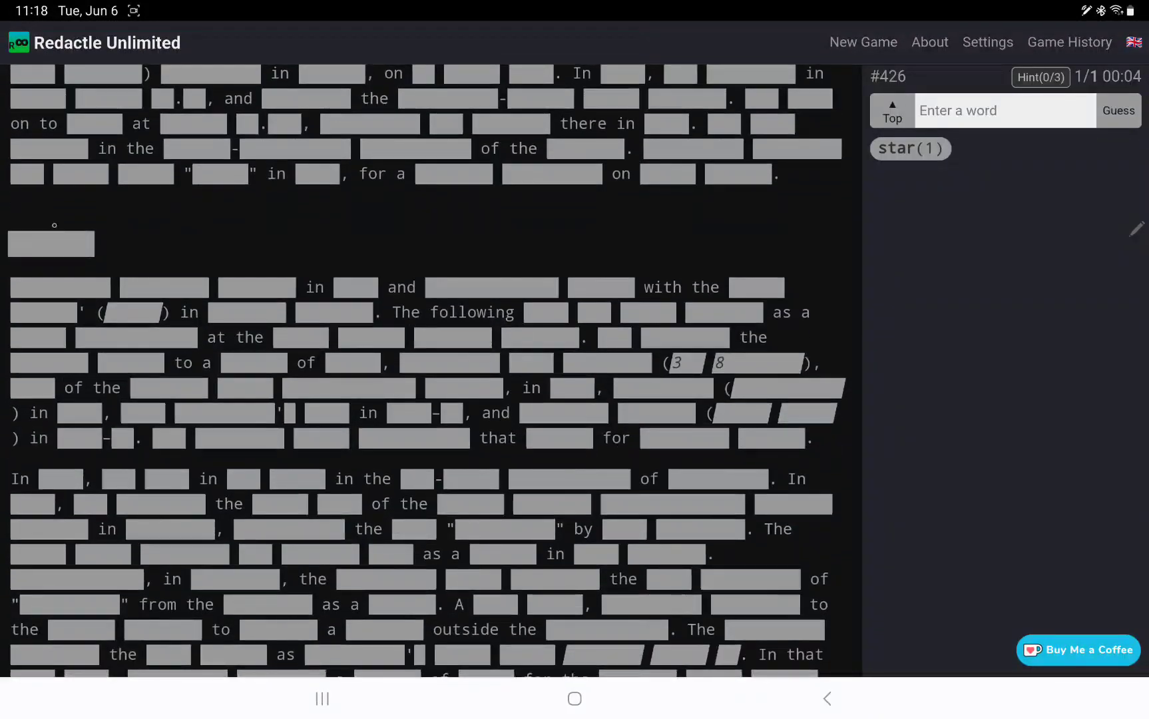
click(54, 245)
click(60, 286)
click(165, 287)
scroll(430, 405, up, 4)
click(43, 343)
click(121, 342)
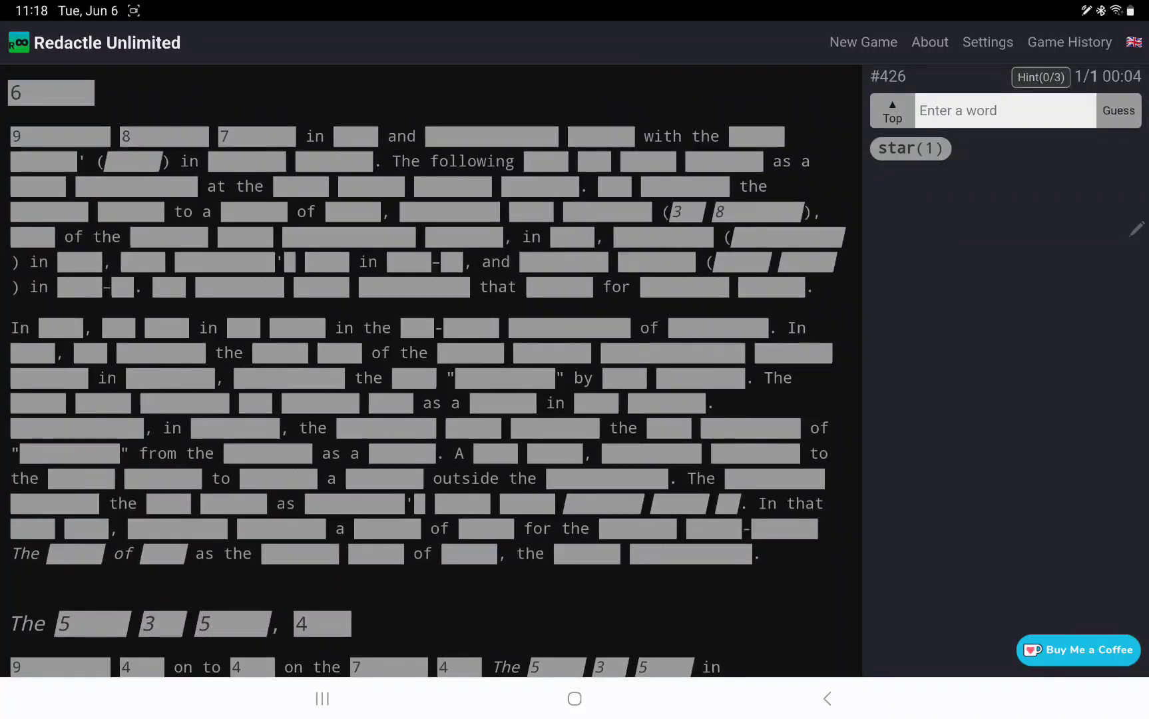
Reveal the two hyphenated pairs after 'in' and the word after 'outside the'
click(408, 261)
click(450, 262)
click(79, 287)
click(122, 287)
click(607, 478)
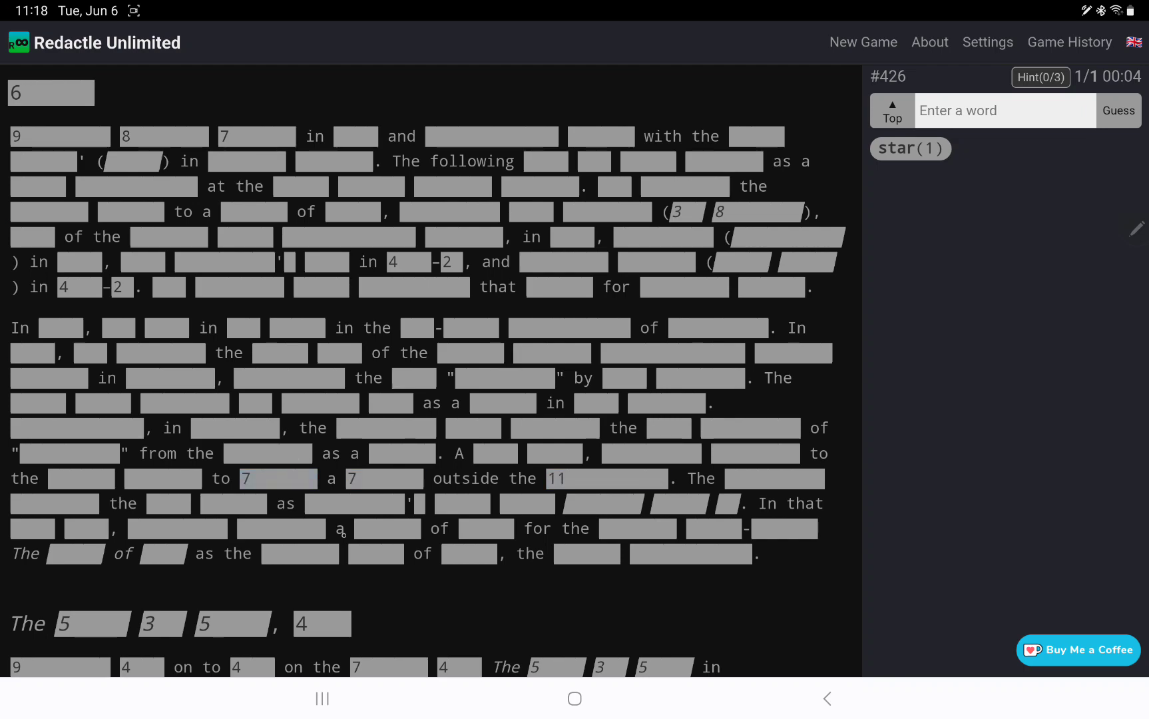
scroll(430, 368, down, 5)
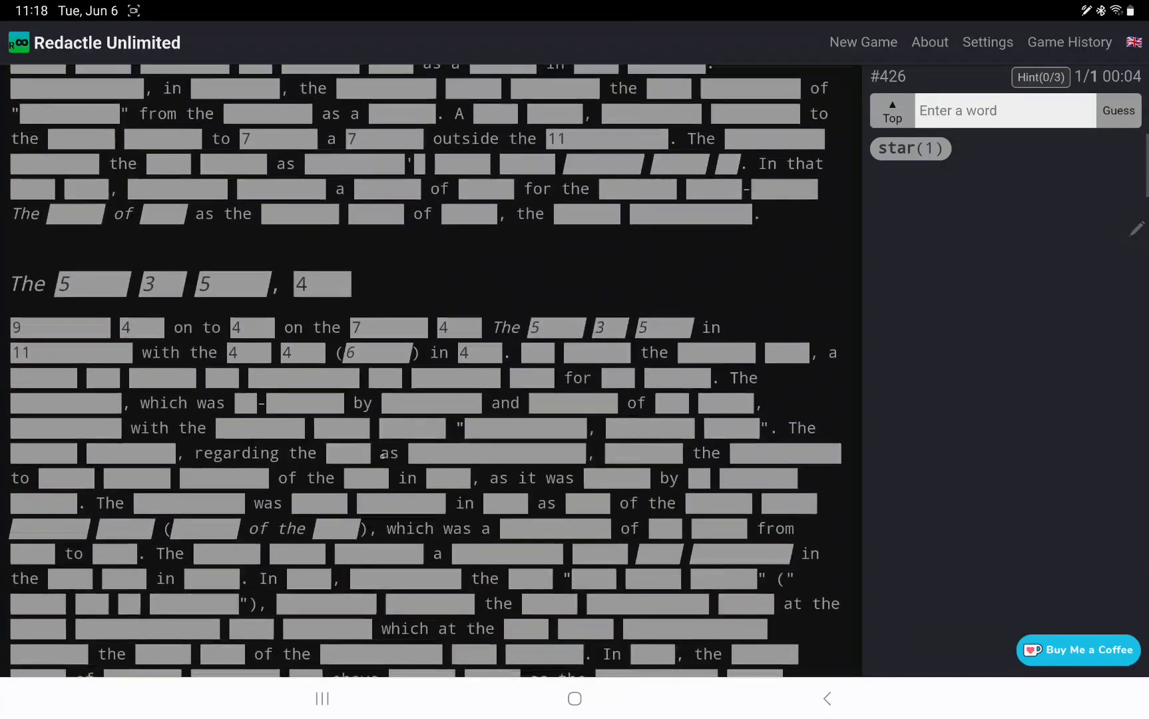
Reveal words after 'regarding the', the italic parenthesised word, and words after 'of the', 'At the'
click(348, 452)
click(422, 453)
scroll(430, 369, down, 1)
click(205, 497)
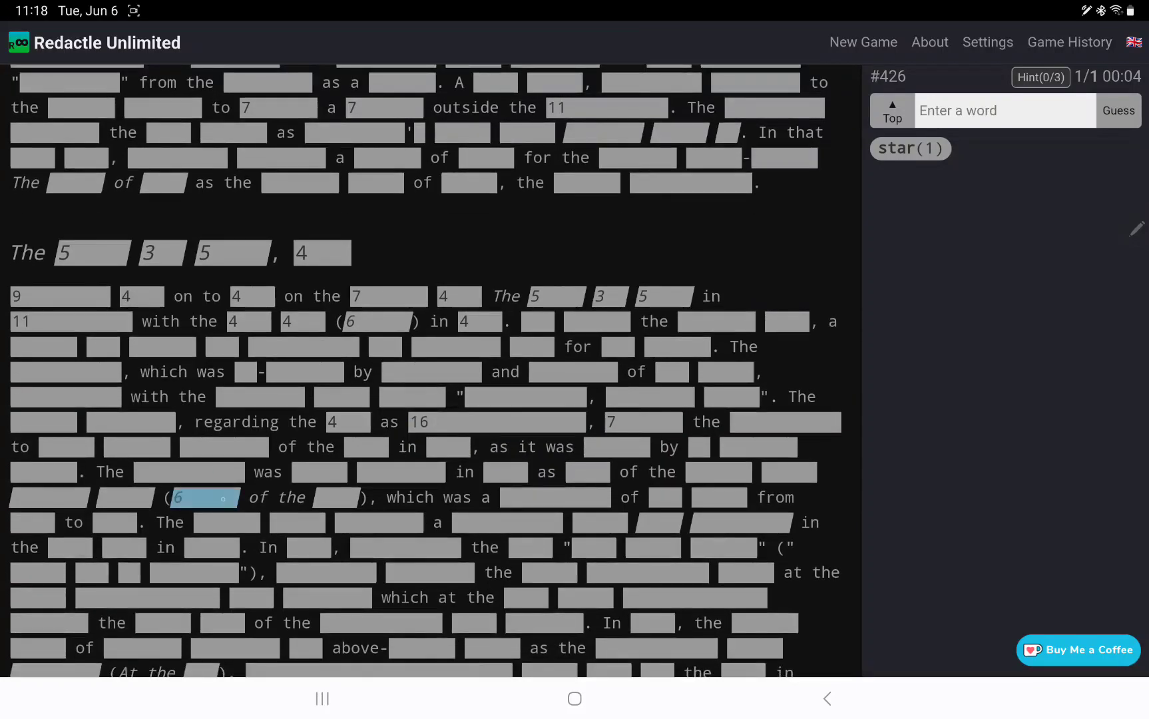
click(335, 497)
scroll(431, 369, down, 5)
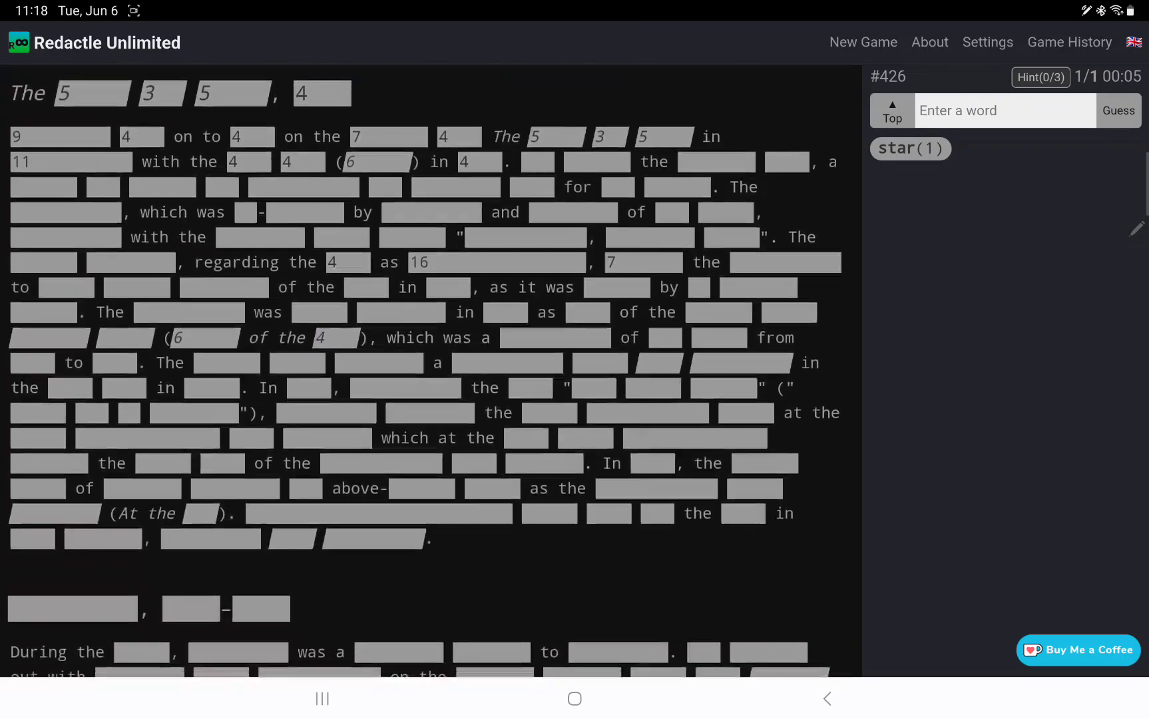
click(200, 513)
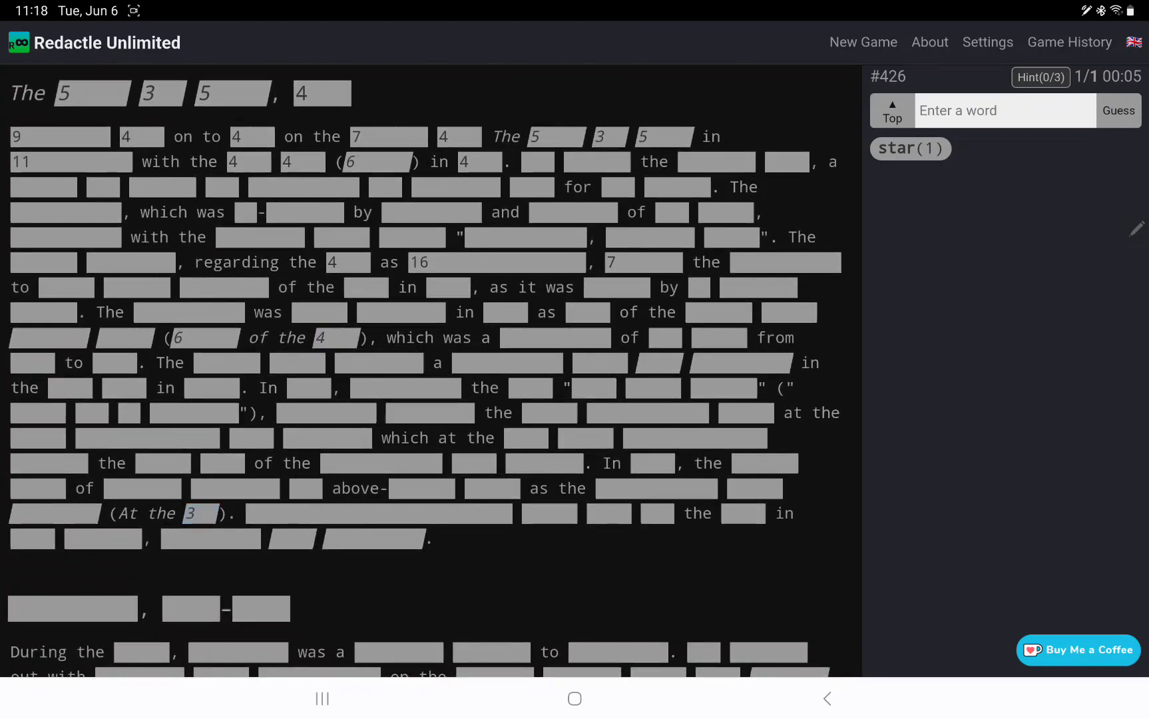
text(end)
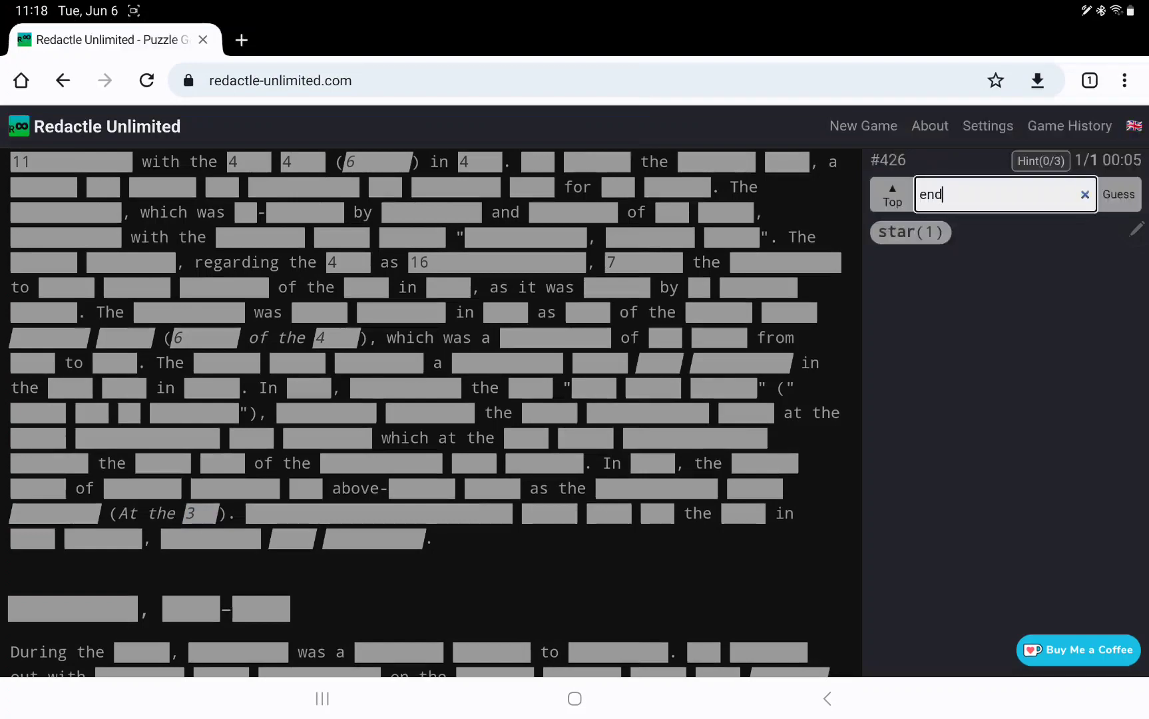
Guess 'end', jump to its occurrence, and reveal three nearby hidden word lengths
key(Return)
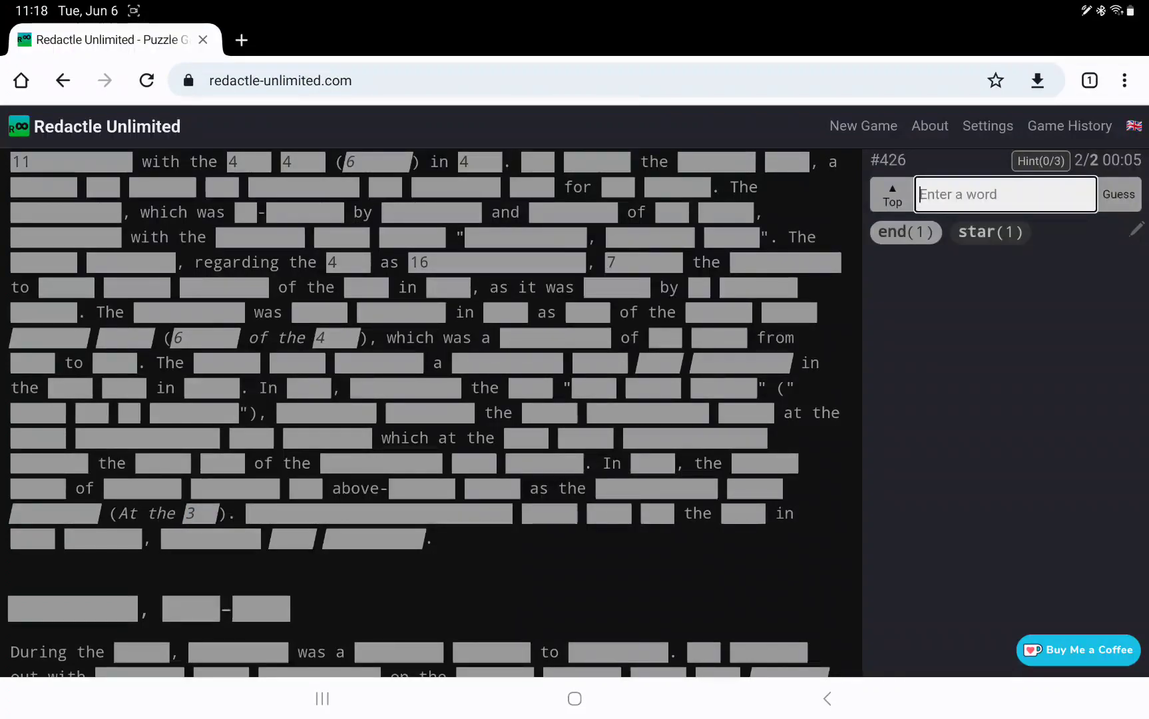
click(904, 232)
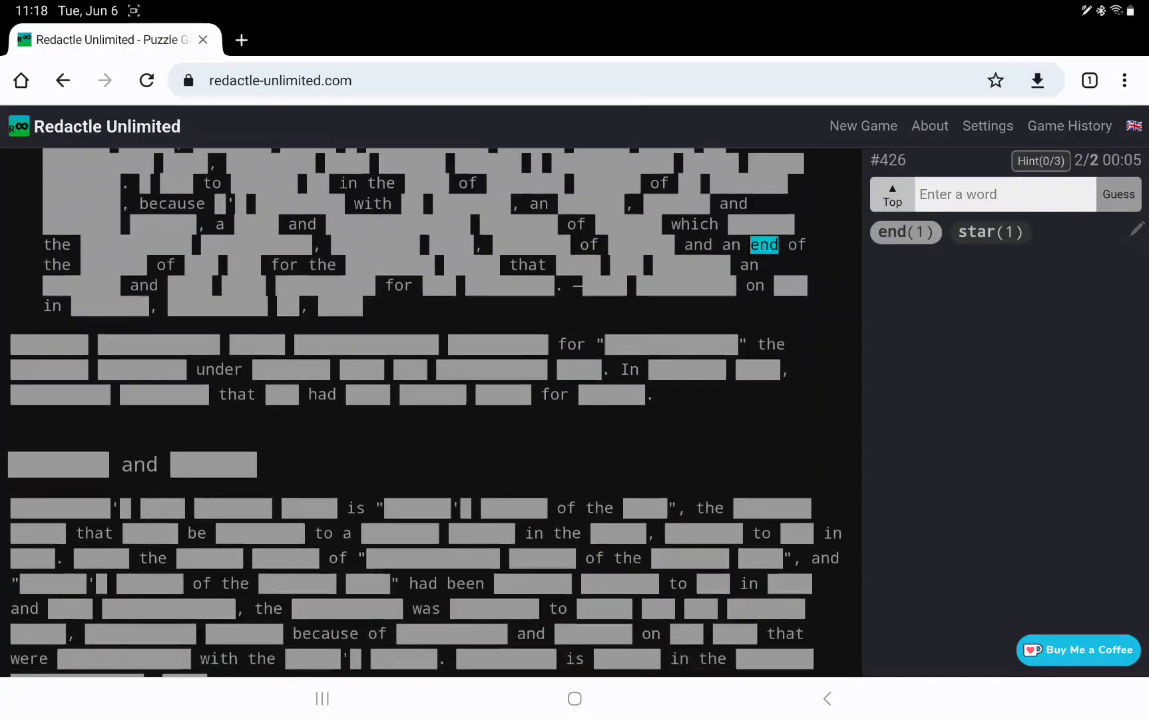
click(108, 265)
click(243, 264)
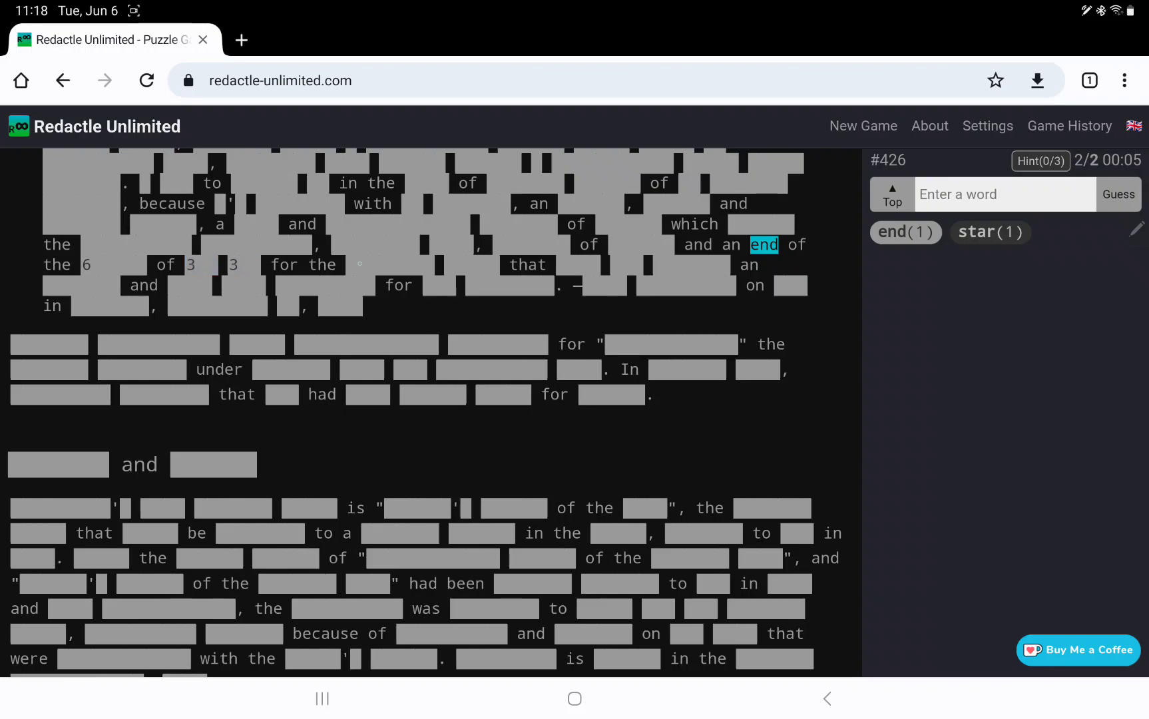
click(386, 265)
scroll(430, 413, up, 10)
scroll(430, 413, up, 10)
scroll(431, 414, up, 5)
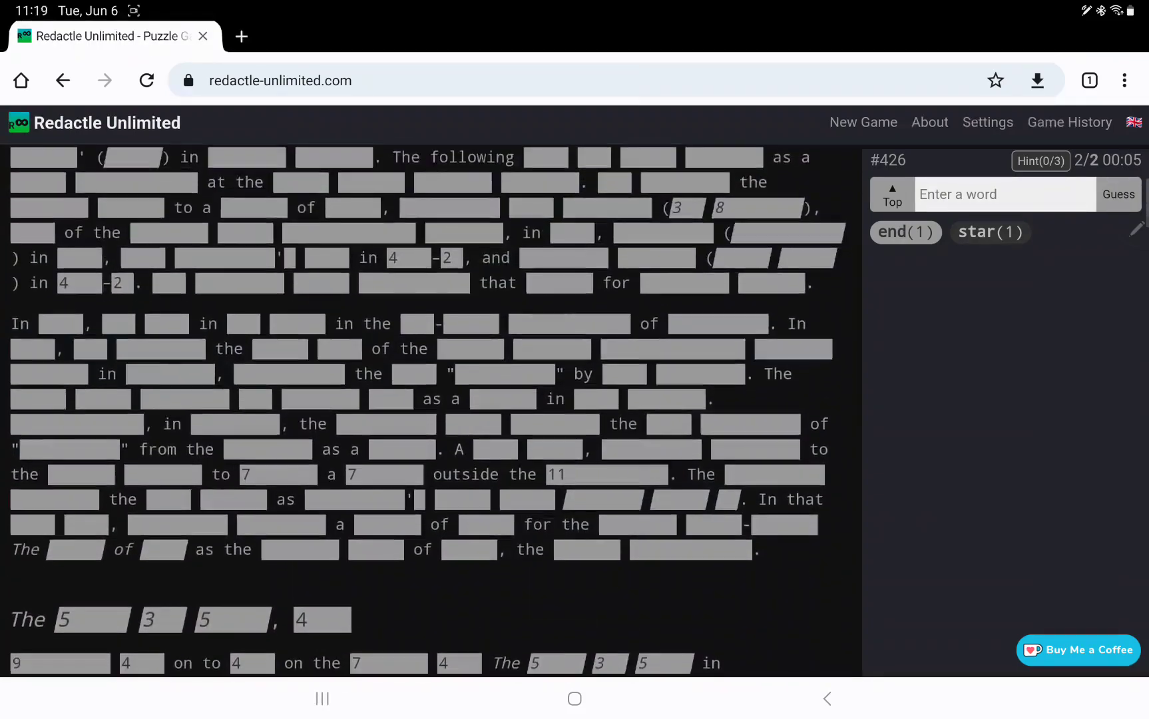
scroll(431, 413, down, 2)
scroll(428, 370, down, 2)
scroll(428, 370, down, 5)
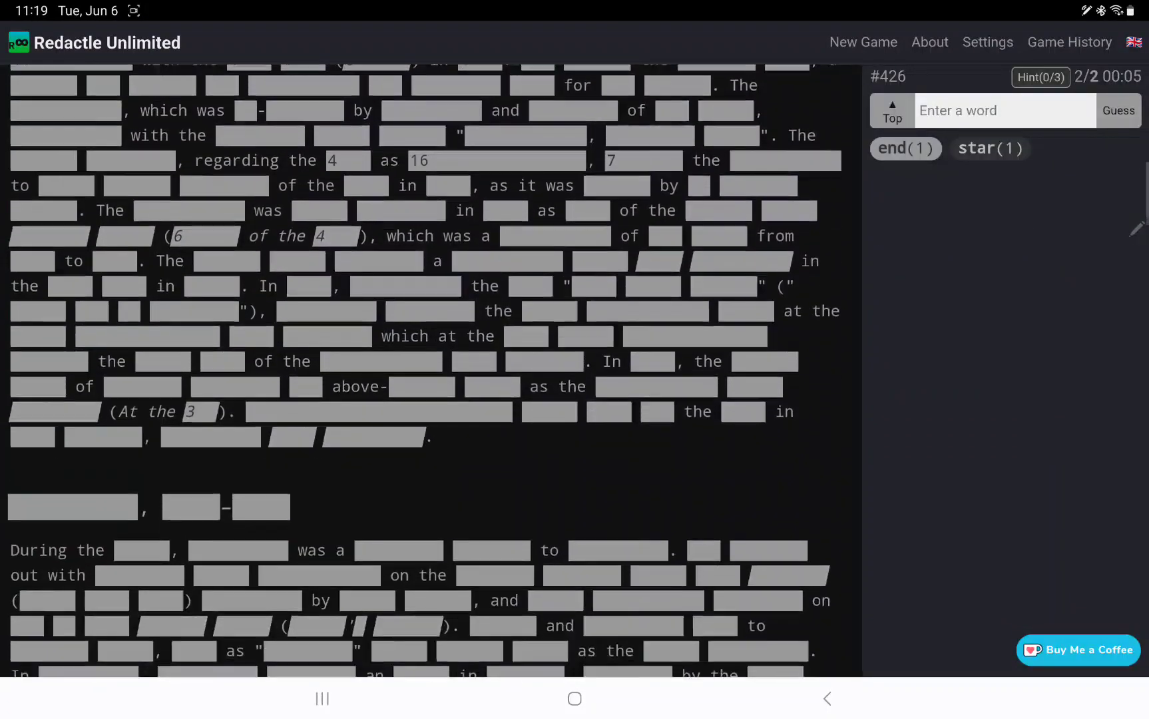
scroll(428, 370, down, 3)
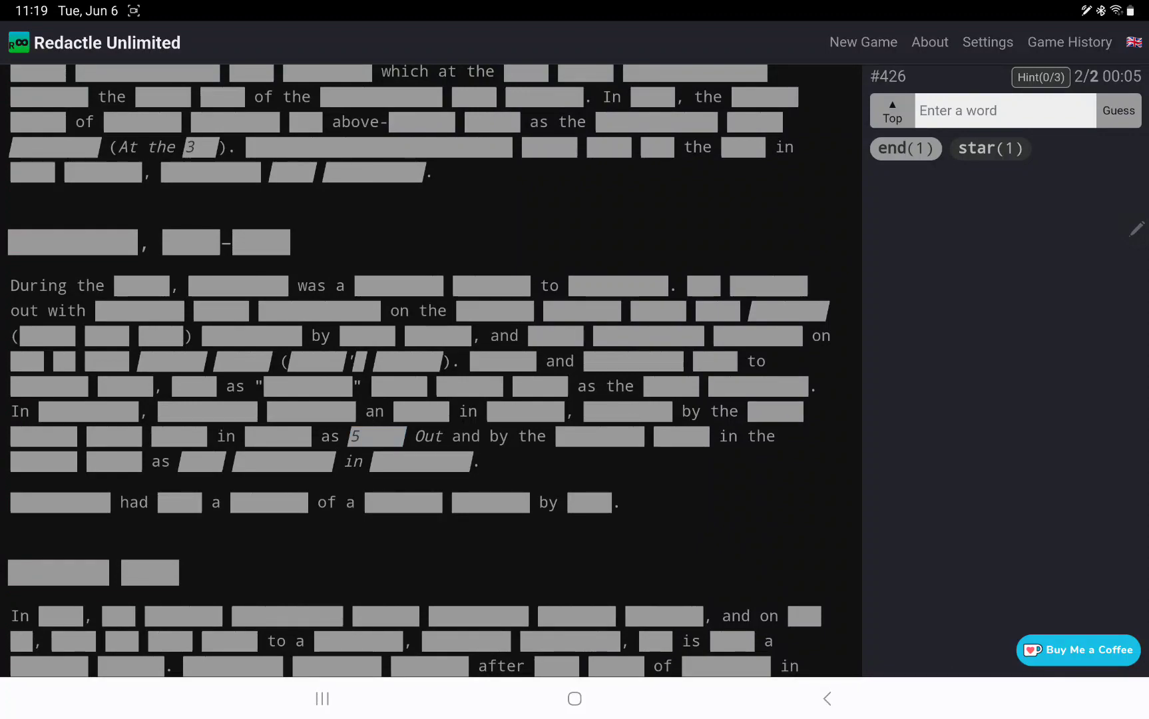
Reveal the words after 'in' and 'by the', plus the three section heading words
click(278, 436)
click(600, 437)
click(72, 242)
click(191, 242)
click(260, 242)
Reveal hidden word lengths in the 'During the…' opening sentence
click(141, 285)
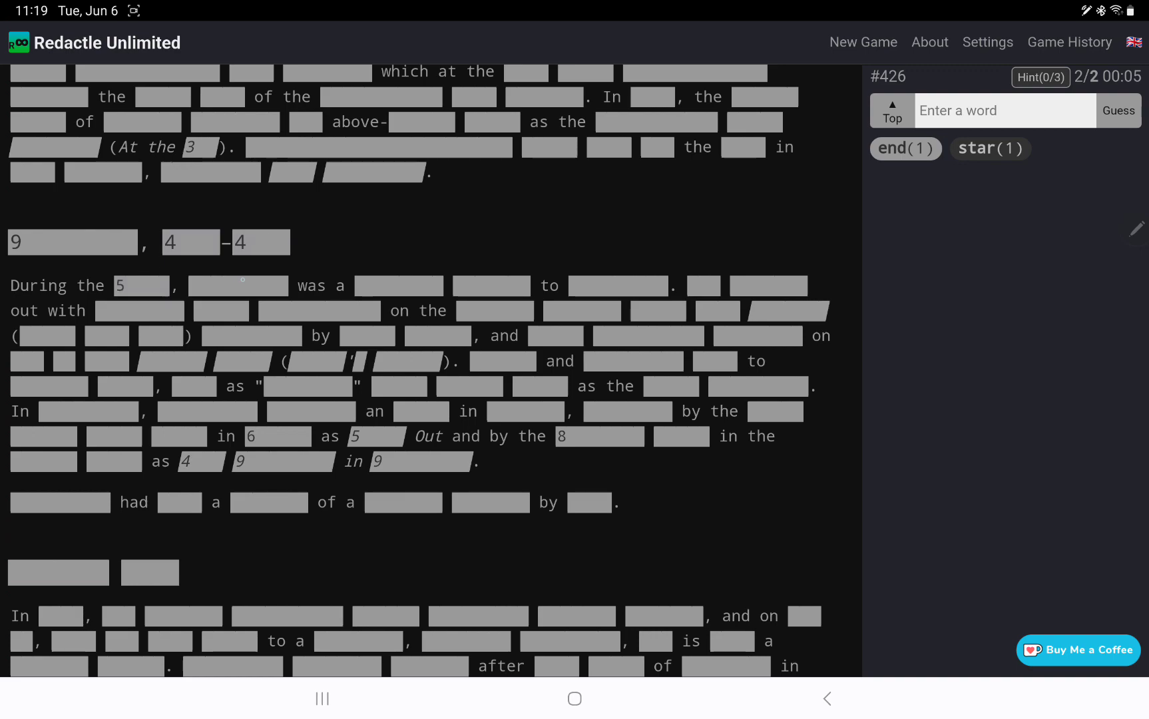
click(237, 280)
click(398, 285)
click(618, 286)
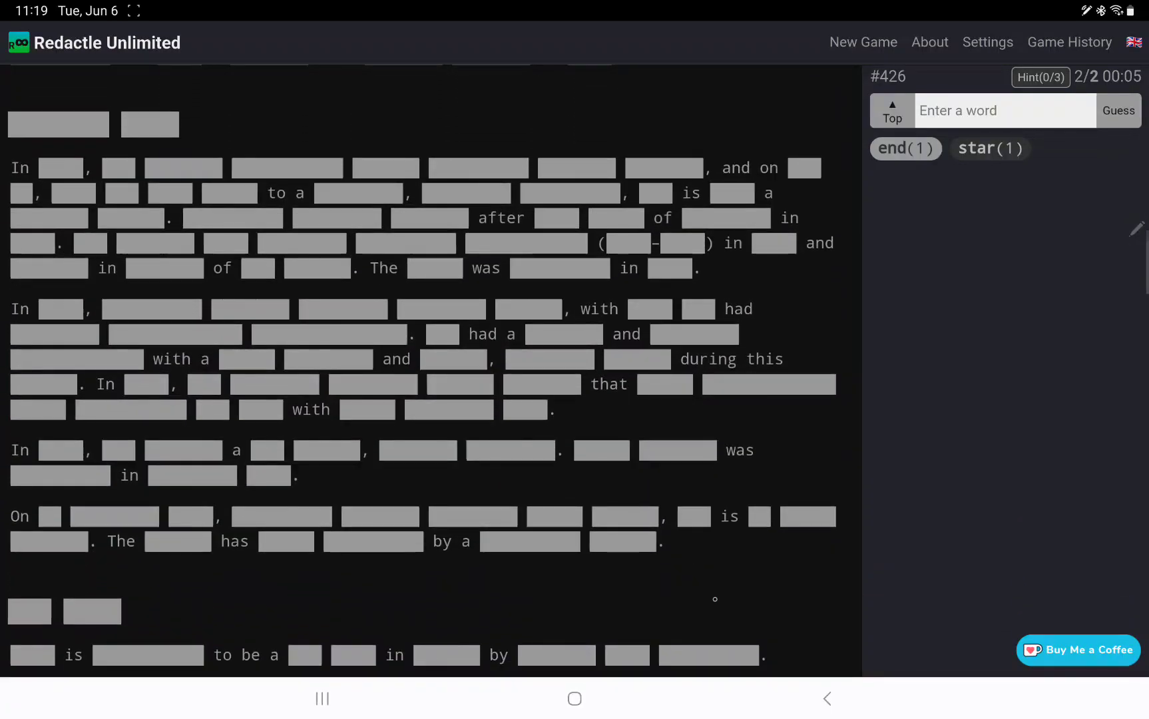
scroll(431, 369, down, 4)
scroll(430, 369, down, 1)
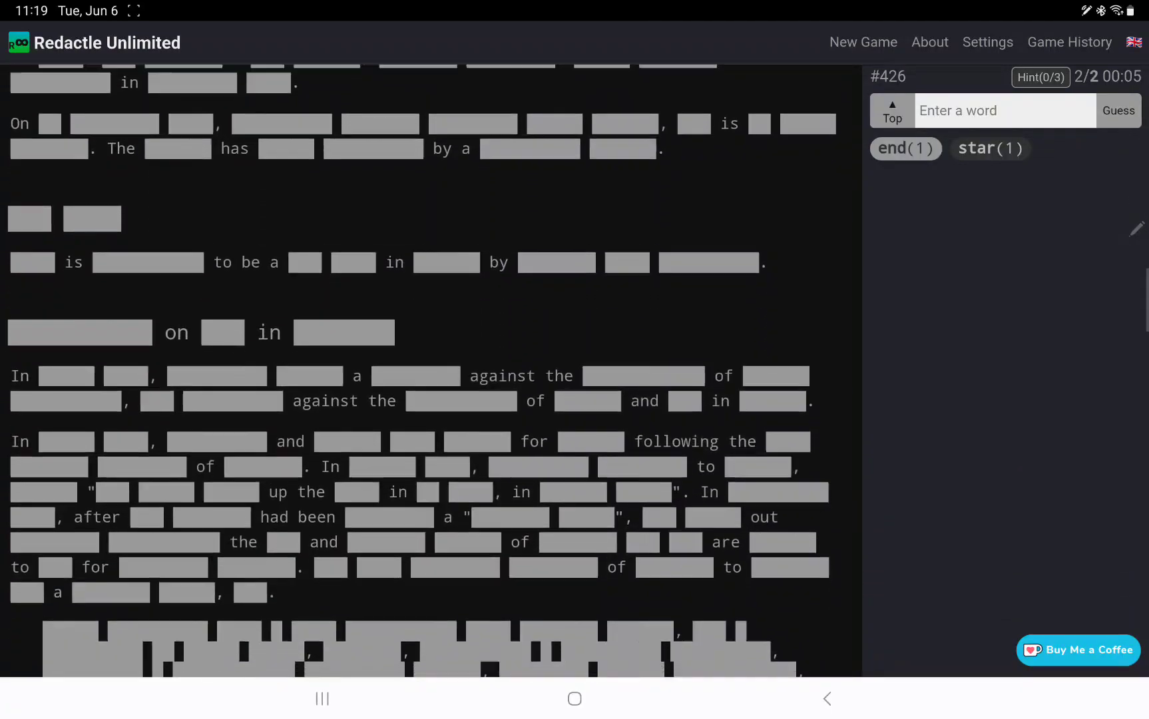
scroll(431, 369, down, 3)
scroll(431, 368, down, 1)
scroll(430, 368, down, 1)
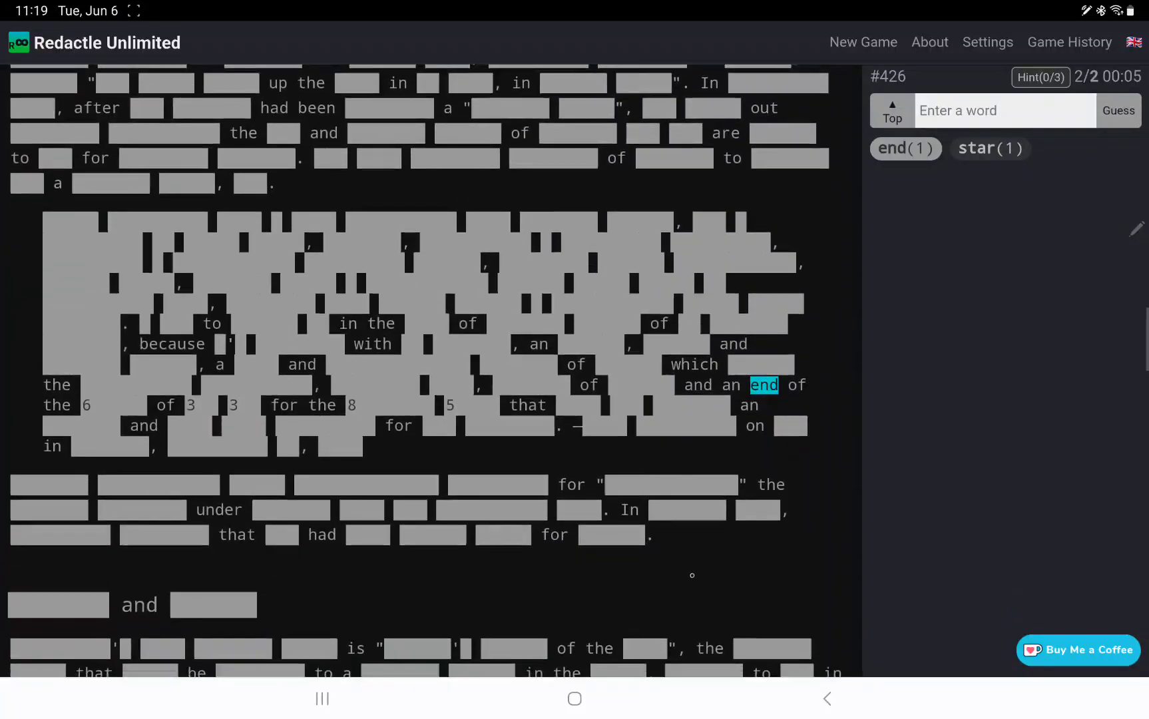
scroll(430, 369, down, 1)
scroll(430, 368, down, 2)
scroll(430, 369, down, 1)
scroll(430, 369, down, 1)
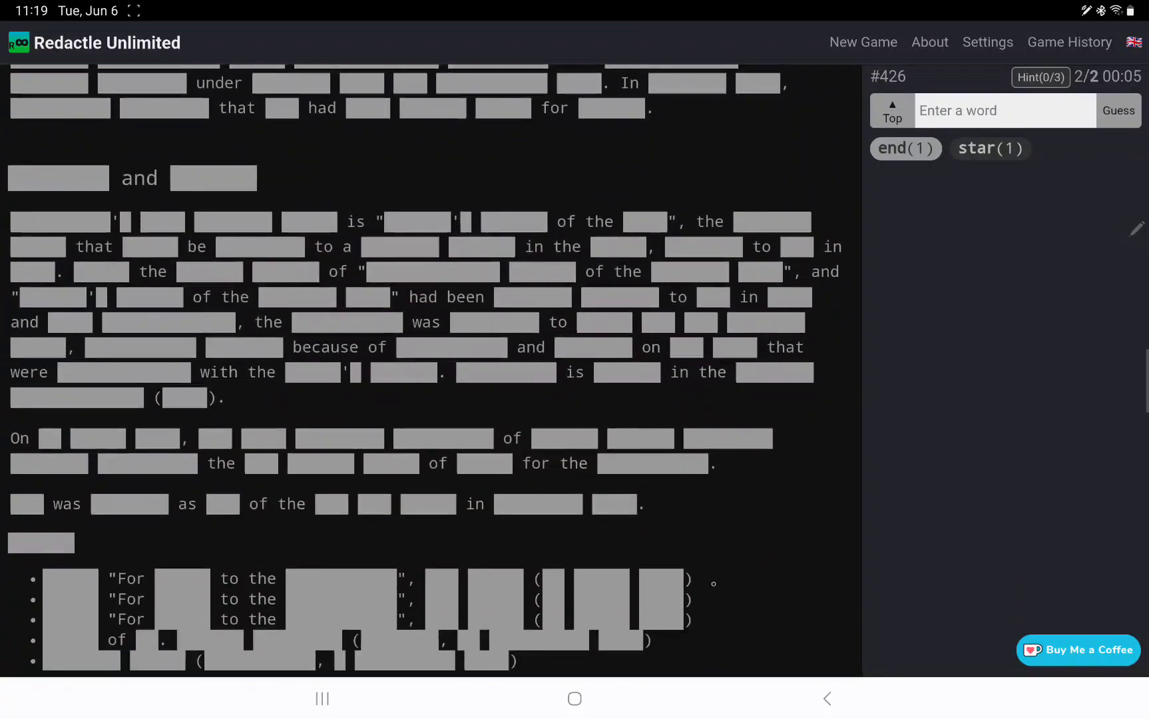
scroll(431, 369, down, 1)
Reveal lengths of the words after 'For' and the list heading
click(182, 473)
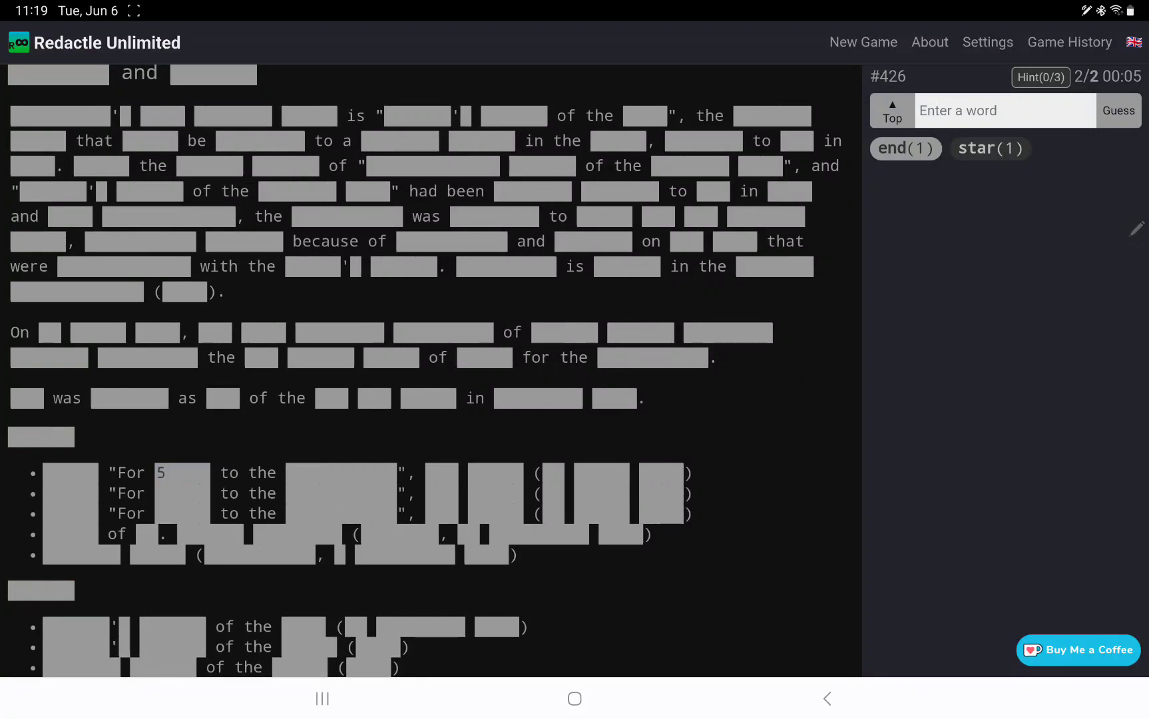
click(341, 473)
click(70, 472)
click(40, 436)
Reveal hidden word lengths in the first three bullets, including after '10'
click(440, 472)
click(494, 473)
click(440, 473)
click(494, 493)
click(440, 493)
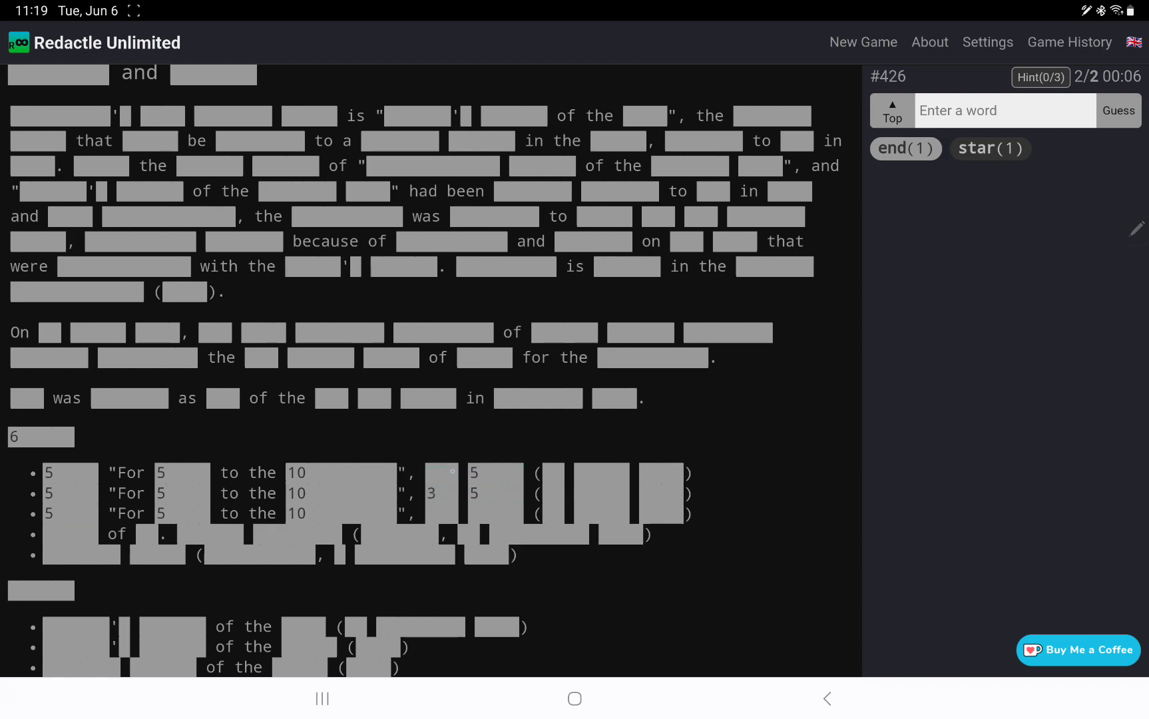
click(442, 513)
click(494, 514)
Reveal hidden word lengths inside the three bullets' parentheses
click(561, 472)
click(601, 472)
click(556, 493)
click(601, 494)
click(662, 493)
click(556, 513)
click(601, 513)
click(662, 513)
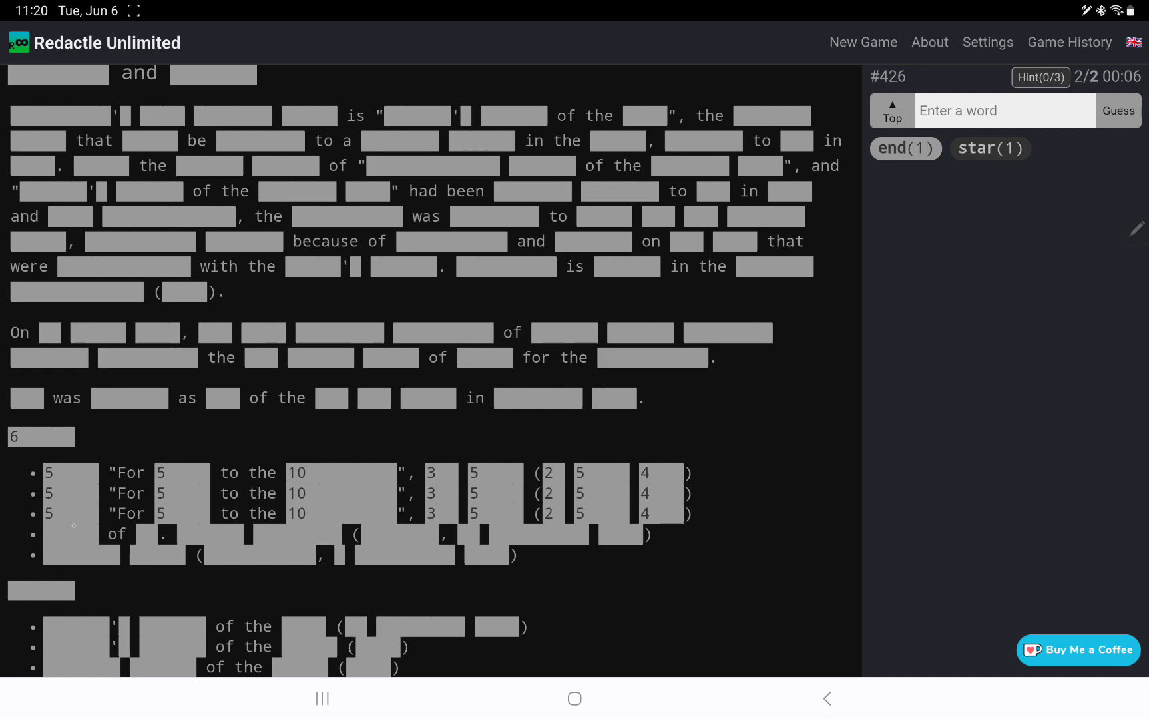
Reveal the fourth bullet's first word and the words after 'of 2.'
click(74, 528)
click(216, 534)
click(296, 534)
Guess 'st', then reveal word lengths in the '… was … as …' sentence
click(1005, 110)
text(s)
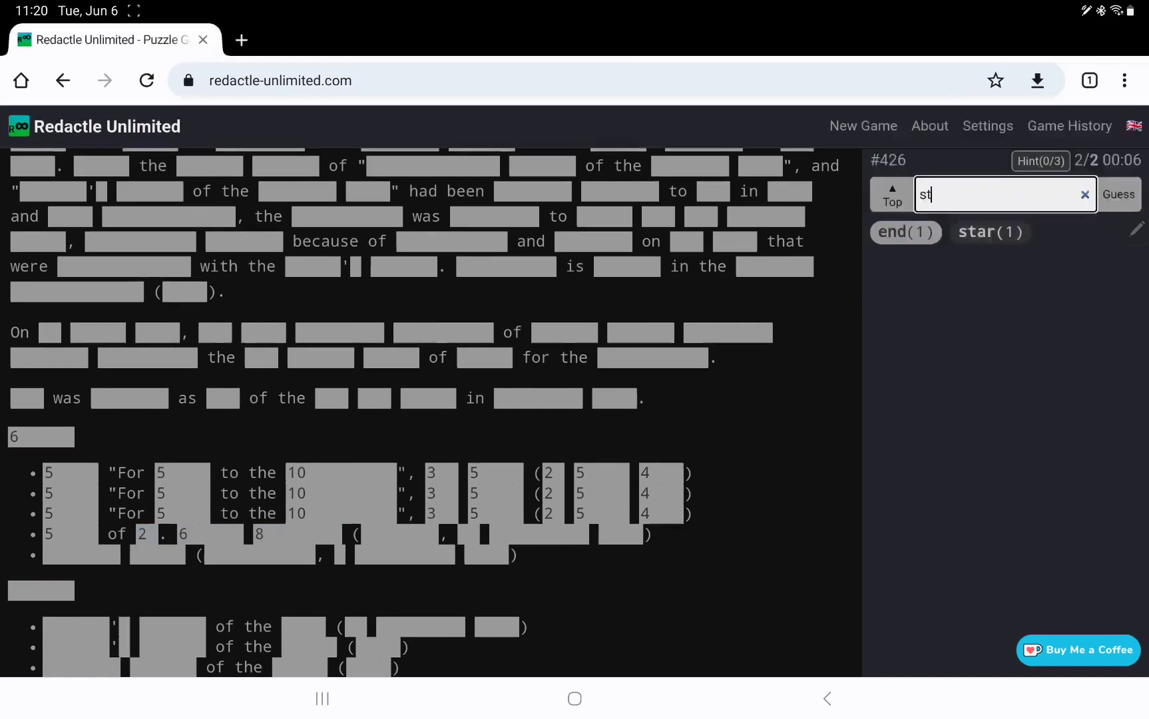
text(t)
key(Return)
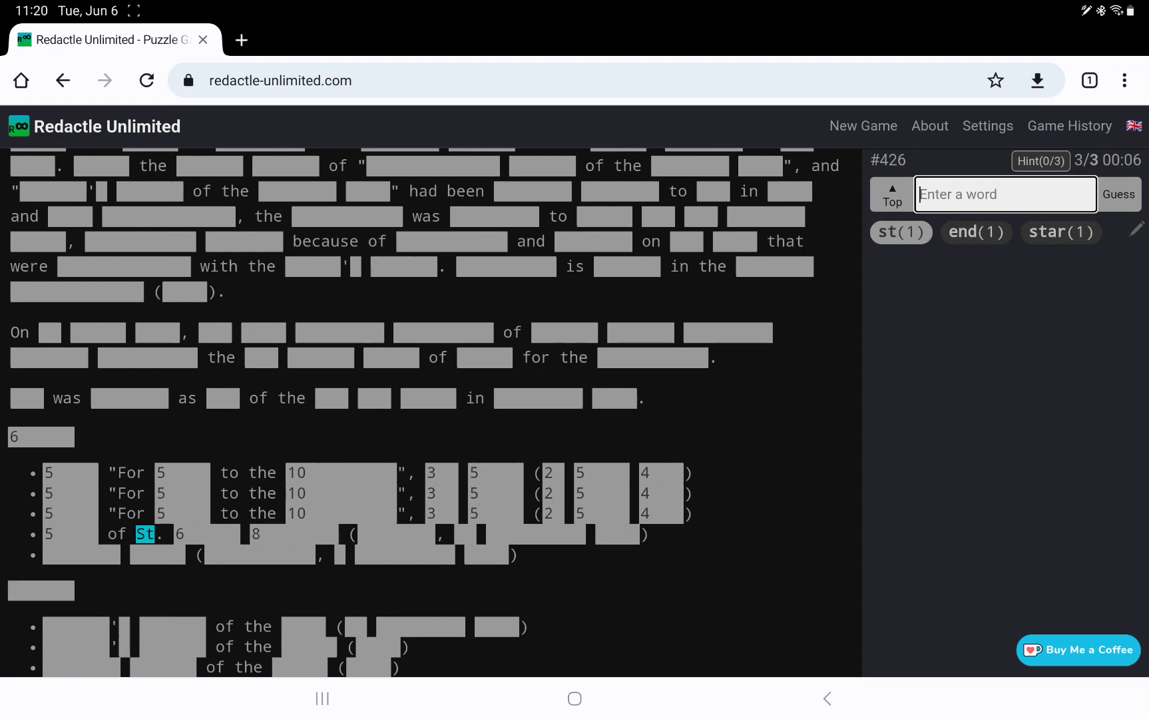
click(129, 398)
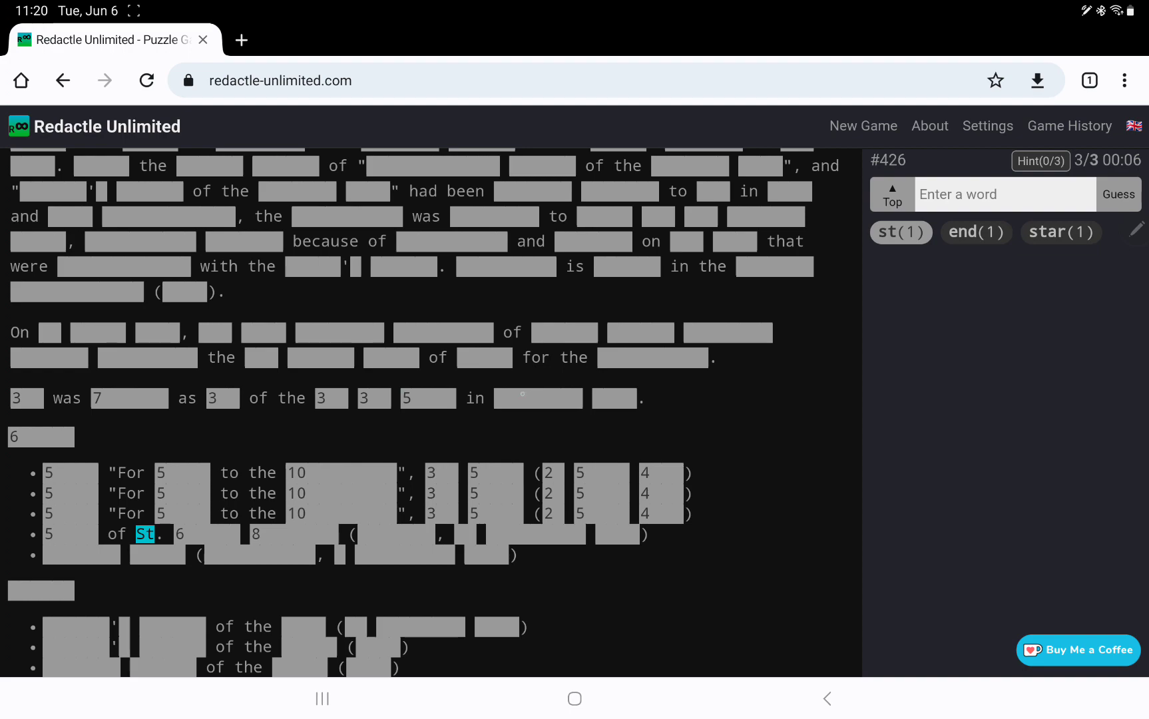
click(535, 395)
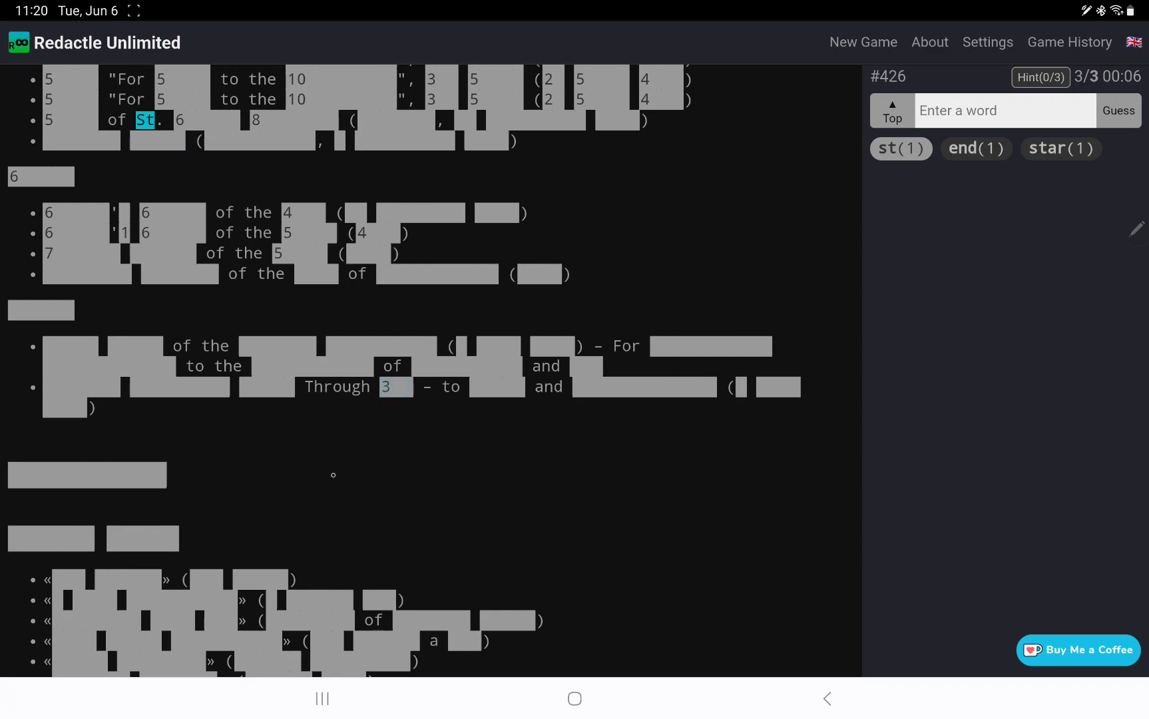
scroll(343, 521, down, 3)
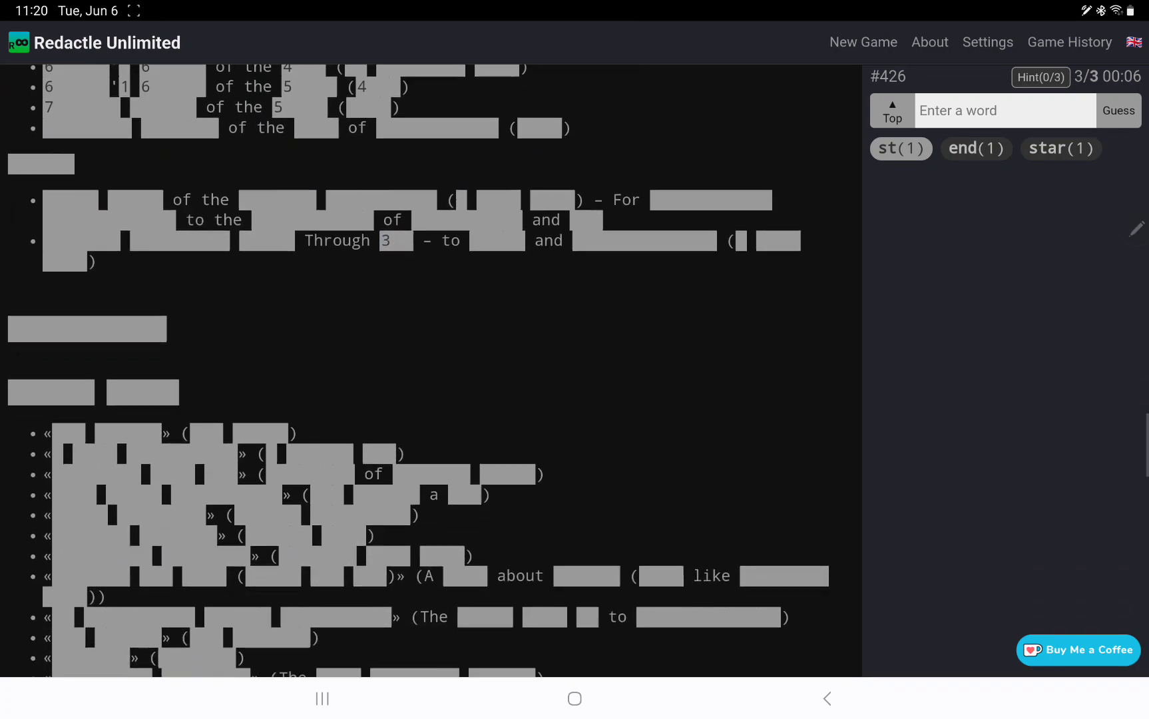
scroll(431, 369, down, 4)
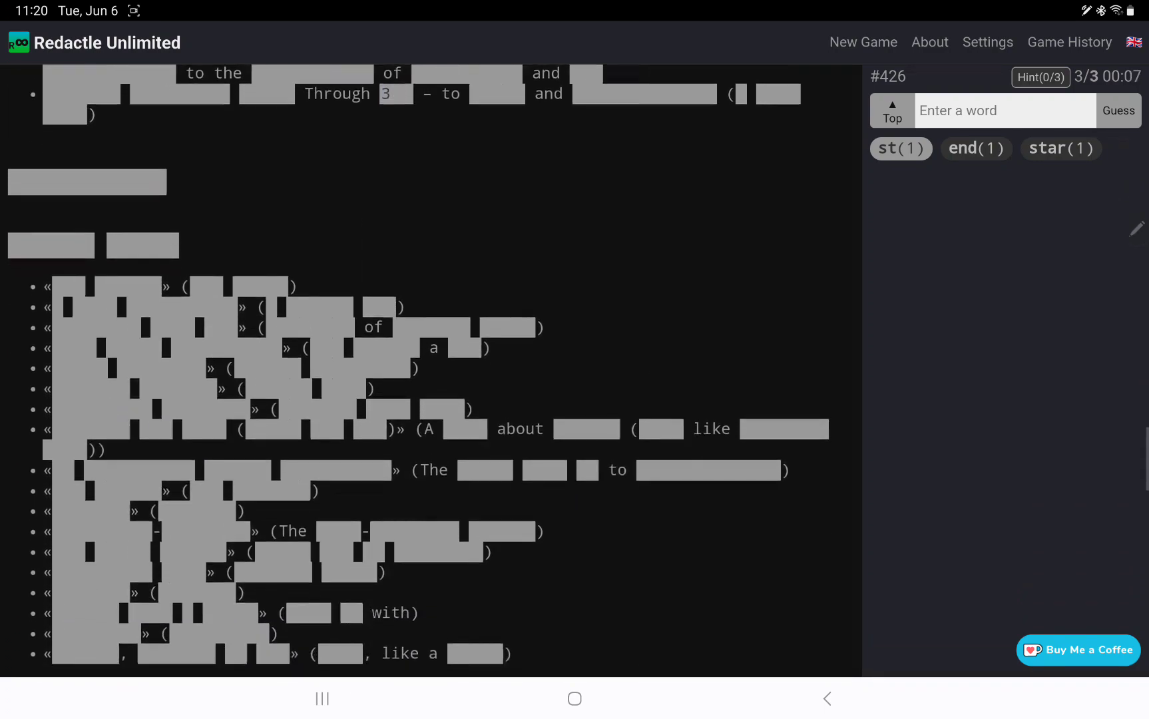
Reveal letter counts for the opening words of the four quoted-title bullets
click(68, 285)
click(127, 286)
click(62, 306)
click(95, 306)
click(175, 306)
click(75, 326)
click(173, 326)
click(219, 326)
click(133, 347)
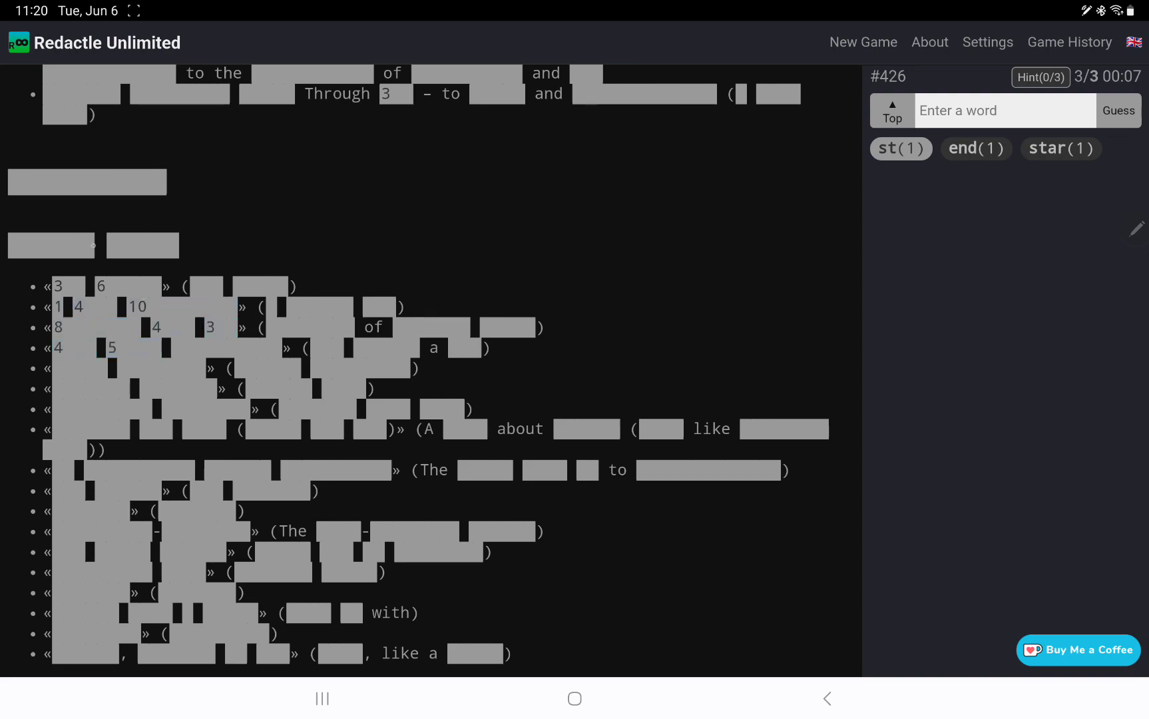
Reveal letter counts in the list heading, the long heading and the "(A … about … like" line
click(51, 245)
click(143, 246)
click(121, 172)
click(465, 428)
click(586, 429)
click(660, 429)
click(783, 428)
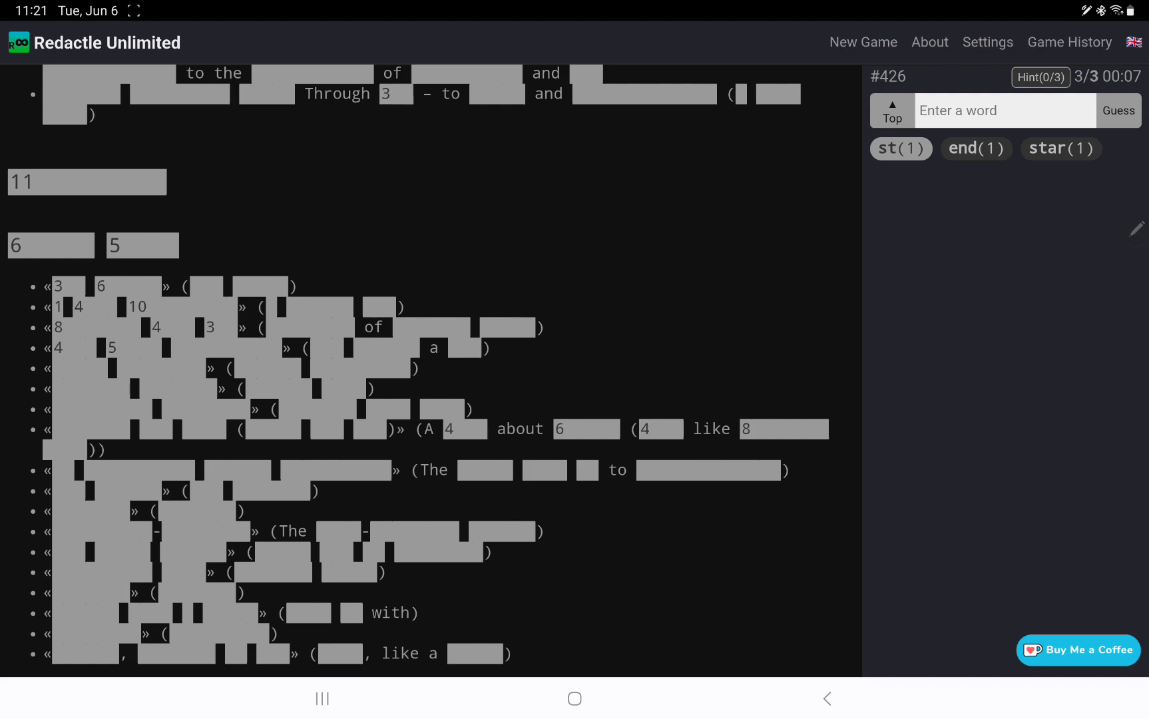
click(64, 449)
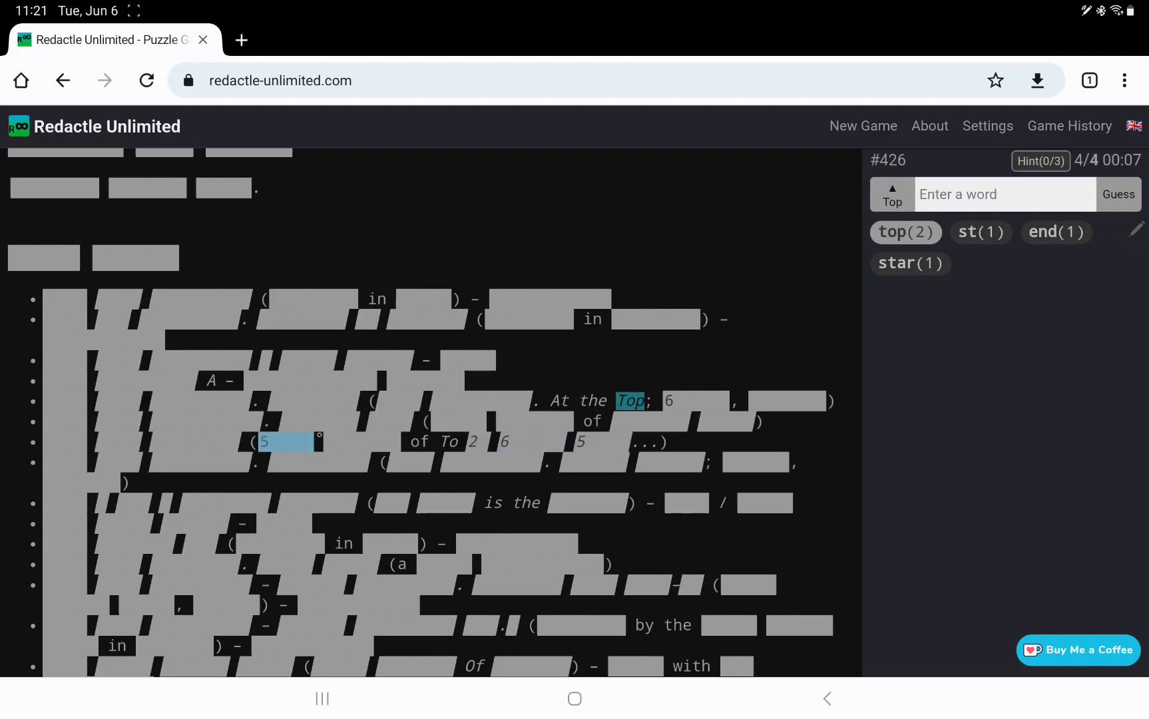
click(359, 441)
text(go)
Guess go, do and no, then jump to an occurrence of no
key(Return)
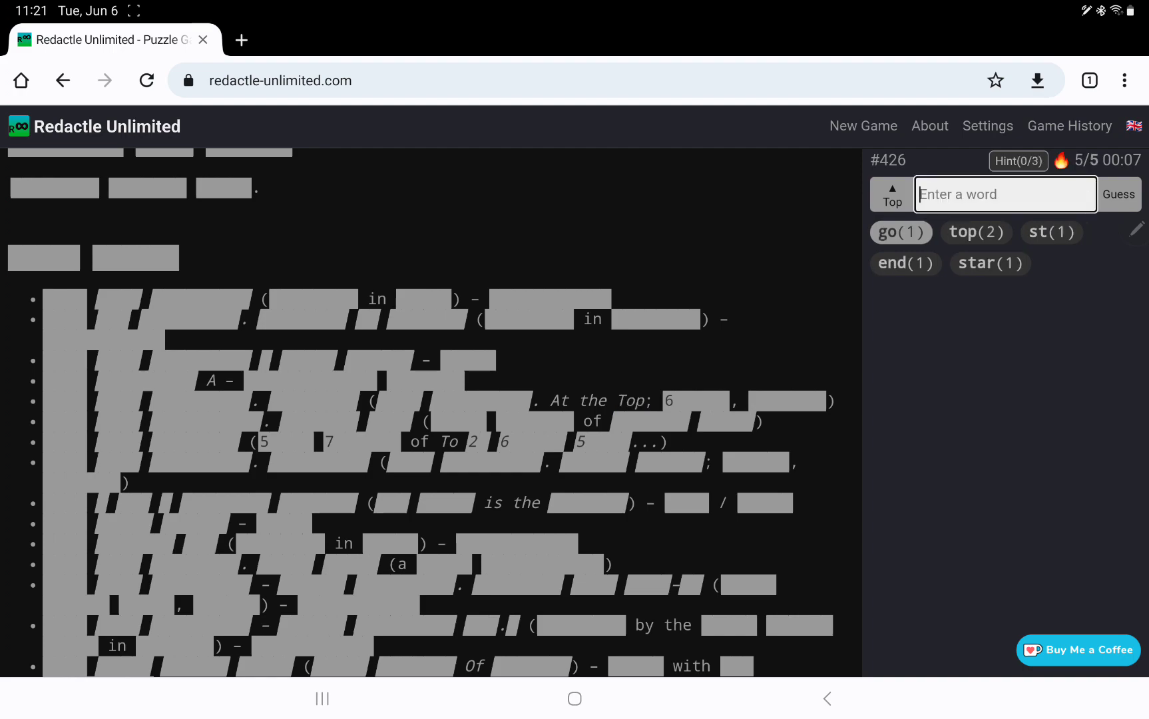
text(do)
key(Return)
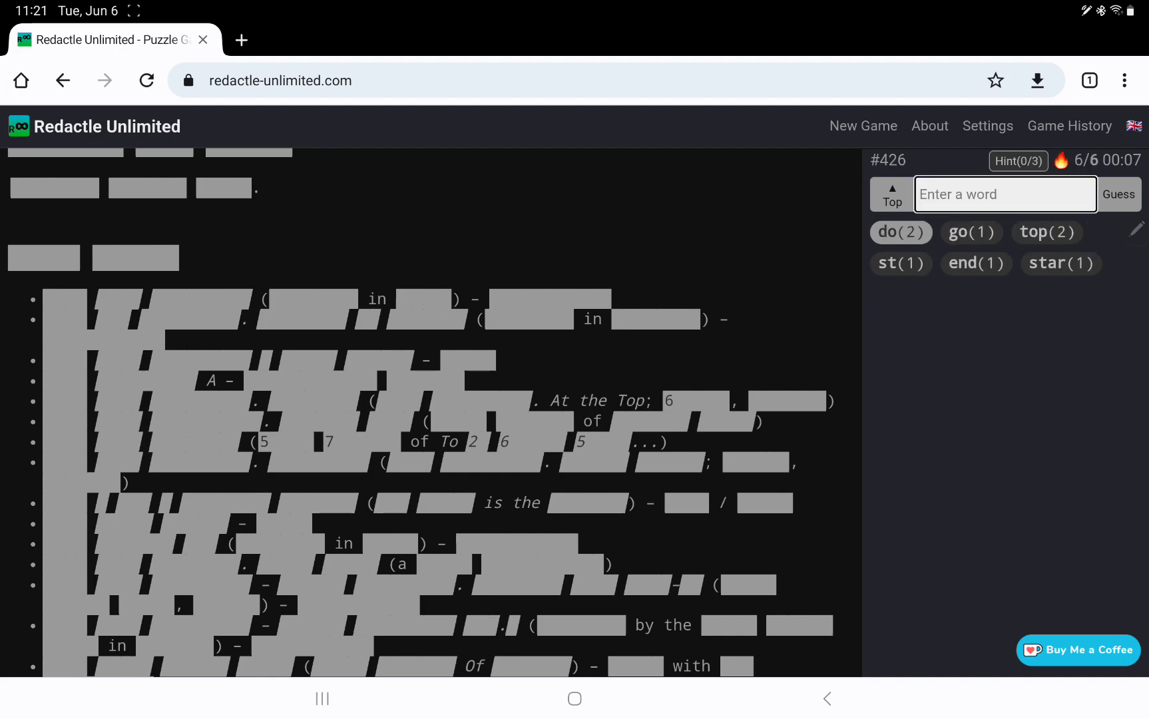
text(no)
key(Return)
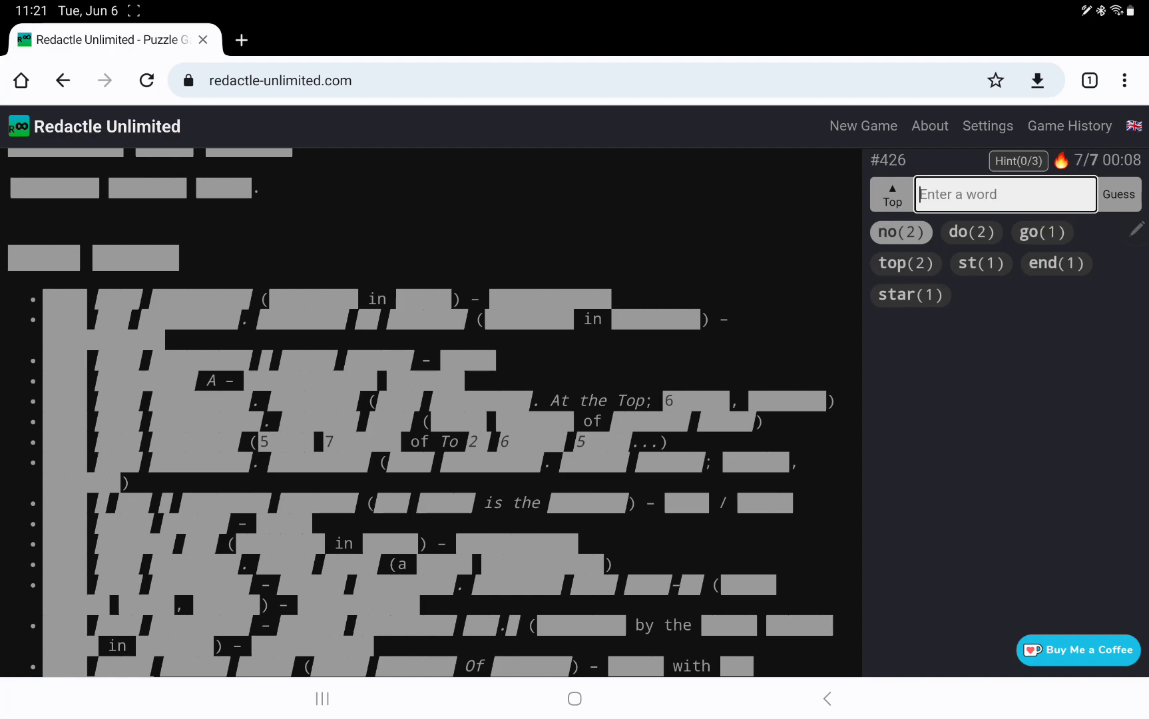
click(899, 231)
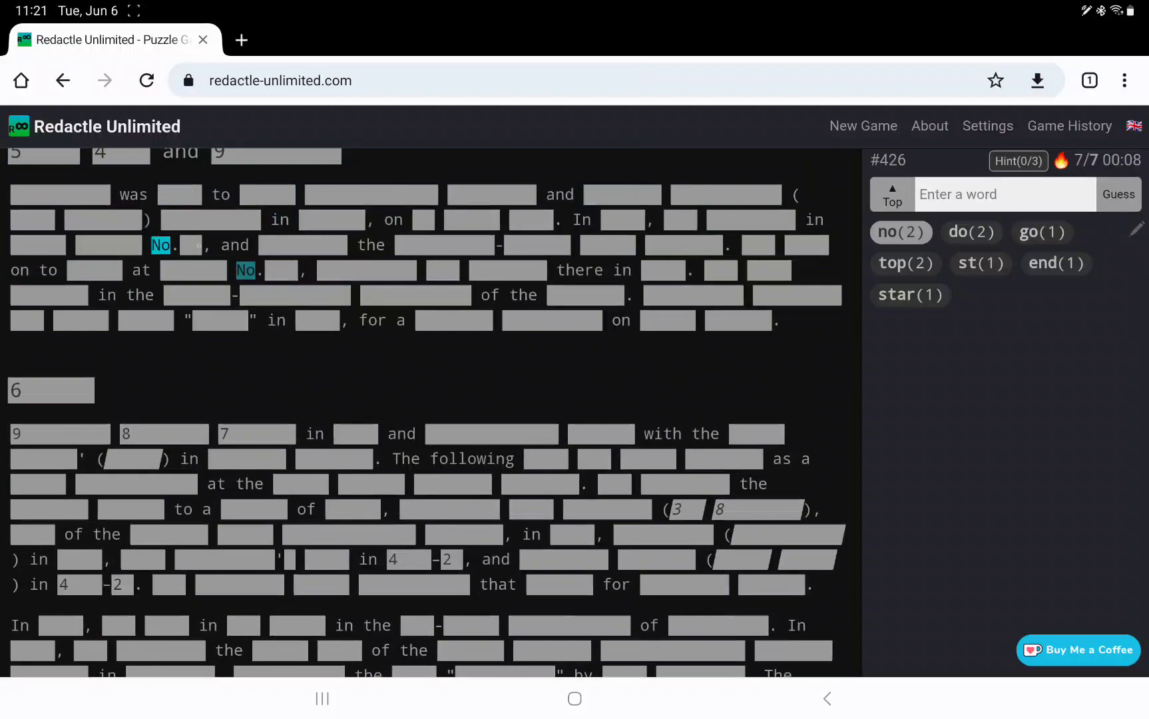
Reveal letter counts of hidden words after both No occurrences and after In
click(190, 244)
click(193, 269)
scroll(431, 405, up, 1)
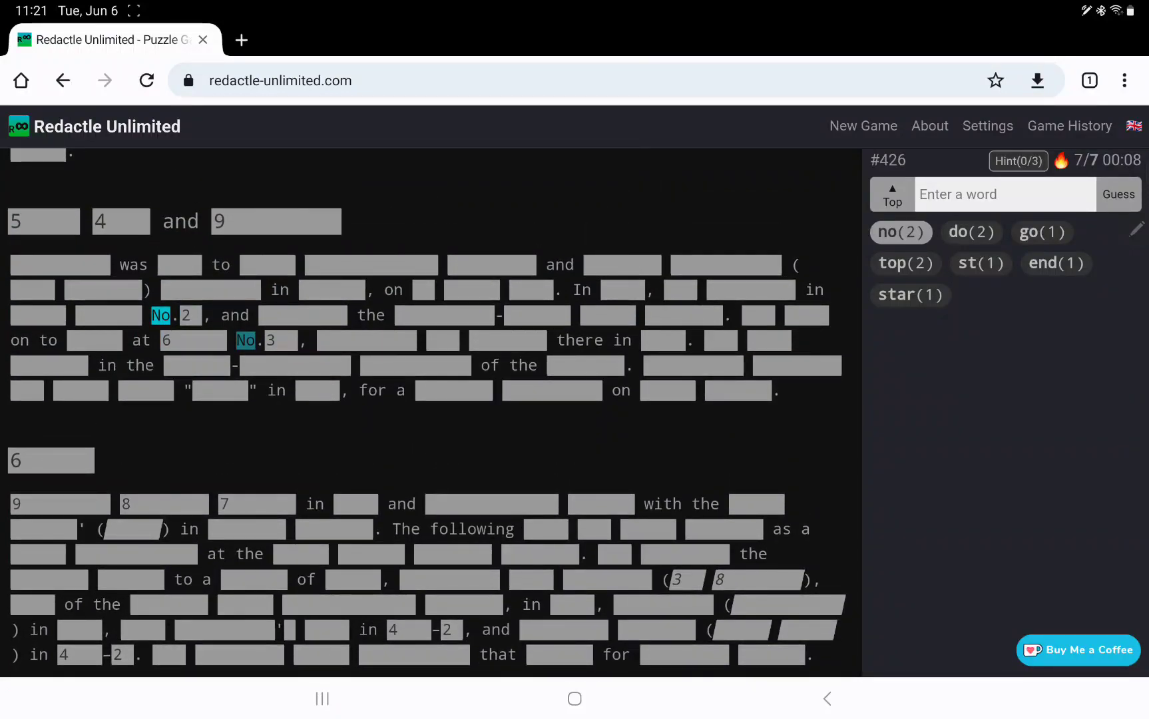
click(622, 289)
click(679, 290)
click(750, 289)
Reveal letter counts of hidden words on the third line and after 'on to'
click(38, 314)
click(108, 315)
click(758, 314)
click(806, 314)
click(104, 342)
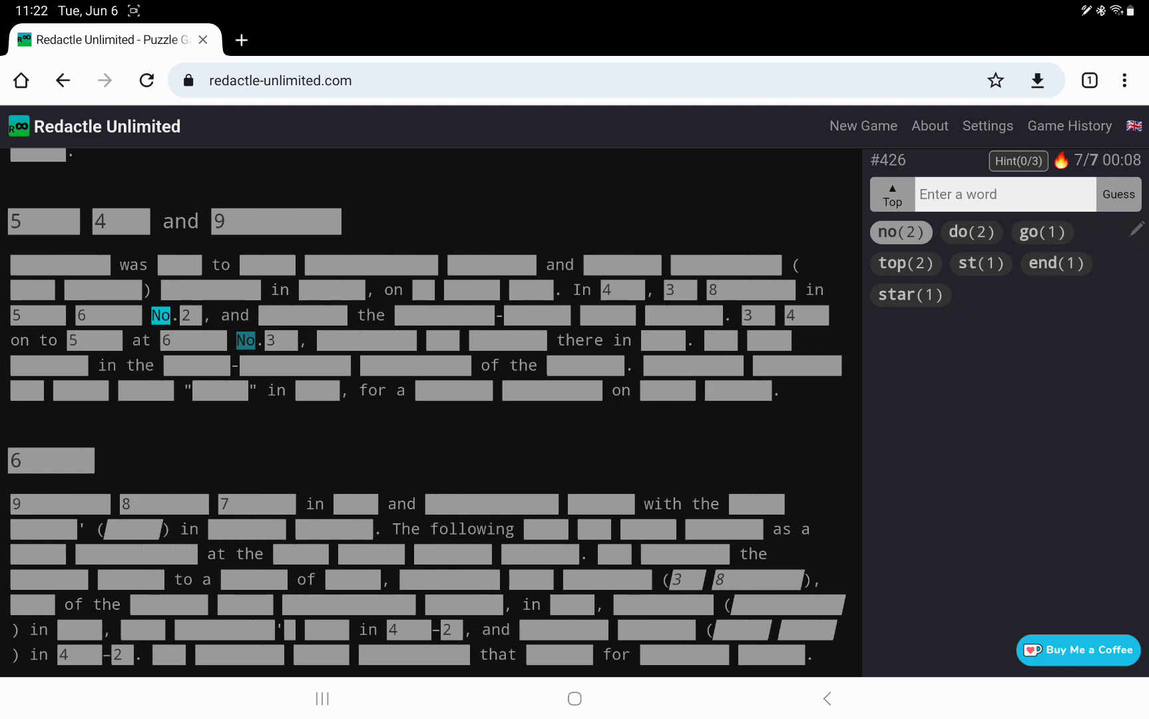
text(cha)
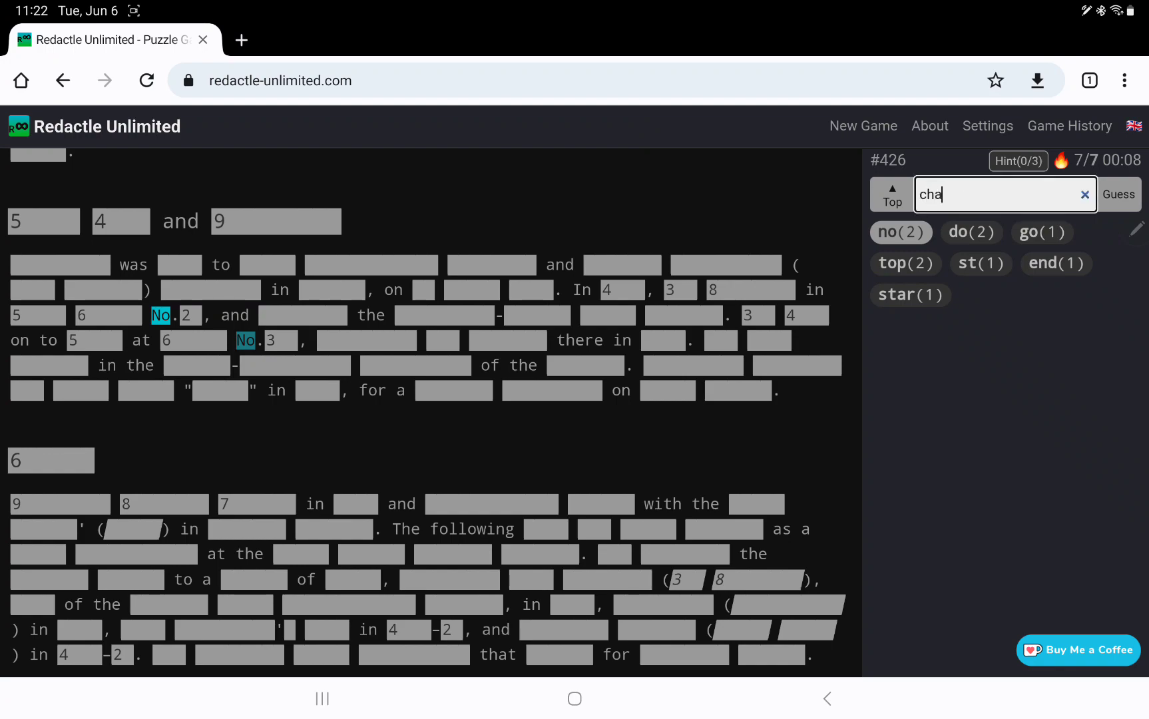
text(rt)
Guess chart and song, then reveal letter counts around Song and the quoted song title
key(Return)
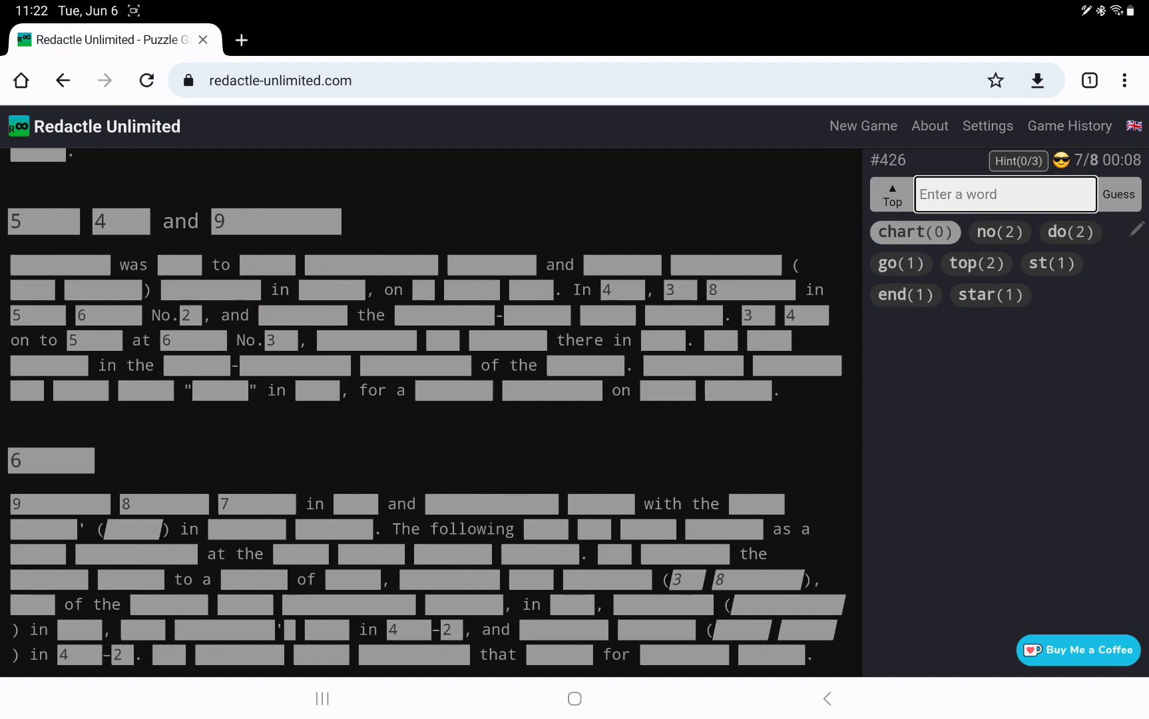
text(song)
key(Return)
scroll(430, 414, up, 2)
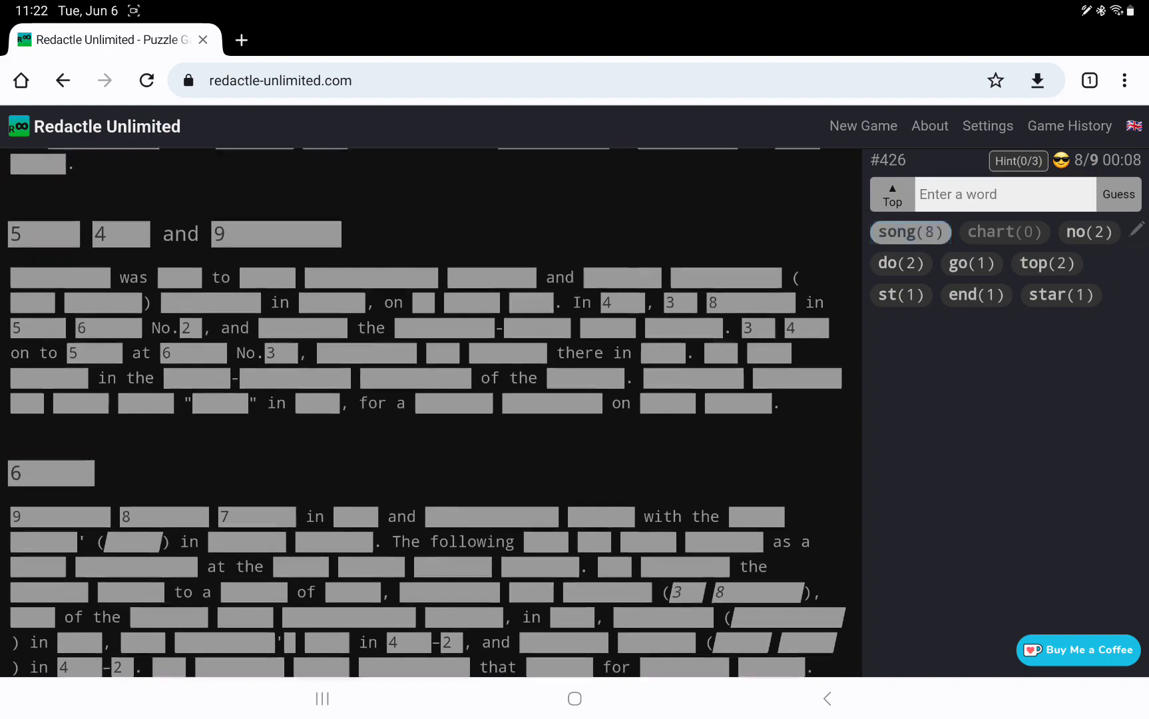
scroll(430, 414, up, 1)
scroll(422, 413, up, 1)
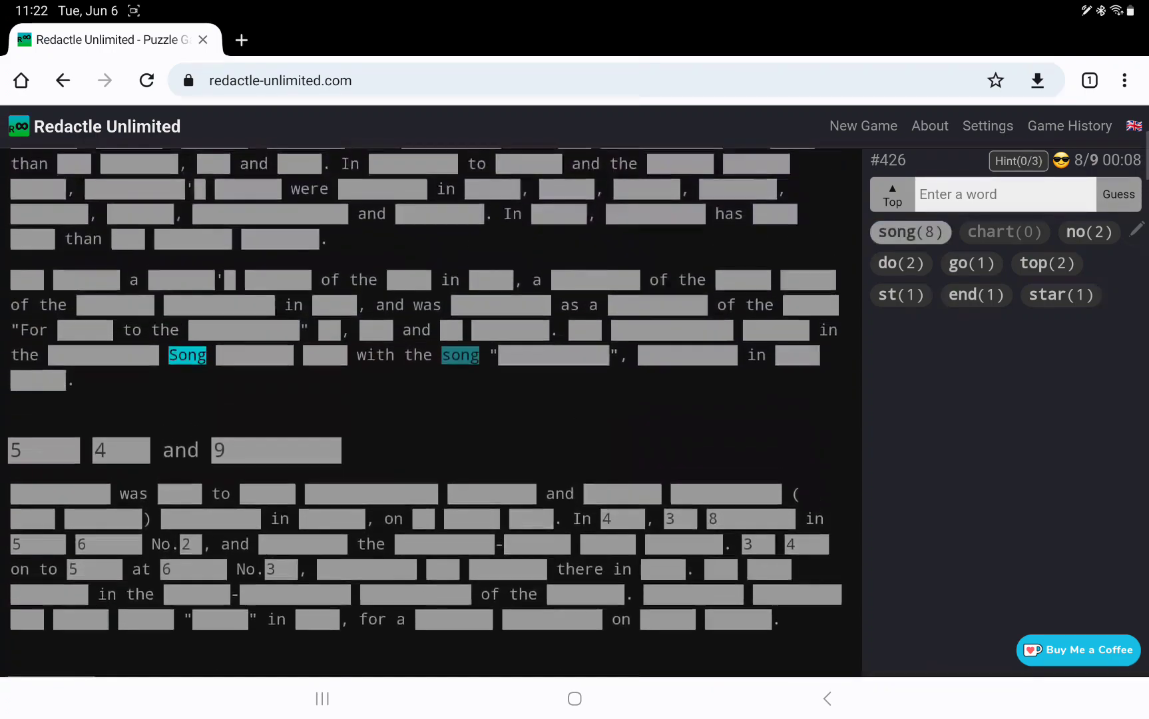
click(104, 354)
click(254, 354)
click(324, 355)
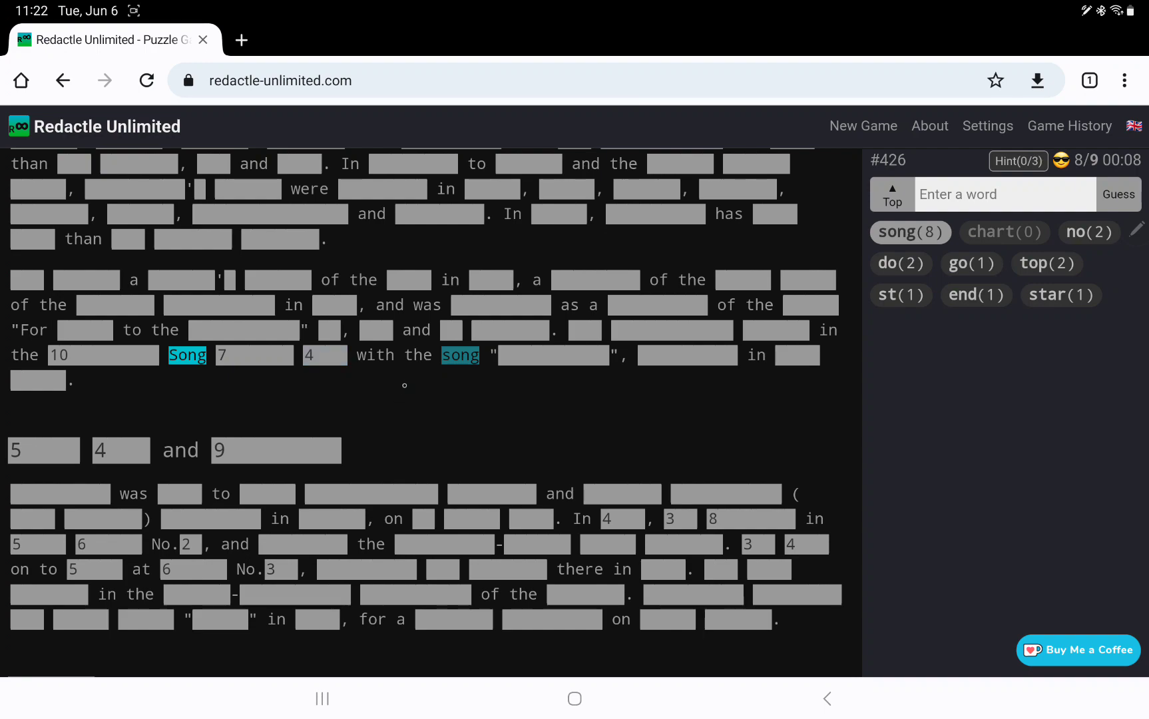
scroll(404, 383, up, 1)
click(538, 421)
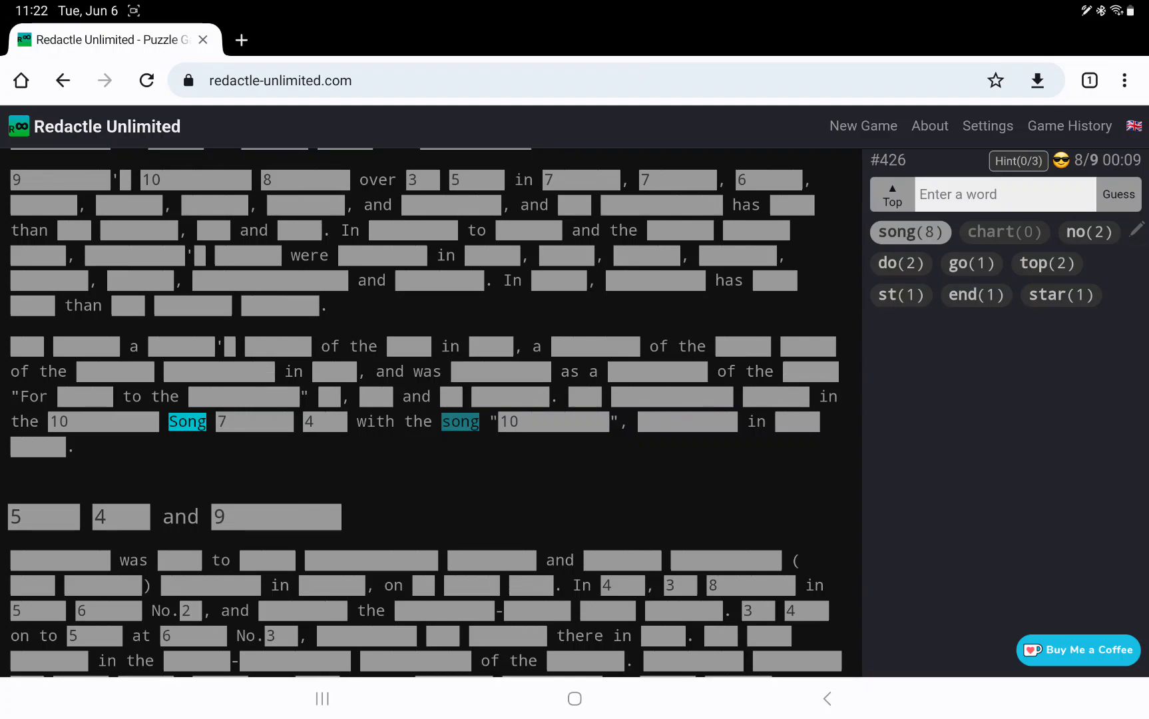
scroll(422, 405, up, 5)
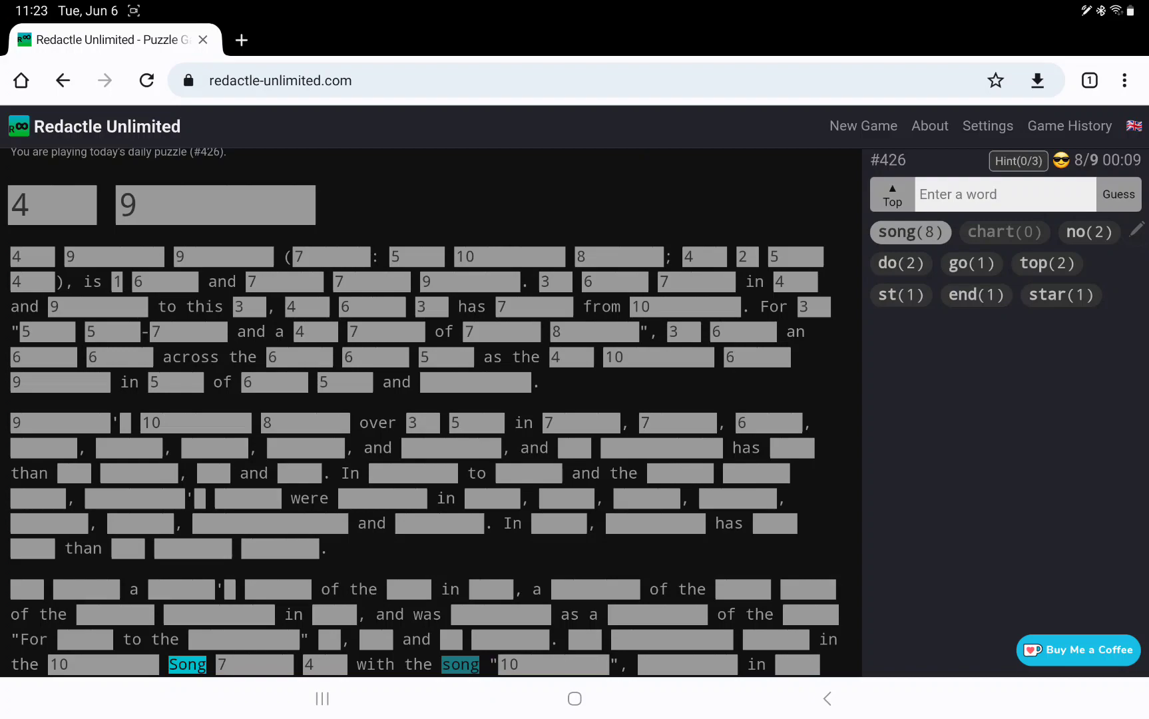
text(s)
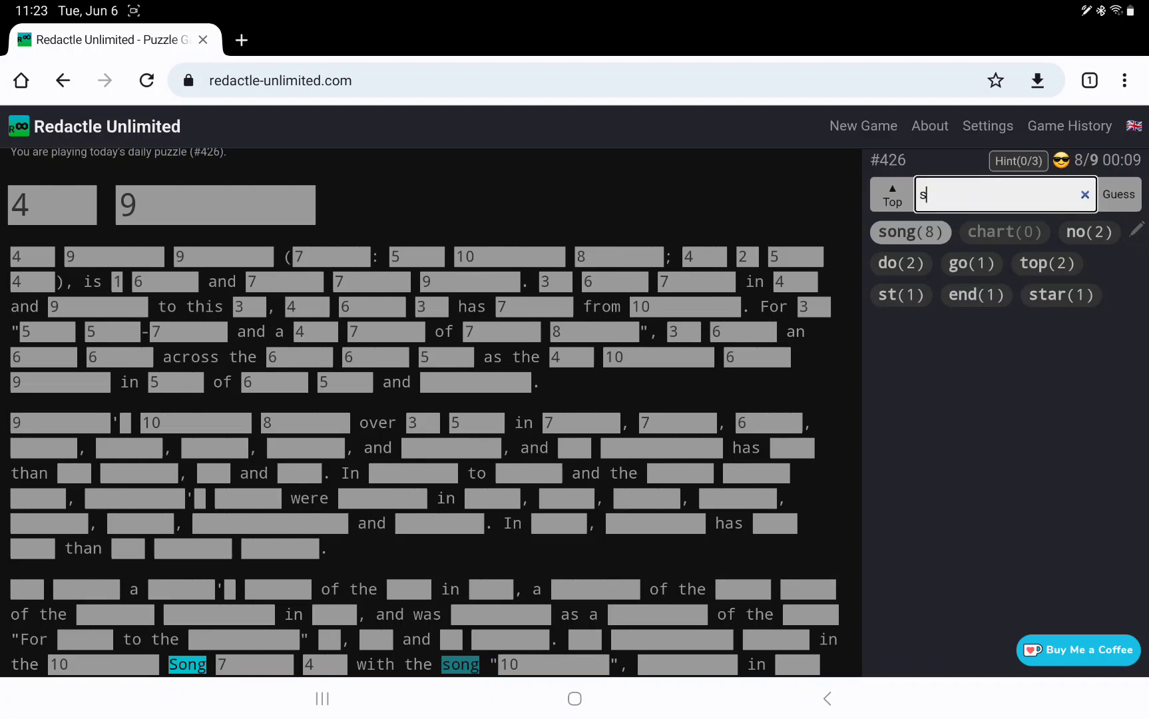
text(inger)
Guess singer and show, jumping to singer and revealing the preceding word's length
key(Return)
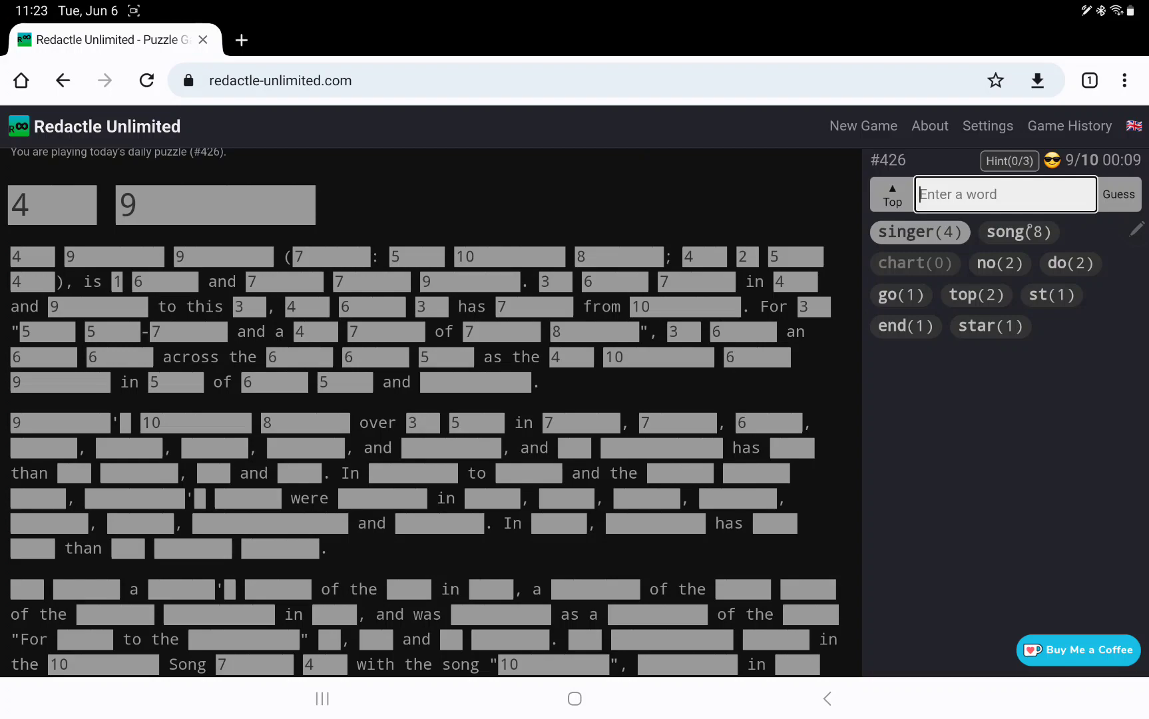
click(919, 232)
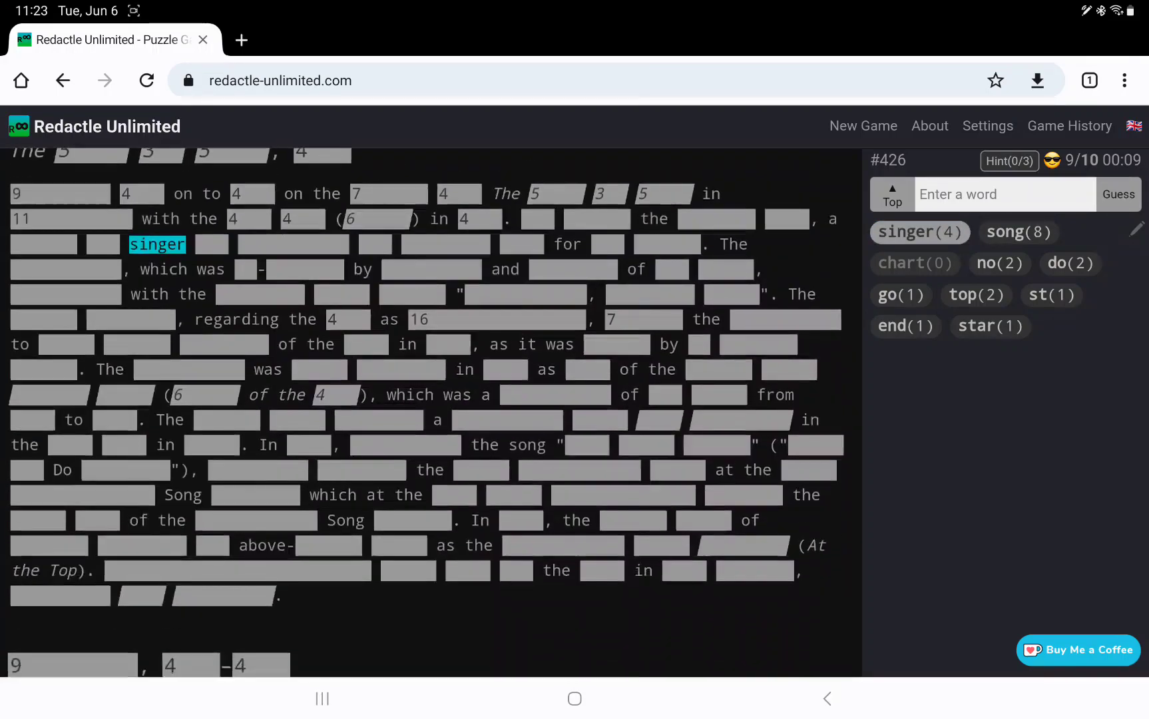
scroll(140, 287, up, 2)
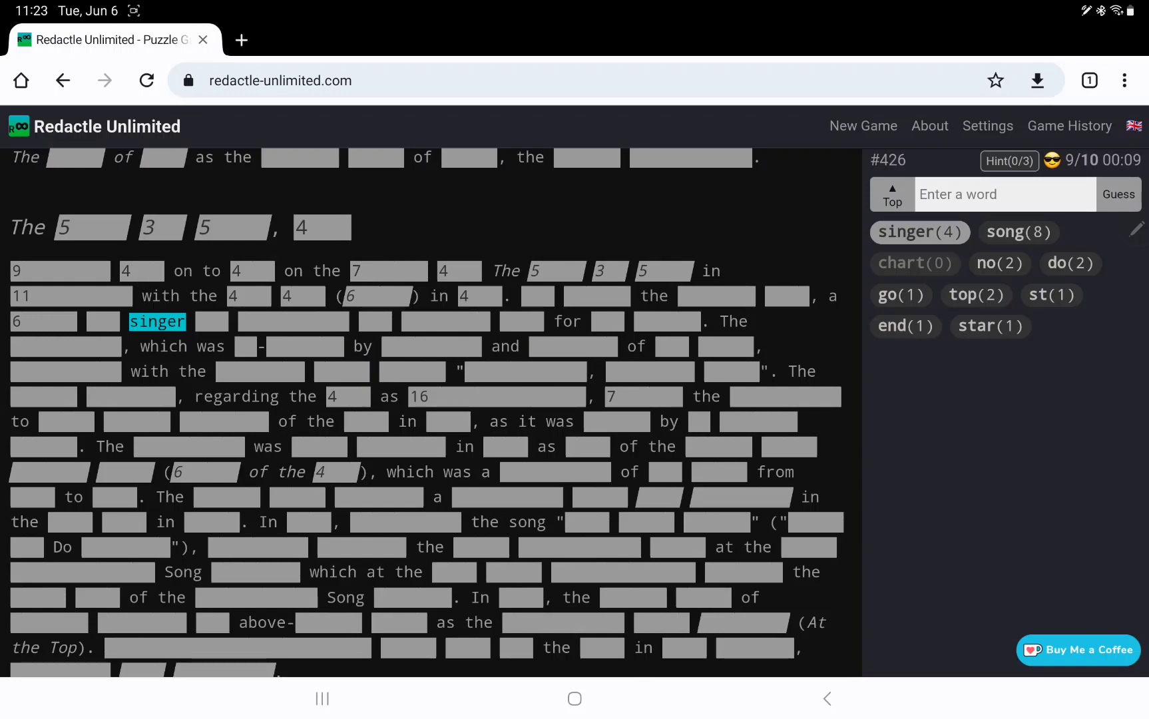
text(show)
key(Return)
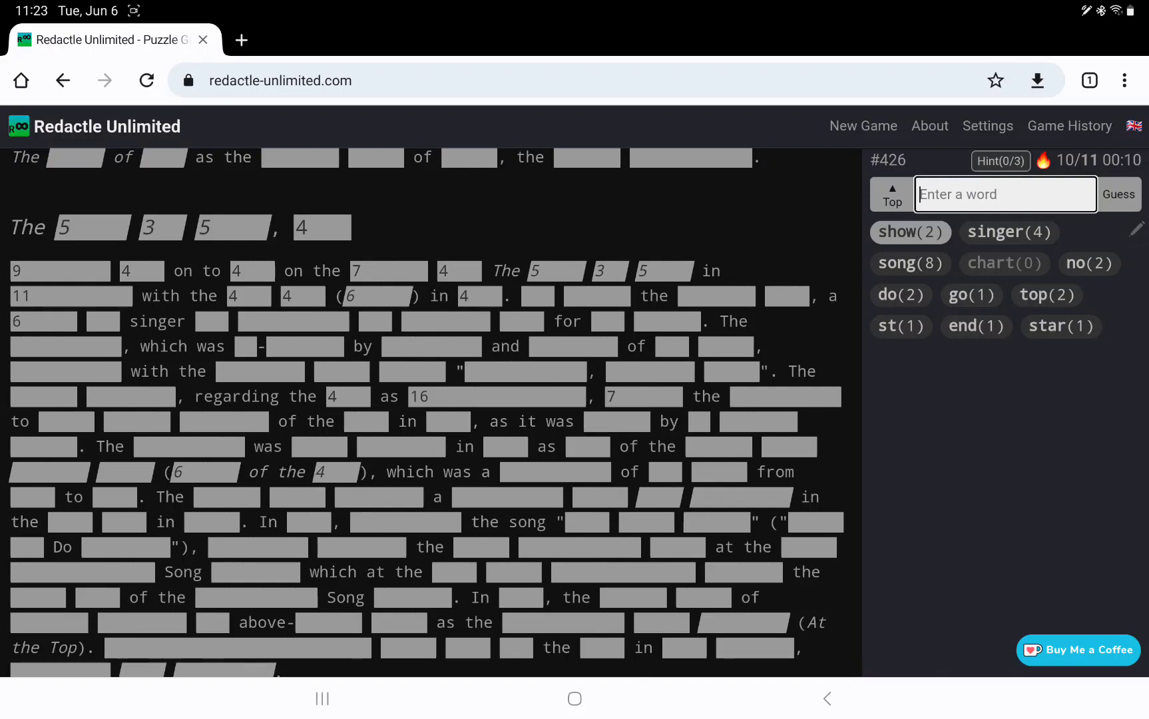
click(103, 320)
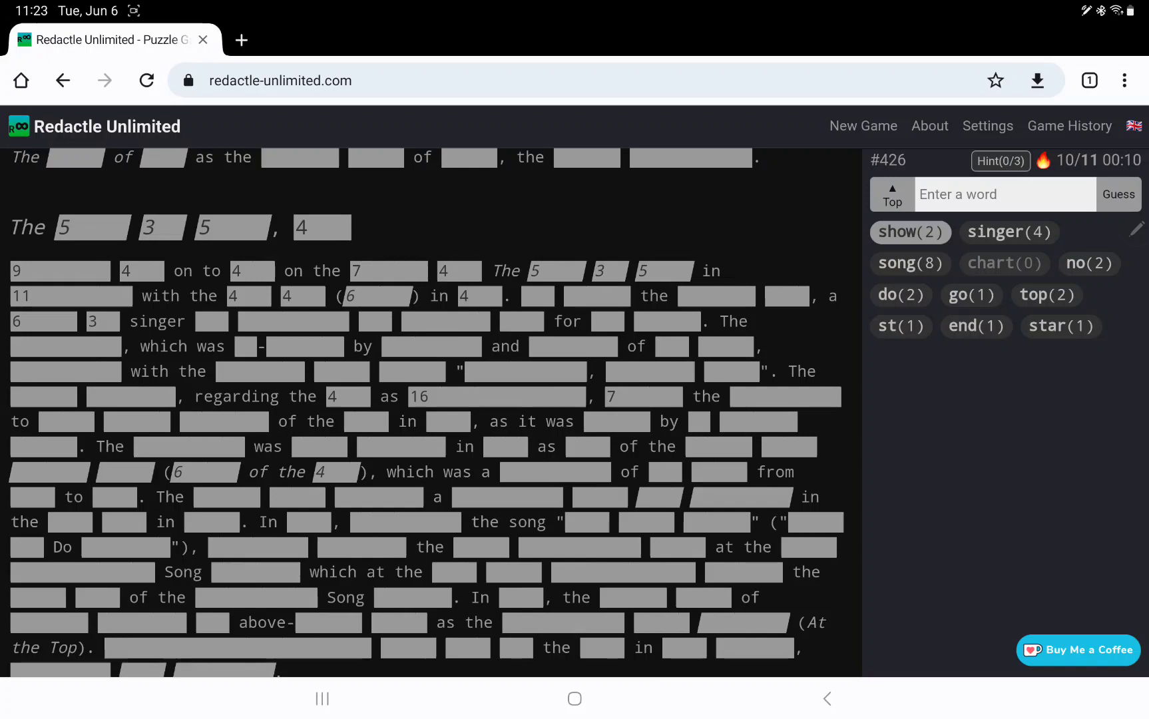
Reveal letter counts of the hidden words along the singer line and after 'which was'
click(212, 320)
click(293, 321)
click(445, 320)
click(376, 320)
click(522, 321)
click(607, 321)
click(666, 320)
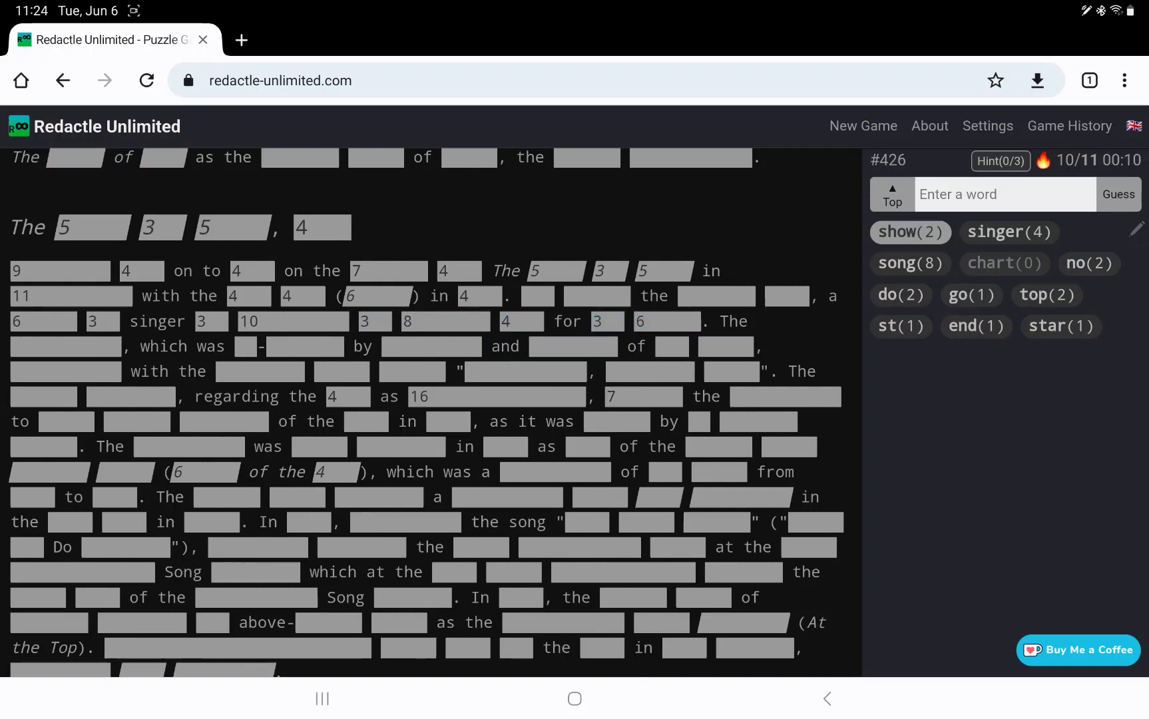
click(64, 348)
click(245, 346)
click(305, 346)
Guess co and written, then reveal letter counts of words after 'written by'
click(996, 195)
text(co)
key(Return)
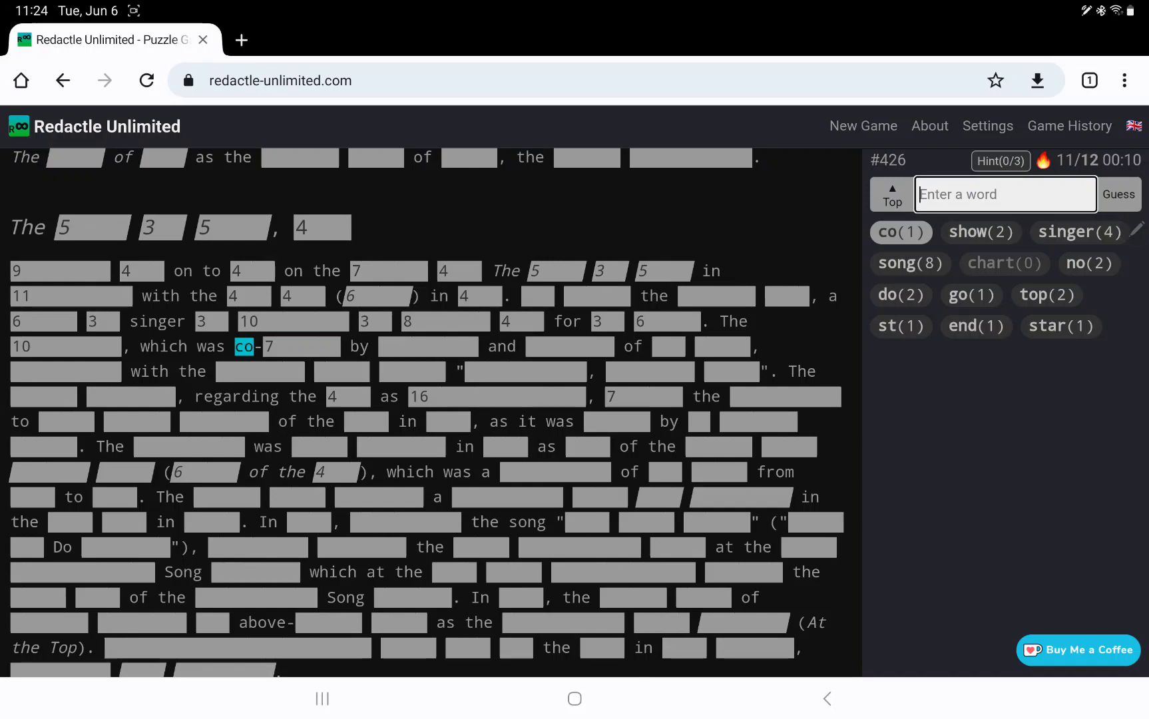
text(writte)
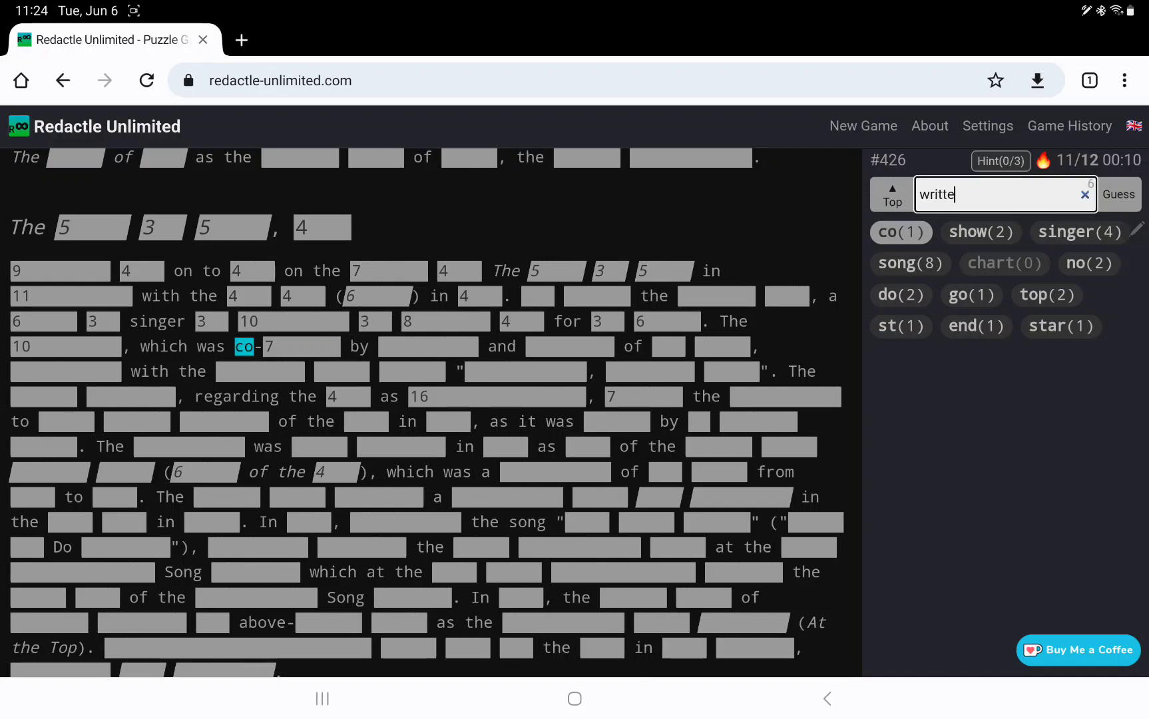
text(n)
key(Return)
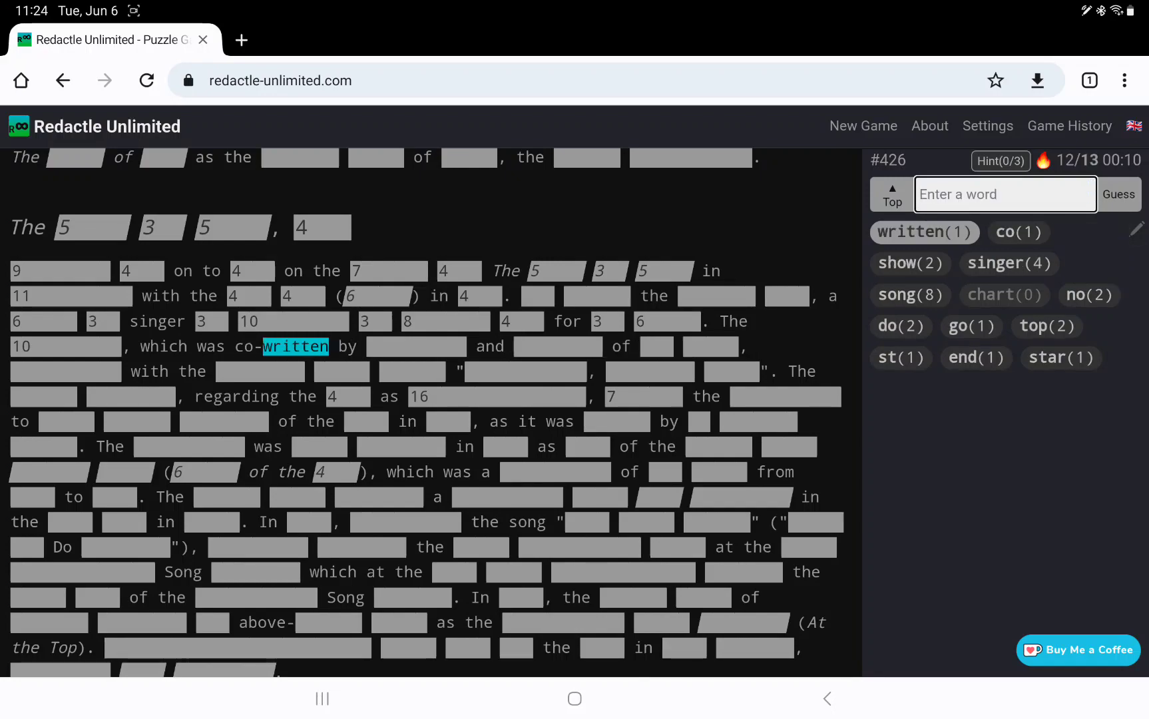
click(415, 346)
click(557, 347)
click(657, 346)
click(711, 346)
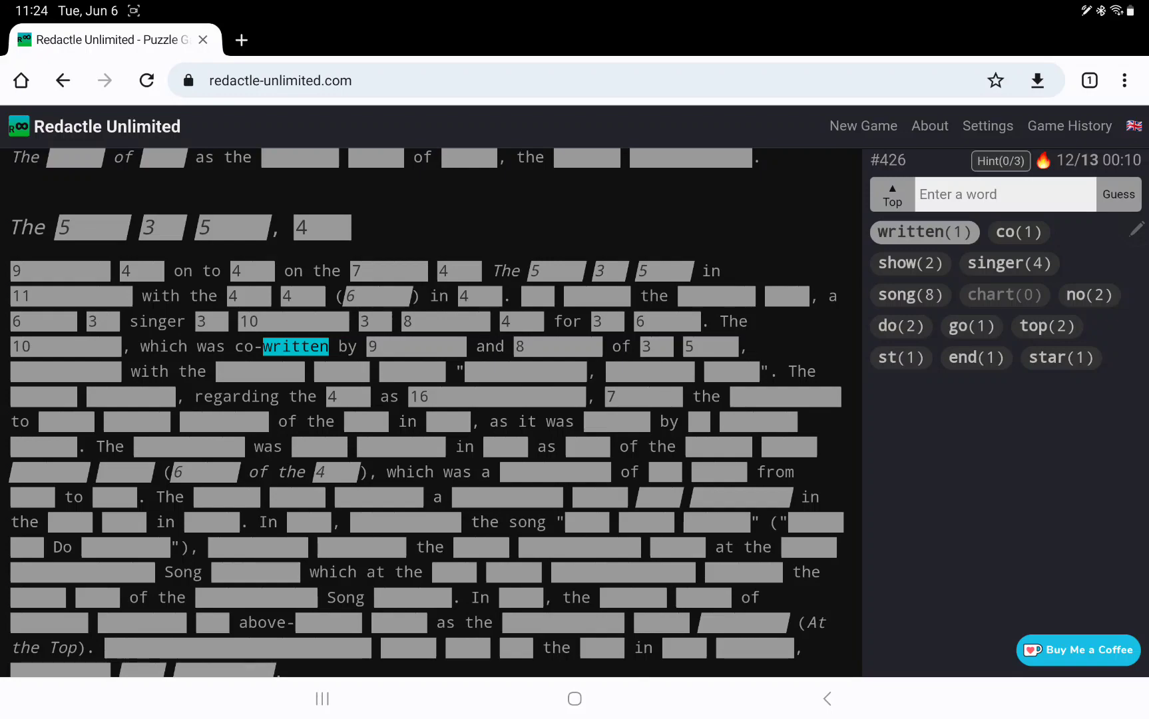
text(s)
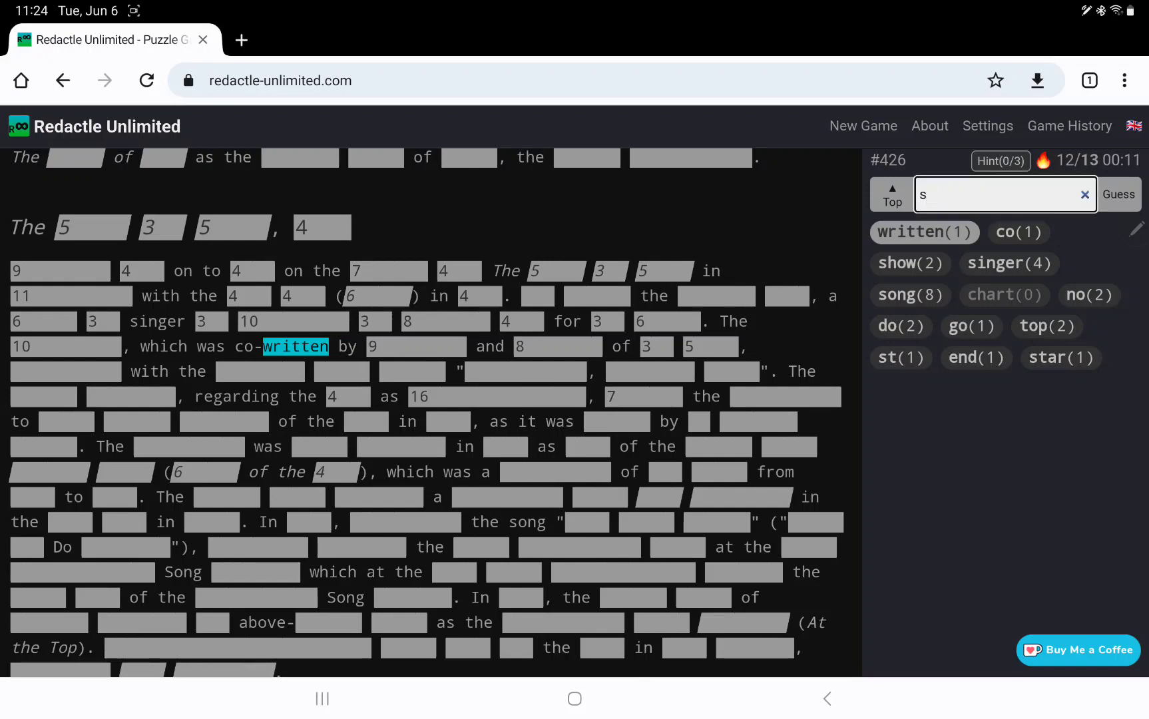
text(tory)
Guess story, then reveal letter counts of blanks in the Song line and after 'which at the'
key(Return)
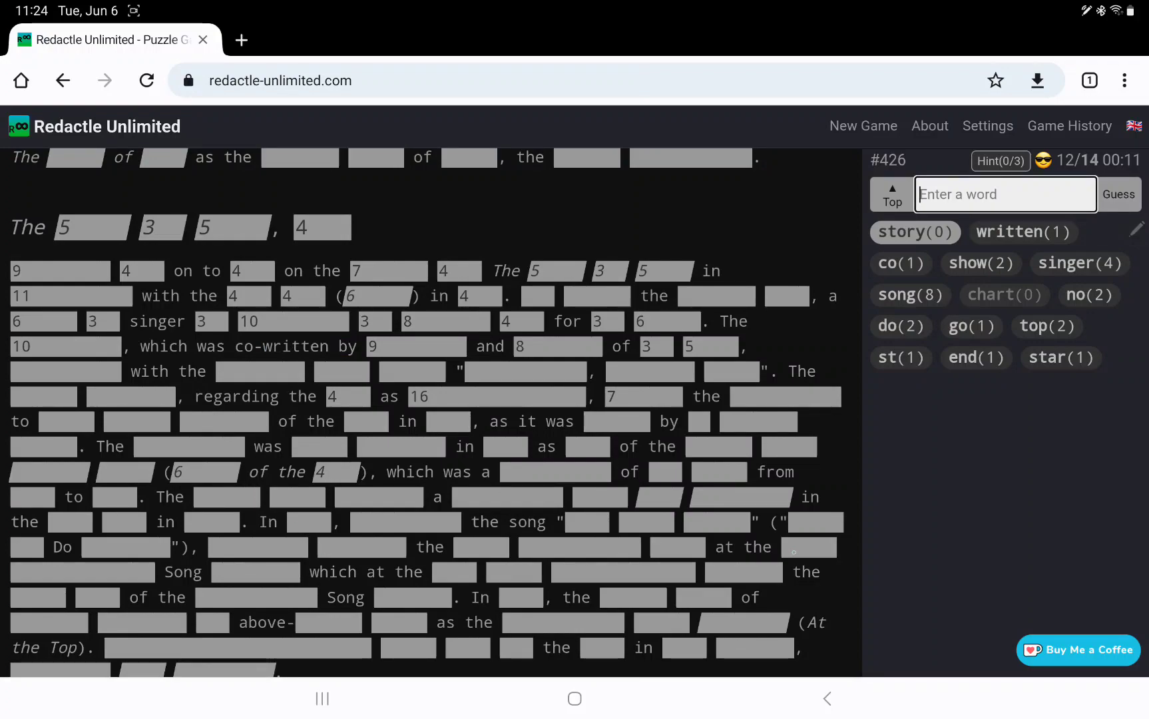
click(793, 548)
click(82, 571)
click(293, 570)
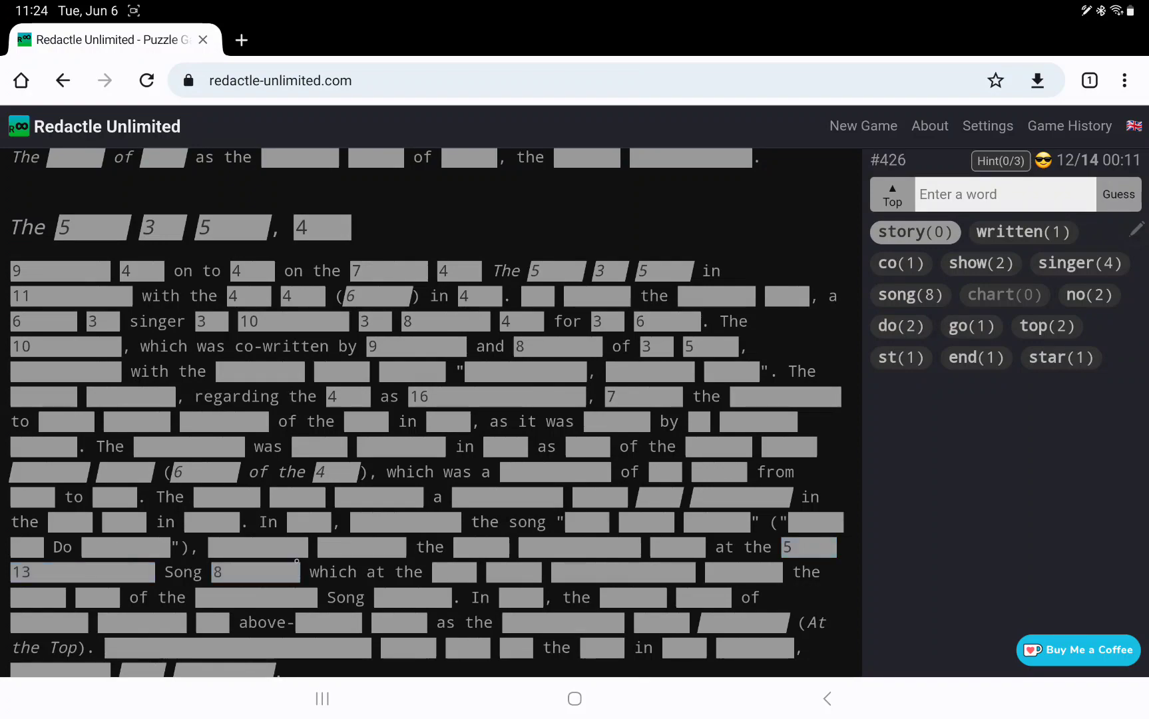
click(453, 572)
click(512, 571)
Reveal blanks after 'of the', guess eurovision, and show letter counts around its occurrence
click(256, 597)
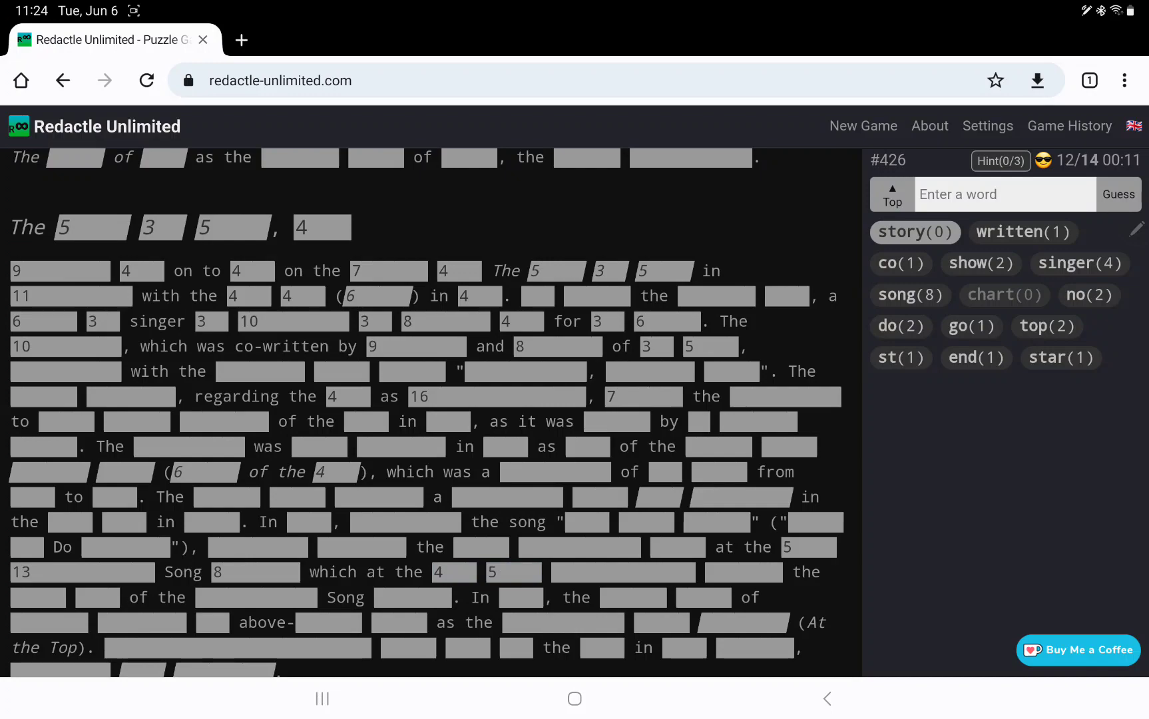
click(413, 598)
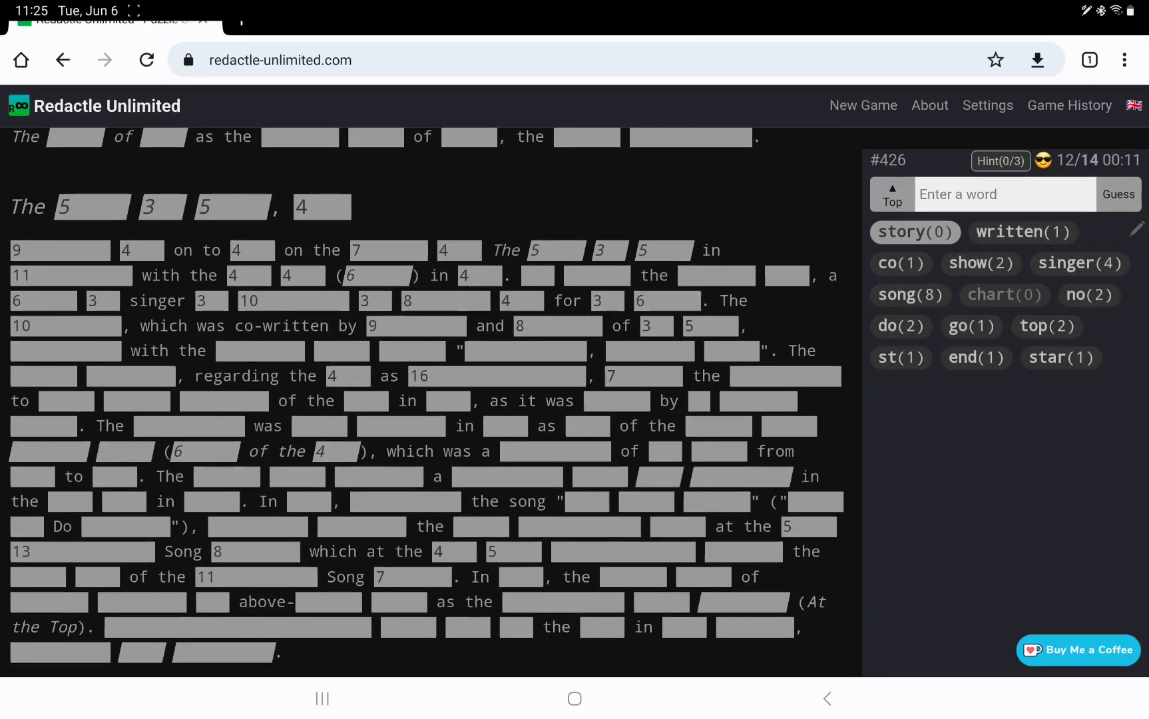
scroll(431, 404, down, 3)
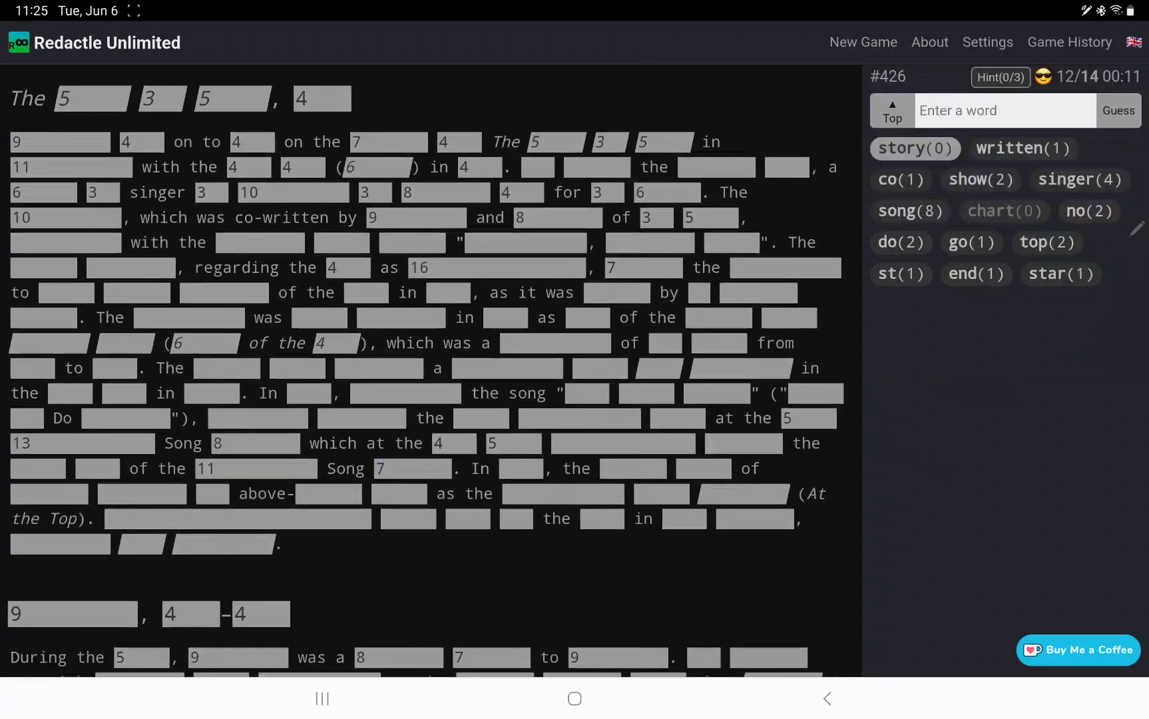
click(1005, 110)
text(eurovis)
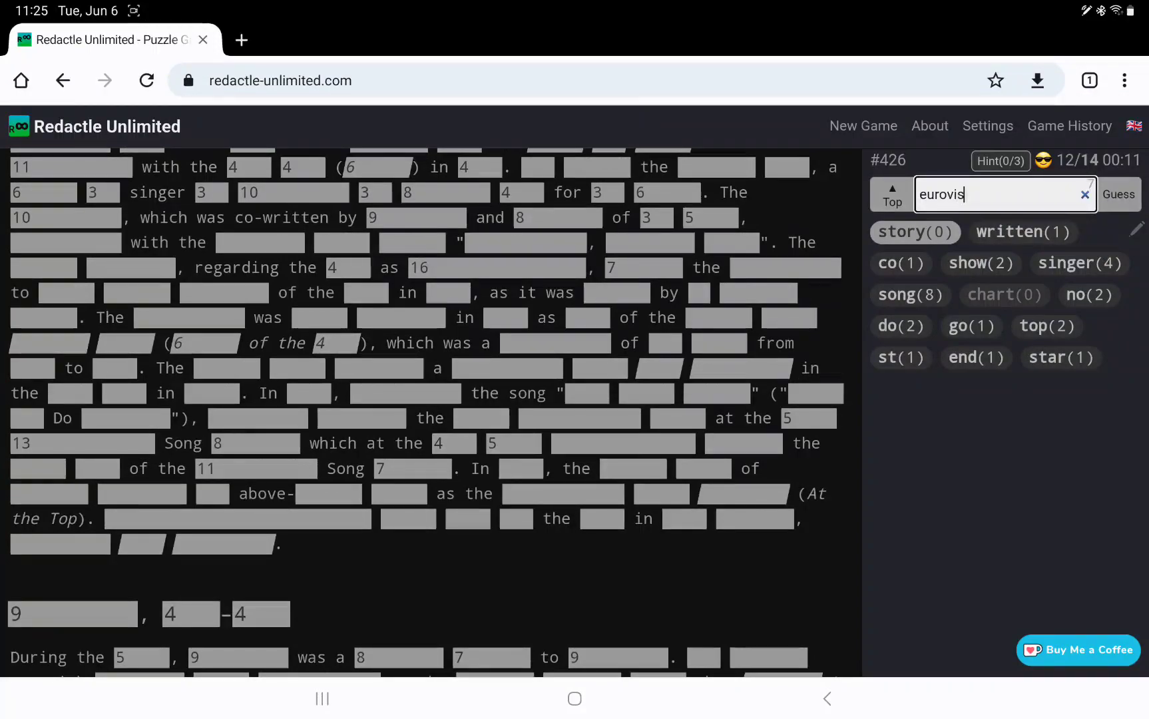
text(ion)
key(Return)
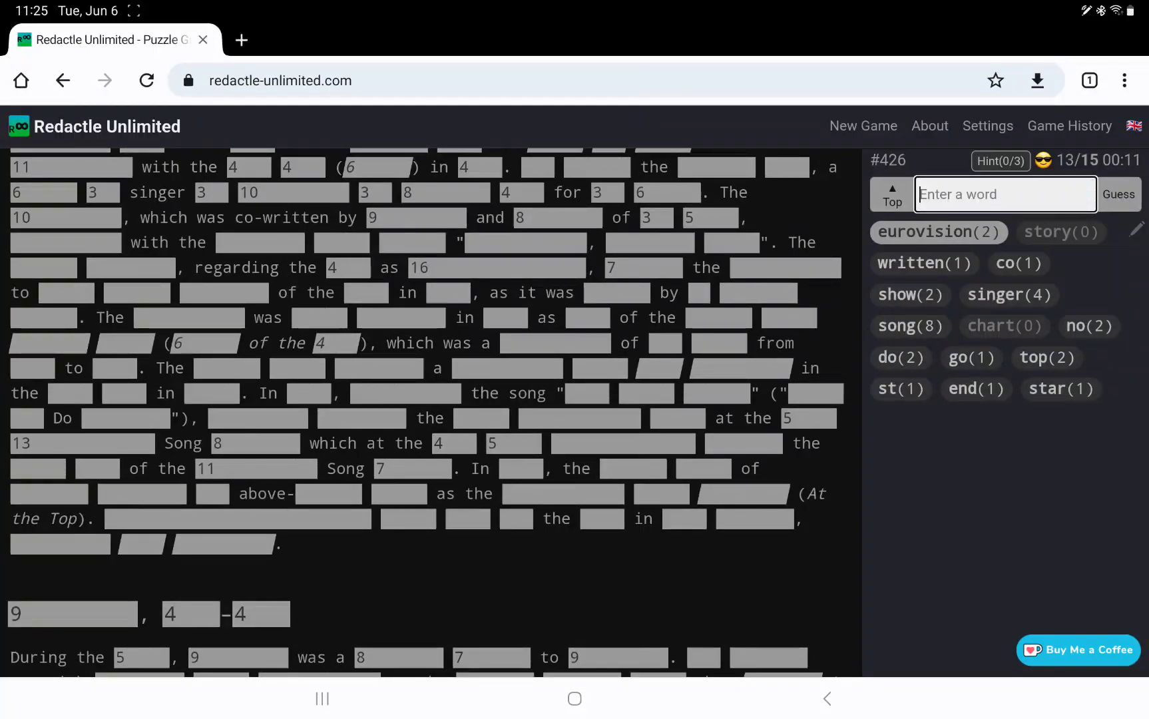
click(938, 232)
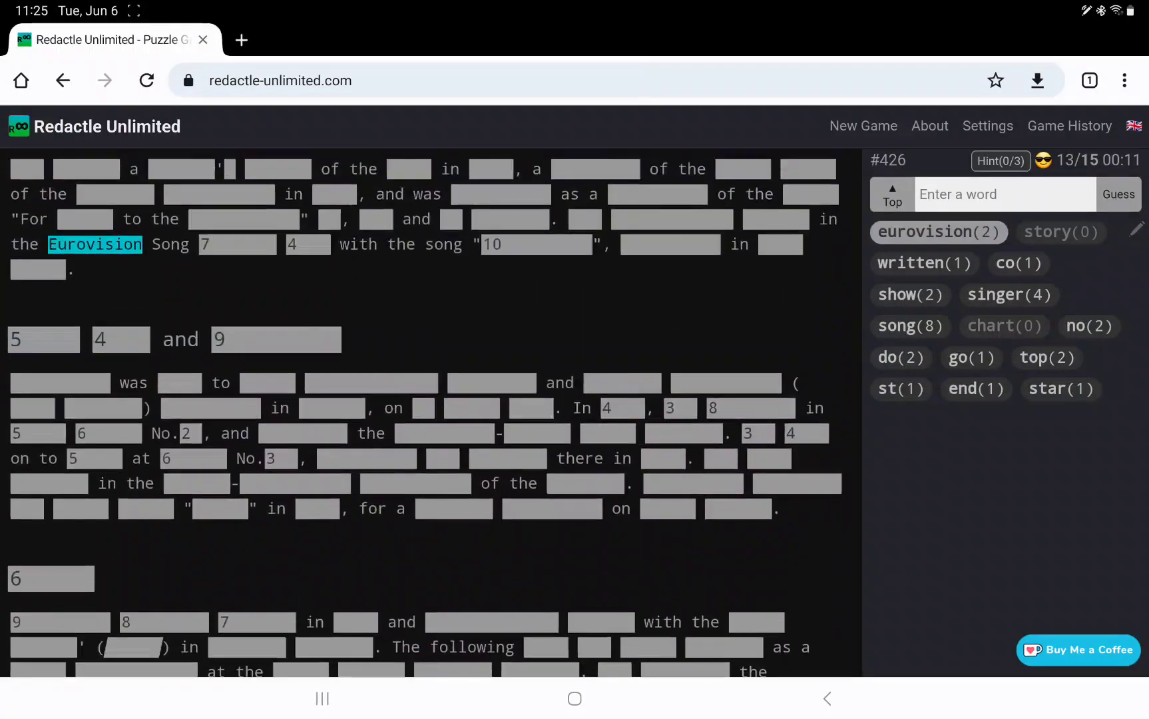
scroll(431, 405, up, 3)
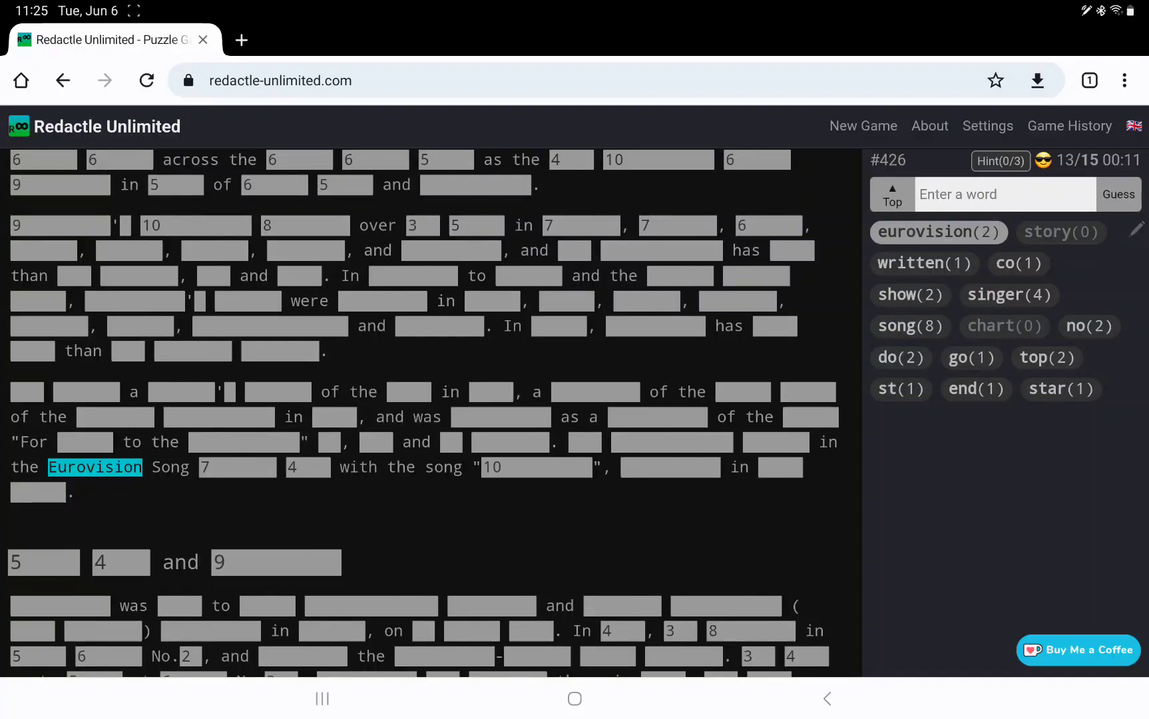
click(670, 467)
click(780, 467)
click(38, 492)
scroll(517, 573, down, 3)
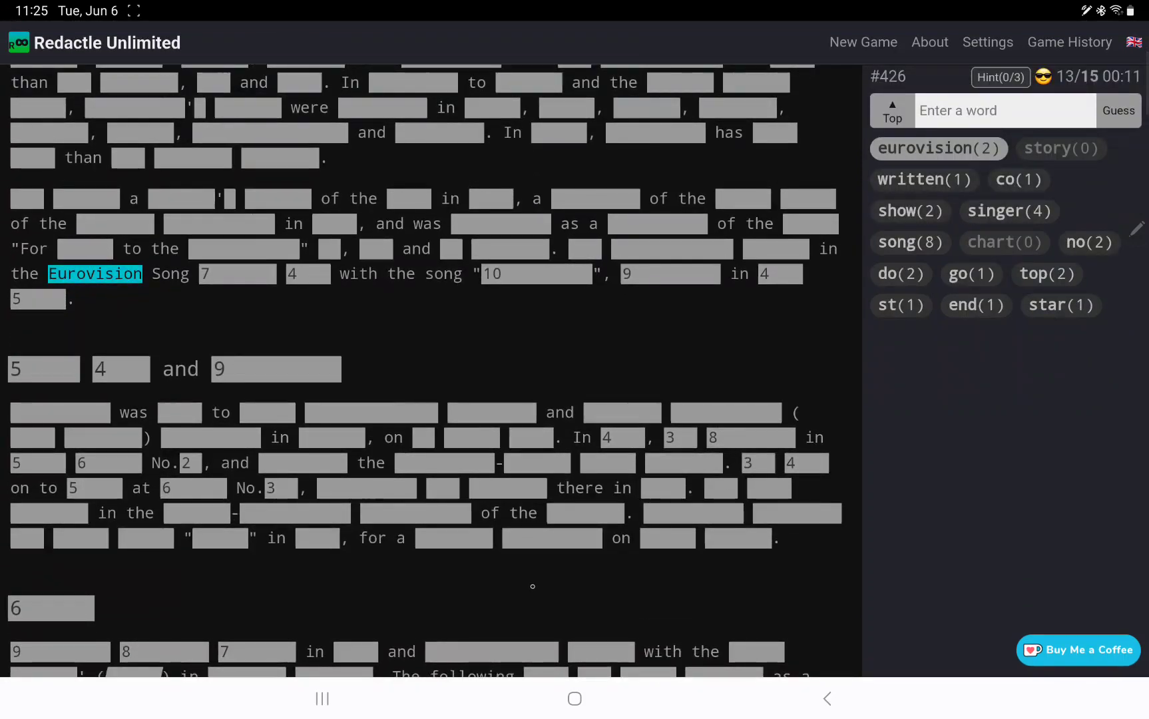
scroll(428, 370, down, 3)
scroll(428, 370, up, 7)
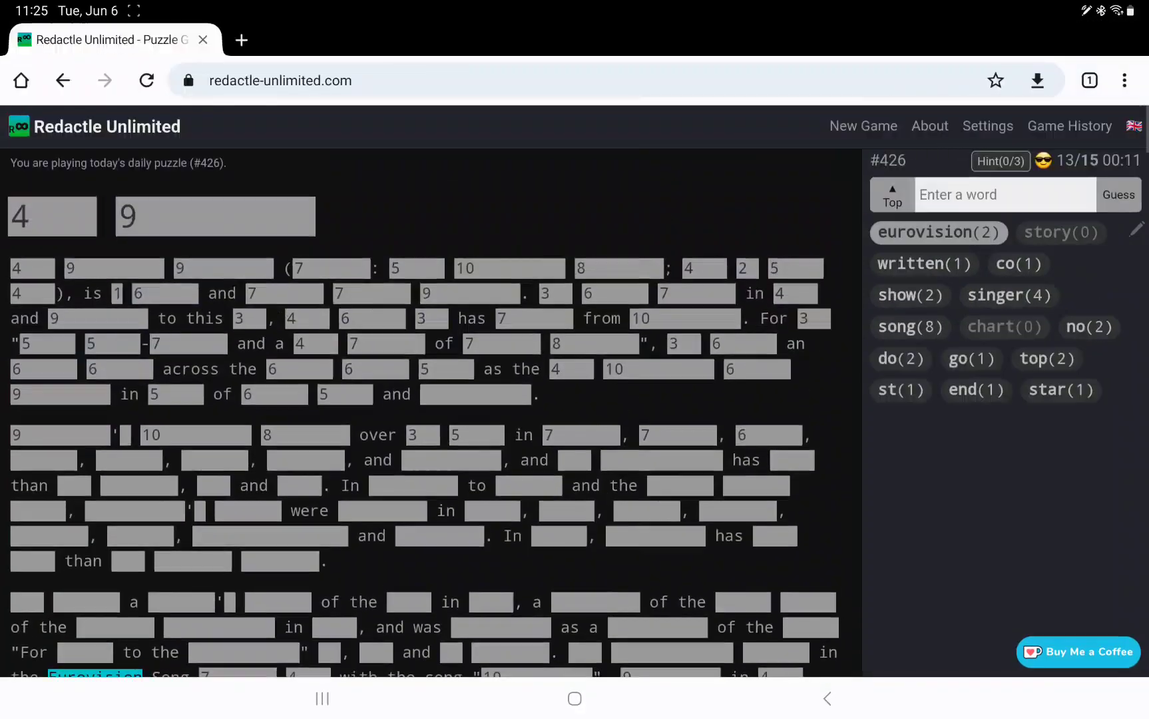
text(she)
Guess the words she, her and world
key(Return)
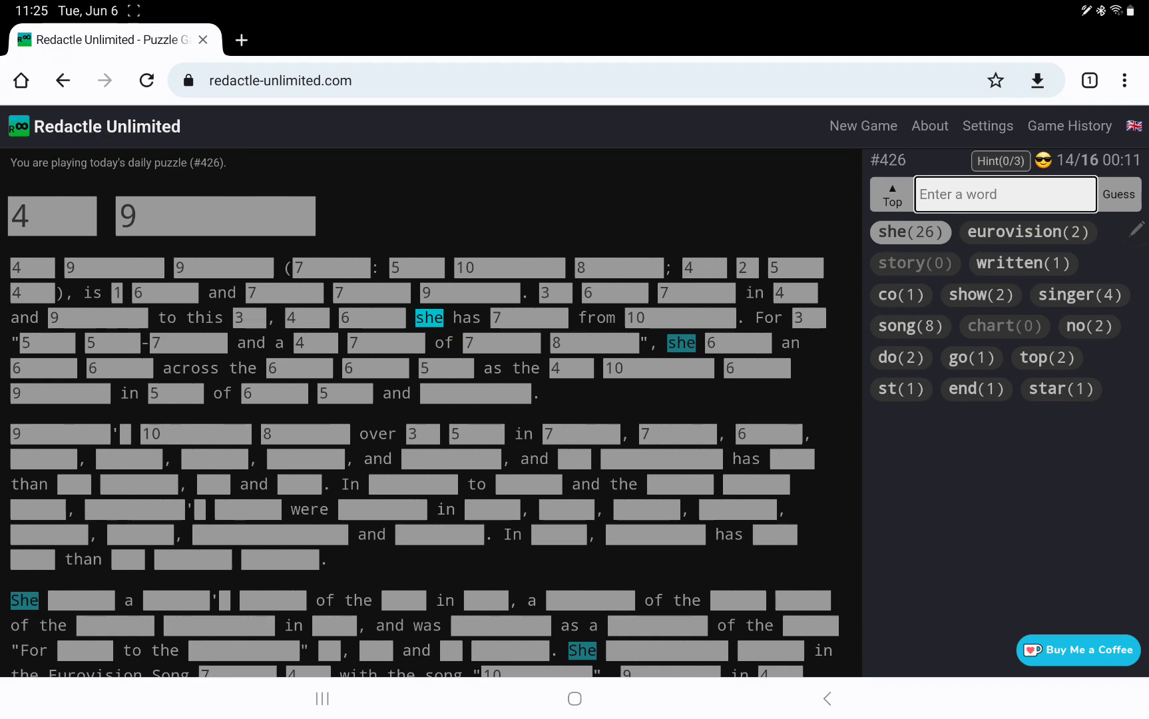
text(her)
key(Return)
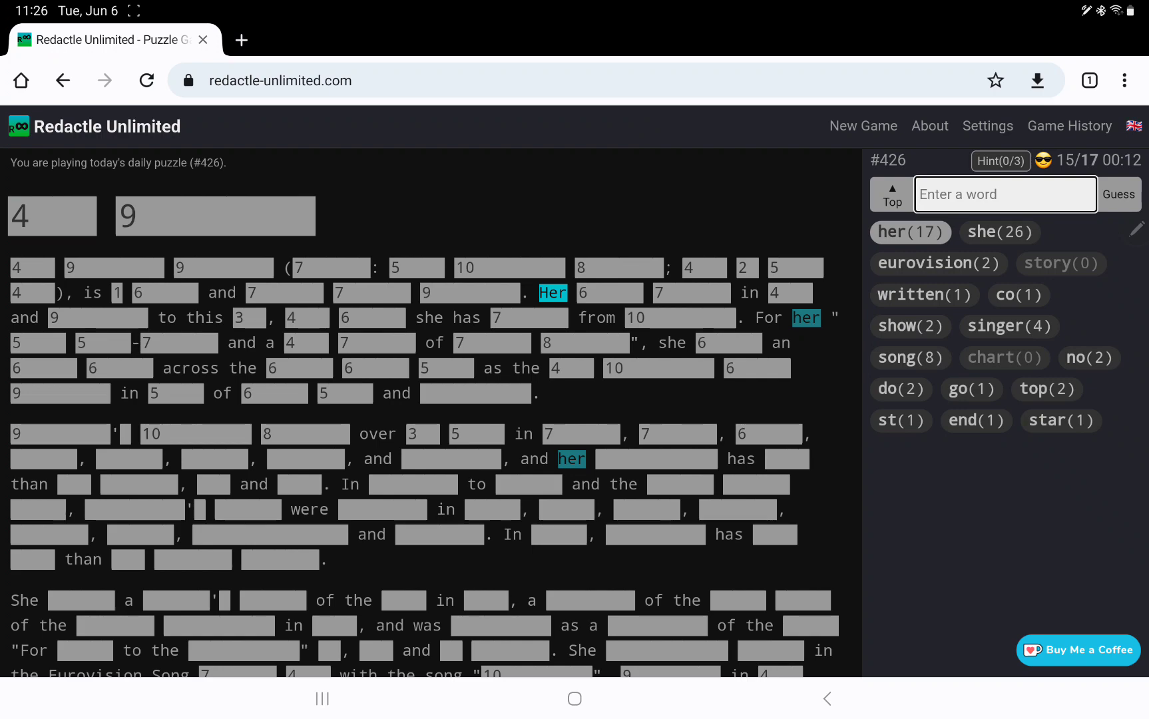
text(world)
key(Return)
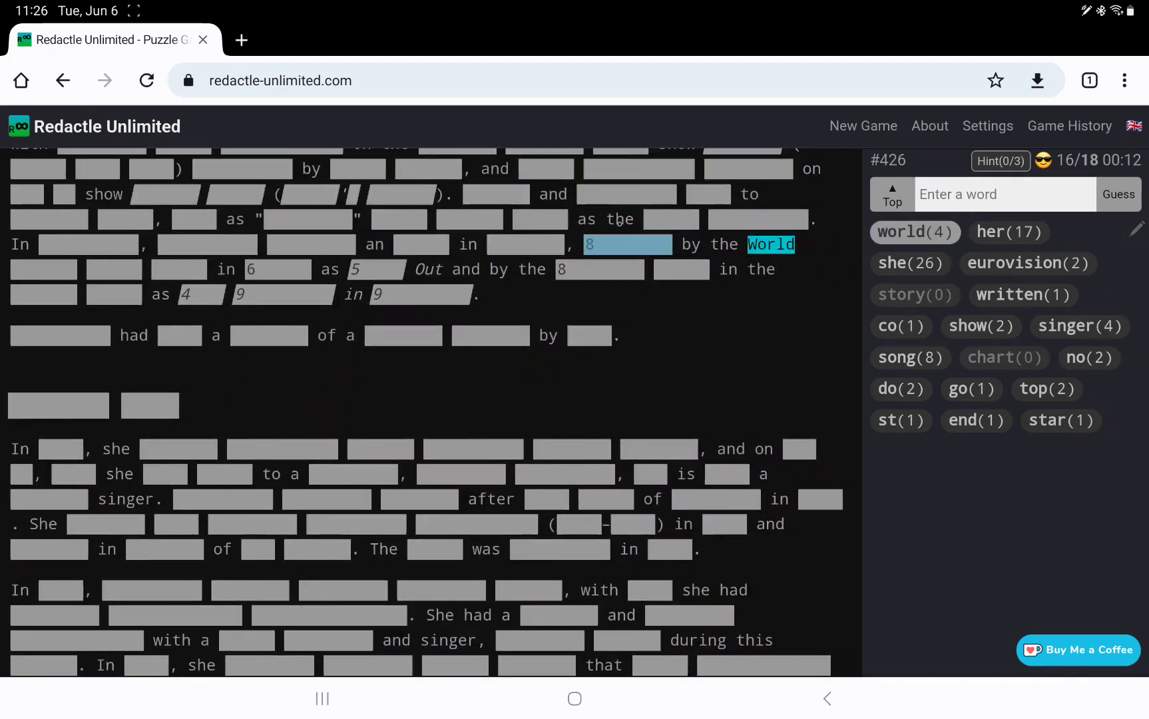
Reveal letter counts after World and on the last line, then guess europe and released
click(44, 268)
click(114, 269)
click(179, 269)
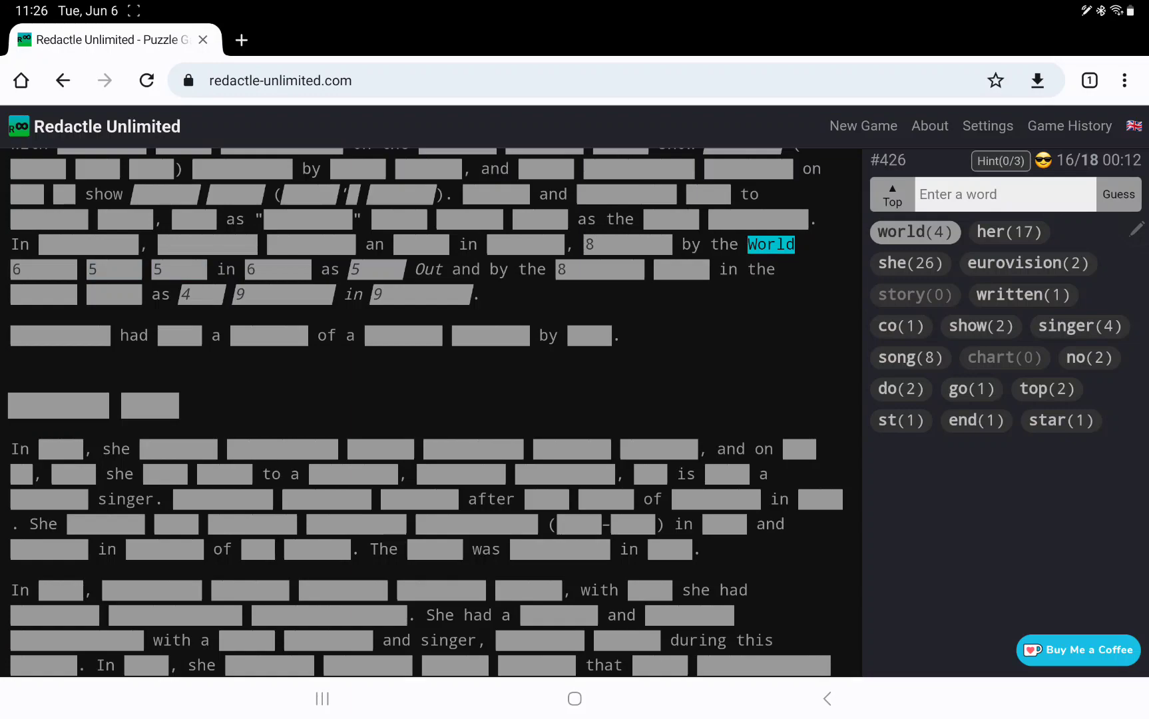
scroll(430, 405, up, 2)
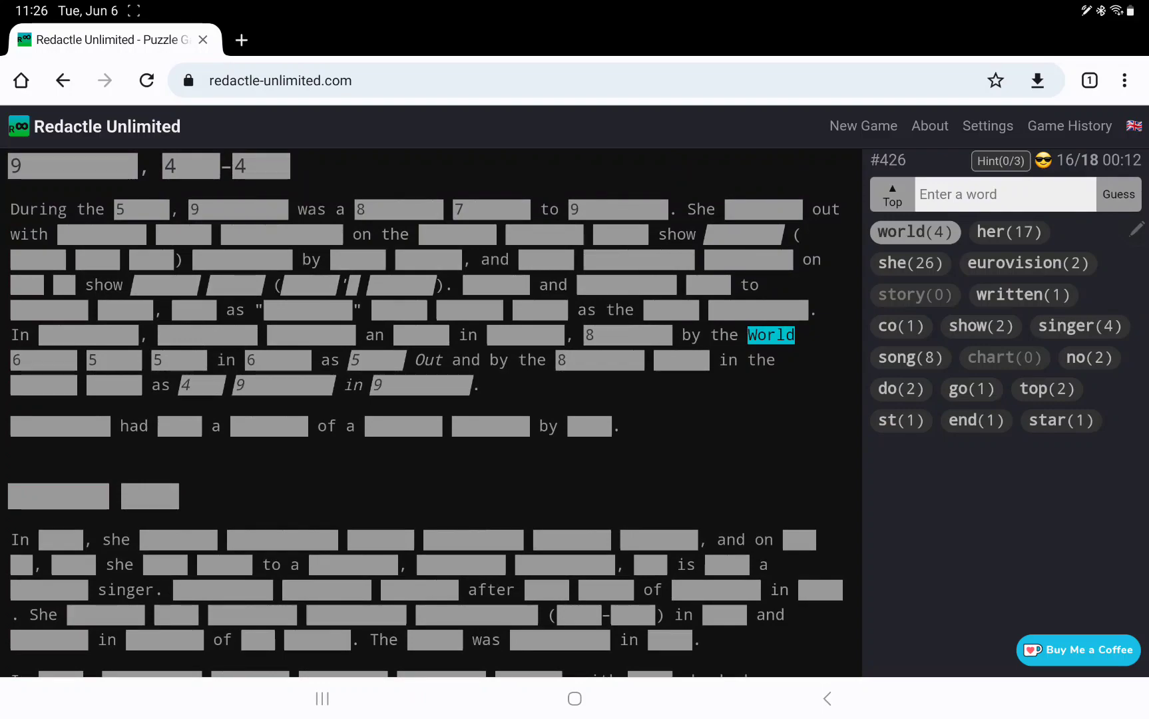
click(680, 359)
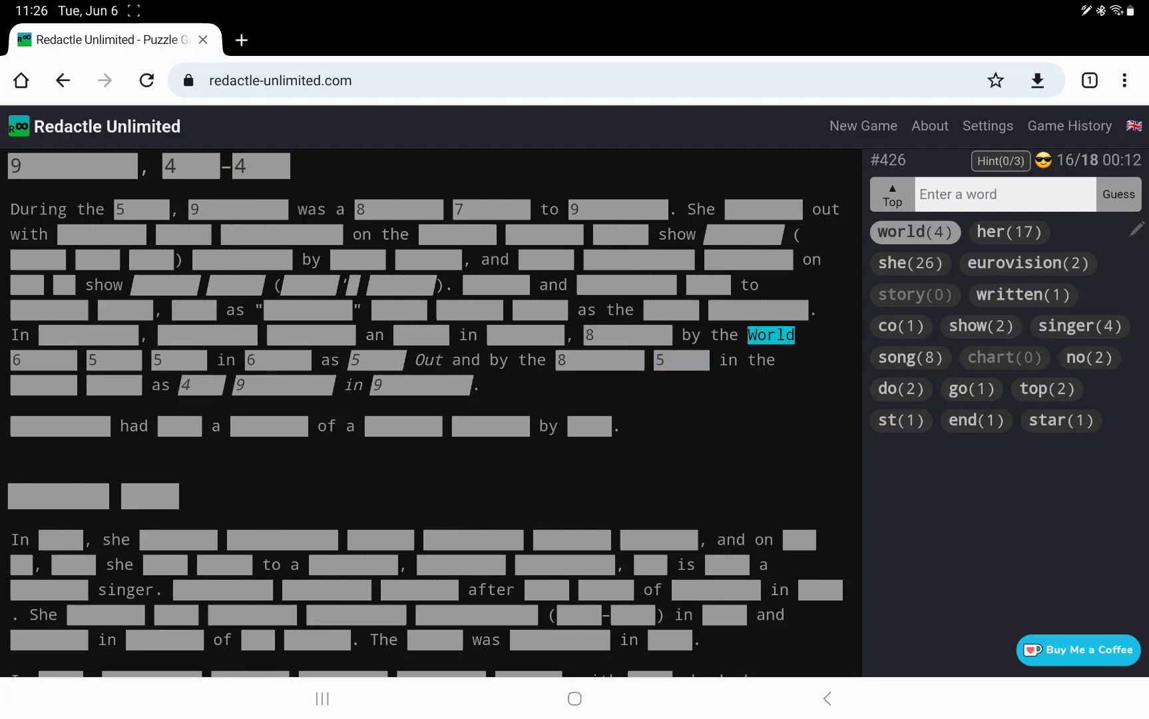
click(43, 385)
click(114, 385)
text(europe)
key(Return)
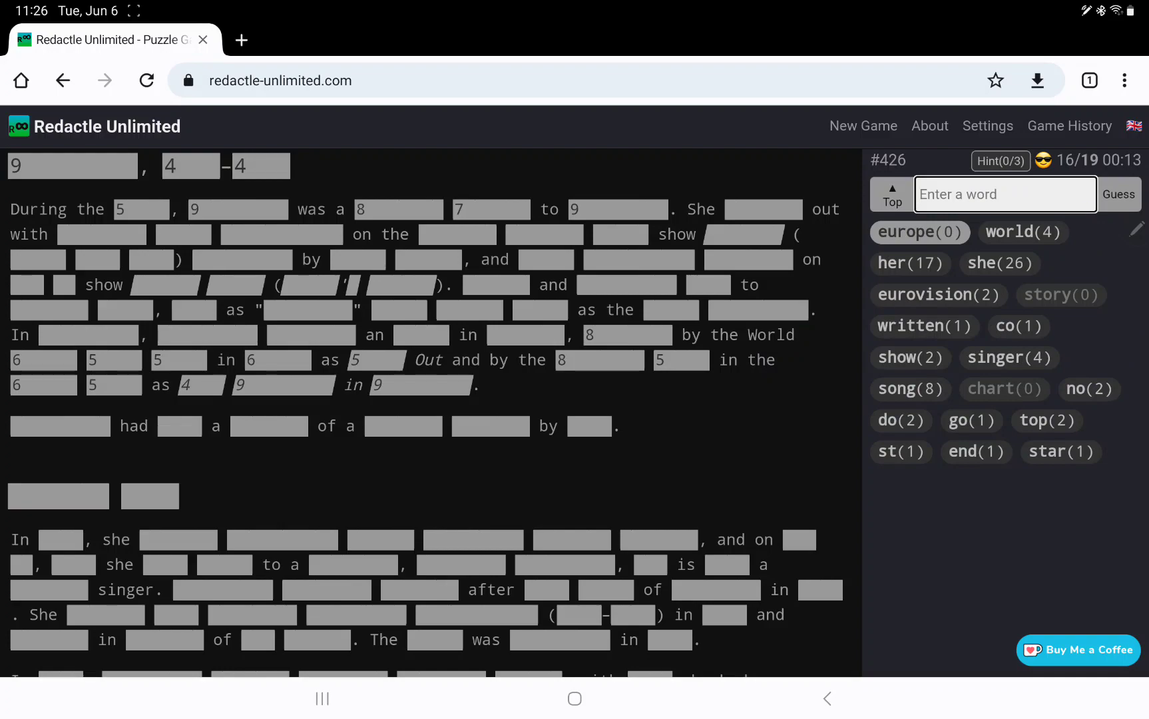
text(released)
key(Return)
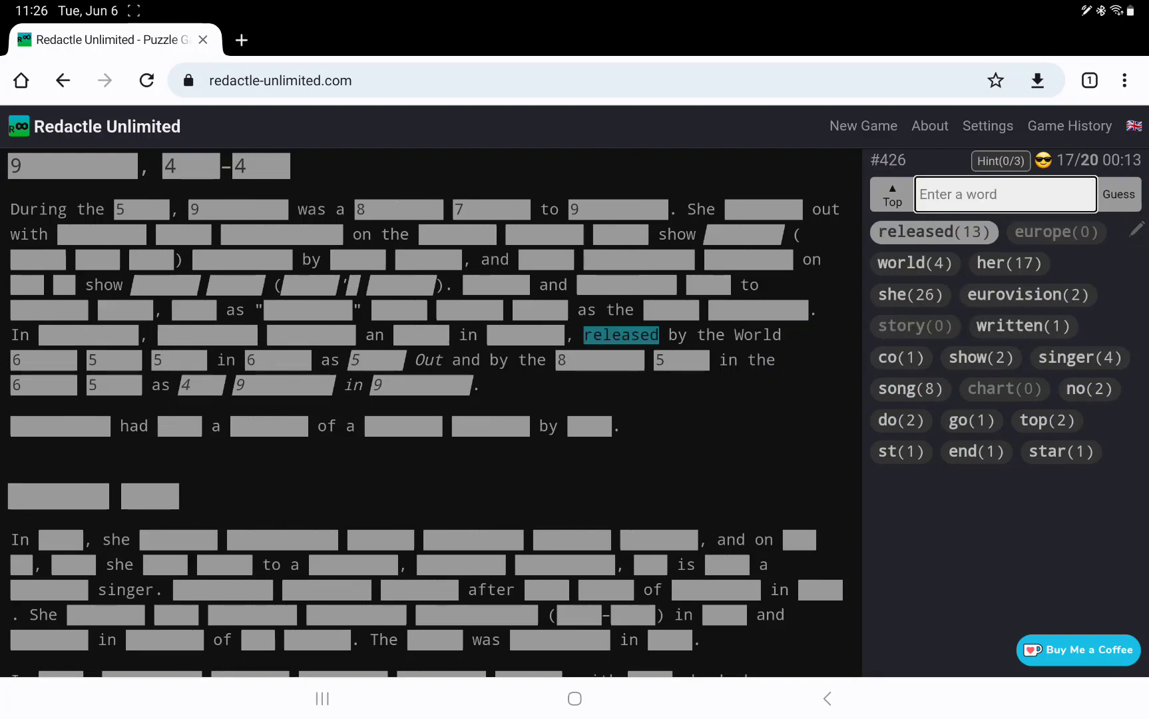
scroll(431, 413, up, 1)
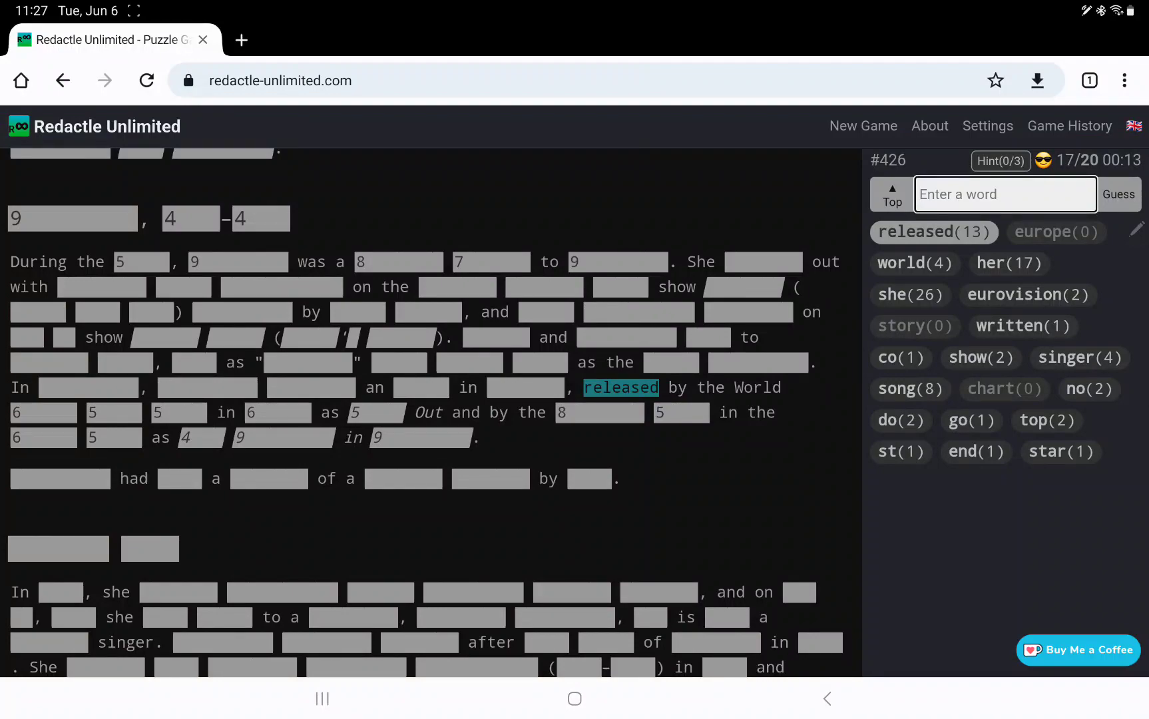
Reveal letter counts after 'She' and 'with', then guess branched
click(763, 262)
click(101, 287)
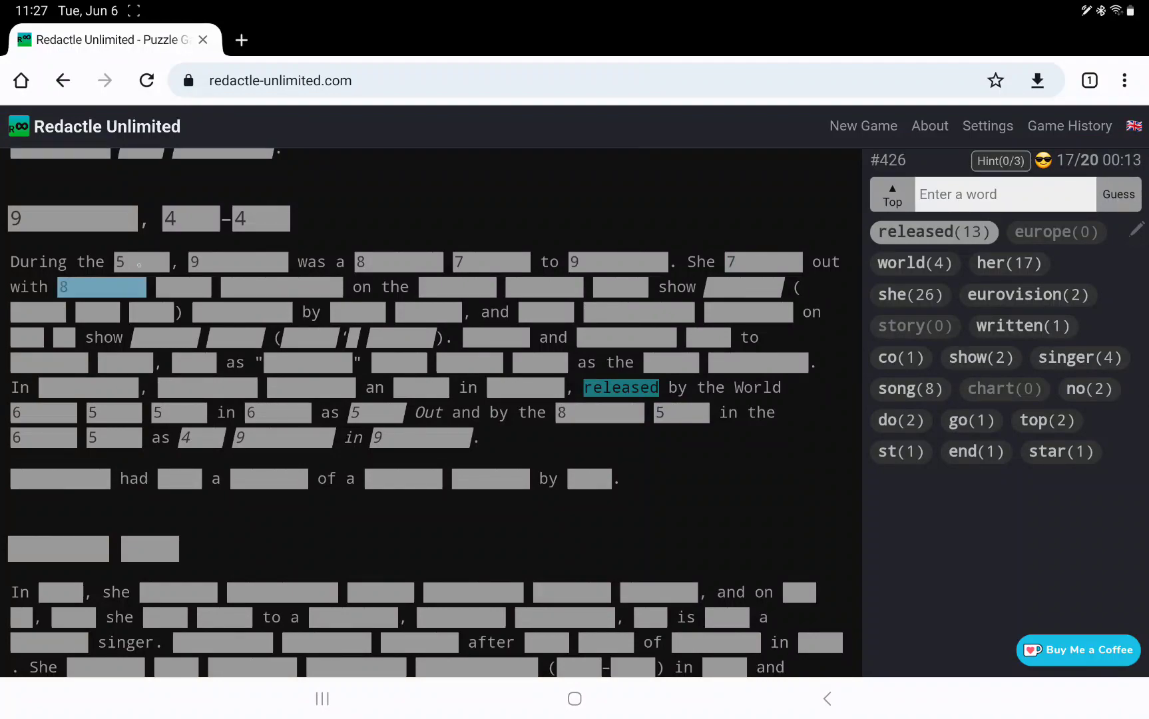
click(183, 287)
text(br)
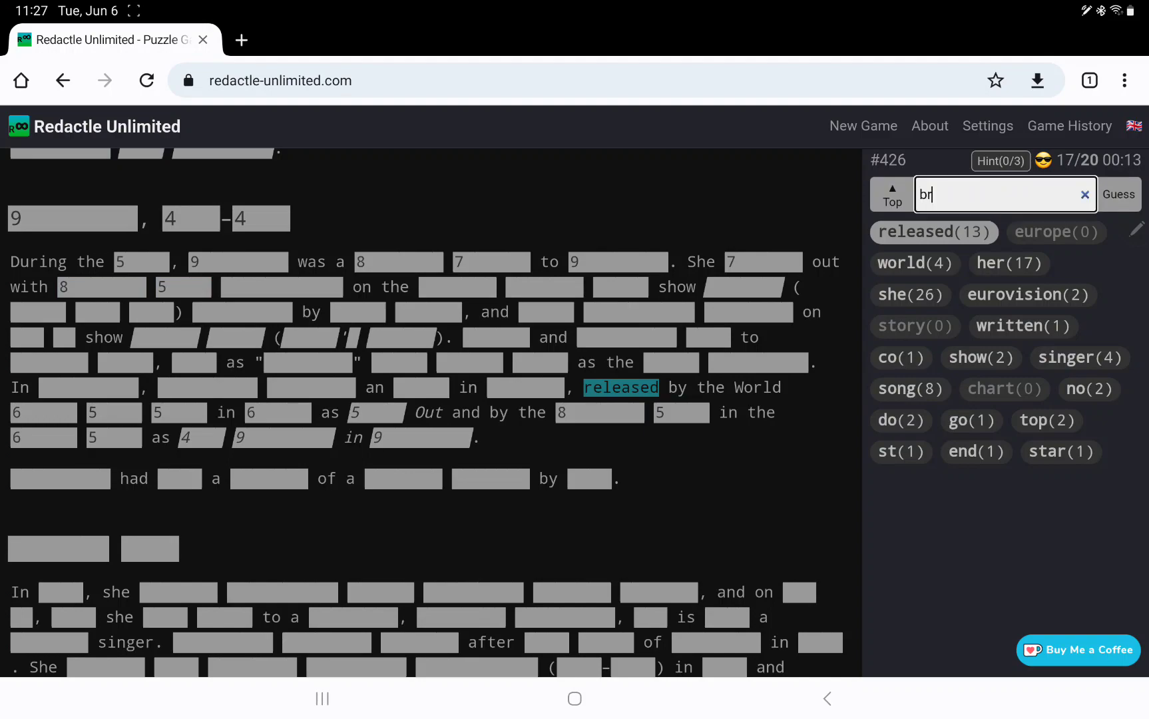
text(anched)
key(Return)
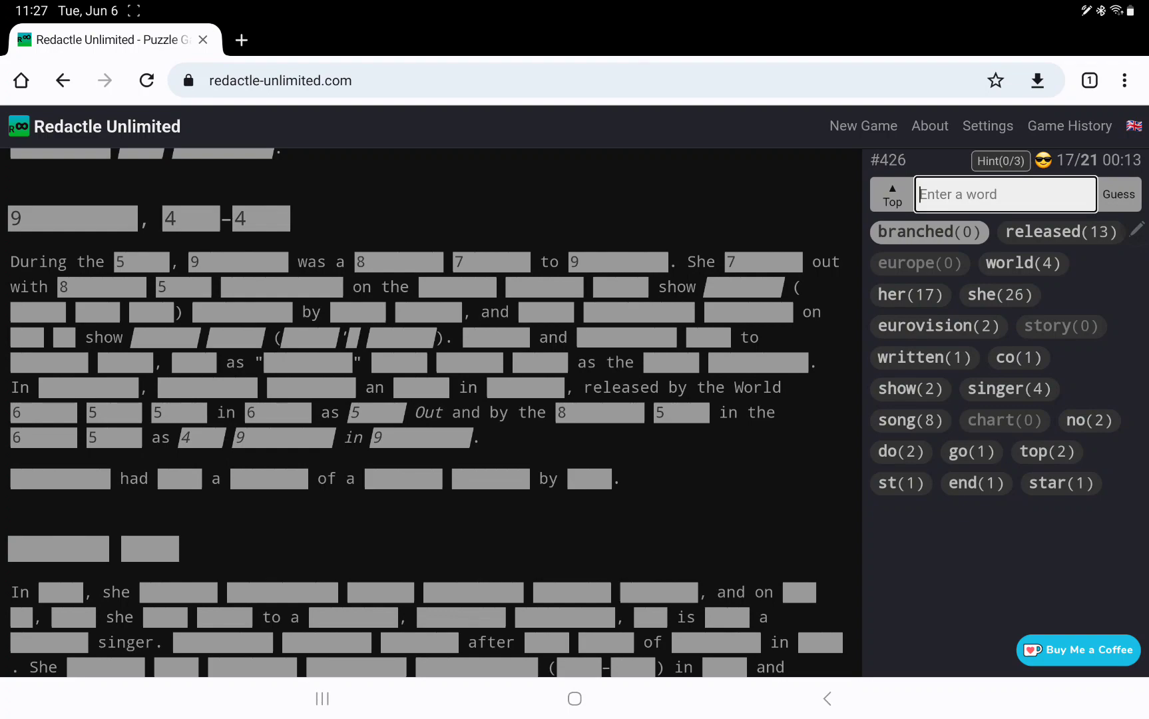
Reveal letter counts after 'She' and 'the', then guess who, women and girls
click(1005, 386)
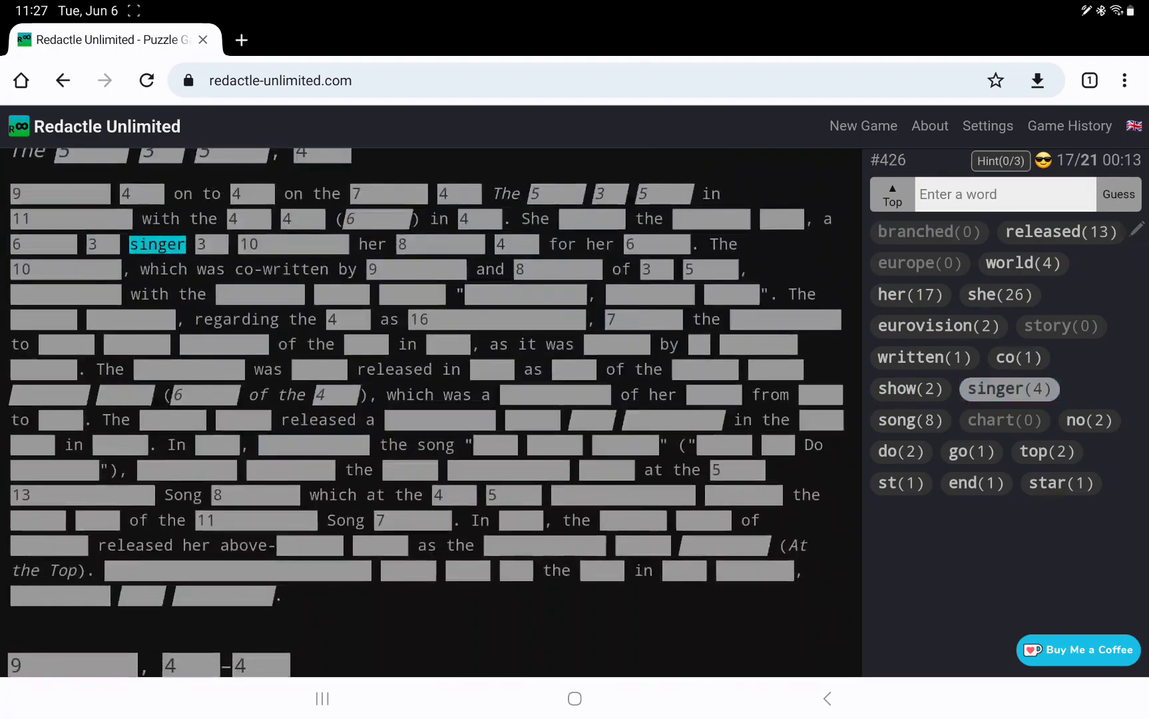
click(592, 219)
click(705, 219)
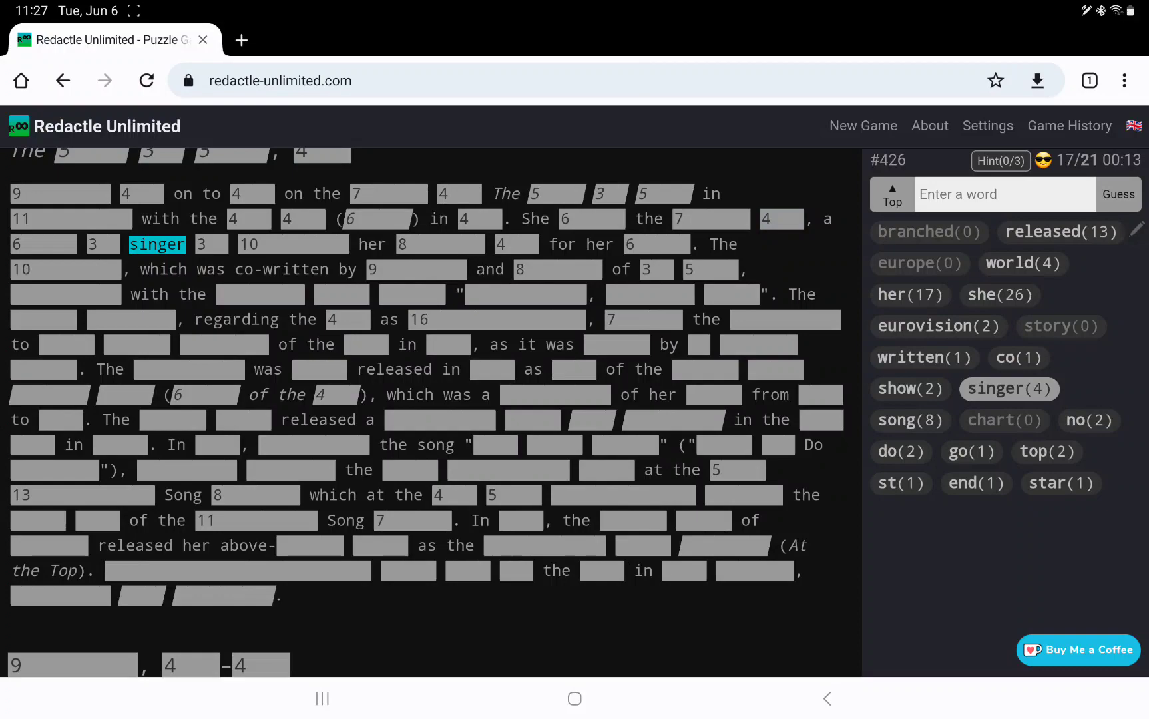
text(w)
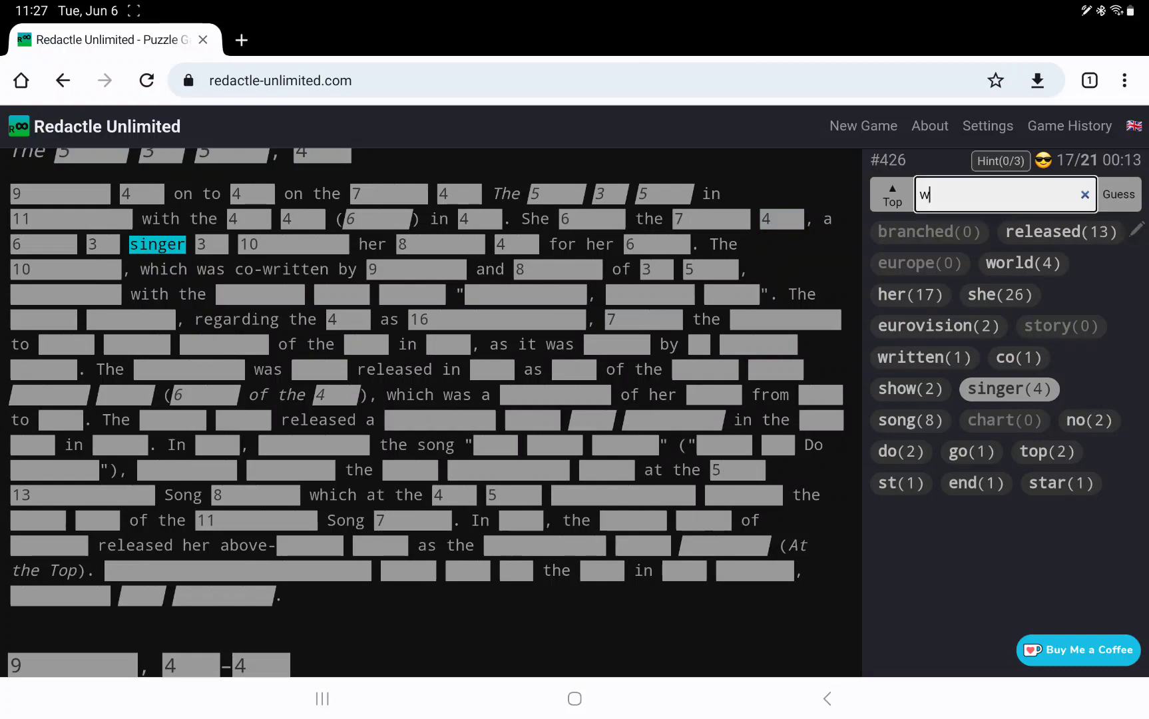
text(ho)
key(Return)
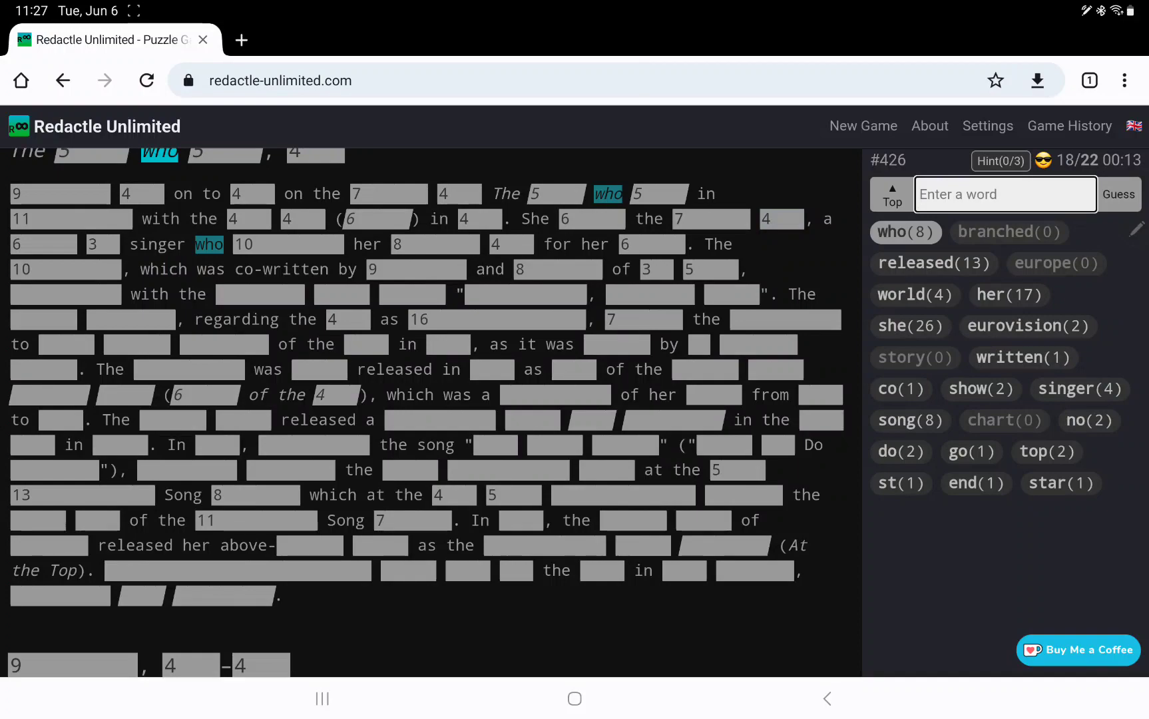
scroll(427, 412, up, 2)
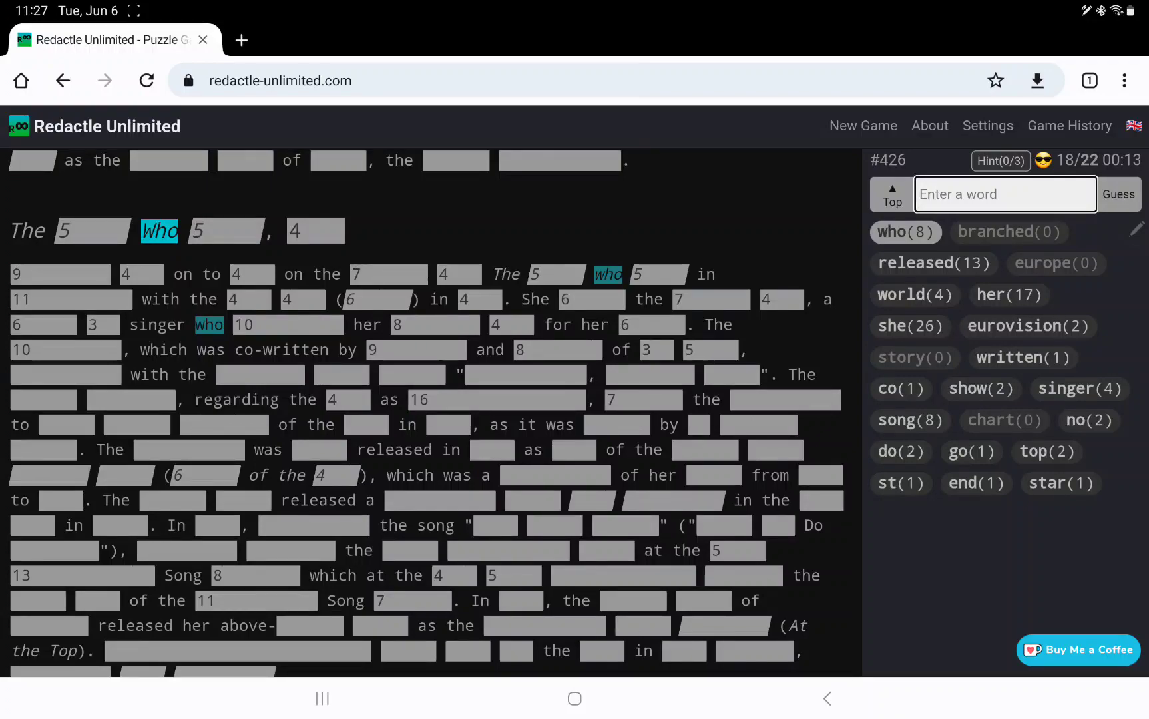
text(women)
key(Return)
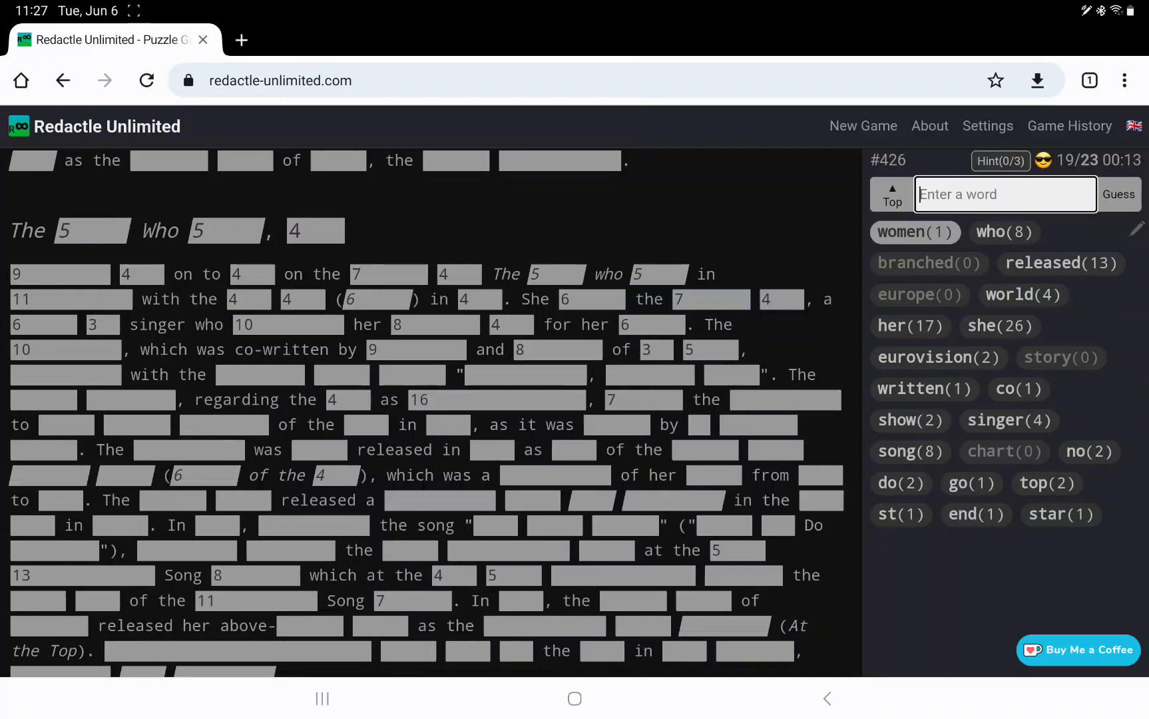
text(girls)
key(Return)
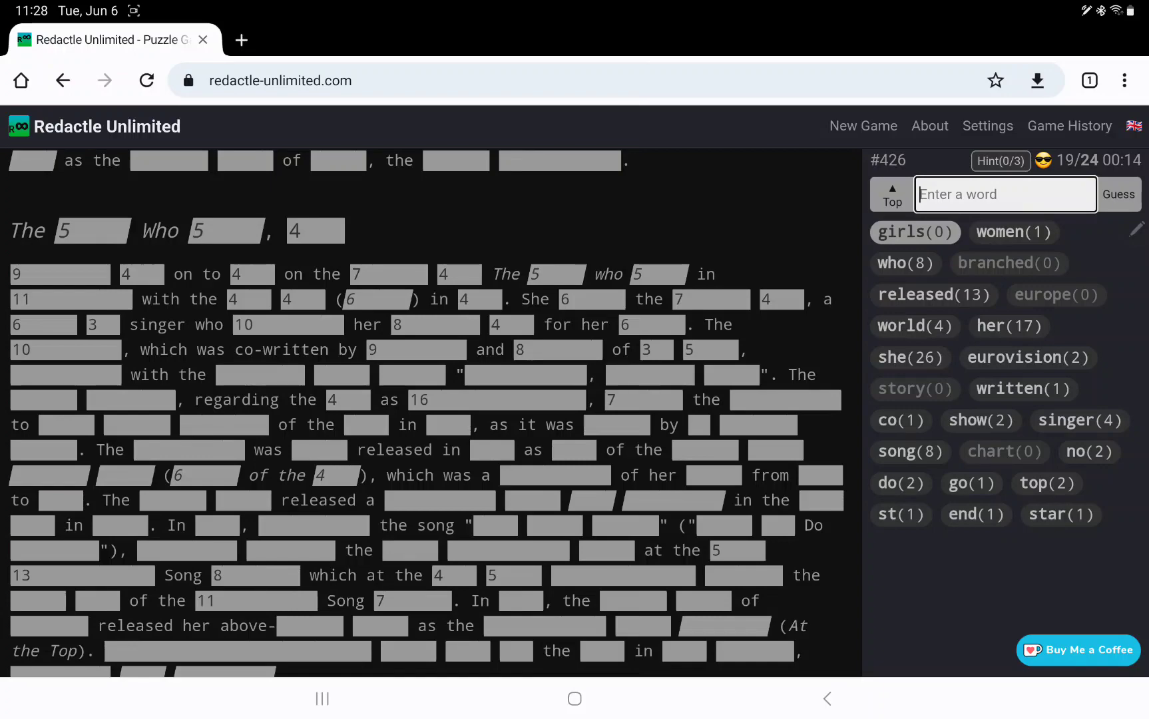
text(film)
Guess film, work, british and english, then jump to the revealed English
key(Return)
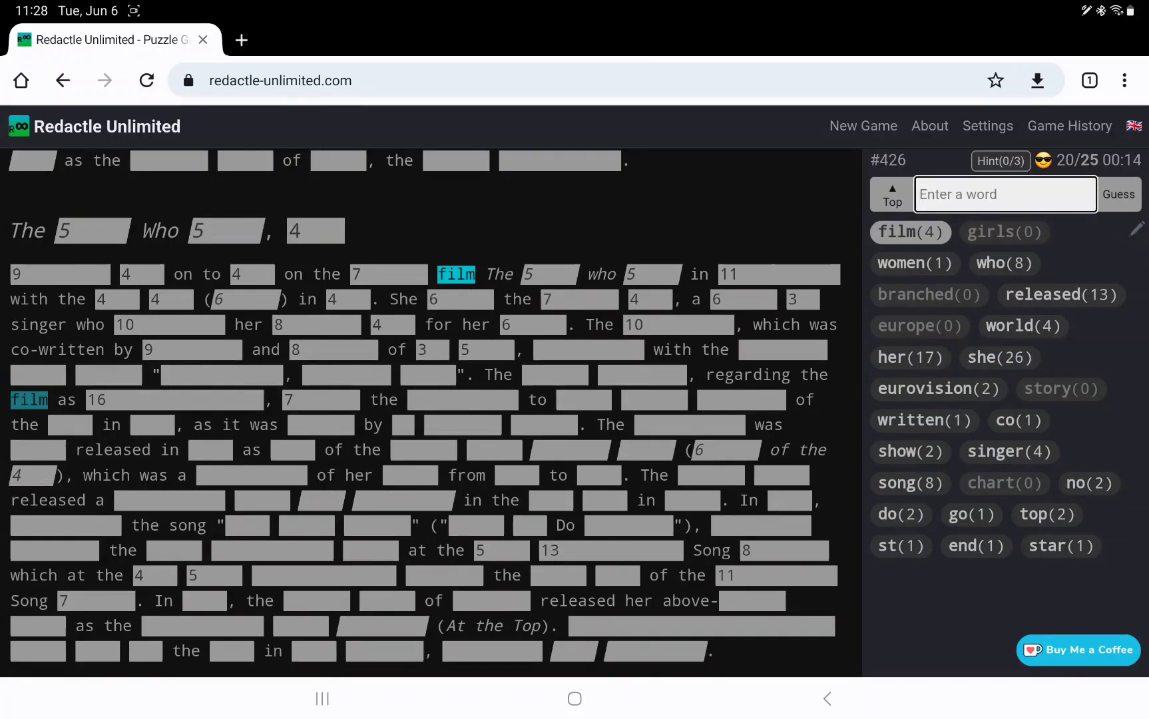
text(wor)
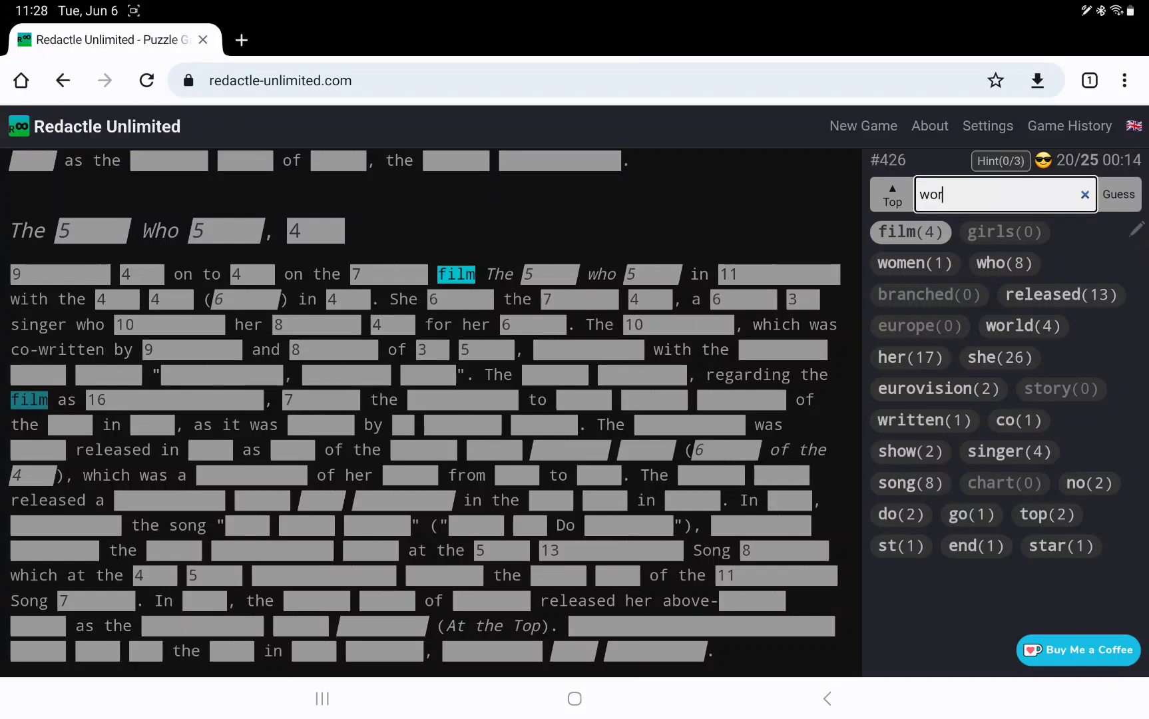
text(k)
key(Return)
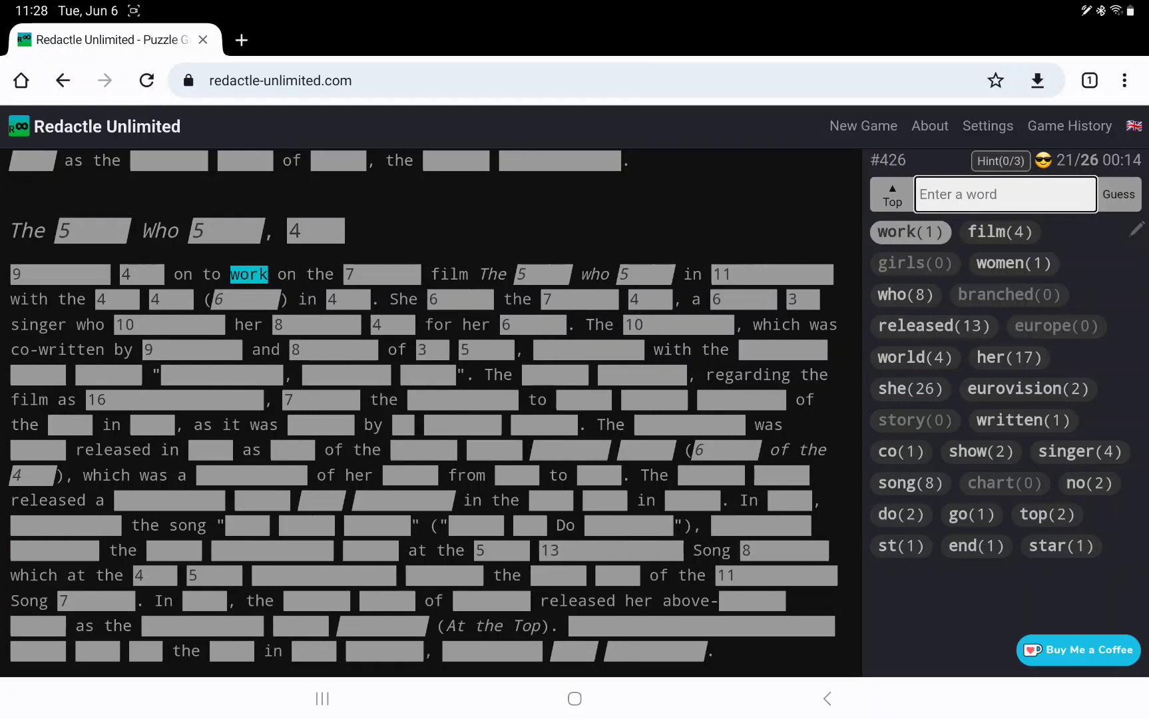
text(british)
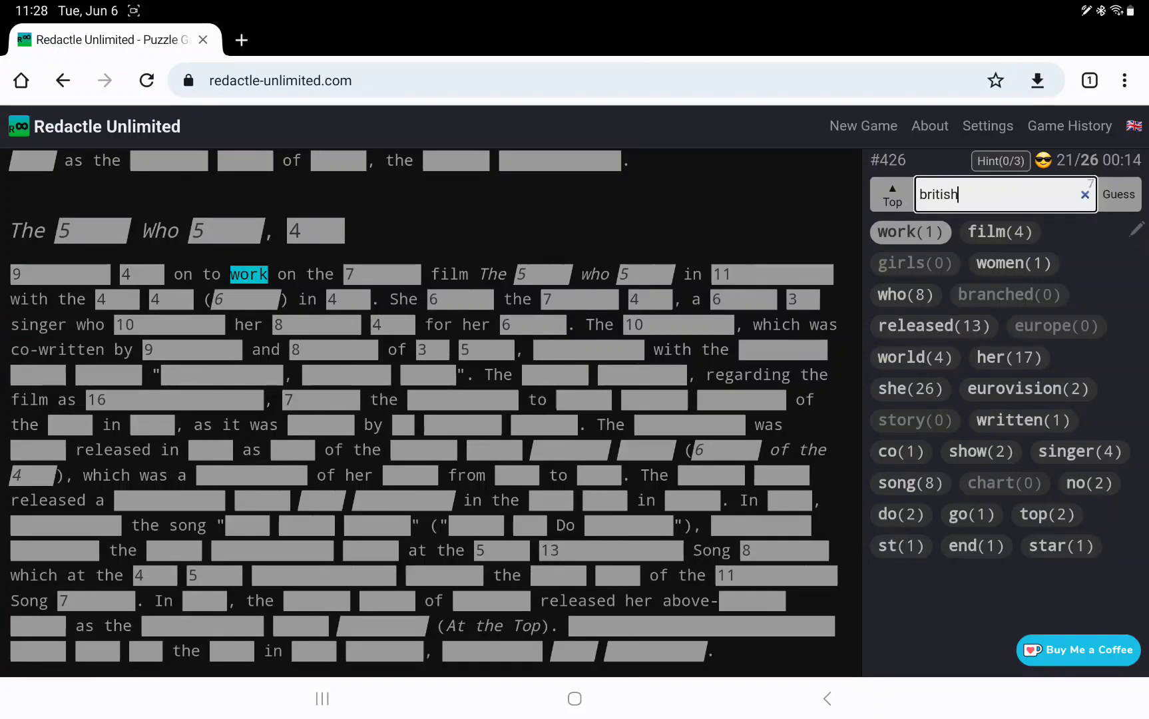
key(Return)
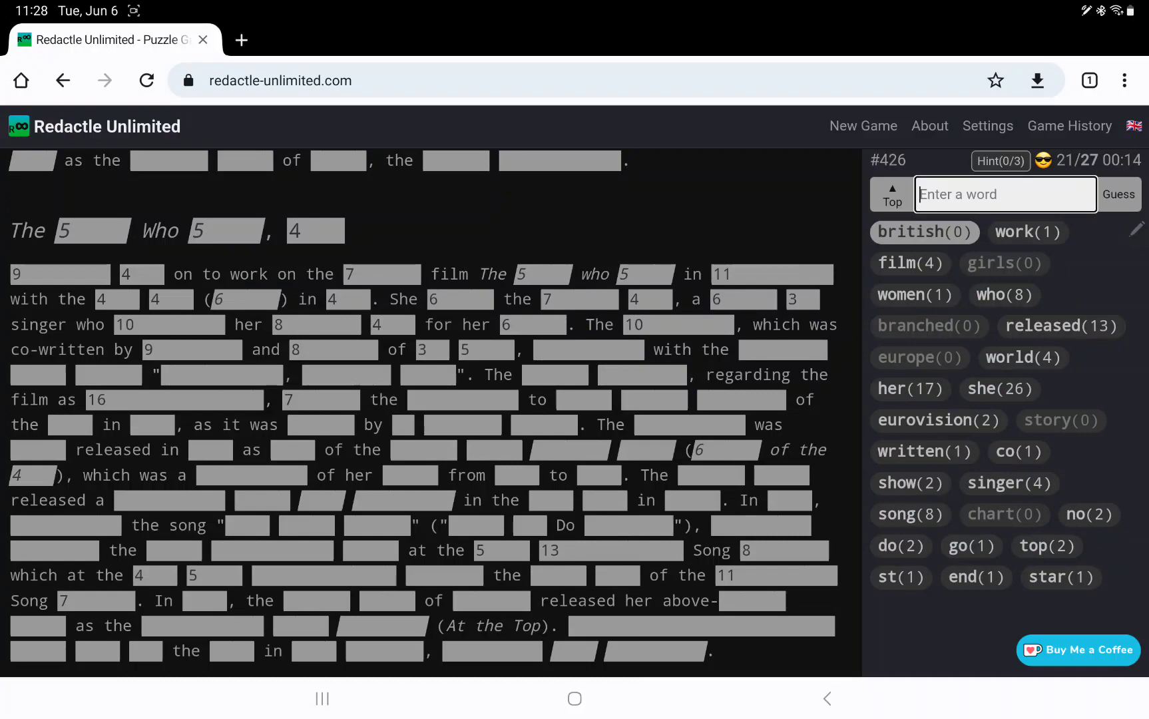
text(engl)
text(ish)
key(Return)
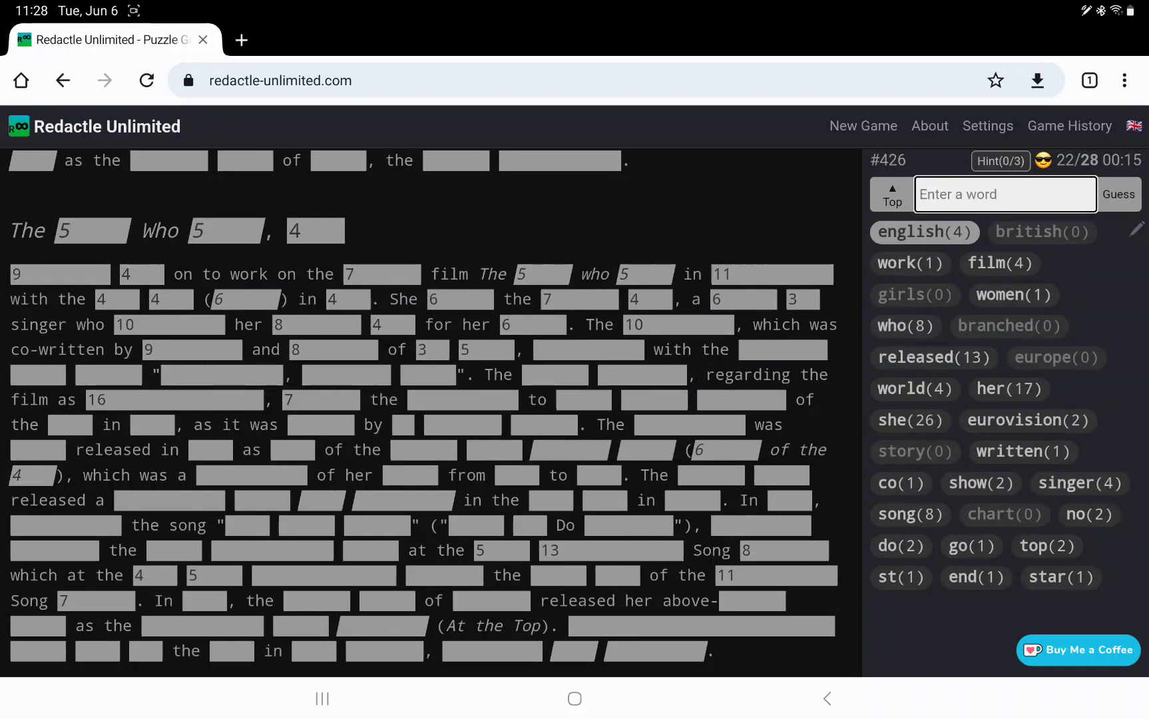
click(923, 231)
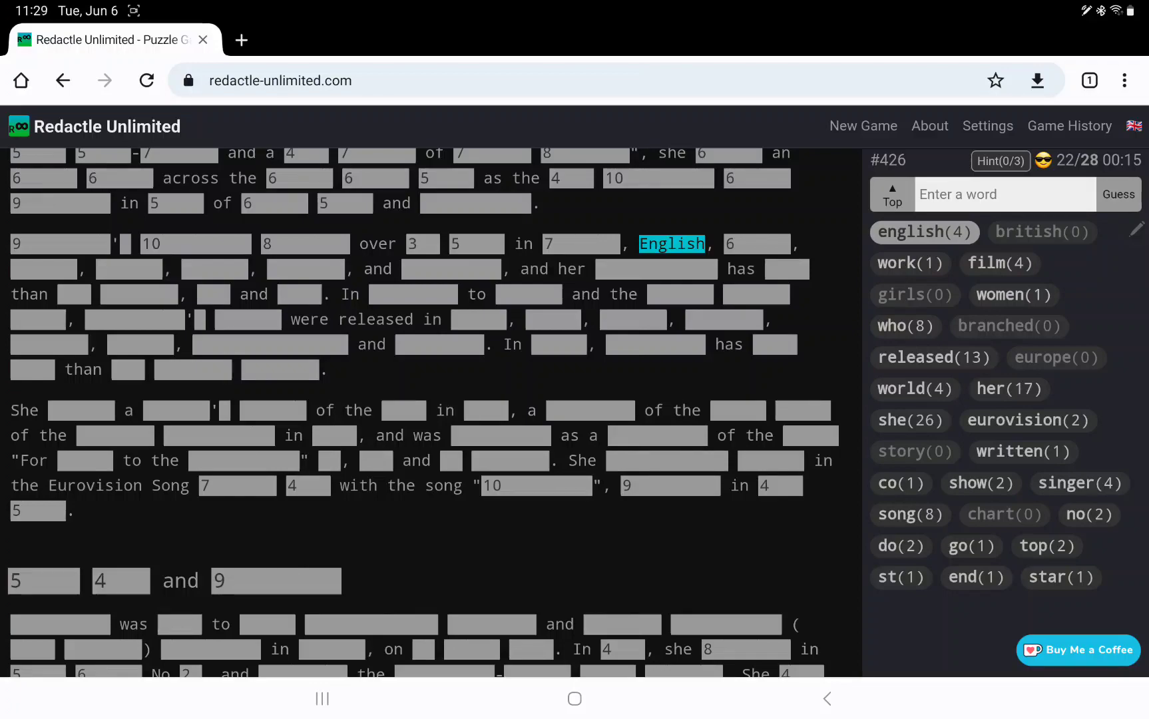
text(songs)
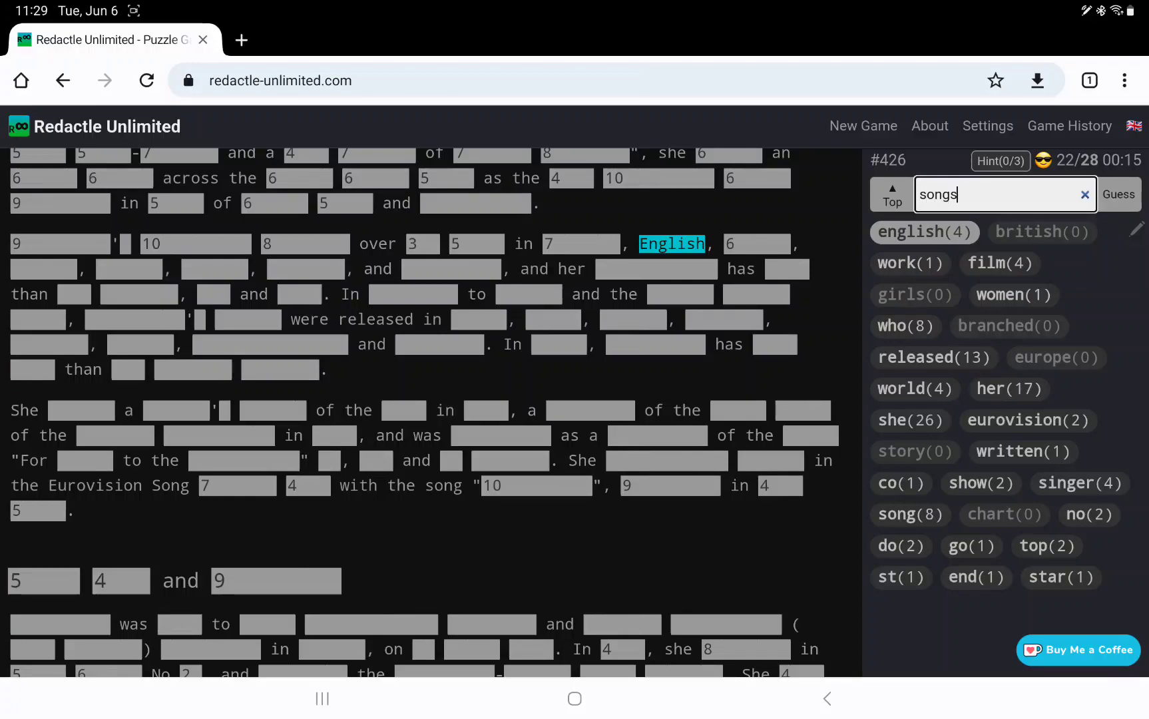
Guess 'songs' (9 matches) and 'recorded' (4 matches)
key(Return)
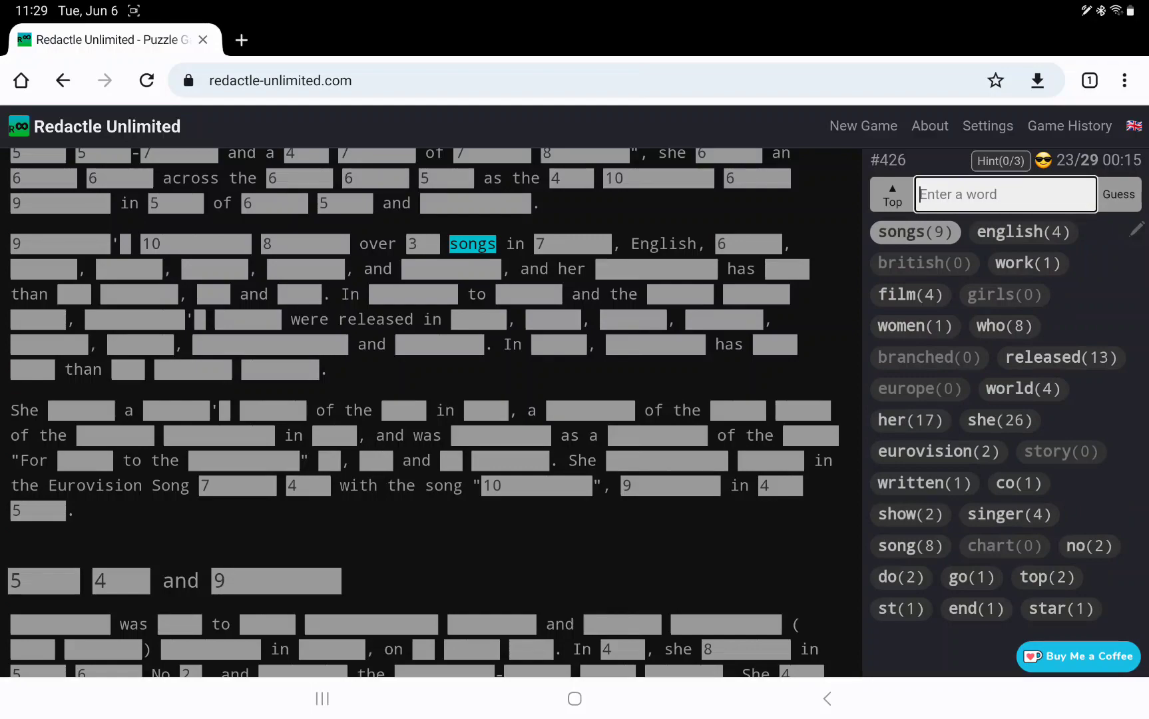
text(re)
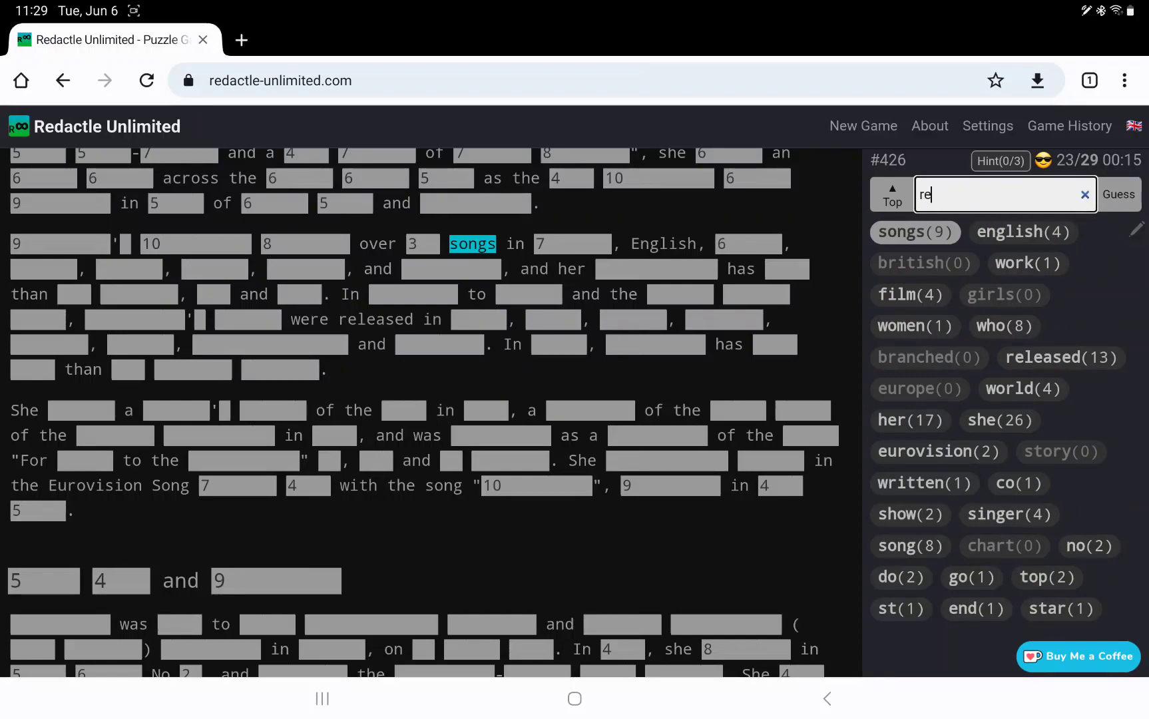
text(corded)
key(Return)
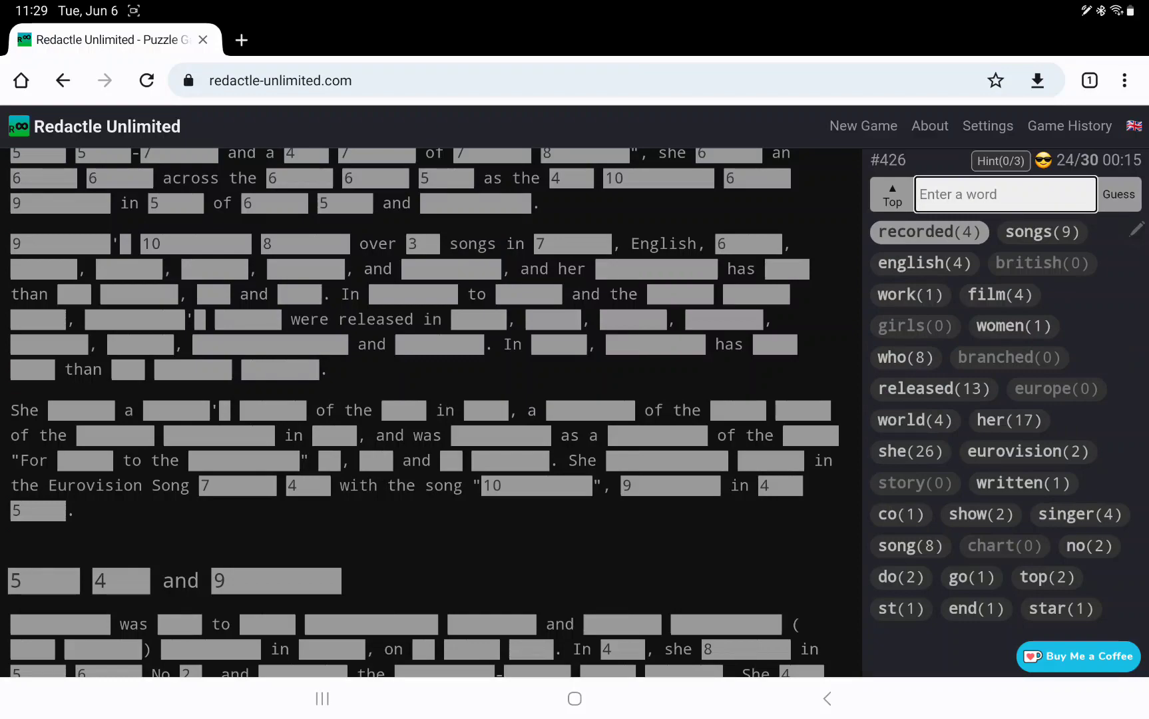
text(s)
text(panish)
Guess spanish, russian, french and german; russian matches 20 times, spanish none
key(Return)
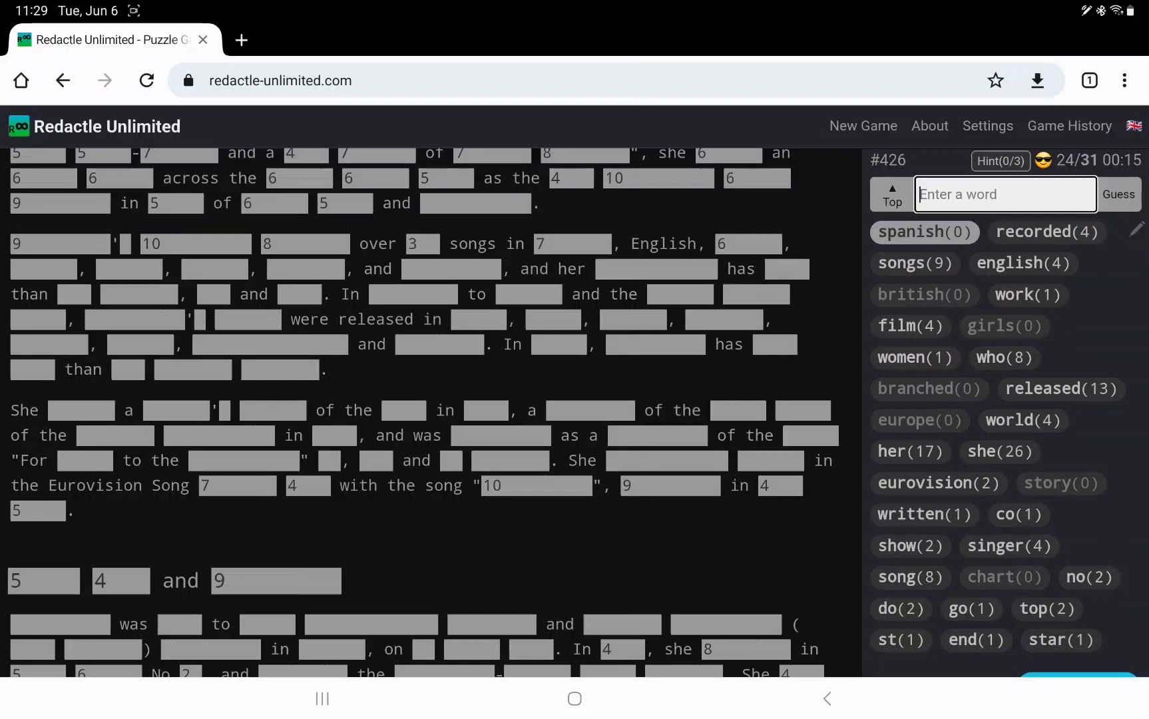
text(russian)
key(Return)
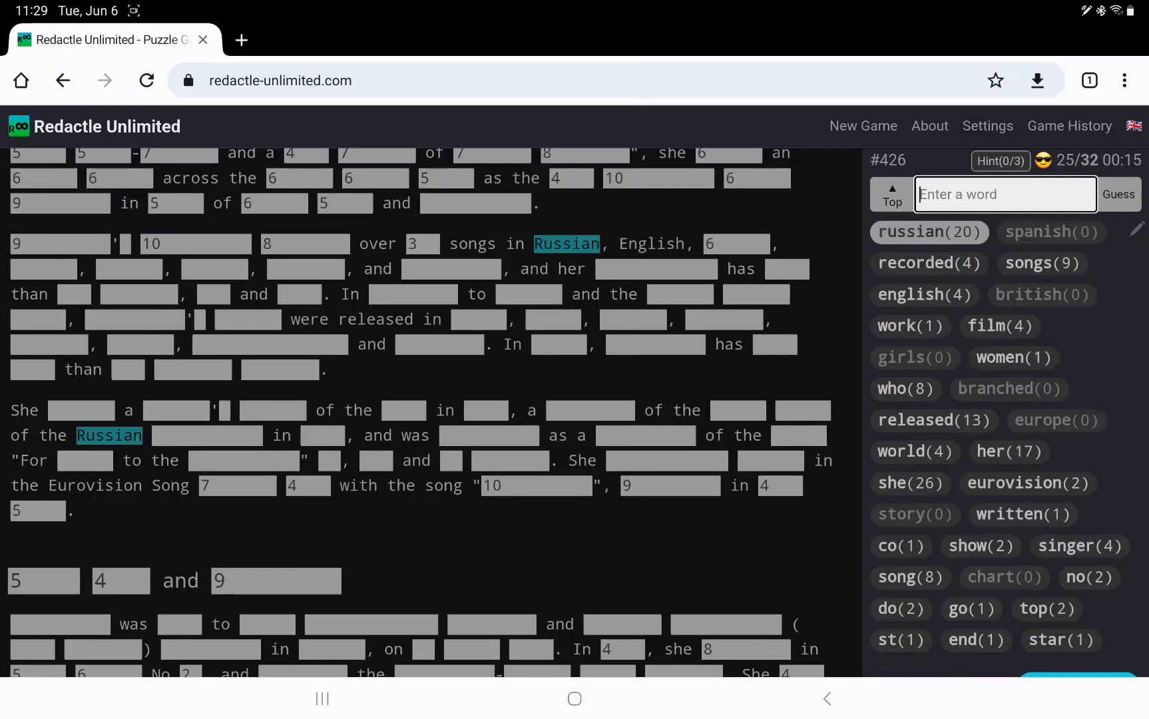
text(fren)
text(ch)
key(Return)
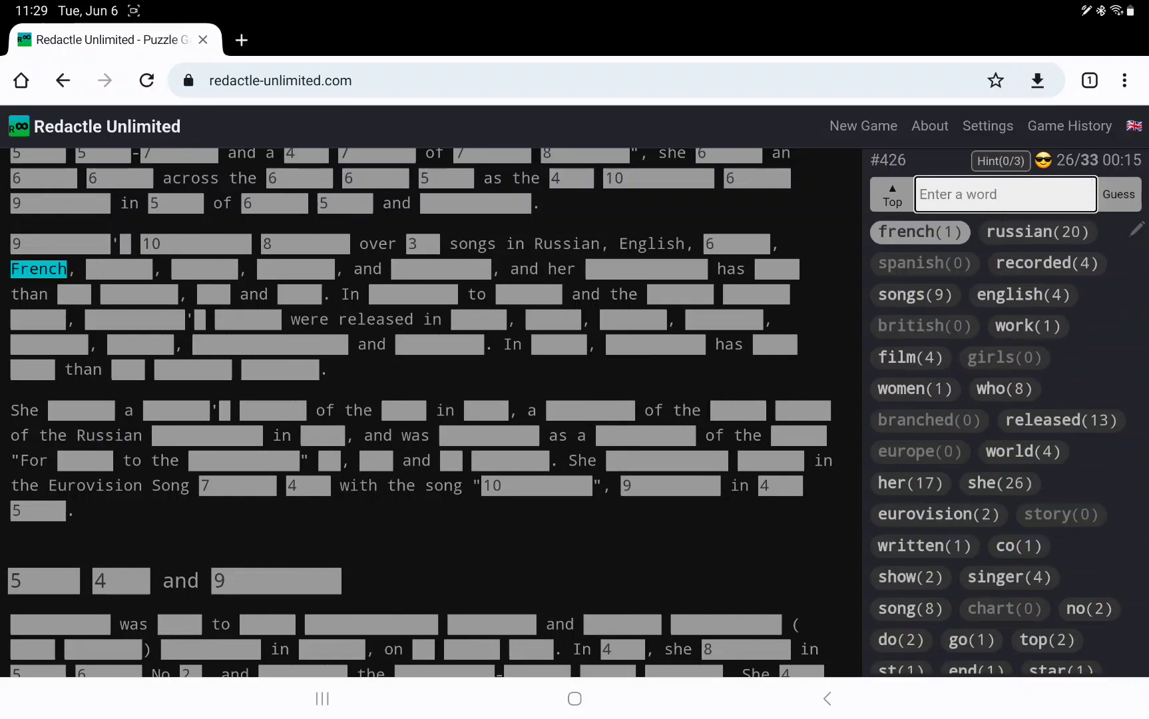
text(german)
key(Return)
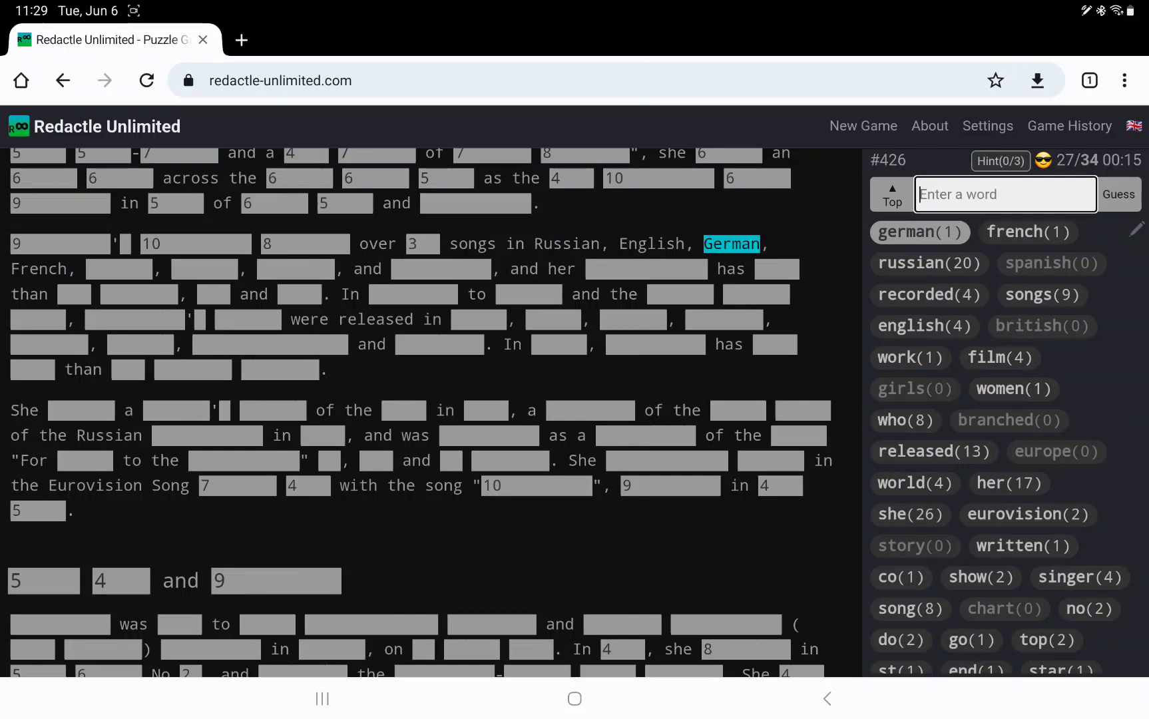
Show letter counts of the blanks after 'French', 'and her' and 'has'
click(120, 268)
click(204, 269)
click(296, 269)
click(440, 268)
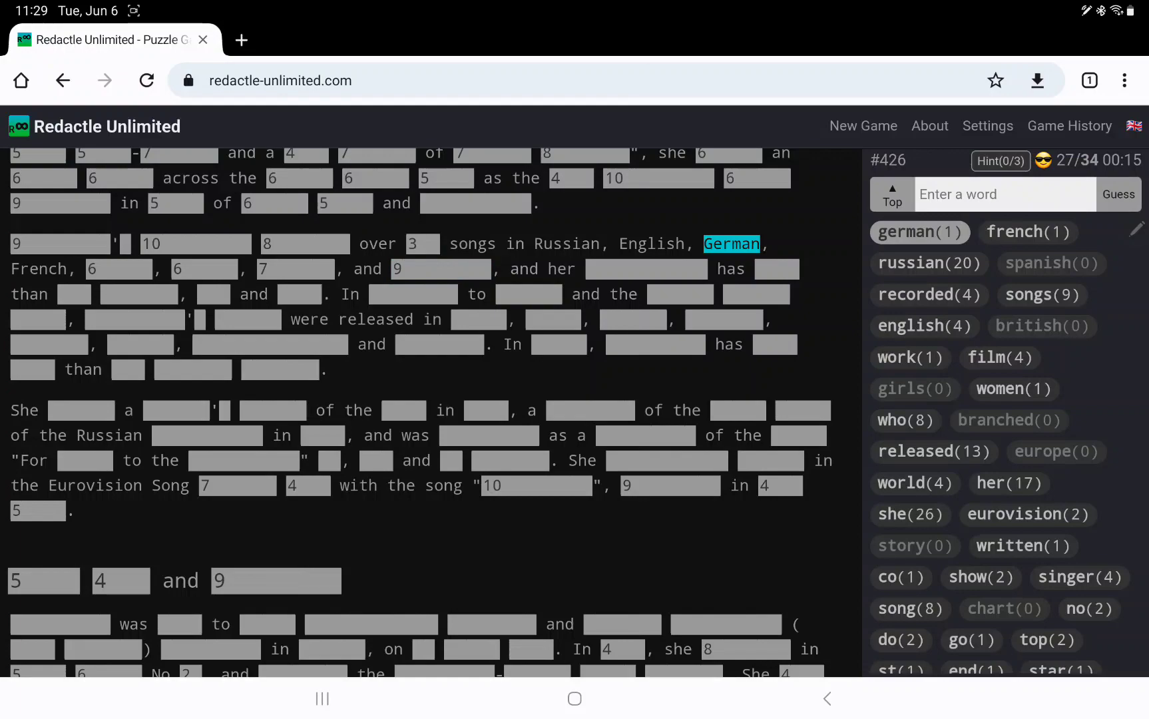
click(646, 269)
click(776, 269)
Guess 'been' and show letter counts of blanks after 'than' and in the next paragraph
click(997, 194)
text(been)
key(Return)
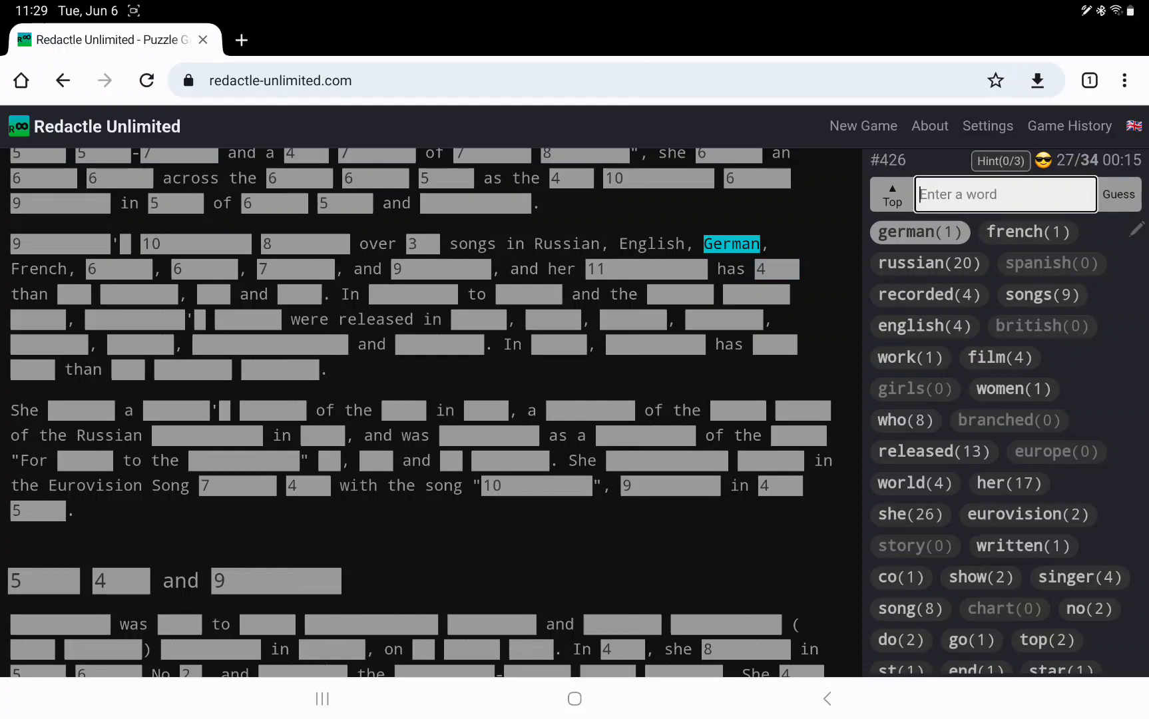
click(74, 293)
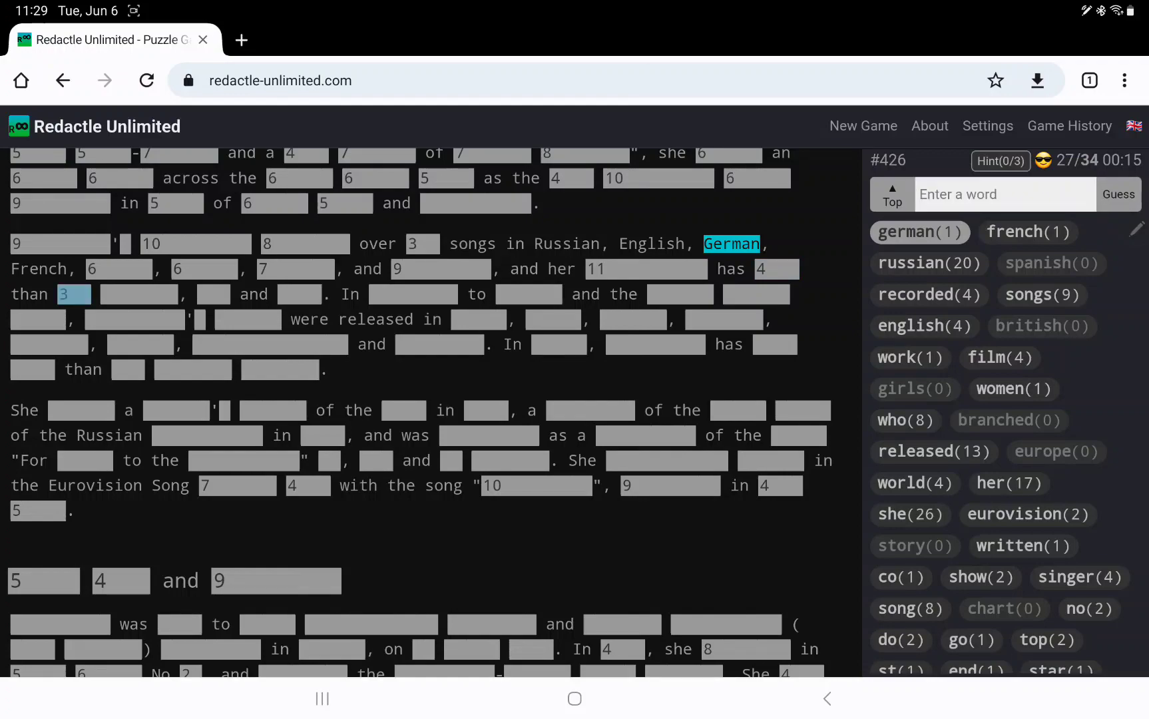
click(139, 294)
click(211, 293)
click(299, 293)
click(567, 406)
scroll(406, 392, up, 3)
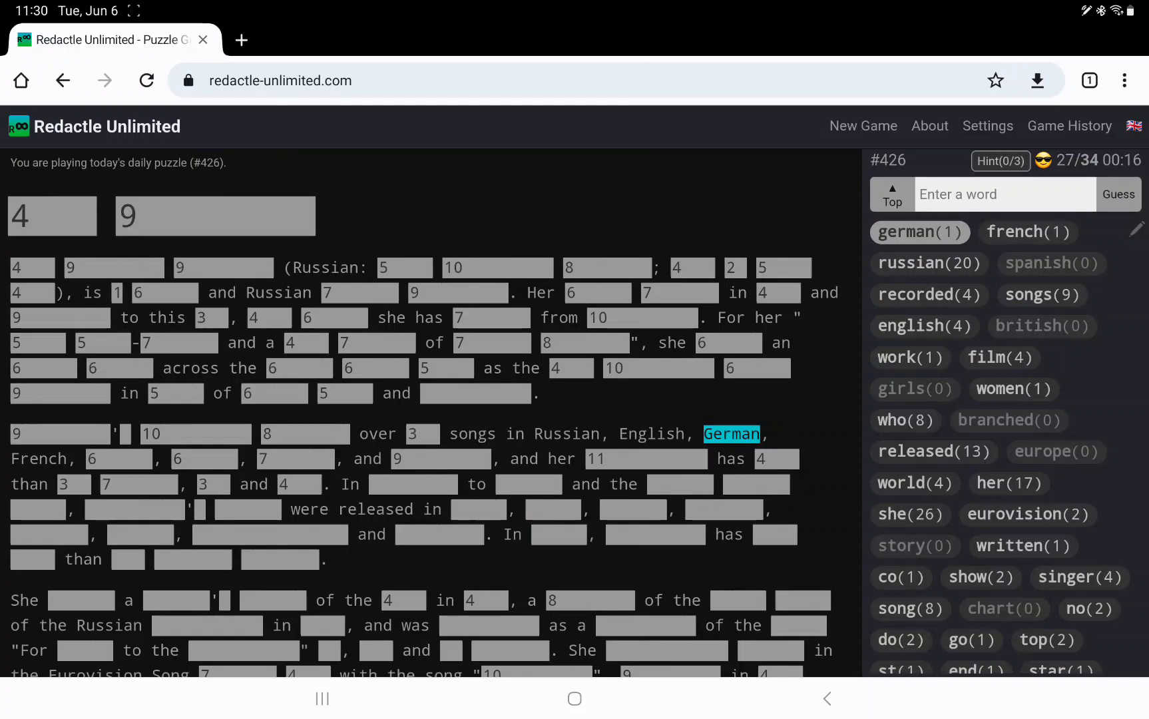
Guess 'nina' (a miss) and show letter counts of the hidden words in the 'No.3' line
click(1005, 195)
text(n)
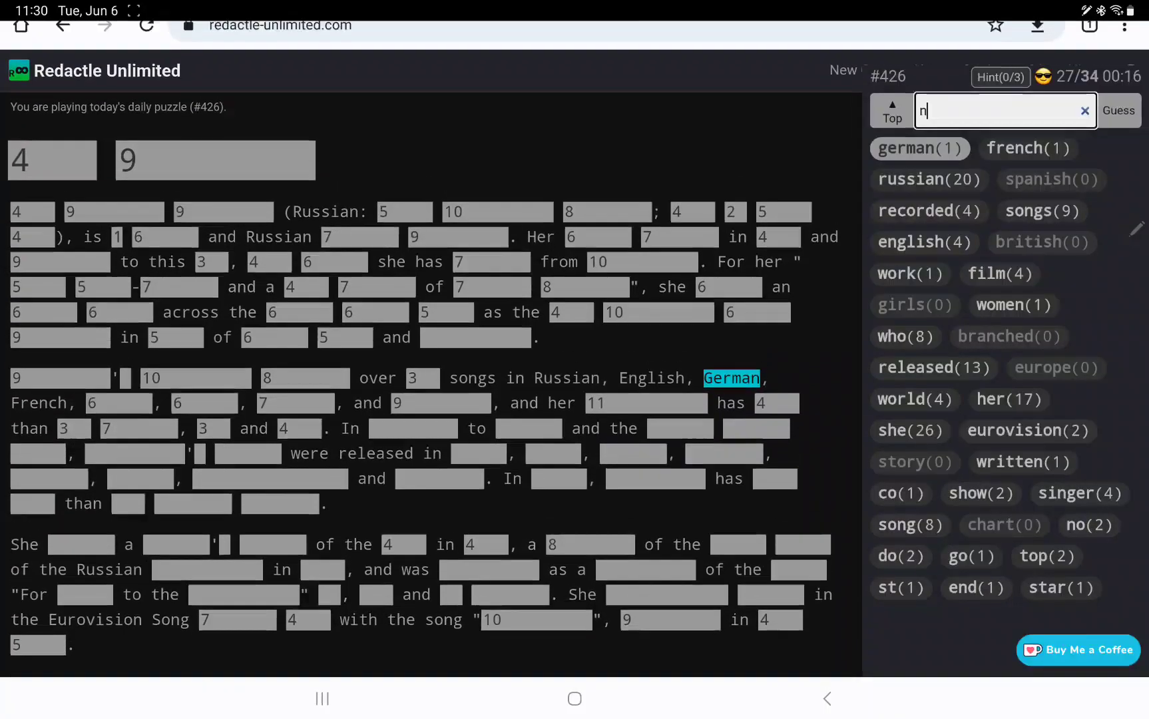
text(ina)
key(Return)
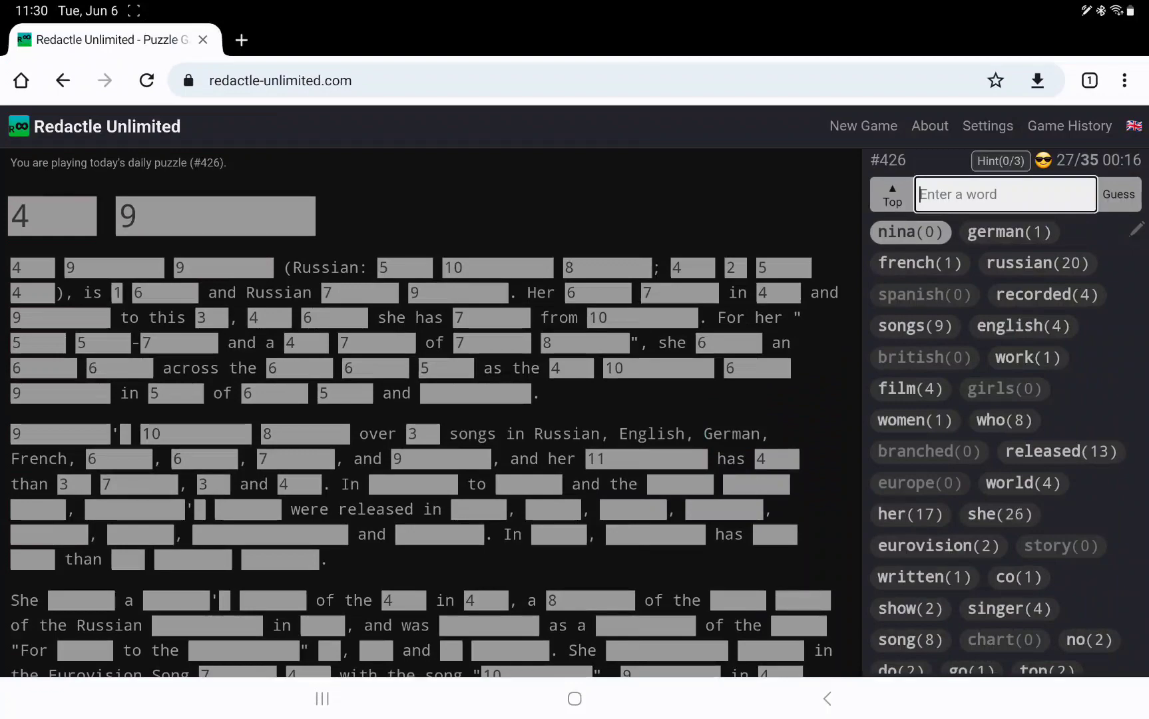
scroll(430, 405, down, 5)
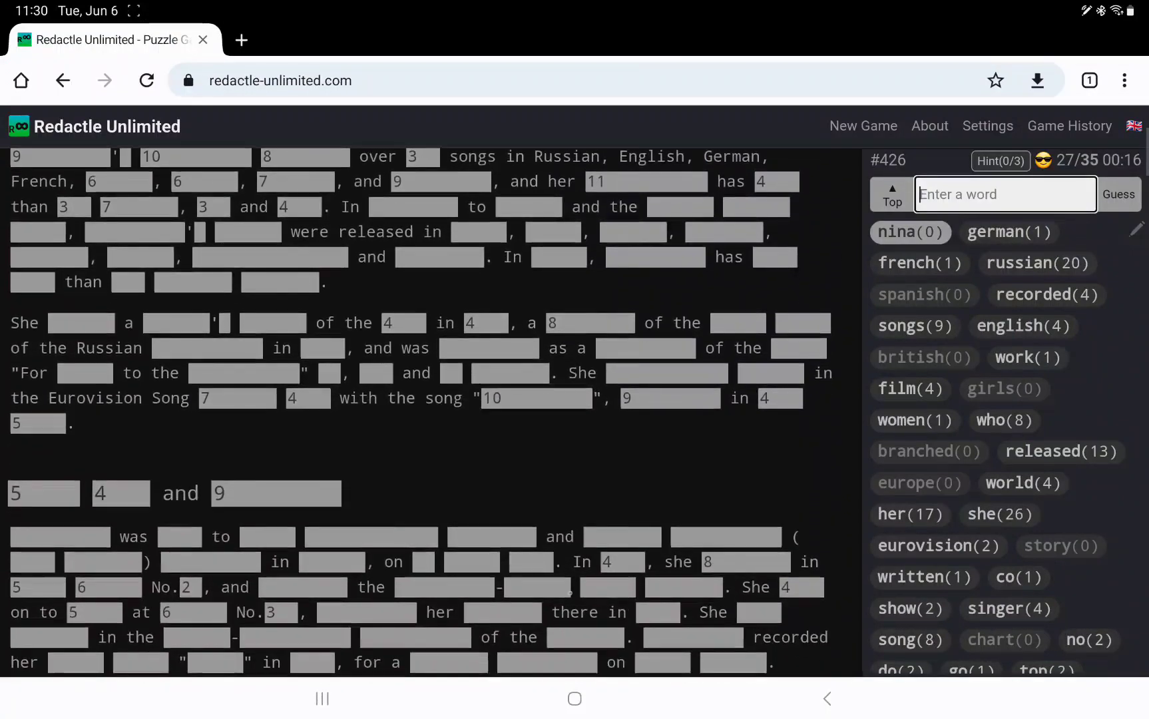
scroll(430, 404, down, 4)
click(503, 324)
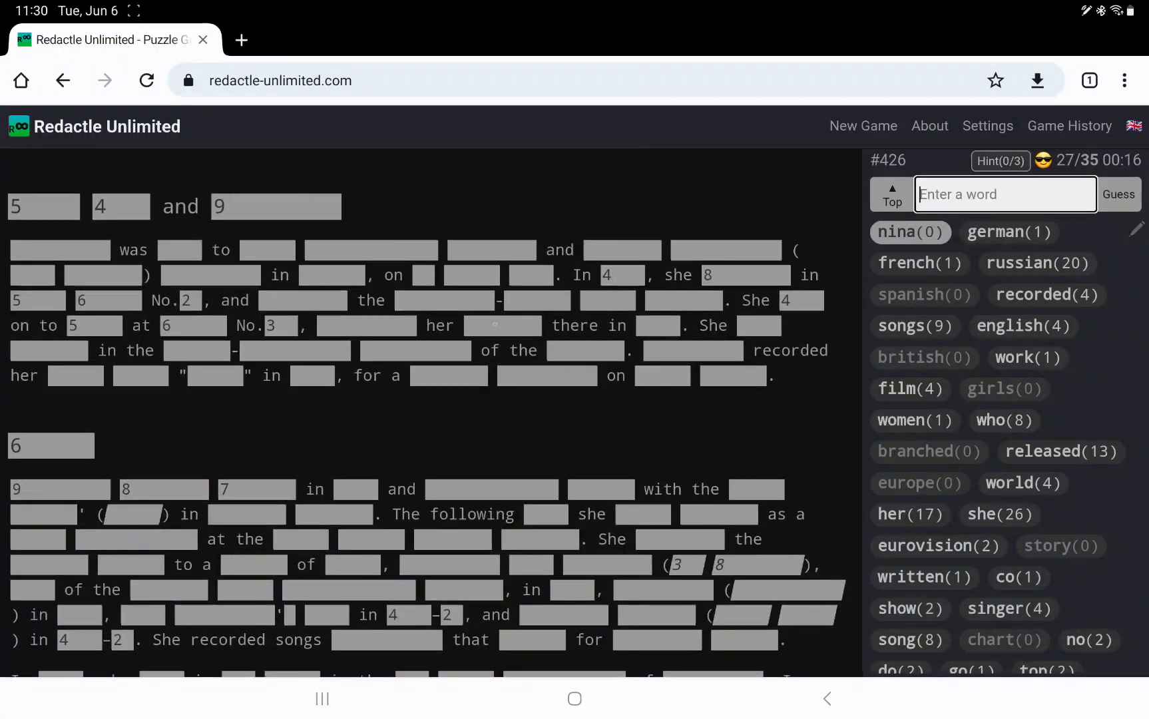
click(366, 324)
click(657, 324)
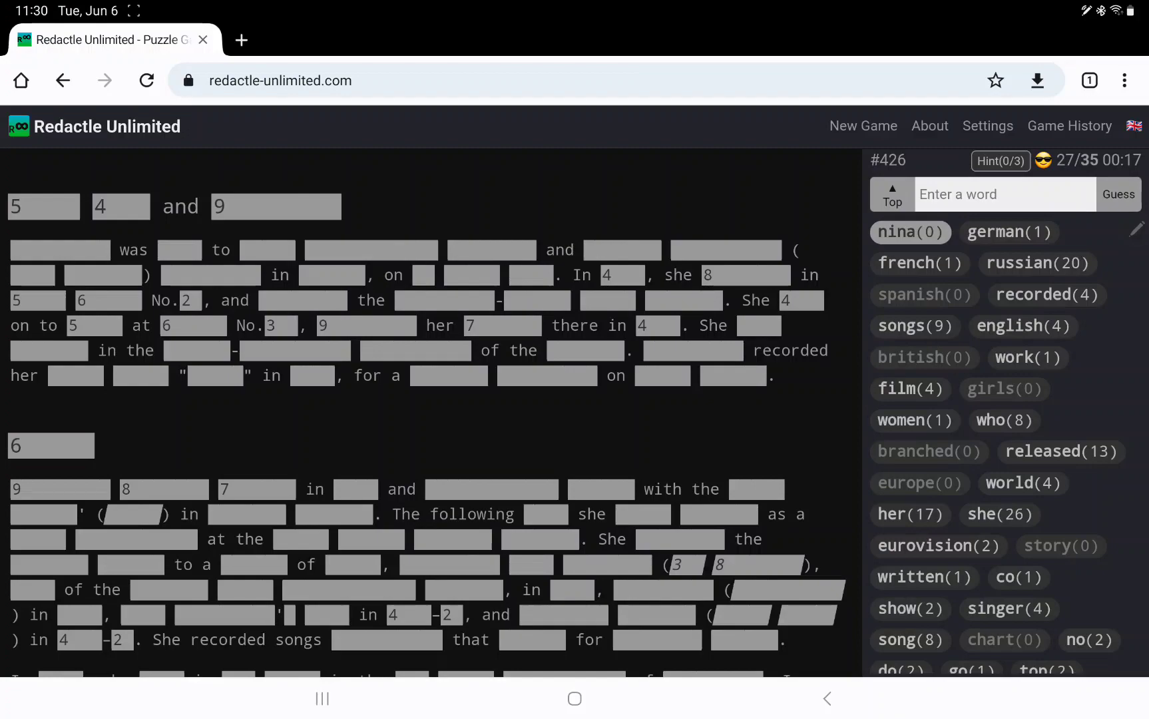
text(st)
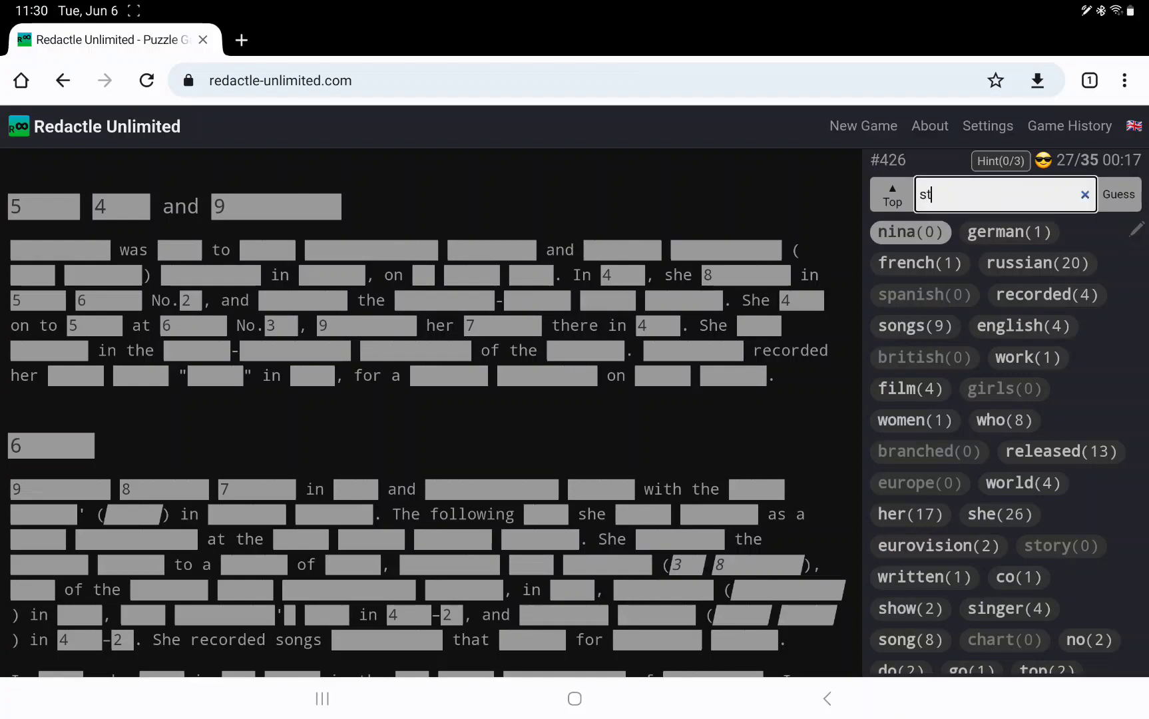
text(udio)
Guess 'studio' and 'ealing', checking a hidden word's length near studio's occurrence
key(Return)
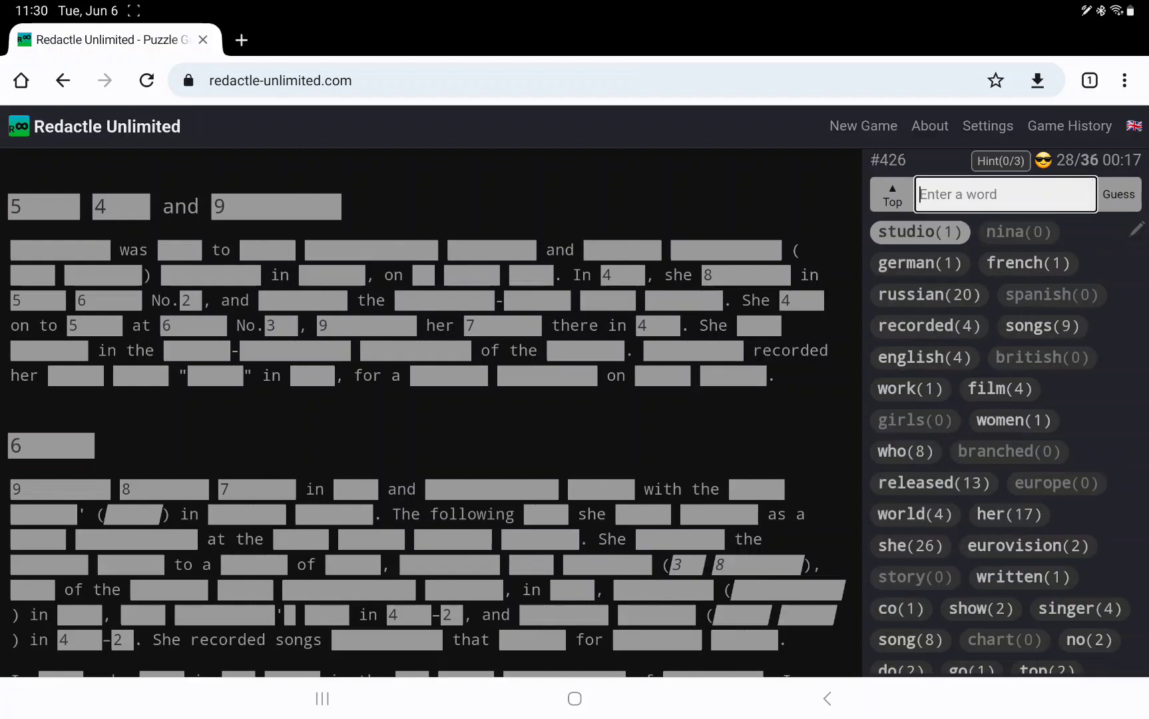
click(920, 231)
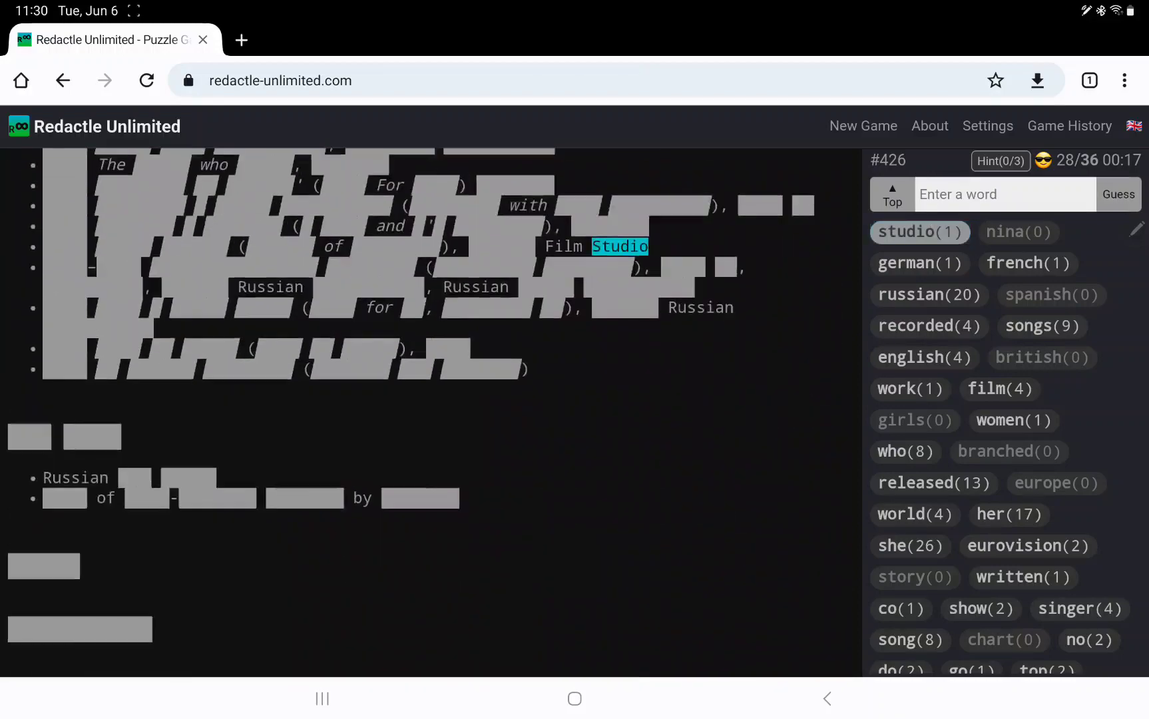
click(474, 244)
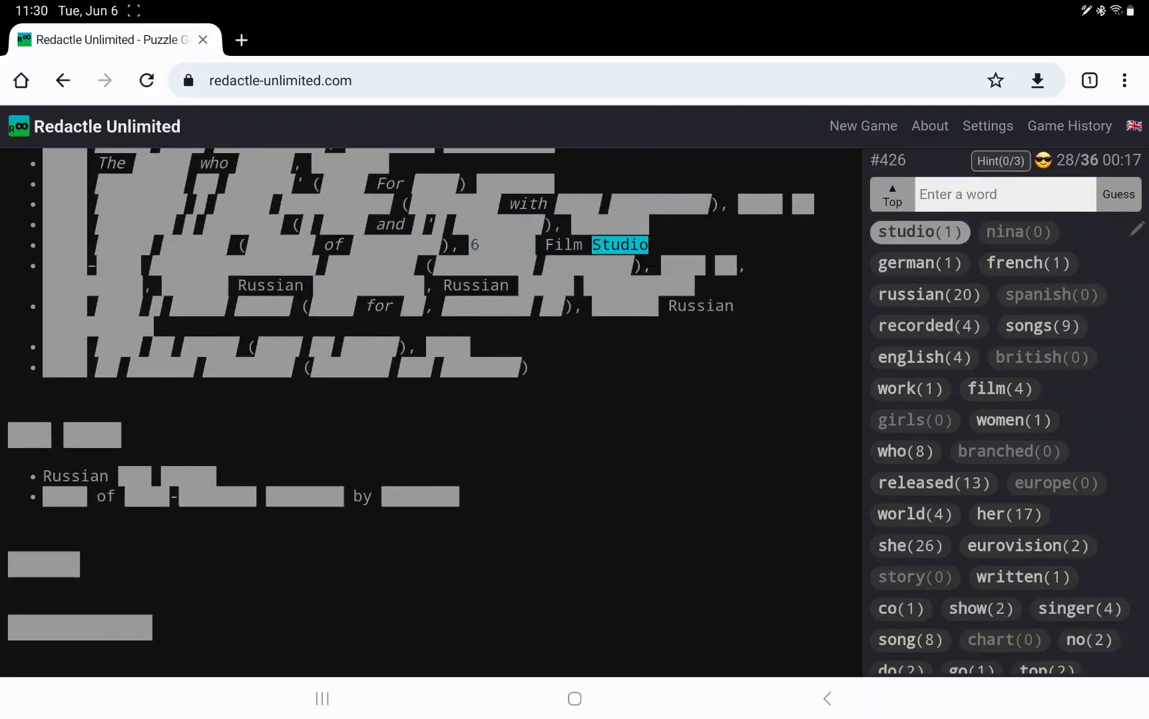
click(1005, 194)
text(ealing)
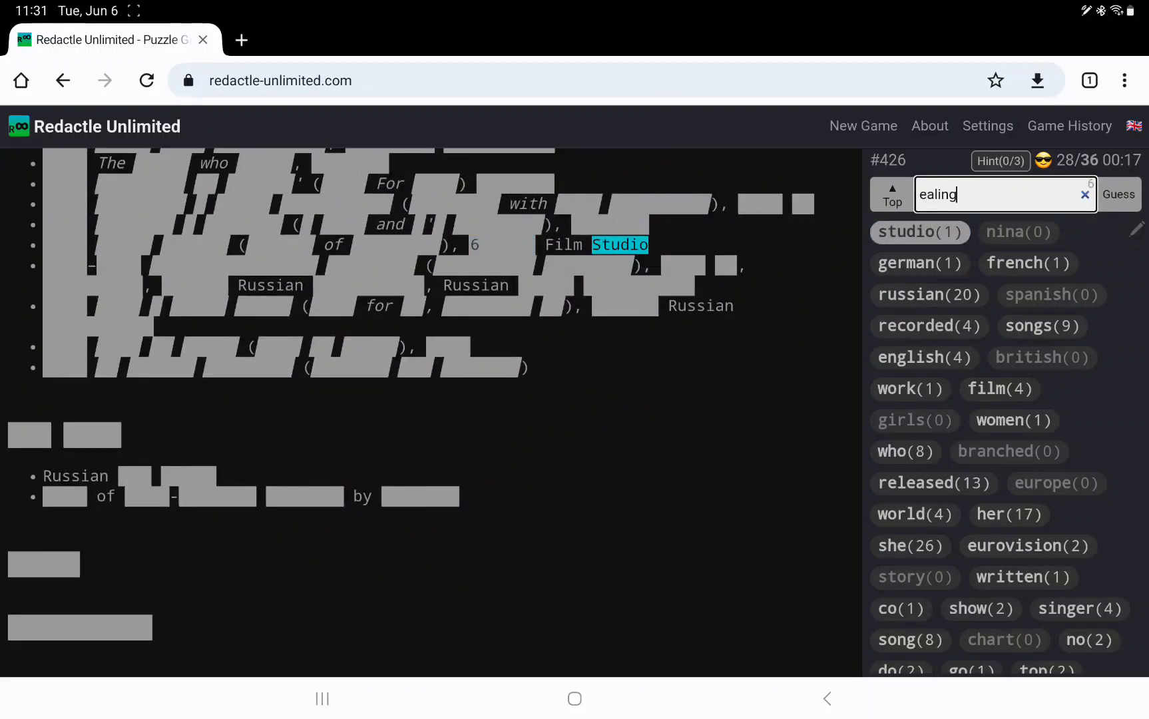
key(Return)
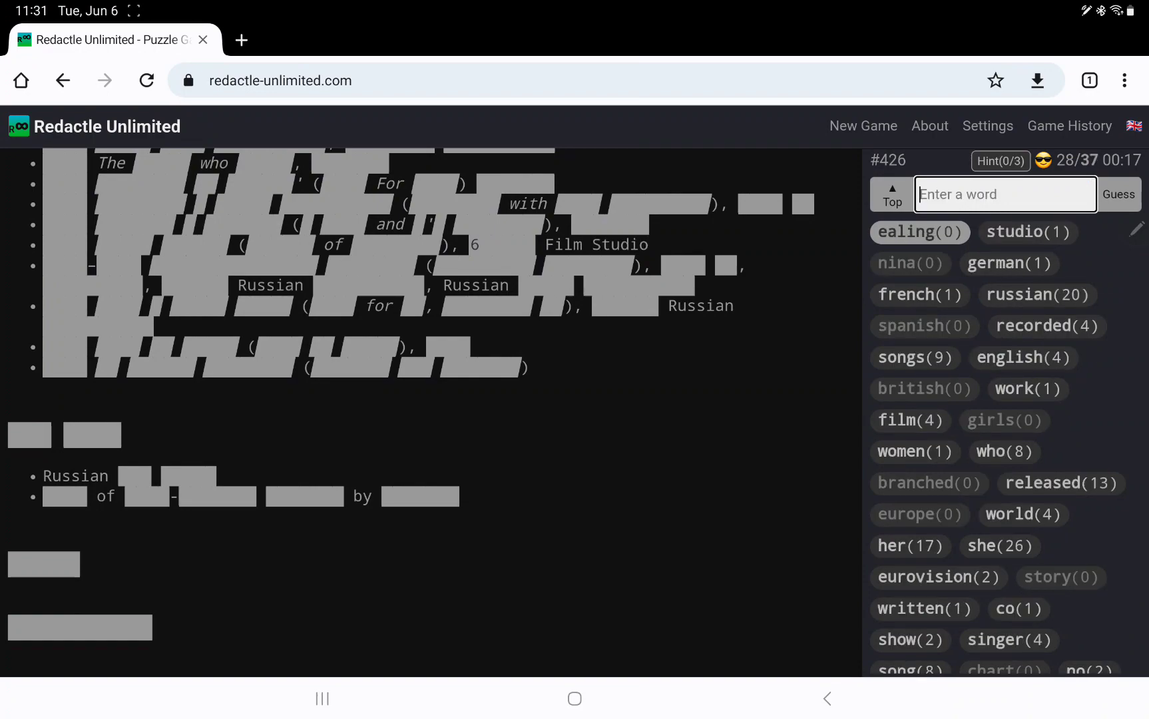
Show lengths of hidden words in the list, the Russian line and the heading
click(359, 284)
click(543, 285)
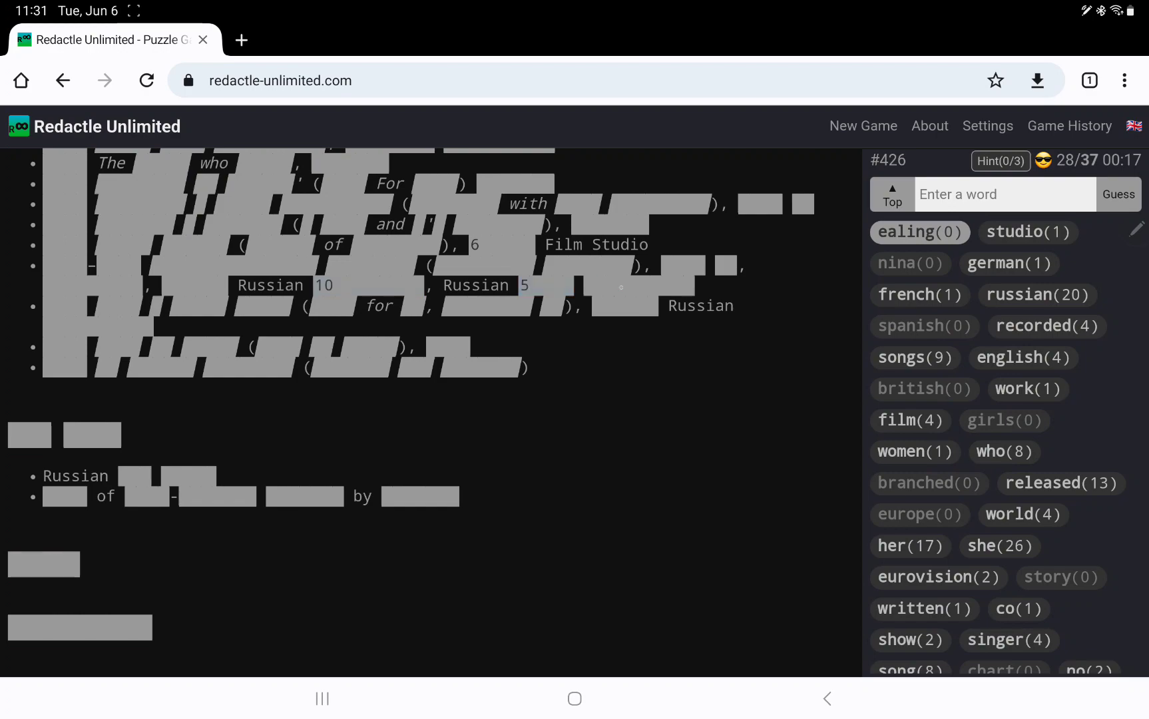
click(629, 285)
click(624, 305)
click(95, 325)
click(135, 476)
click(188, 475)
click(92, 435)
text(pop)
Guess pop, stars, idols, music and musician, then jump to musician's occurrence
key(Return)
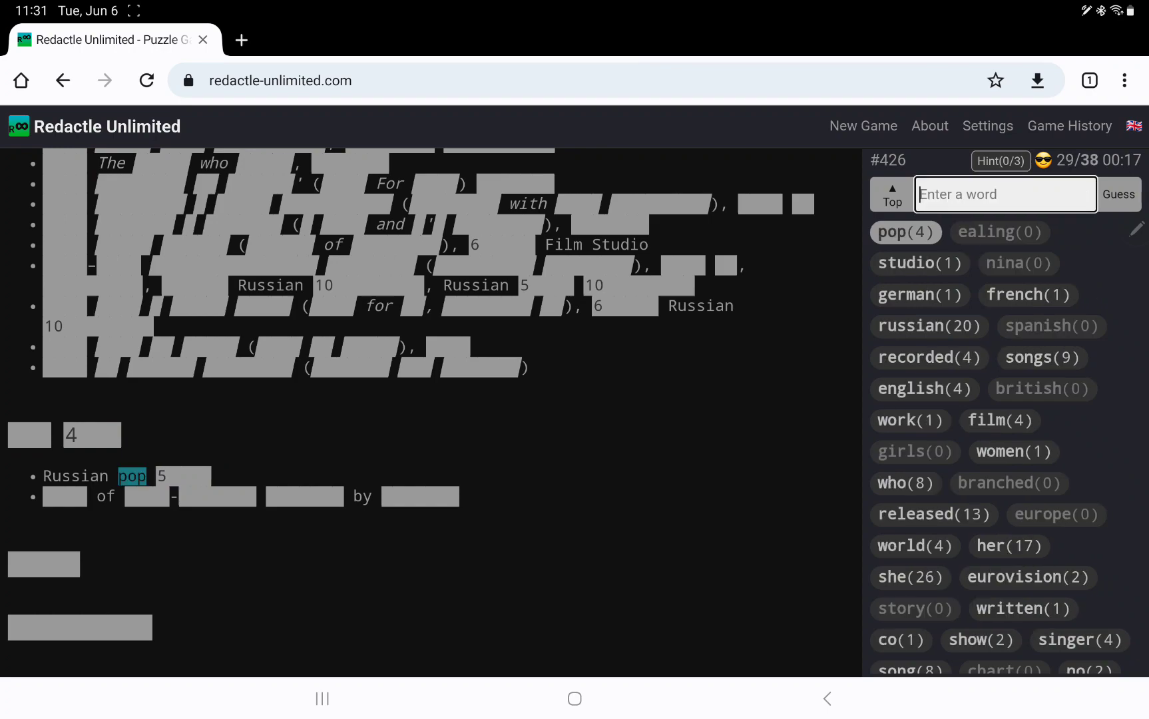
text(stars)
key(Return)
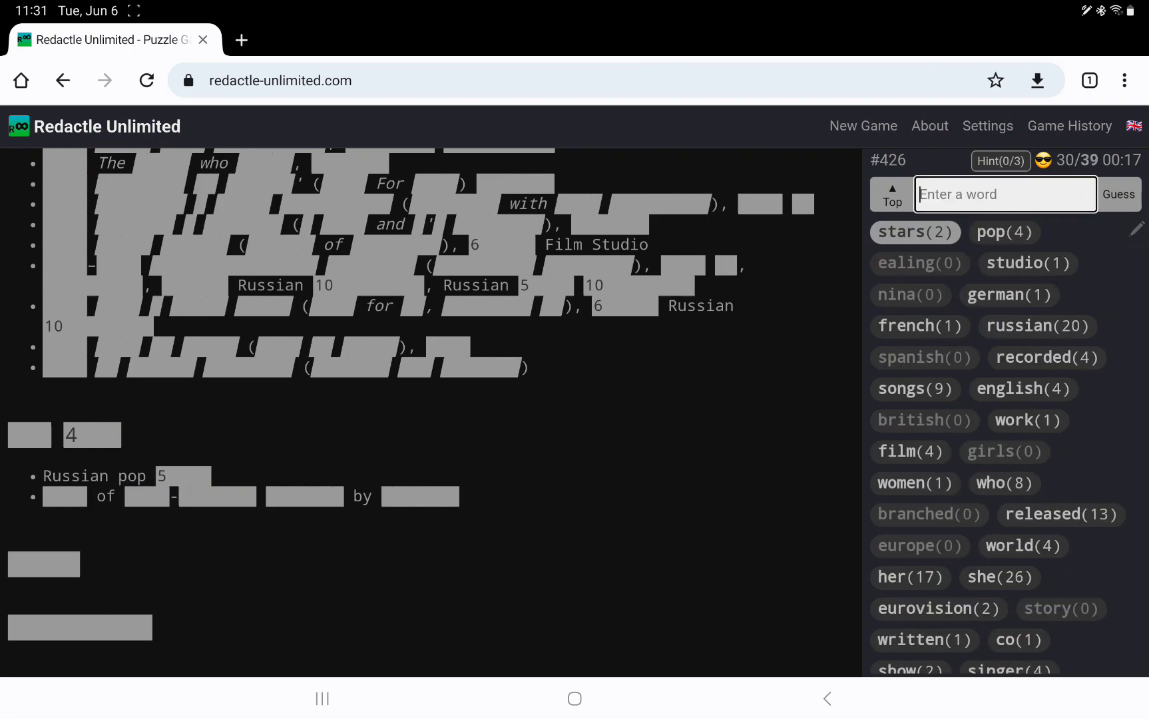
click(28, 435)
click(1005, 194)
text(idols)
key(Return)
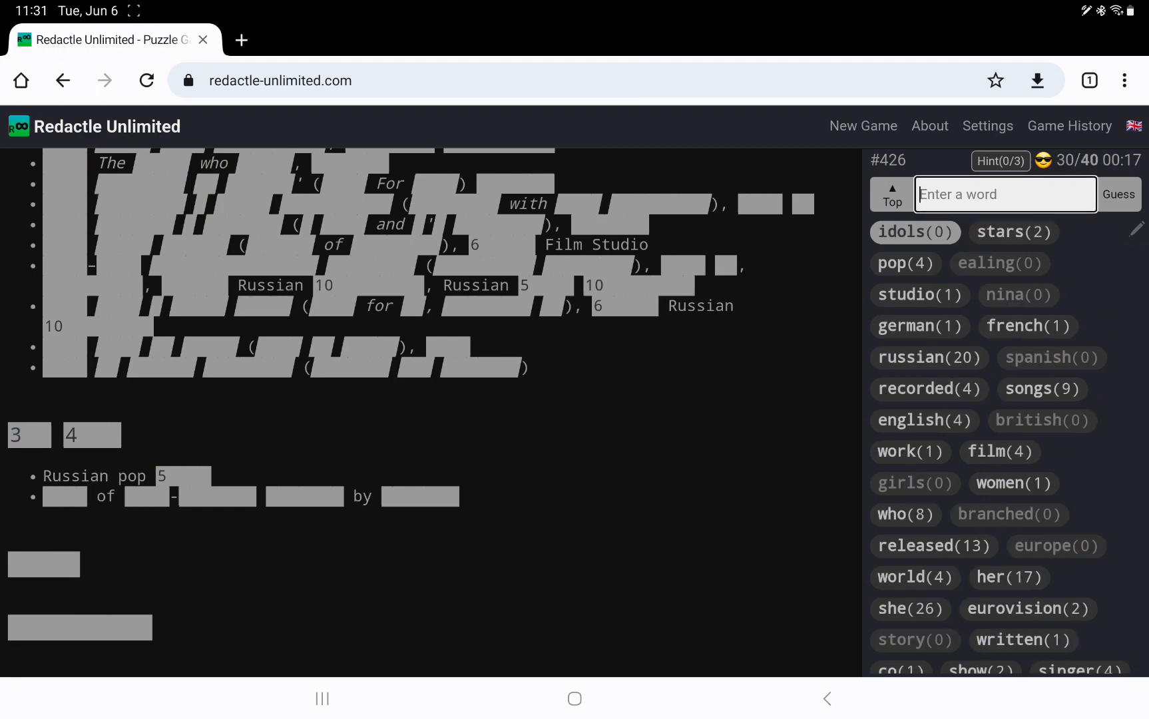
text(mus)
text(ic)
key(Return)
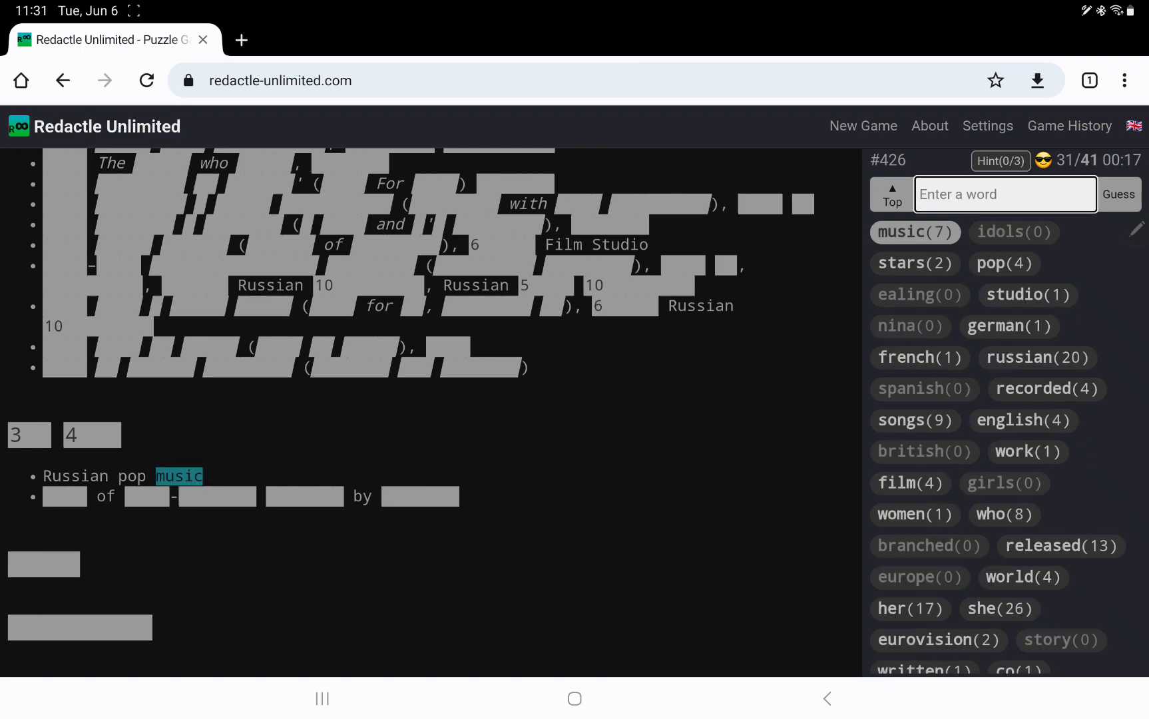
text(musician)
key(Return)
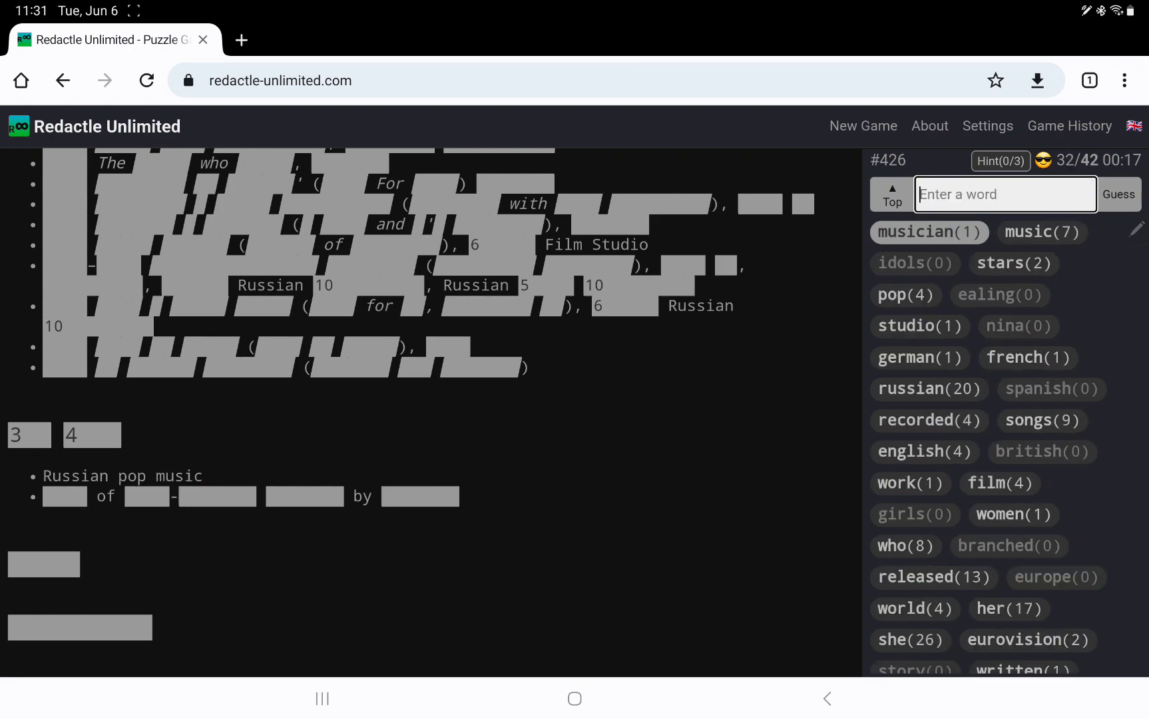
click(957, 221)
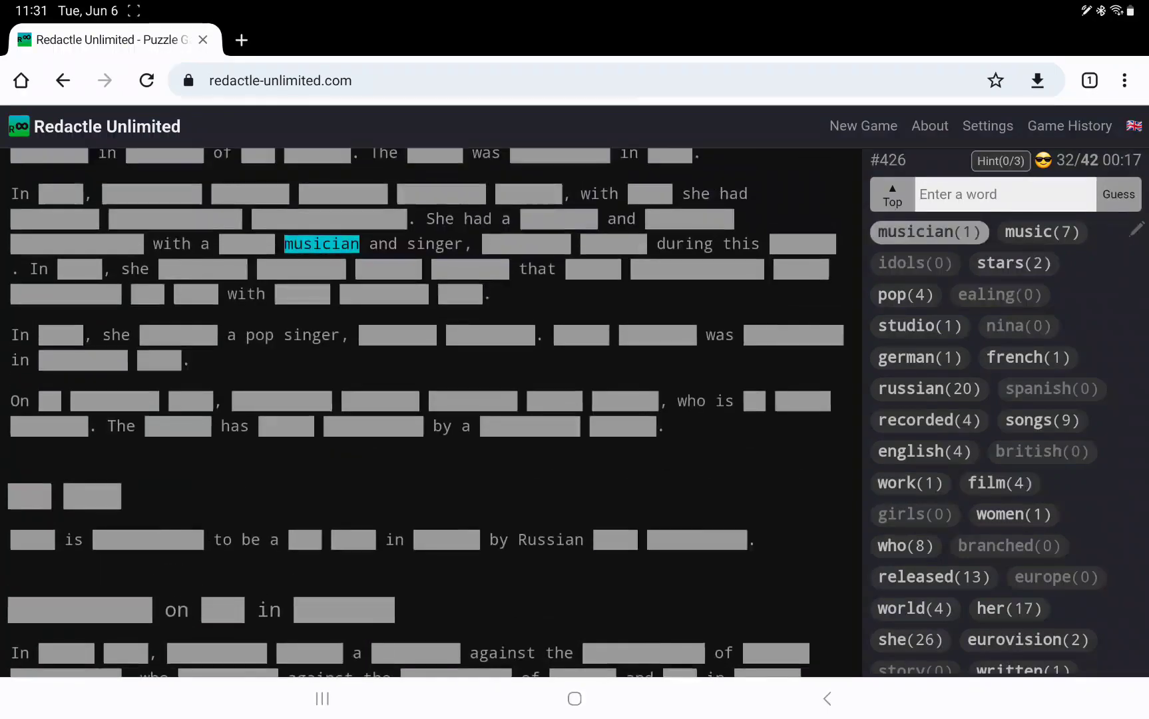
Show word lengths after 'She had a' and around 'with a musician', then guess 'relationship'
click(559, 219)
click(689, 218)
click(90, 241)
click(247, 243)
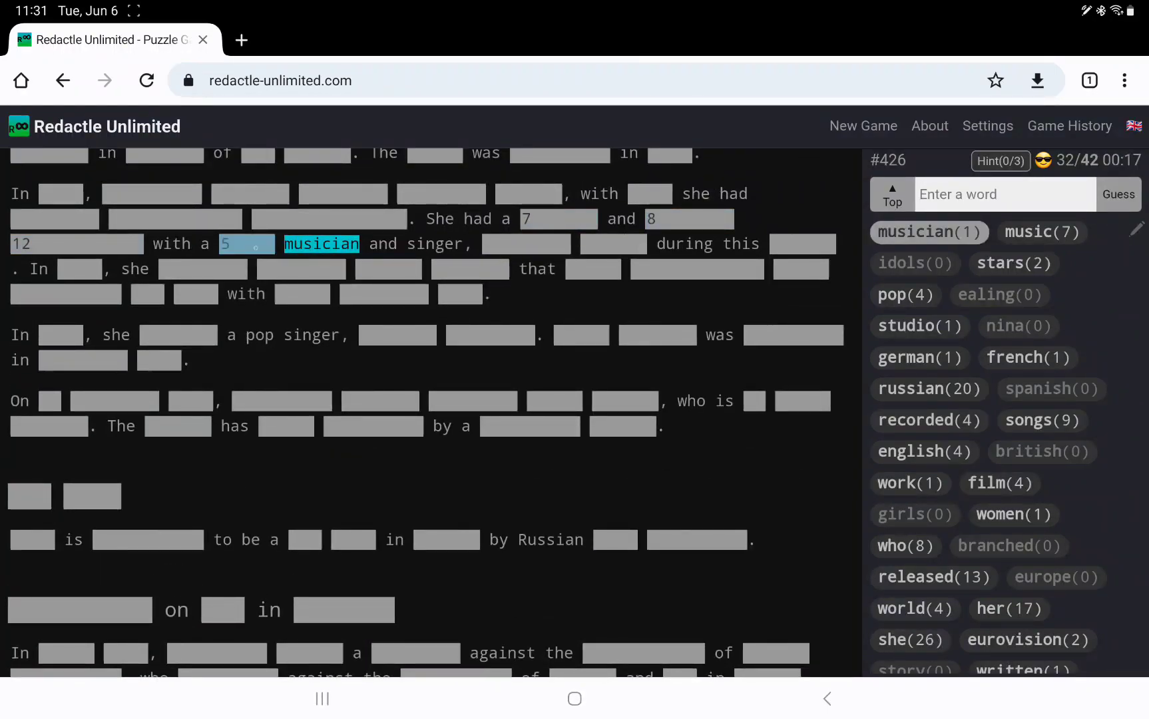
text(rela)
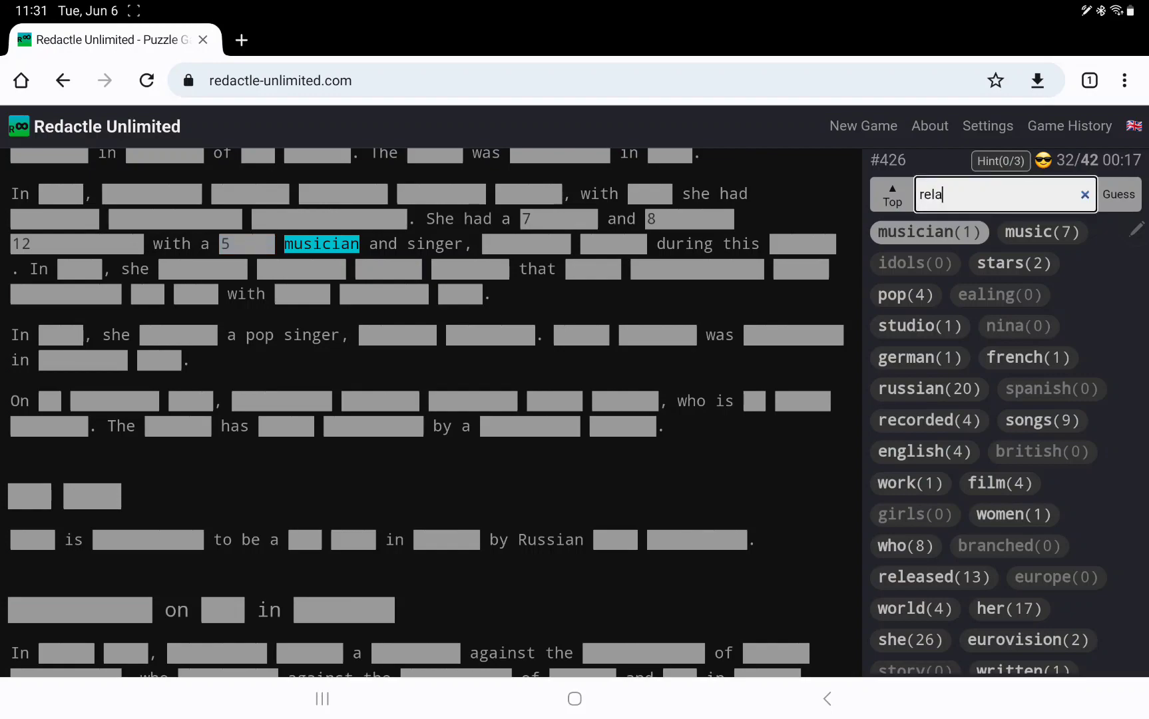
text(tionship)
key(Return)
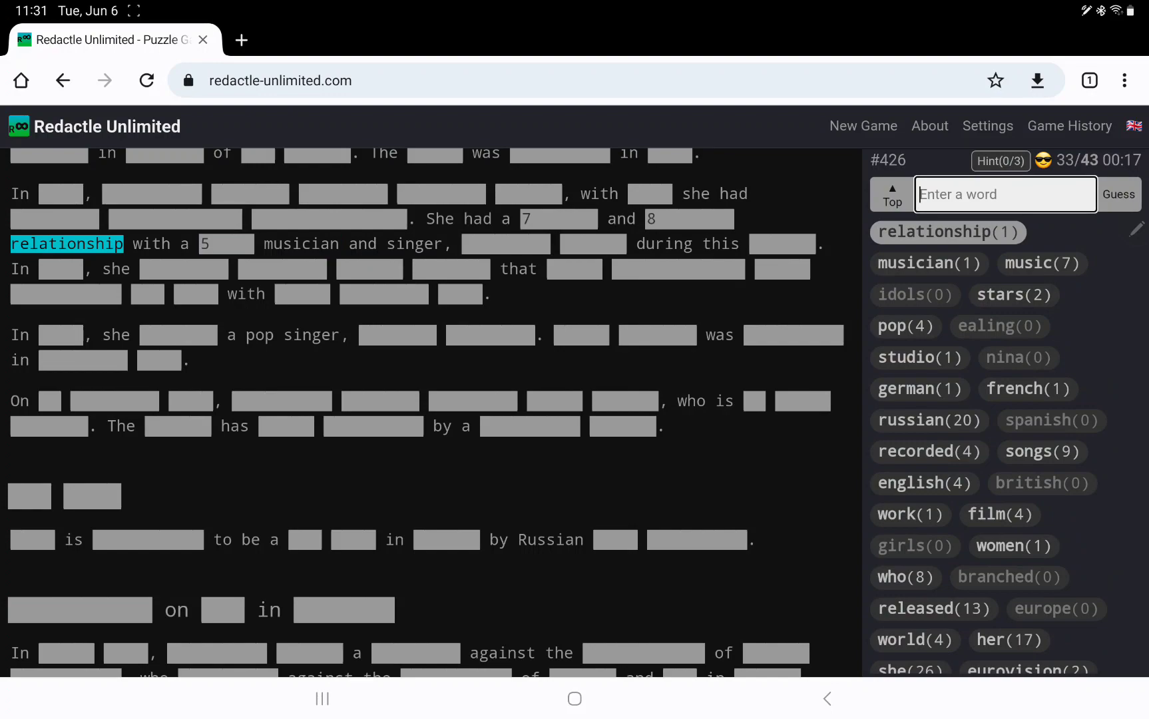
Show word lengths after 'singer' and 'during this', and guess 'dutch' (a miss)
click(505, 244)
click(593, 244)
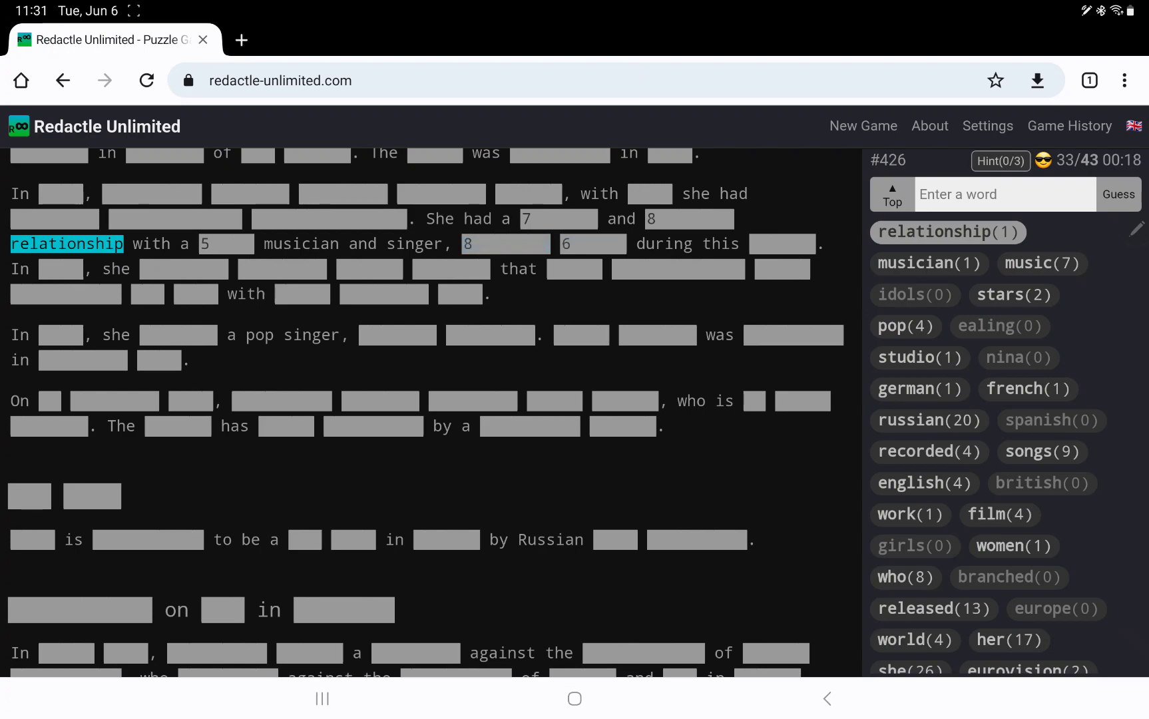
text(dutch)
key(Return)
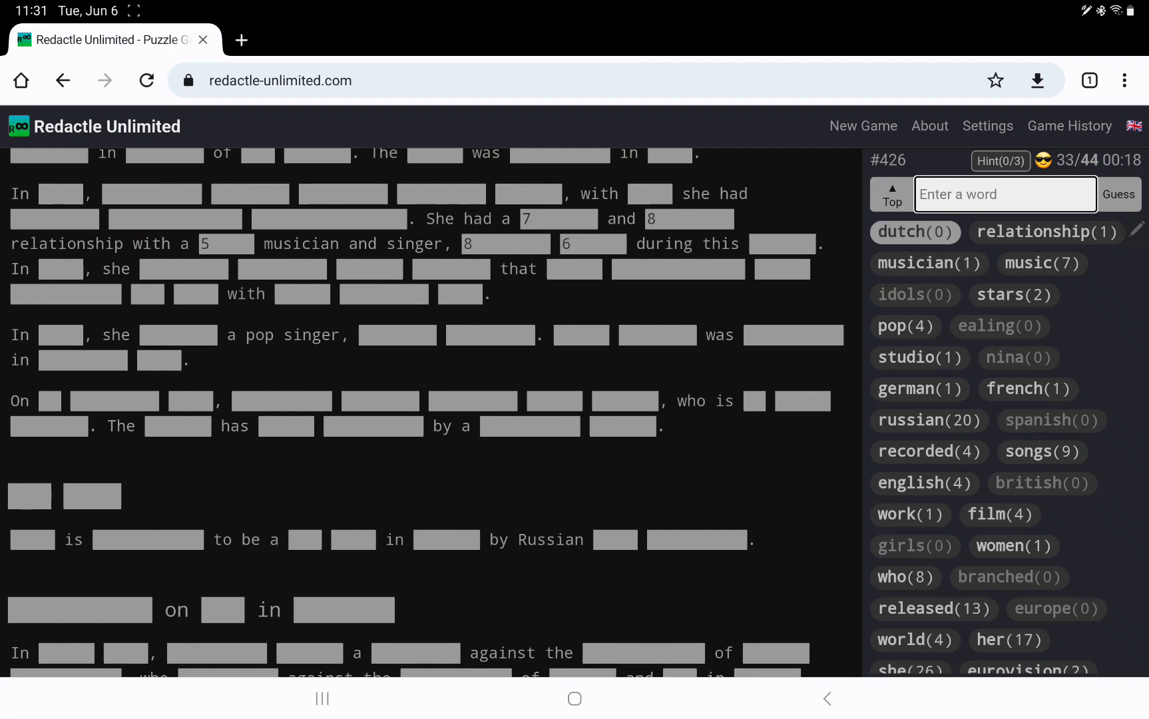
click(781, 243)
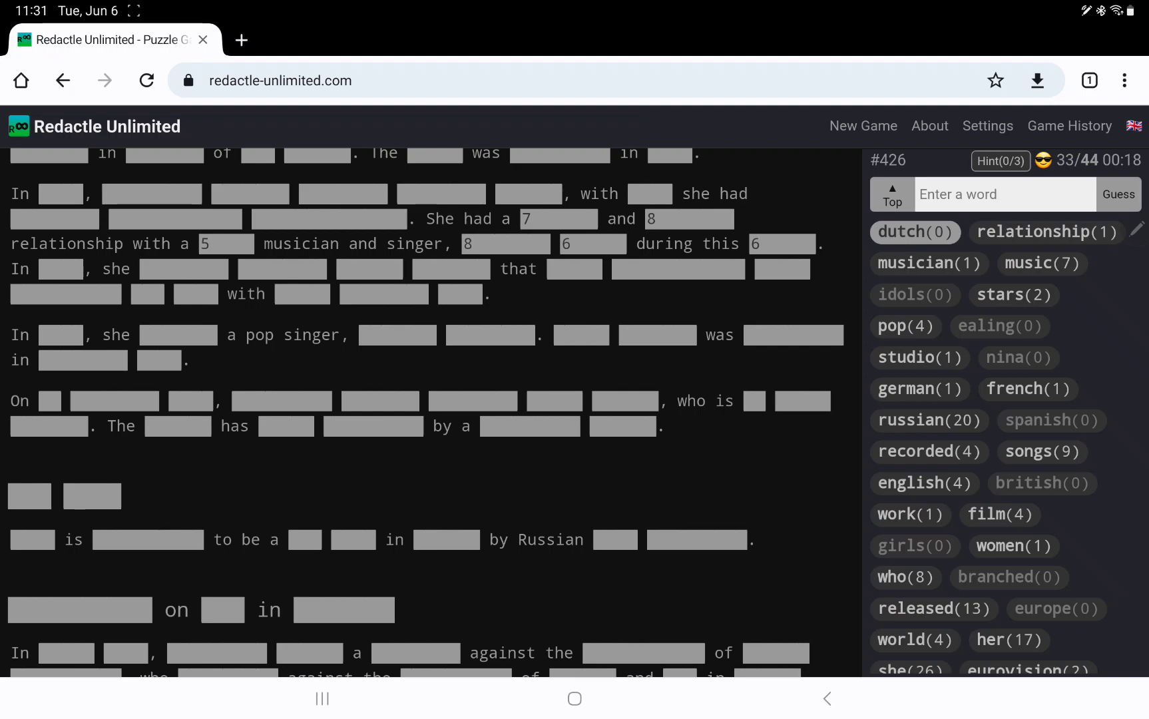
Show lengths of the hidden words in the pop singer sentence
click(60, 334)
click(178, 335)
click(397, 335)
click(490, 335)
click(580, 334)
click(657, 334)
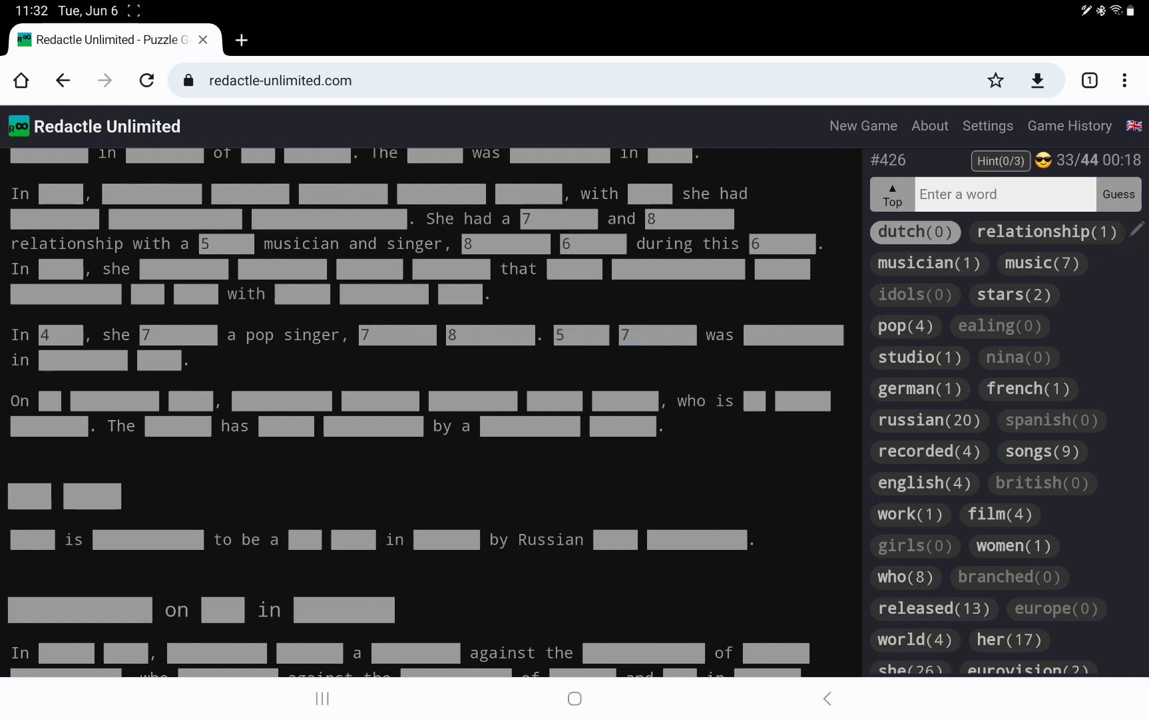
Show lengths of the heading's hidden words and those after 'to be a' and 'Russian'
click(29, 496)
click(92, 496)
click(32, 539)
click(148, 539)
click(304, 539)
click(352, 540)
click(446, 539)
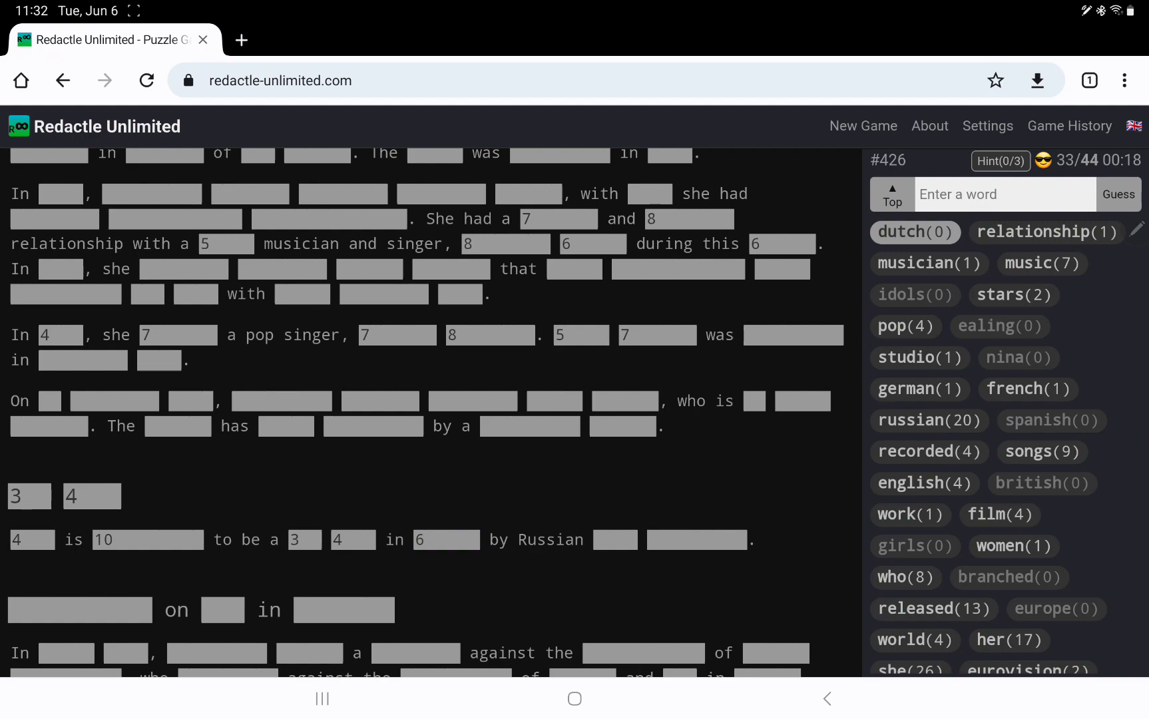
click(615, 539)
click(696, 539)
scroll(430, 404, down, 2)
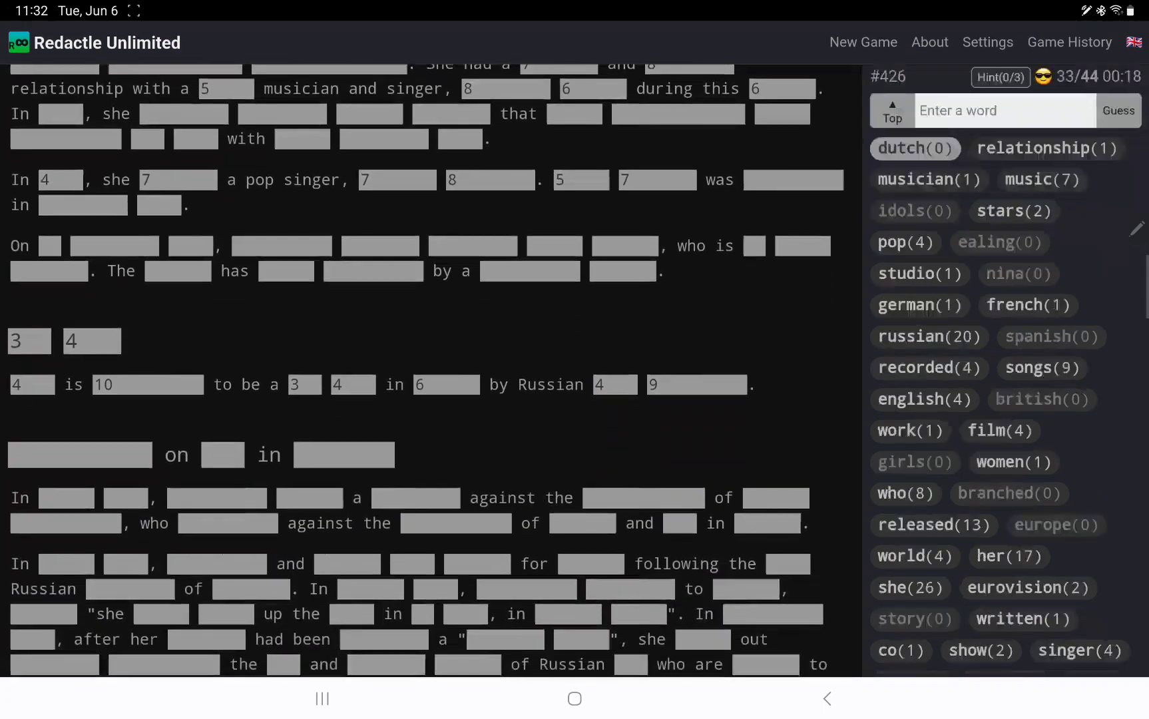
scroll(431, 405, down, 3)
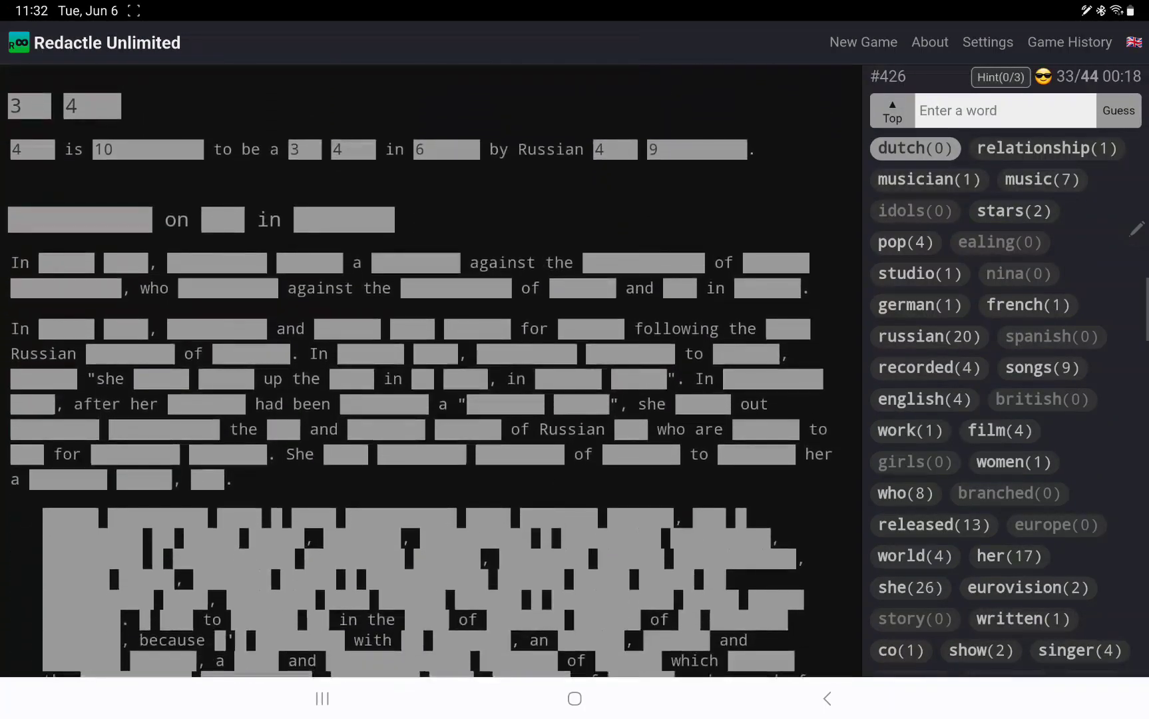
scroll(430, 404, down, 2)
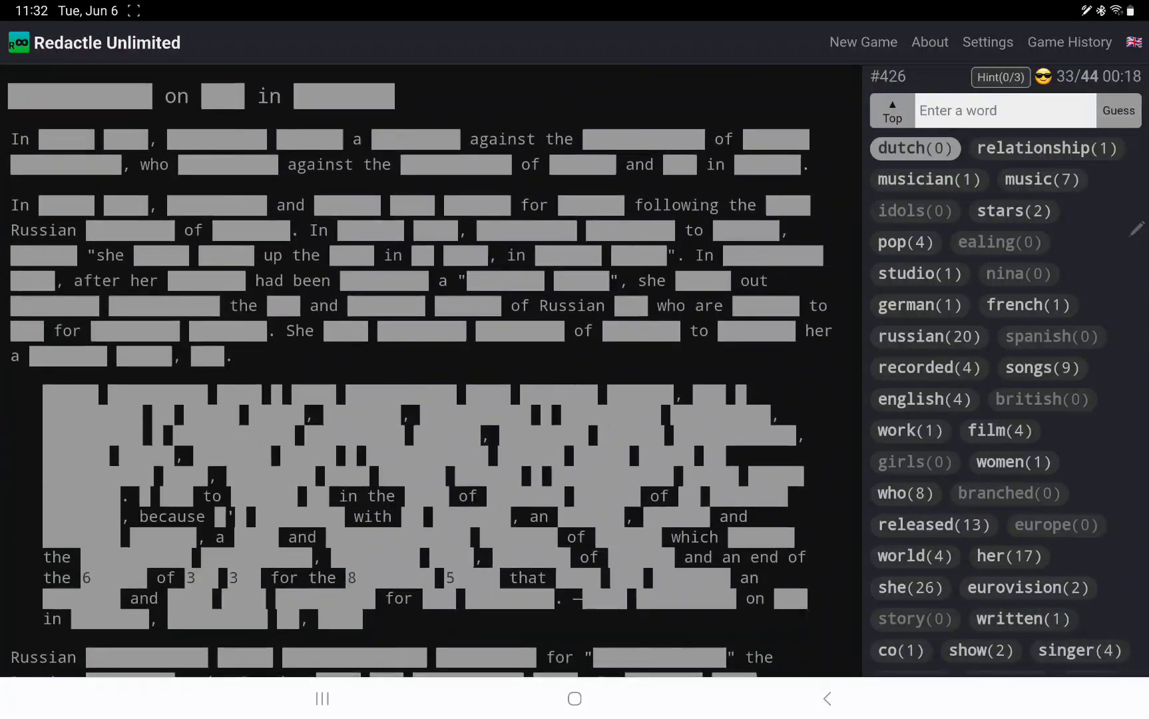
scroll(431, 405, down, 4)
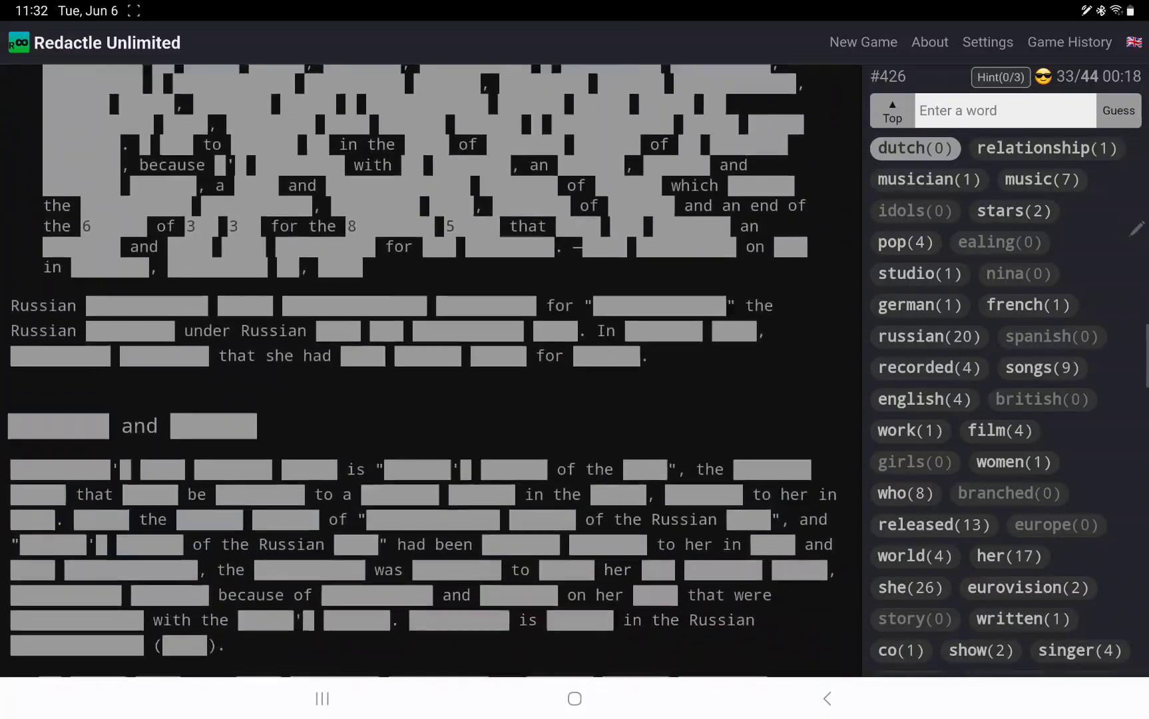
scroll(430, 369, down, 2)
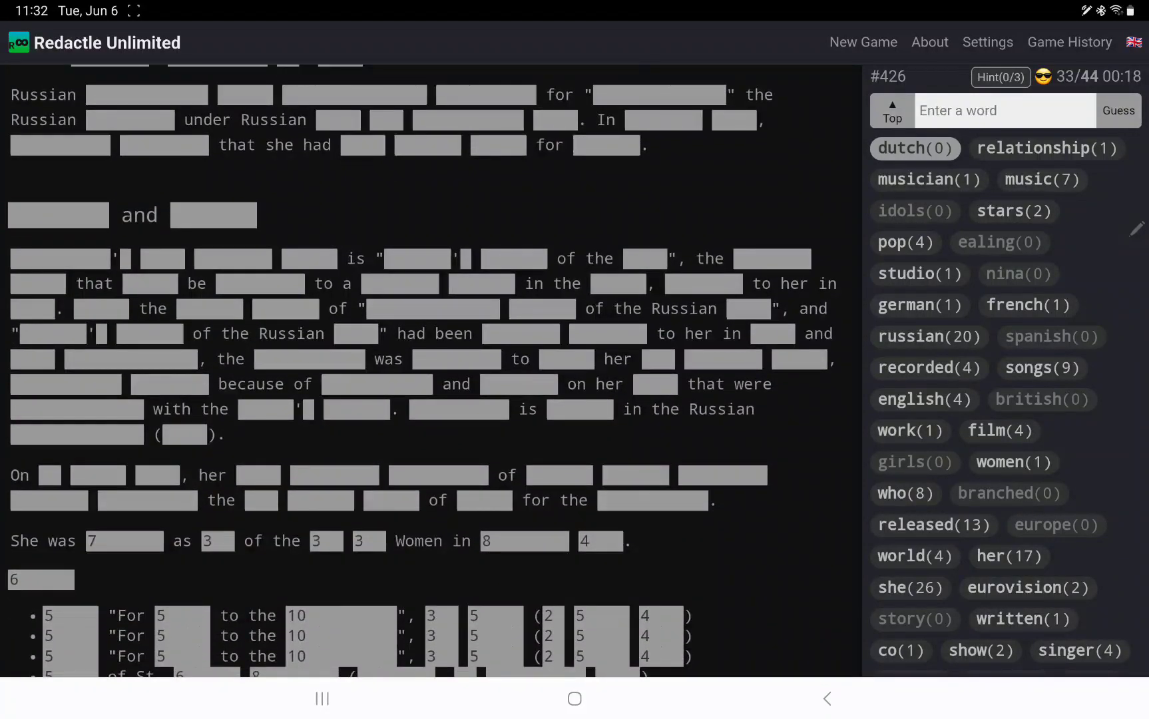
text(top)
Resubmit 'top', then guess 100 (4), one (1), and misses hot and european
key(Return)
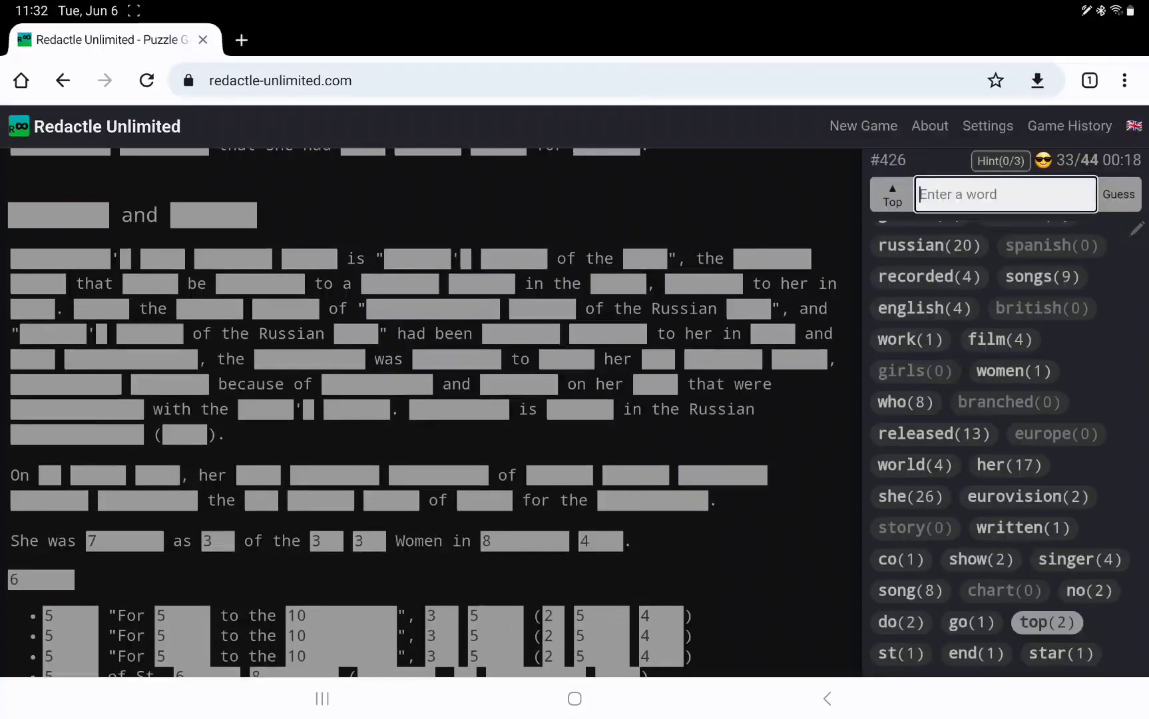
text(100)
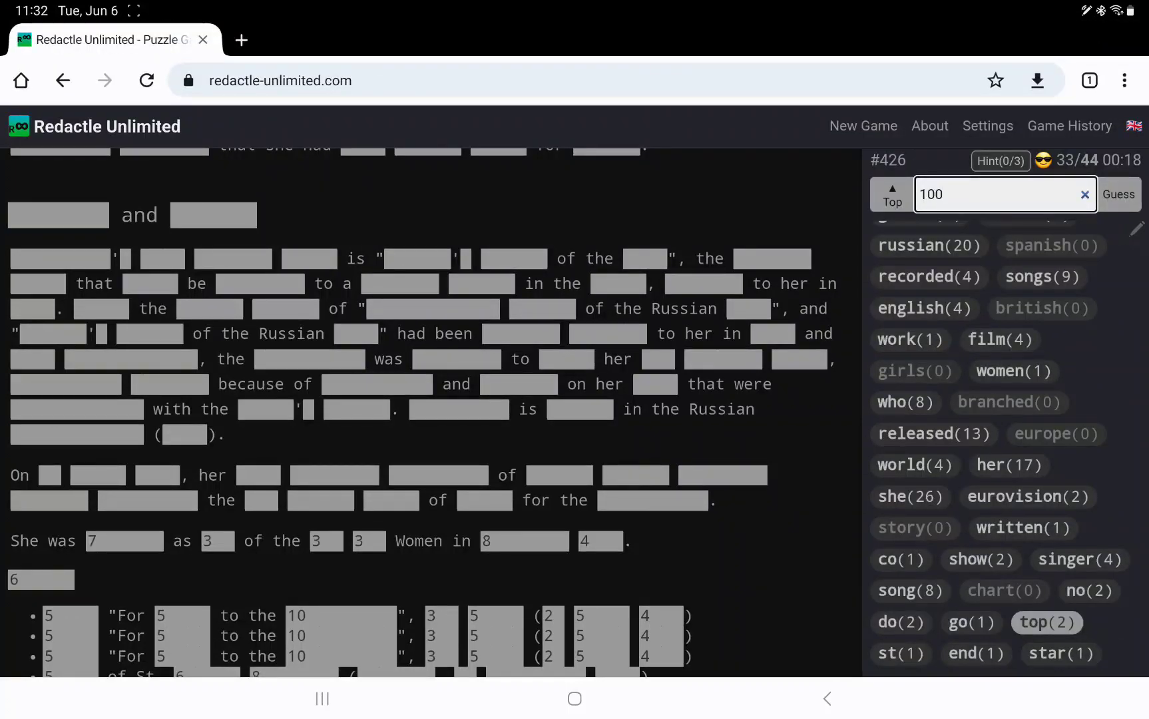
key(Return)
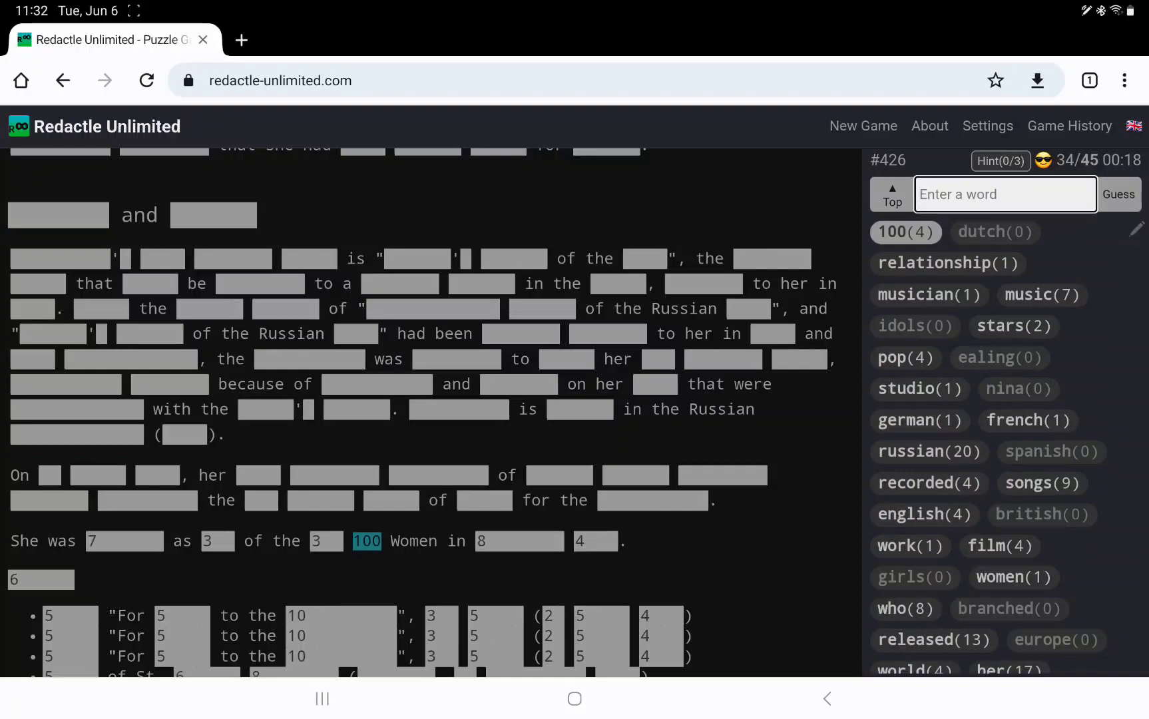
text(one)
key(Return)
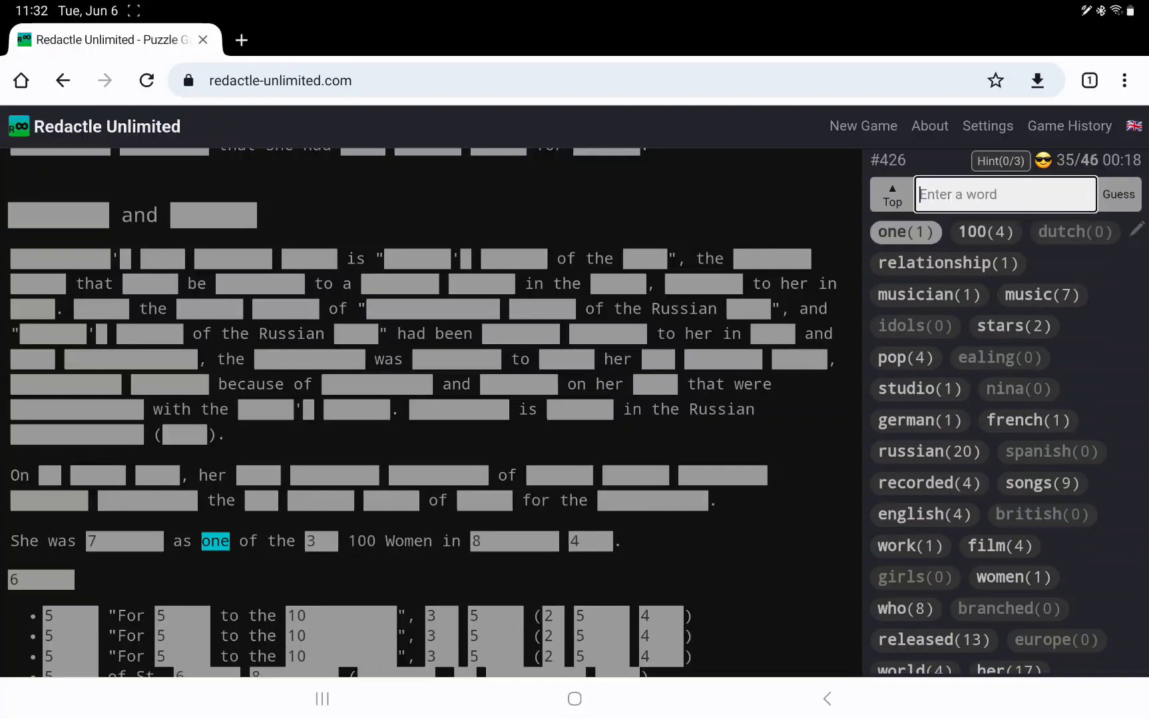
text(hot)
key(Return)
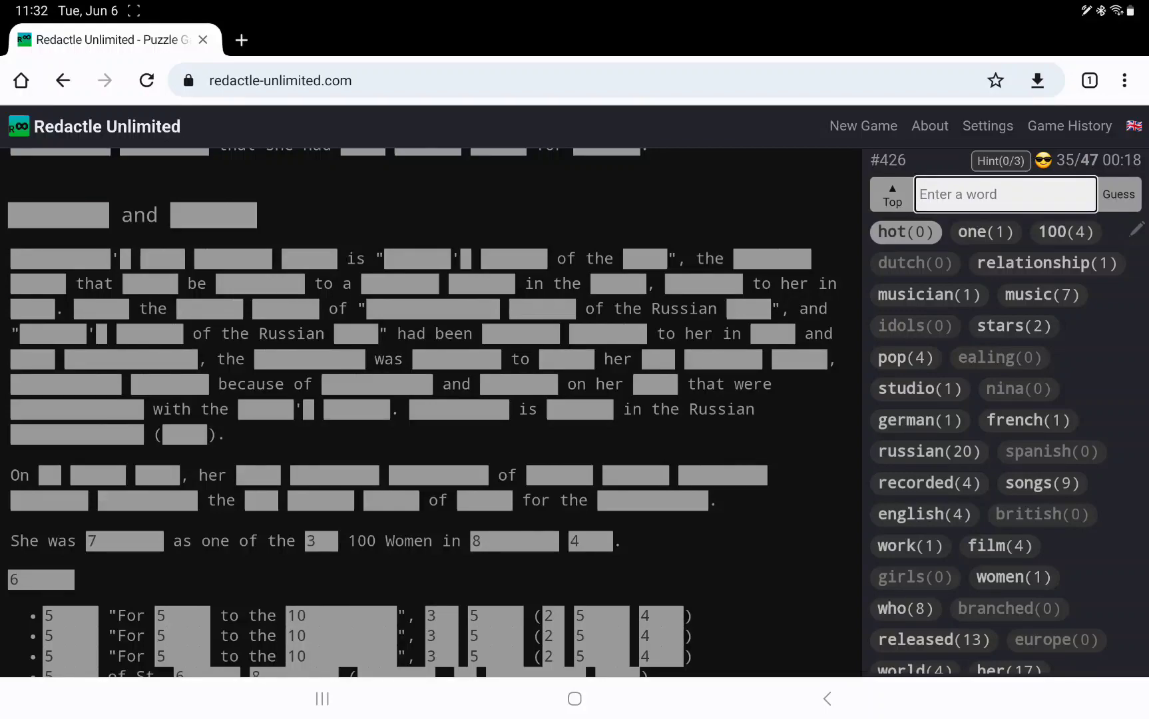
text(europea)
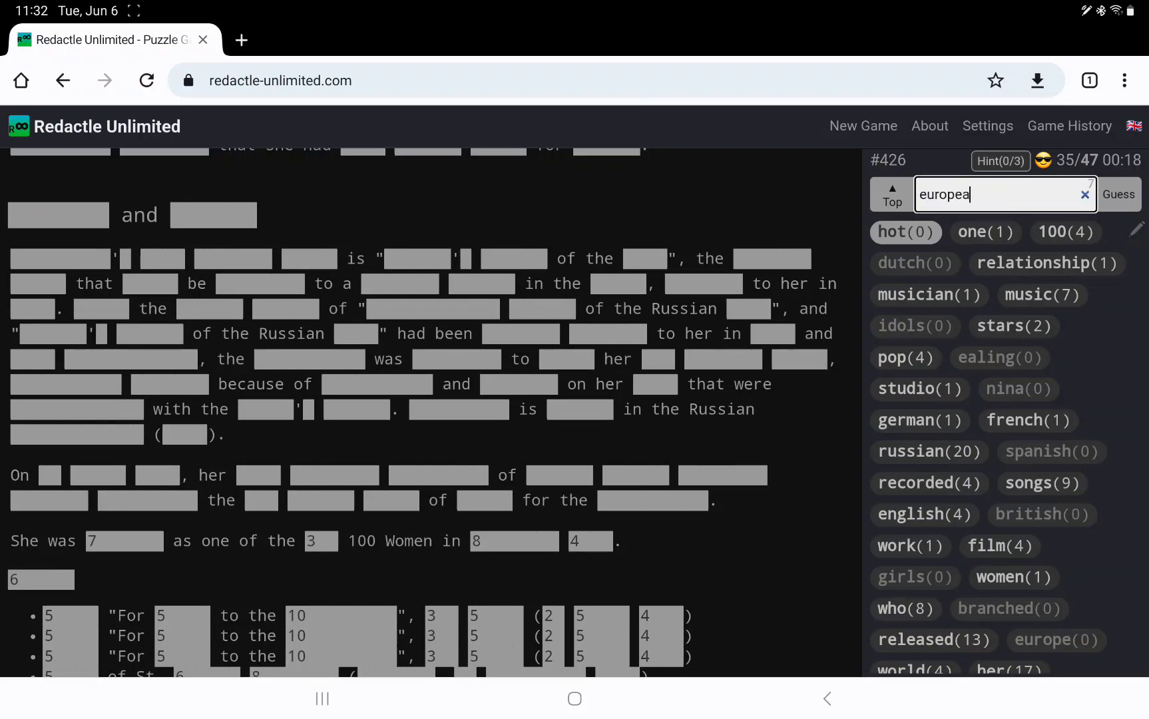
text(n)
key(Return)
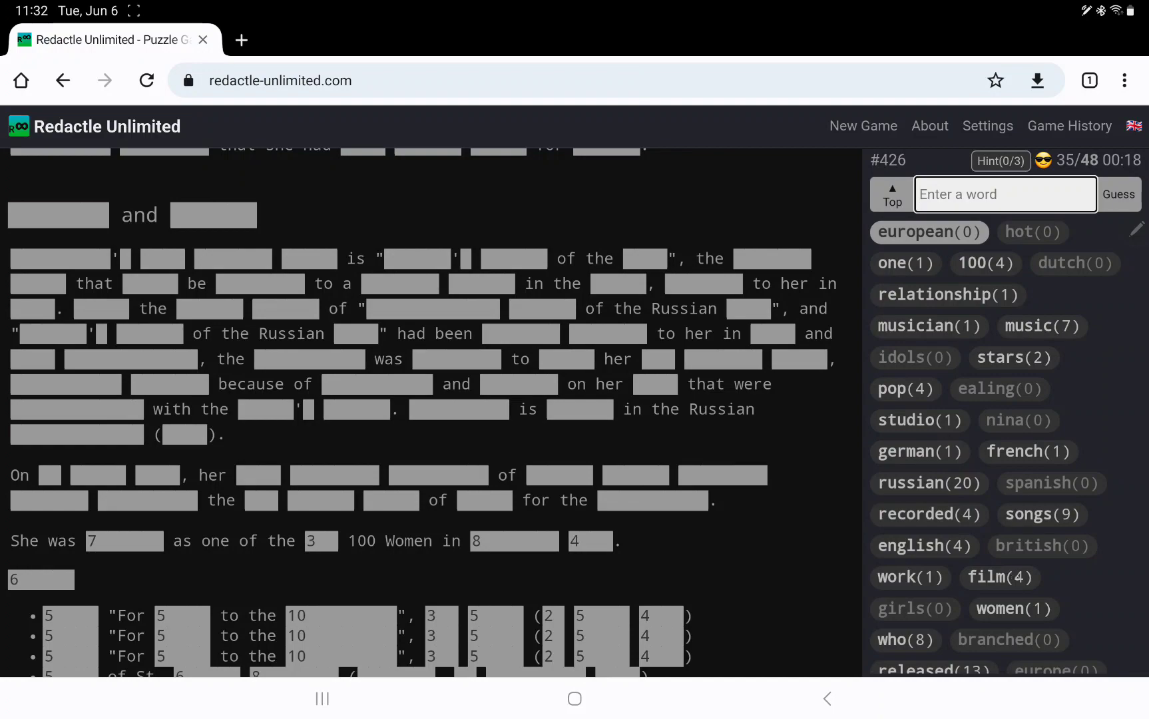
scroll(1057, 429, down, 2)
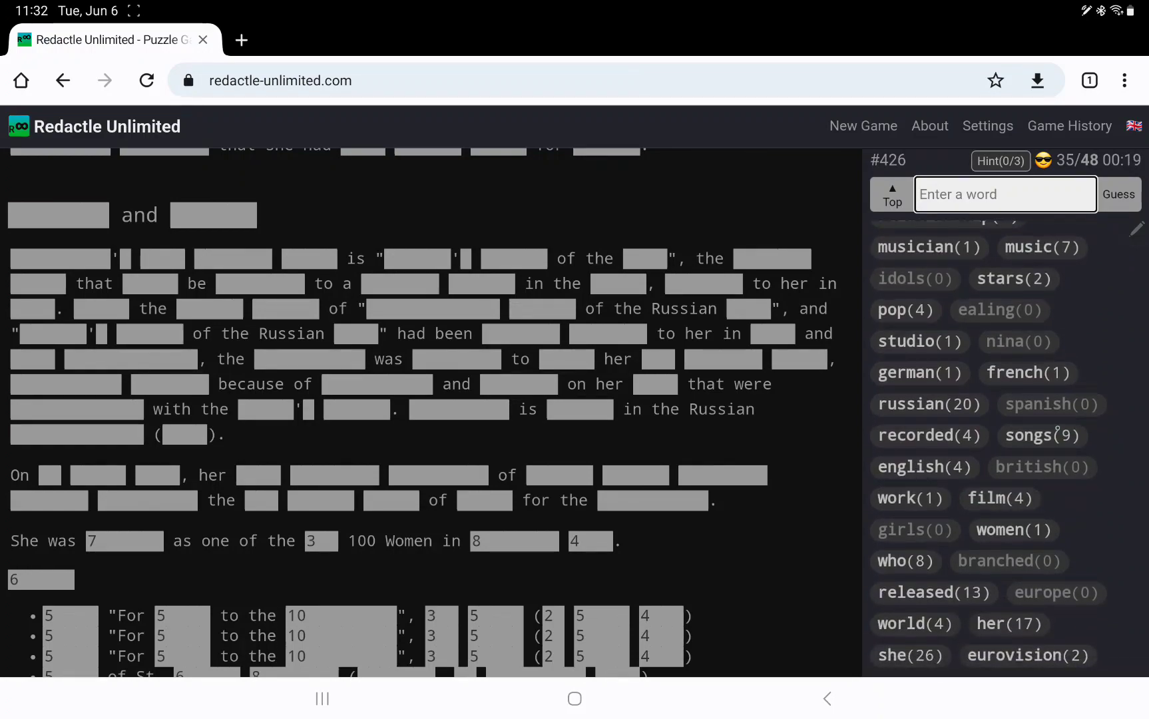
Jump to the first 'songs' occurrences and show hidden word lengths after 'songs' and 'for'
click(1057, 433)
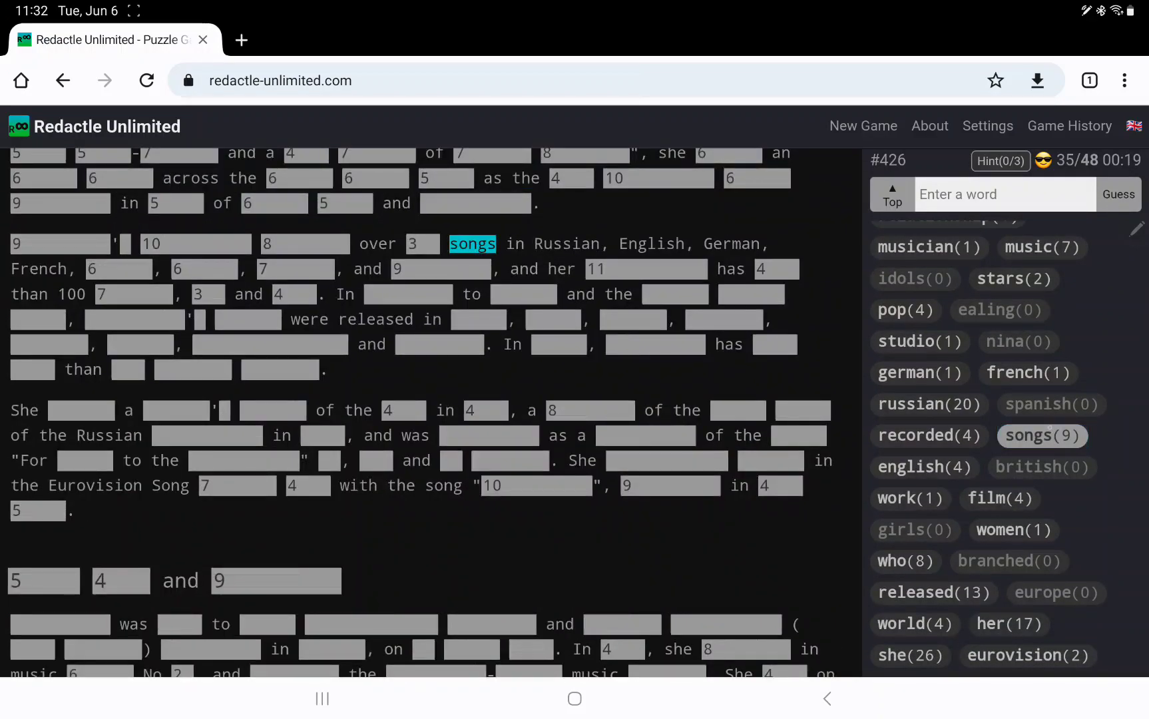
click(1046, 435)
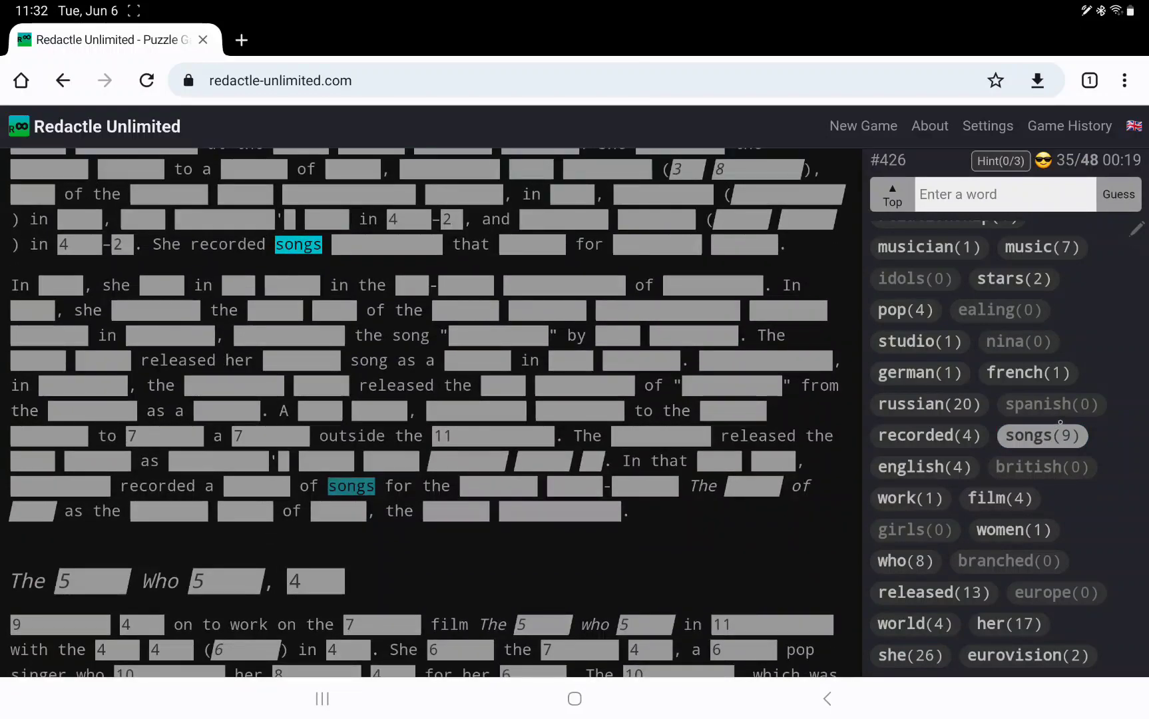
click(386, 244)
click(532, 244)
click(656, 244)
click(744, 244)
Jump to later 'songs' occurrences and show hidden word lengths on the 'recorded a' line
click(1045, 435)
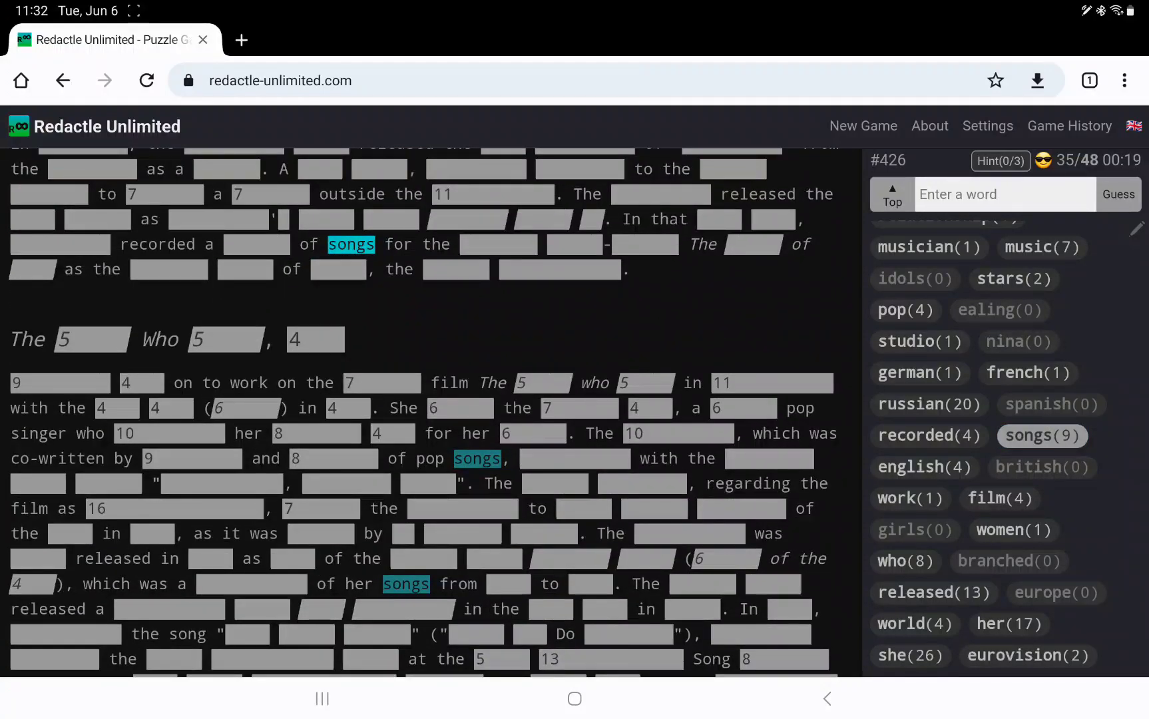
click(258, 244)
click(498, 244)
click(574, 244)
click(662, 235)
click(752, 245)
click(33, 269)
text(played)
Guess played, lead, life, personal, career and sacrificed, then check word lengths after 'pop songs'
key(Return)
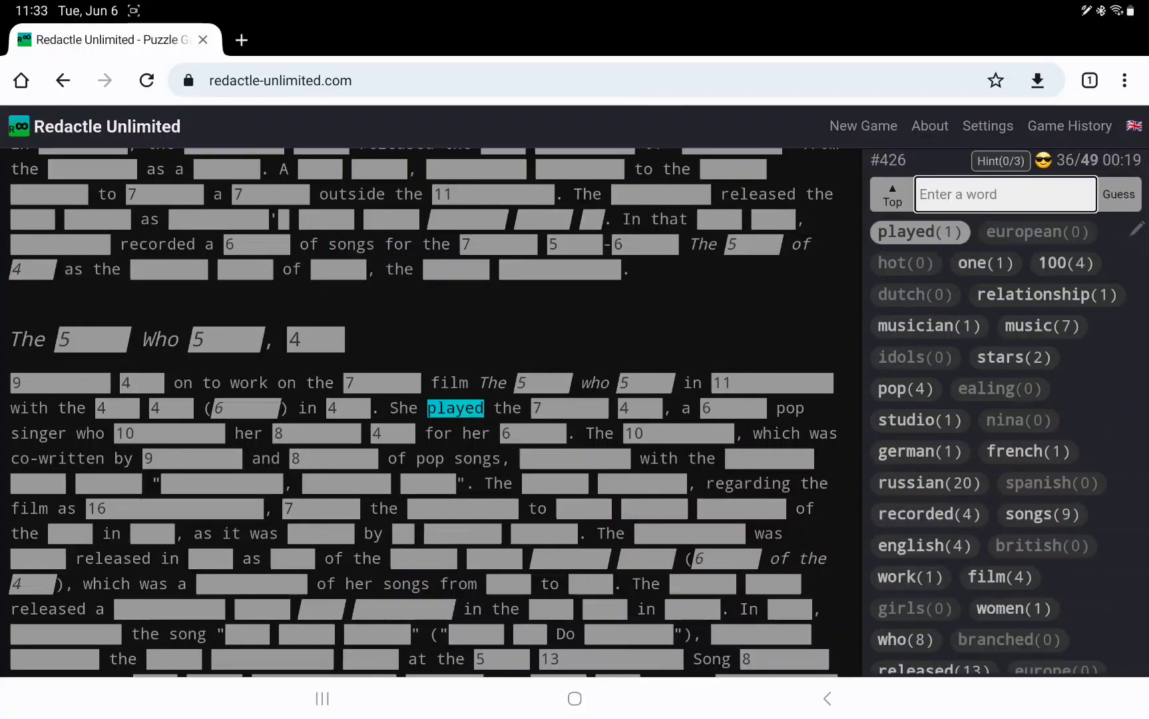
text(l)
text(ead)
key(Return)
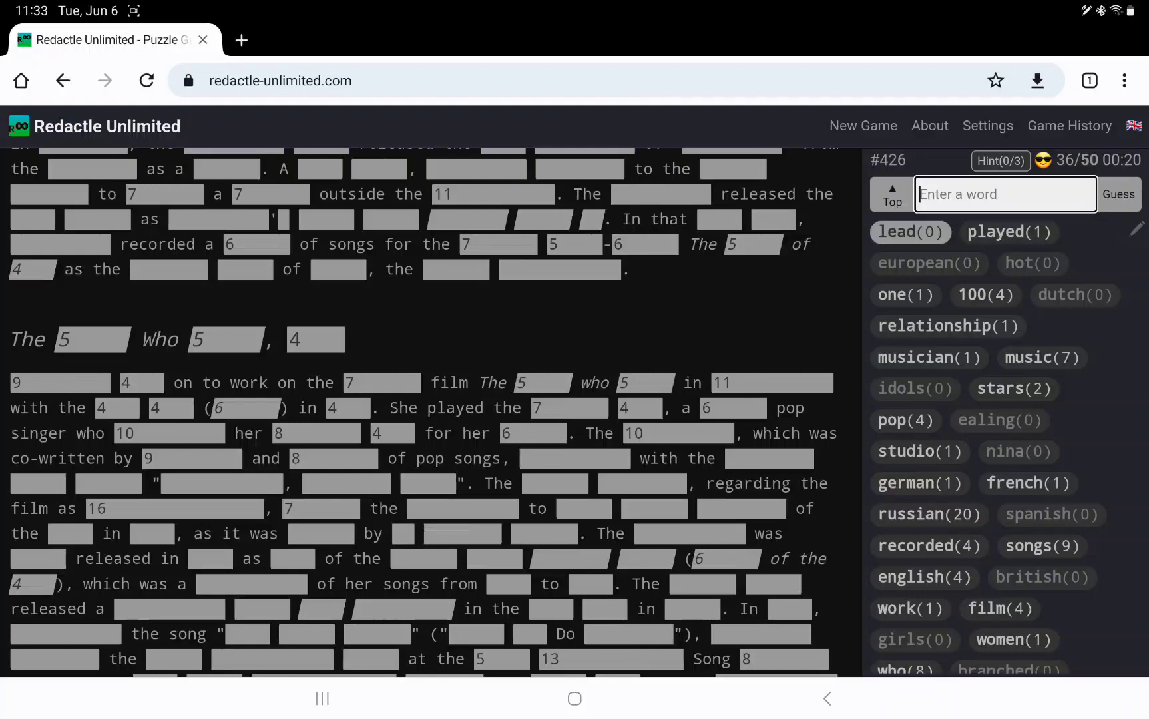
text(life)
key(Return)
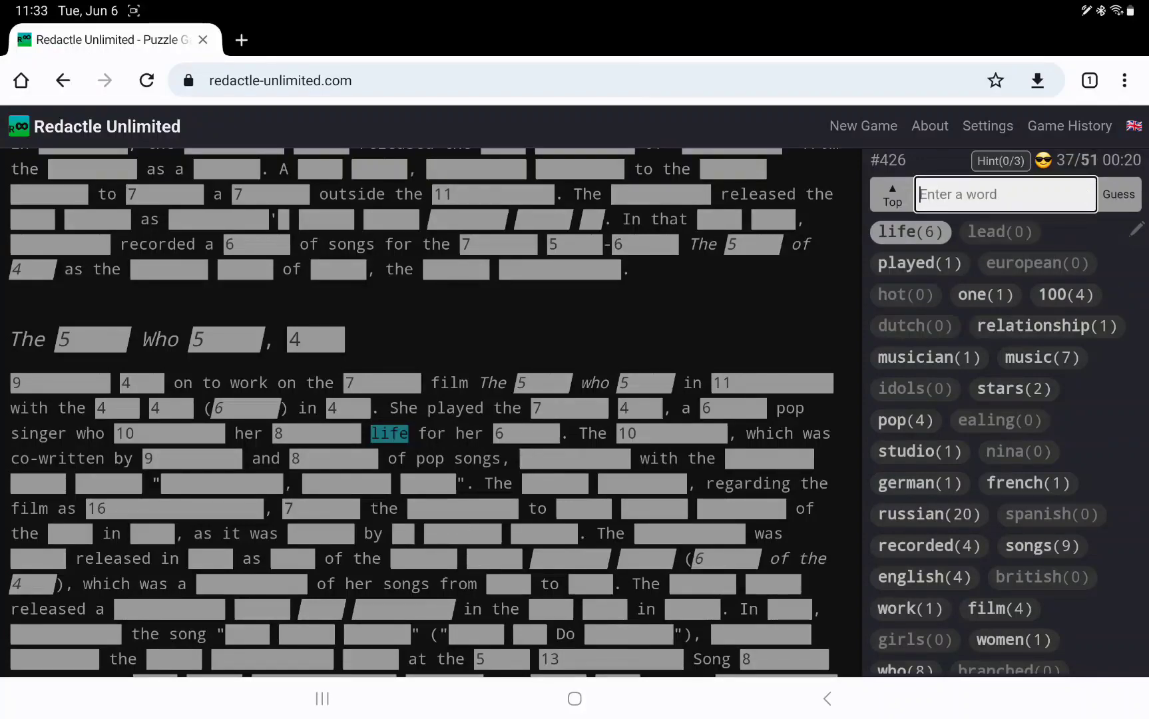
text(p)
text(onal)
key(Return)
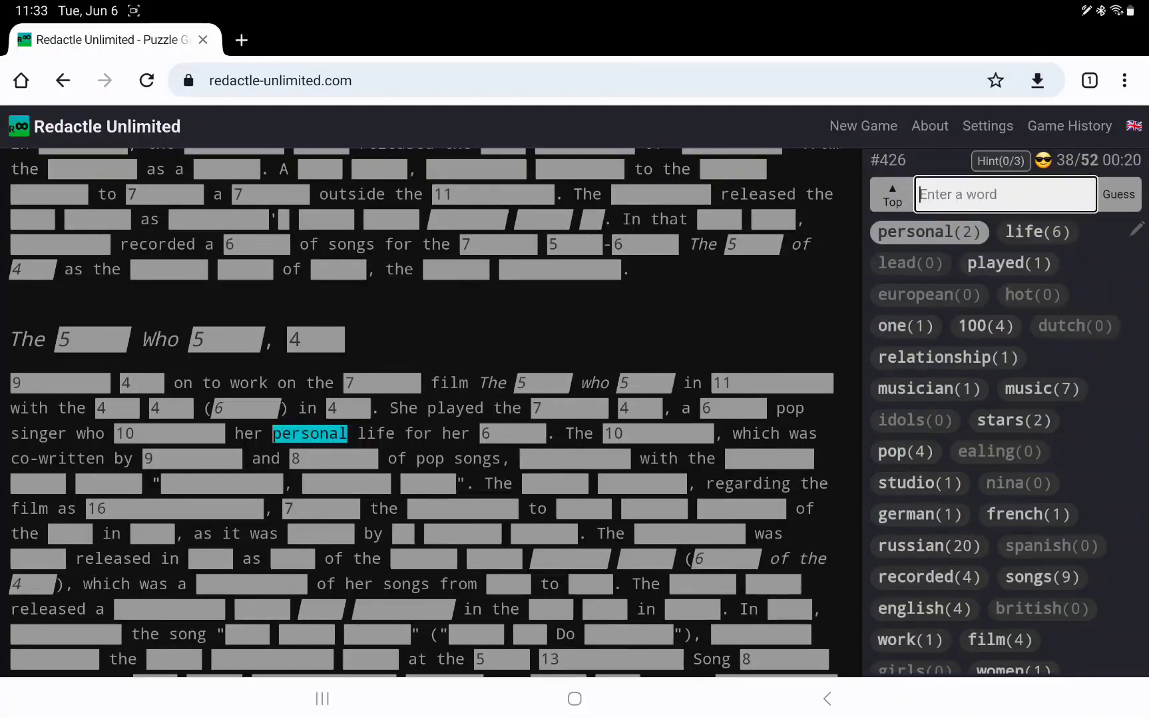
text(car)
text(eer)
key(Return)
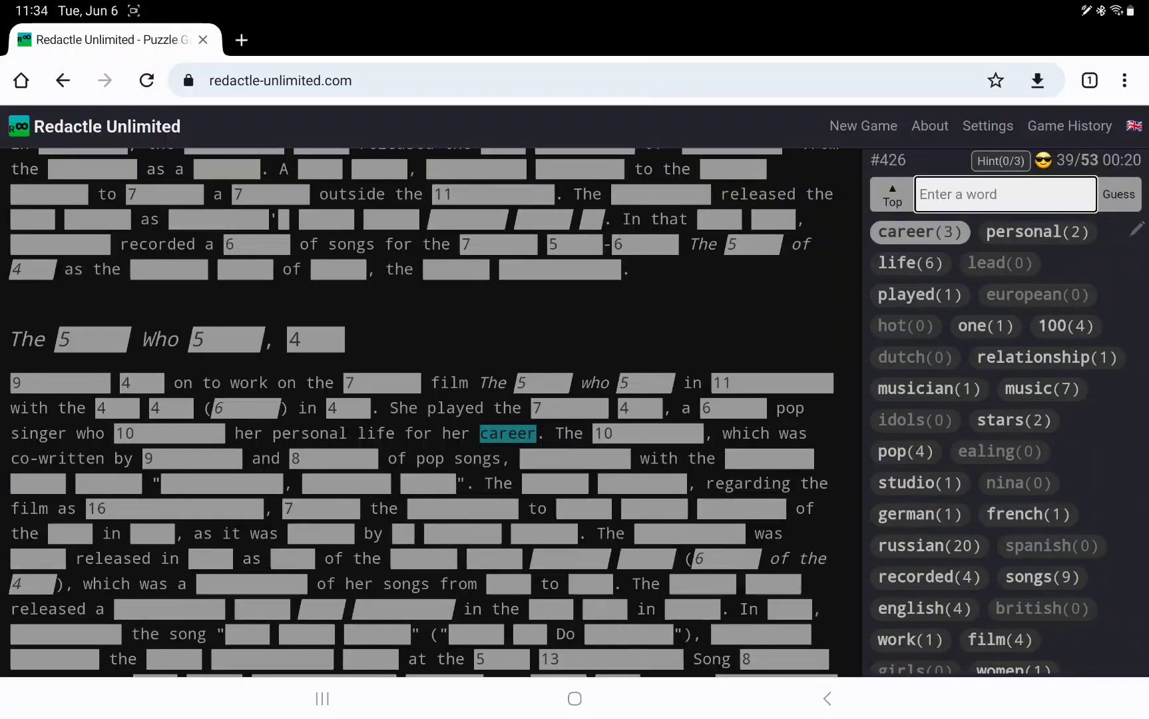
text(sacrif)
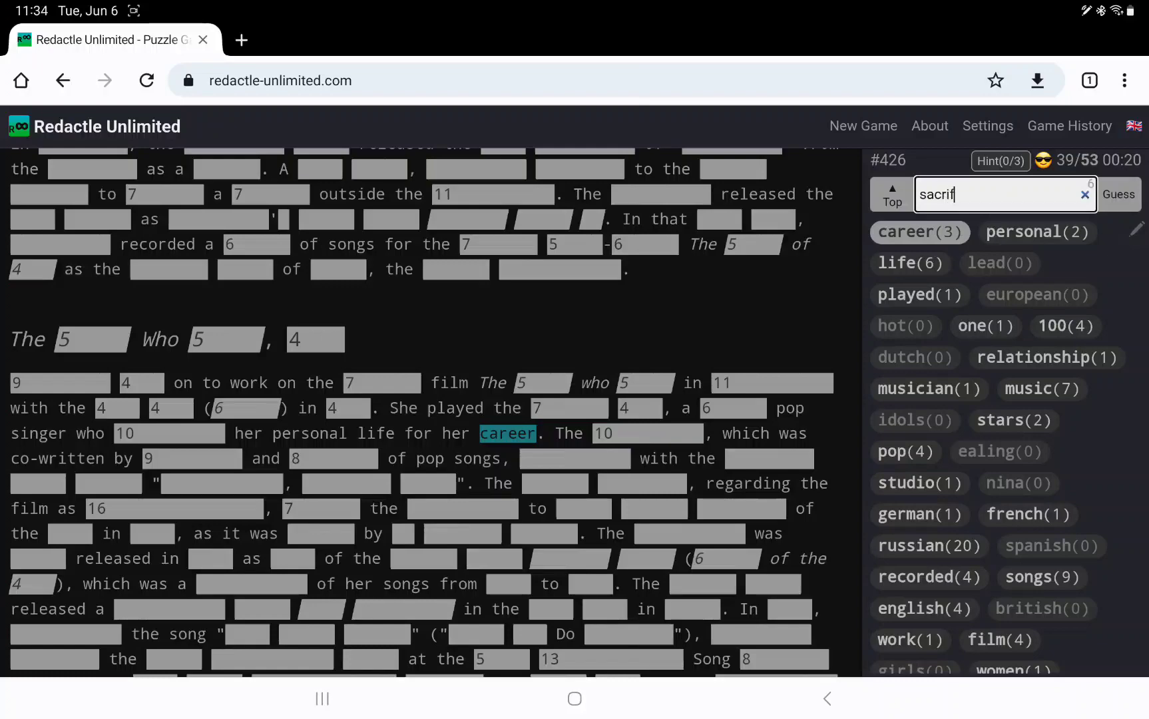
text(iced)
key(Return)
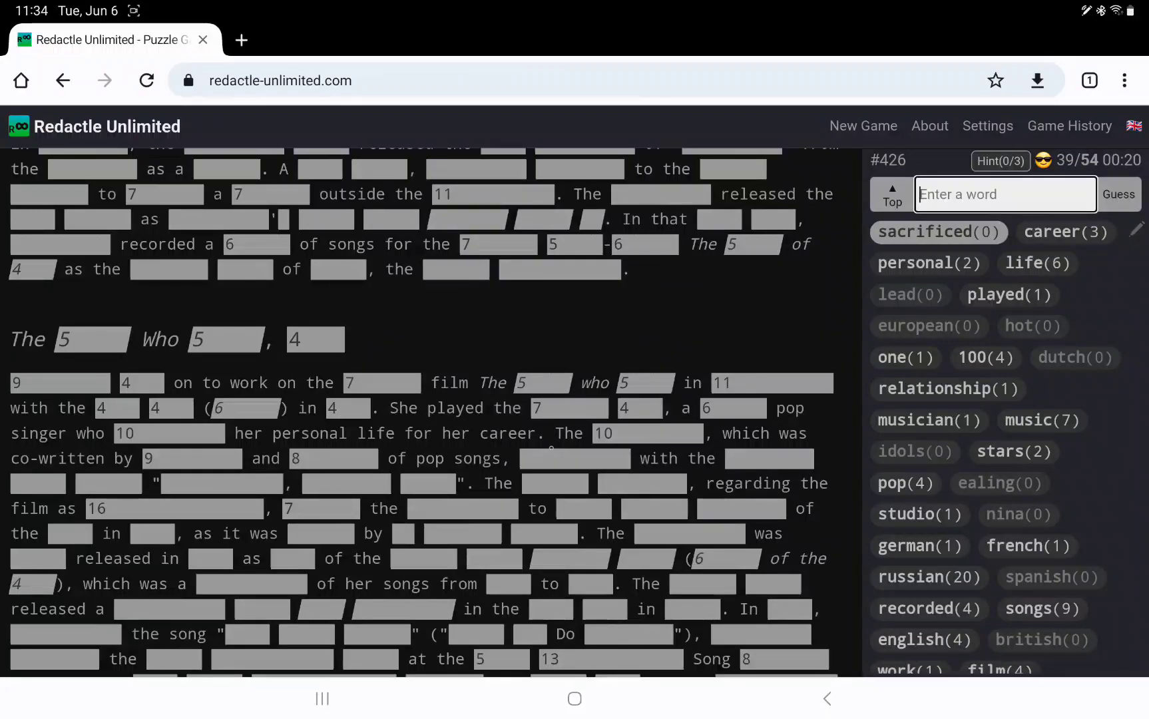
click(574, 458)
Guess 'soundtrack' and show lengths of nearby hidden words, including the quoted one
click(770, 458)
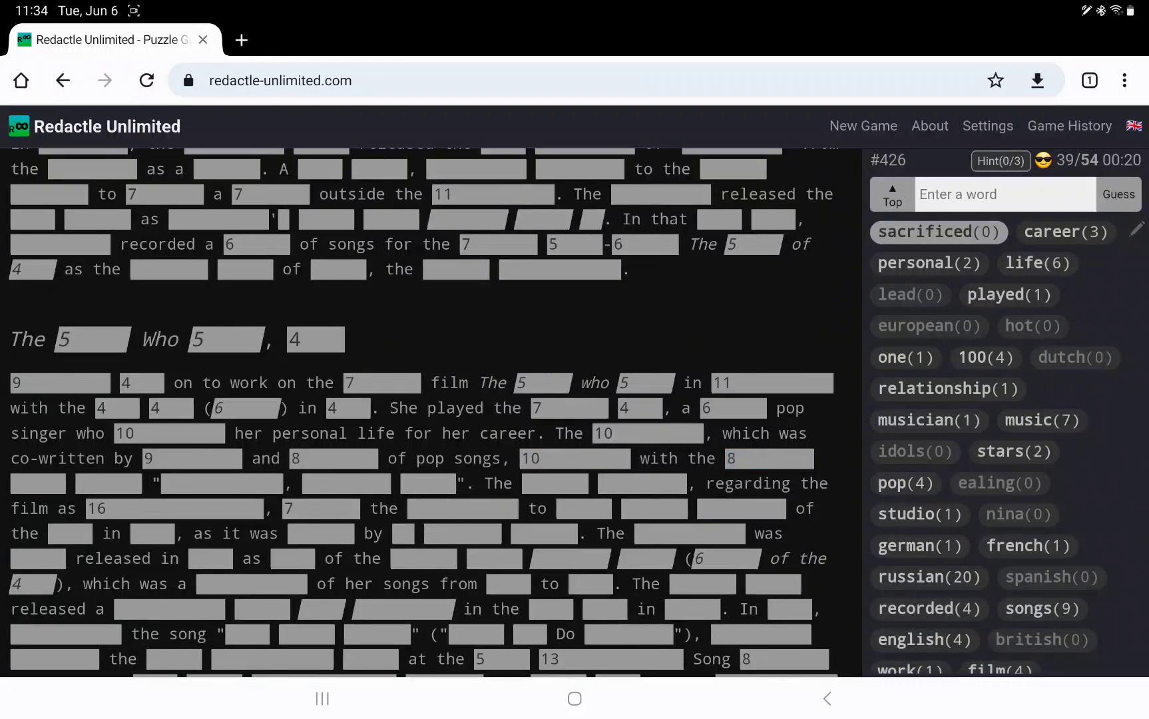
click(1004, 194)
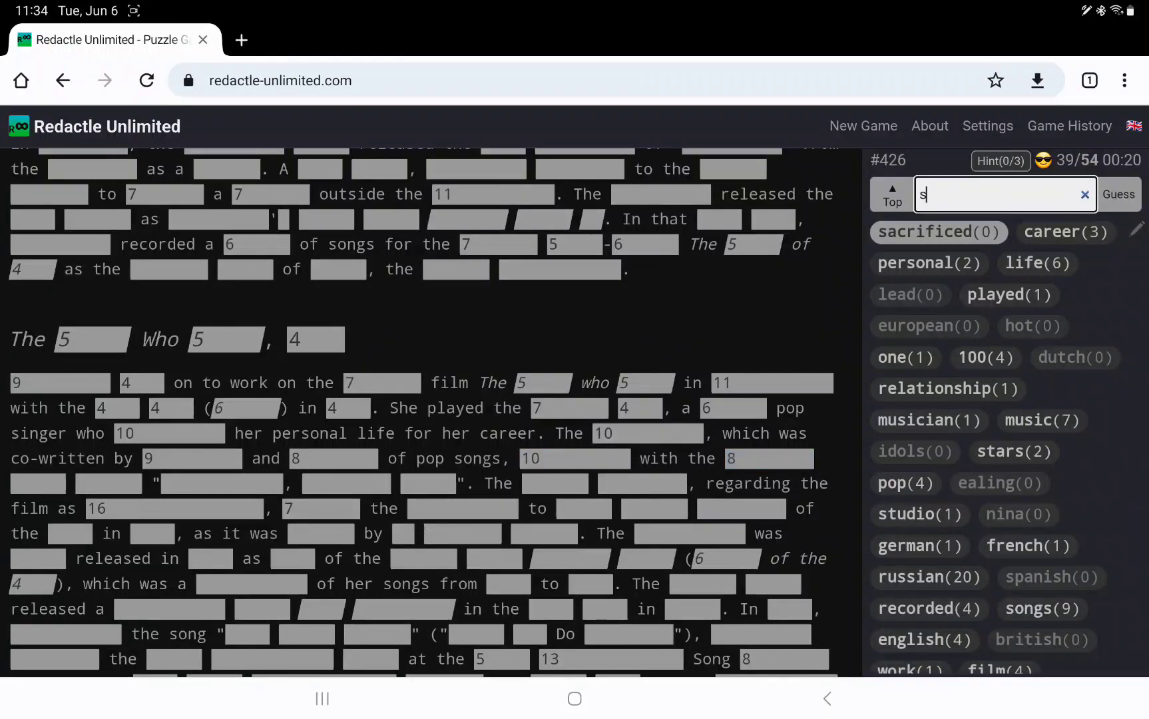
text(soundtrack)
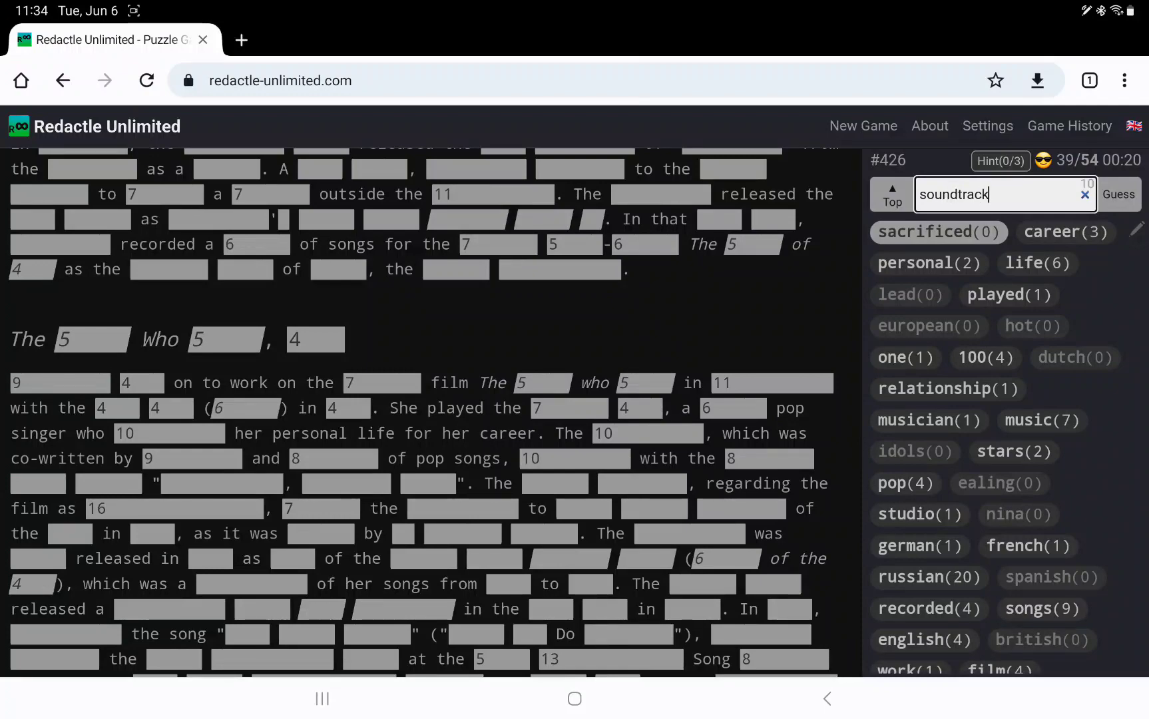
key(Return)
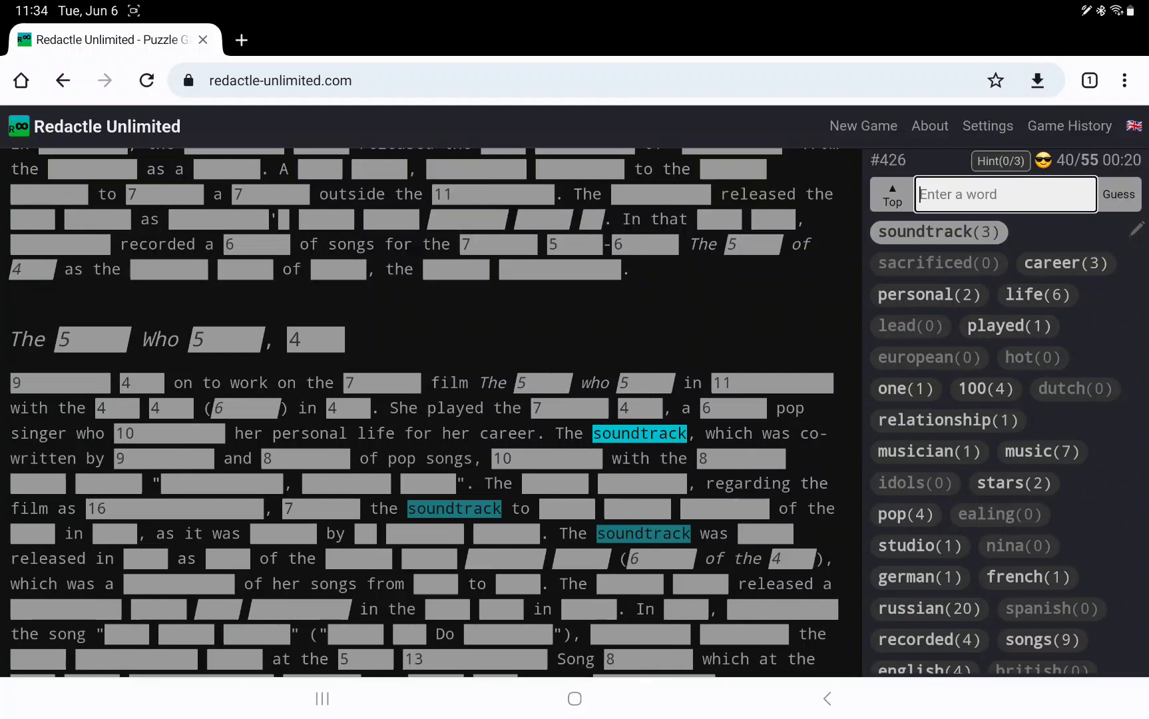
click(38, 483)
click(108, 483)
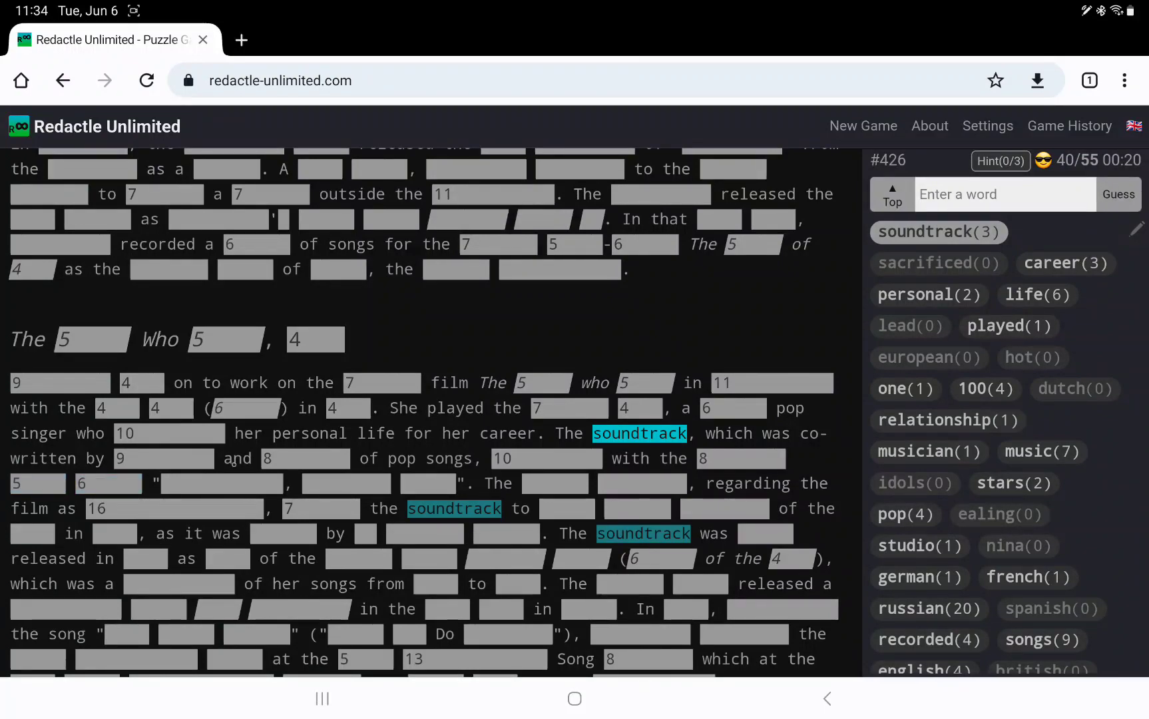
click(222, 483)
text(sing)
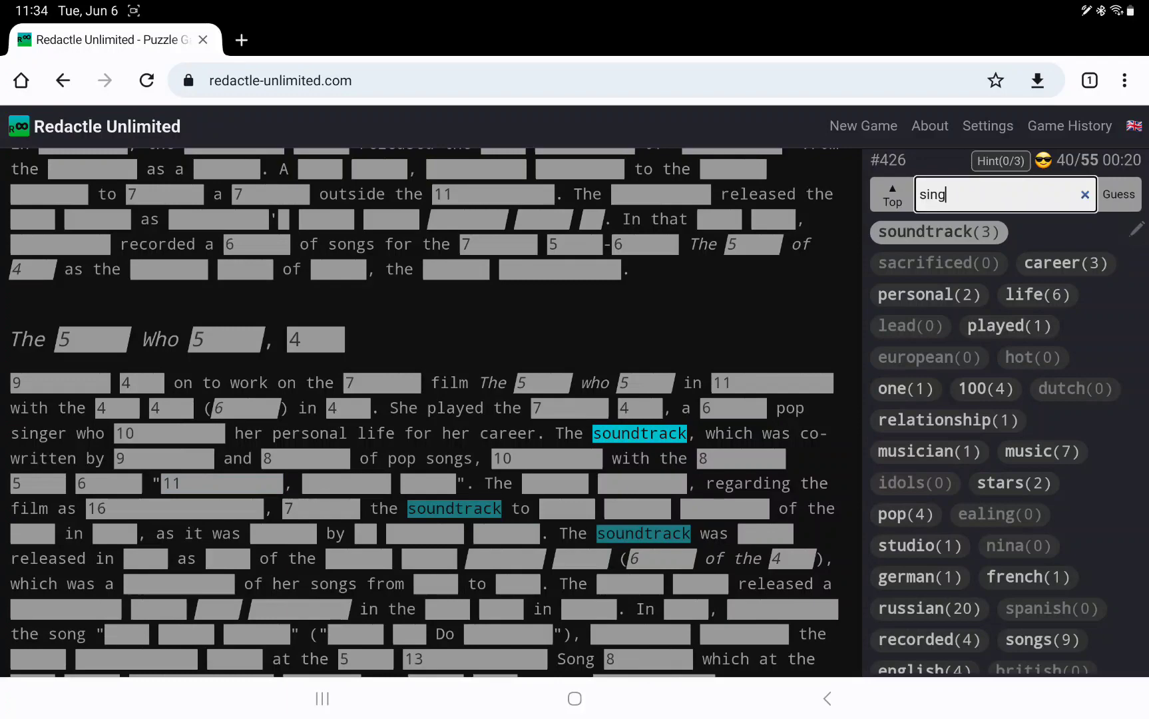
text(le)
Guess 'single' and 'album', then show lengths of the hidden words before album
key(BackSpace)
key(BackSpace)
text(le)
key(Return)
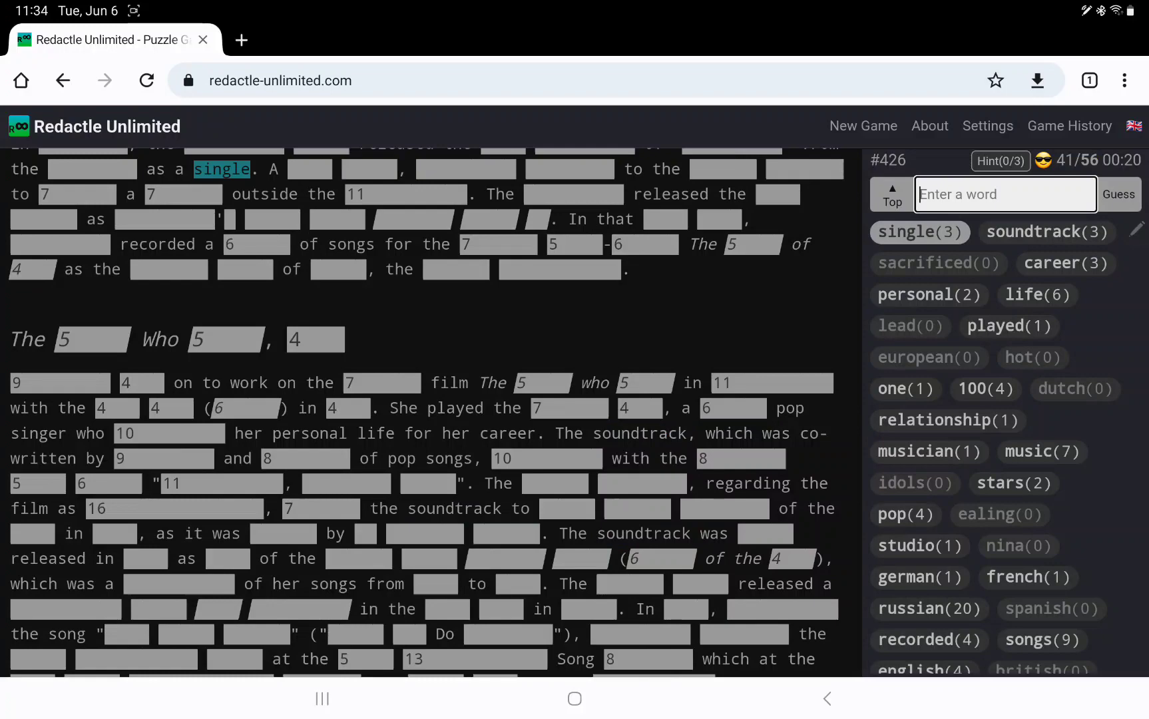
text(album)
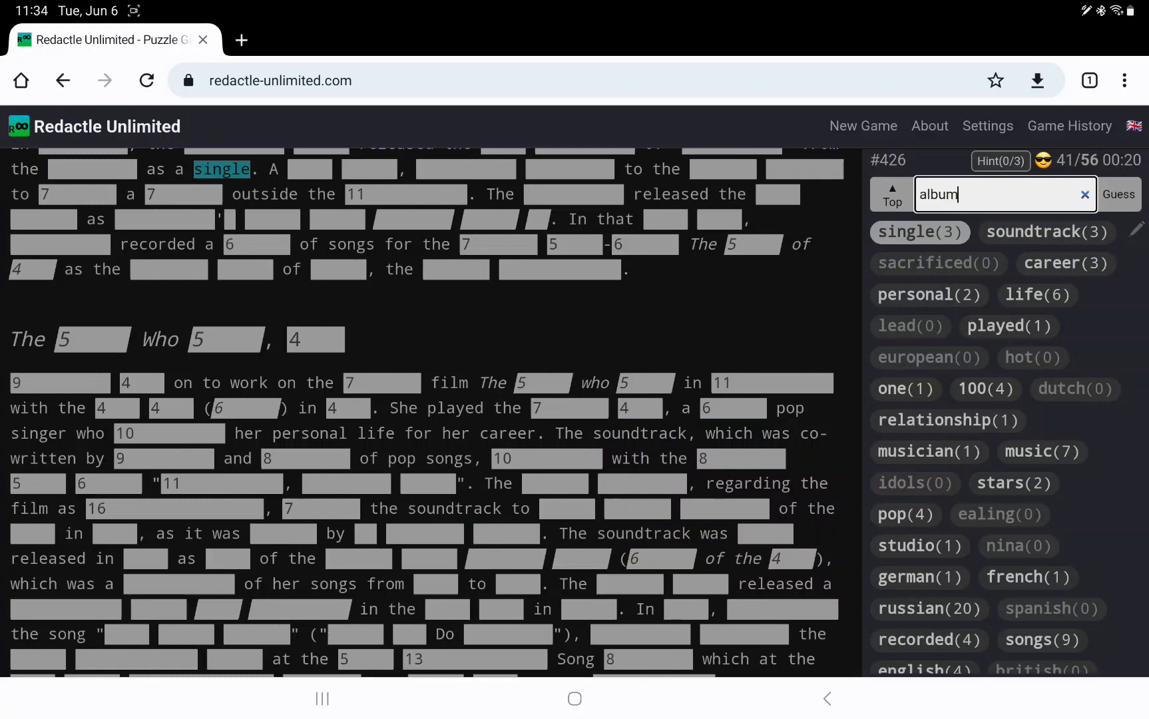
key(Return)
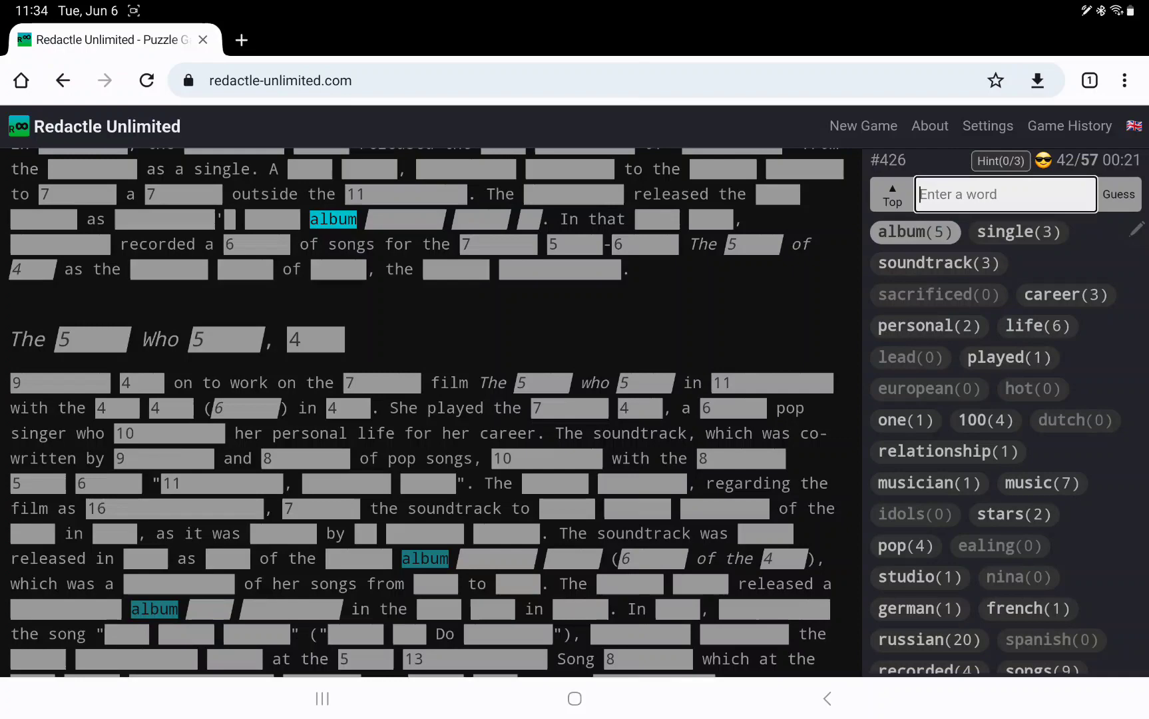
scroll(427, 413, up, 1)
click(164, 244)
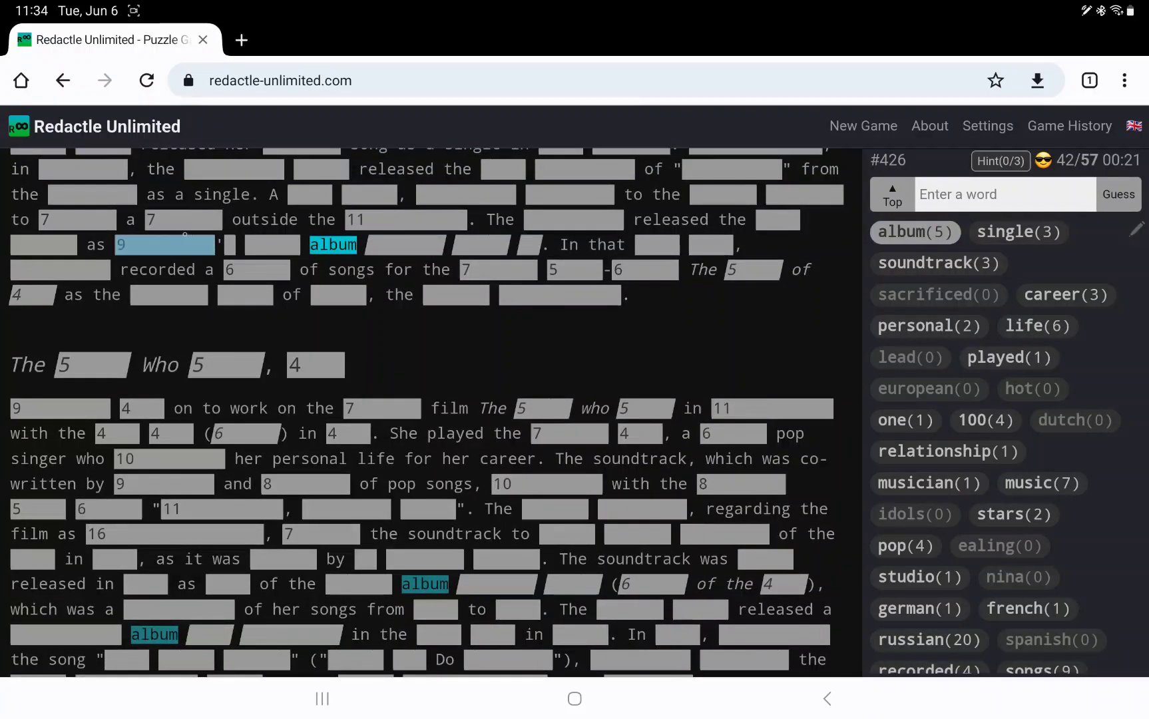
click(229, 245)
click(272, 244)
Guess 'debut' (a miss), jump to album, and show word lengths after 'released in'
click(1005, 194)
text(d)
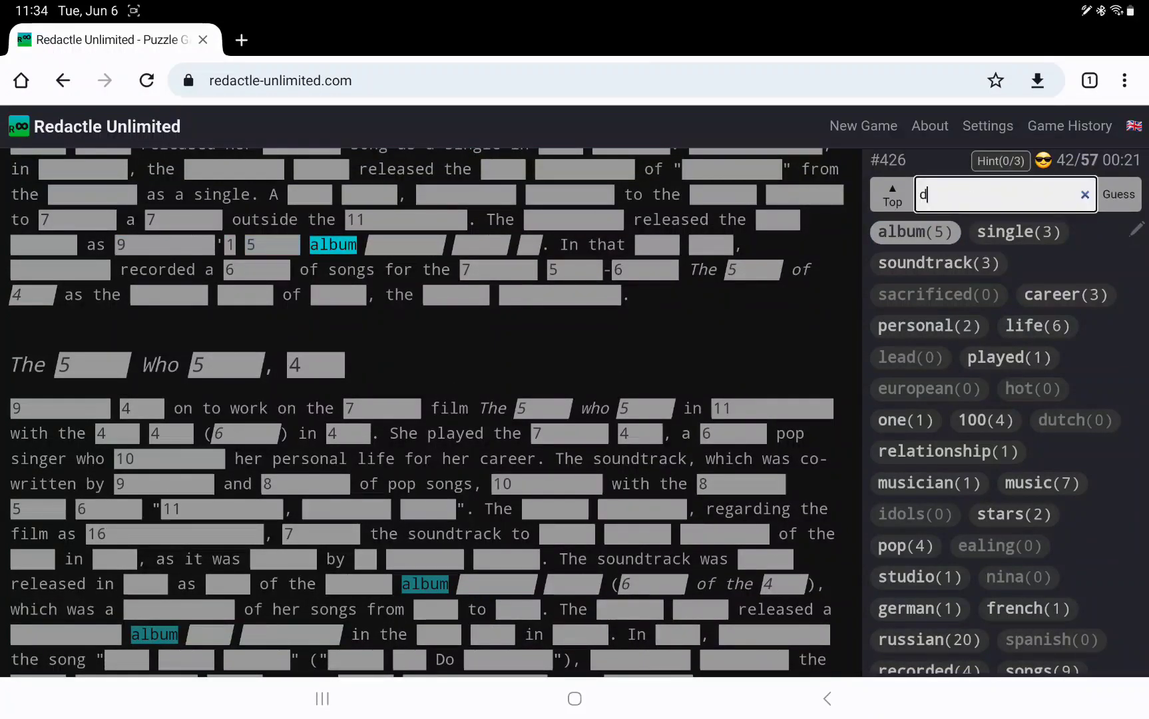
text(ebut)
key(Return)
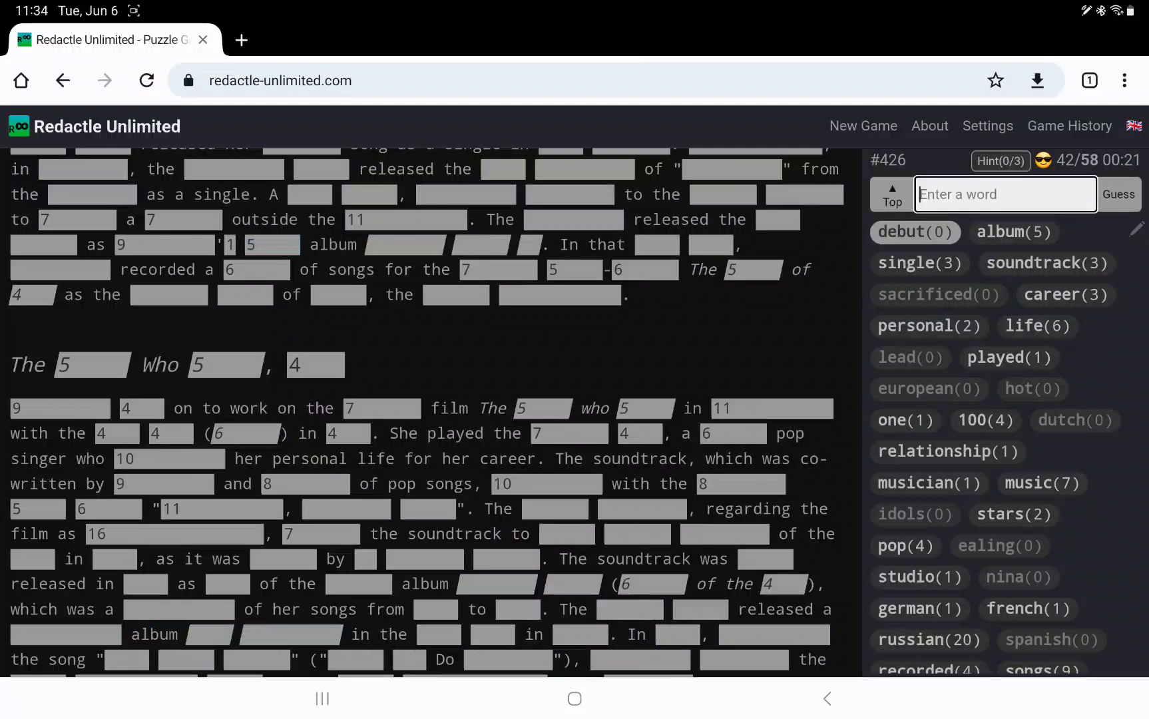
click(1014, 231)
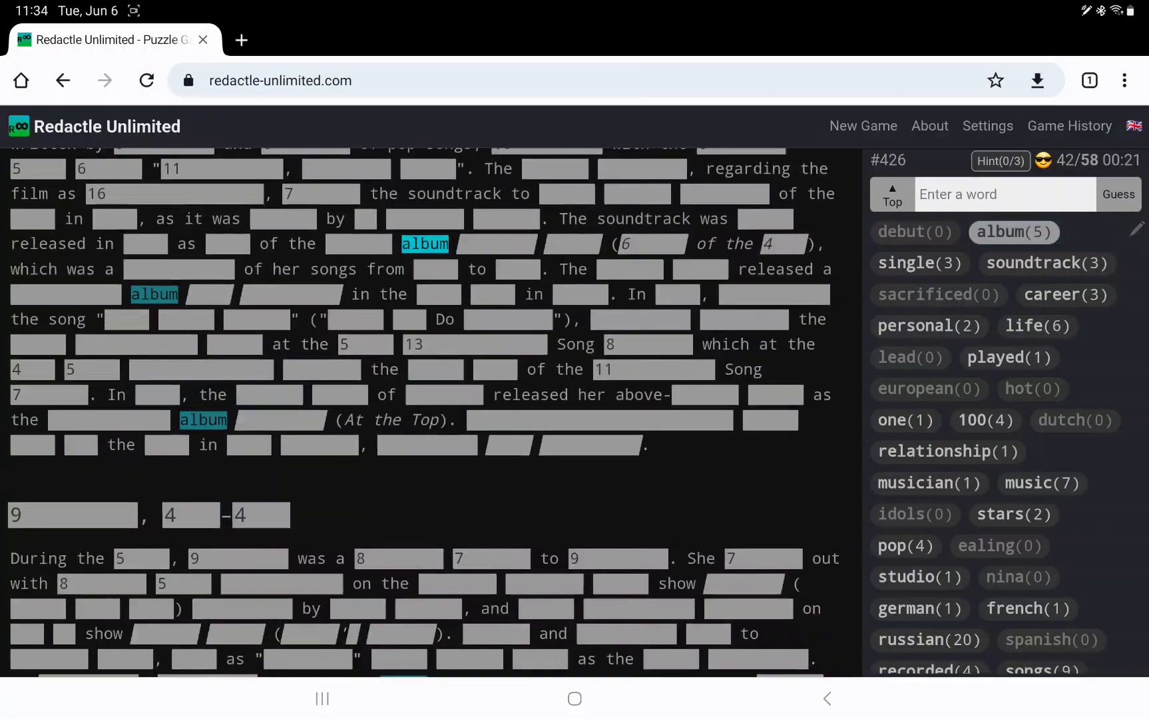
click(358, 243)
click(145, 243)
Show word lengths after 'soundtrack was', 'album', 'which was a', 'from' and 'to'
click(765, 218)
click(227, 244)
click(498, 243)
click(567, 244)
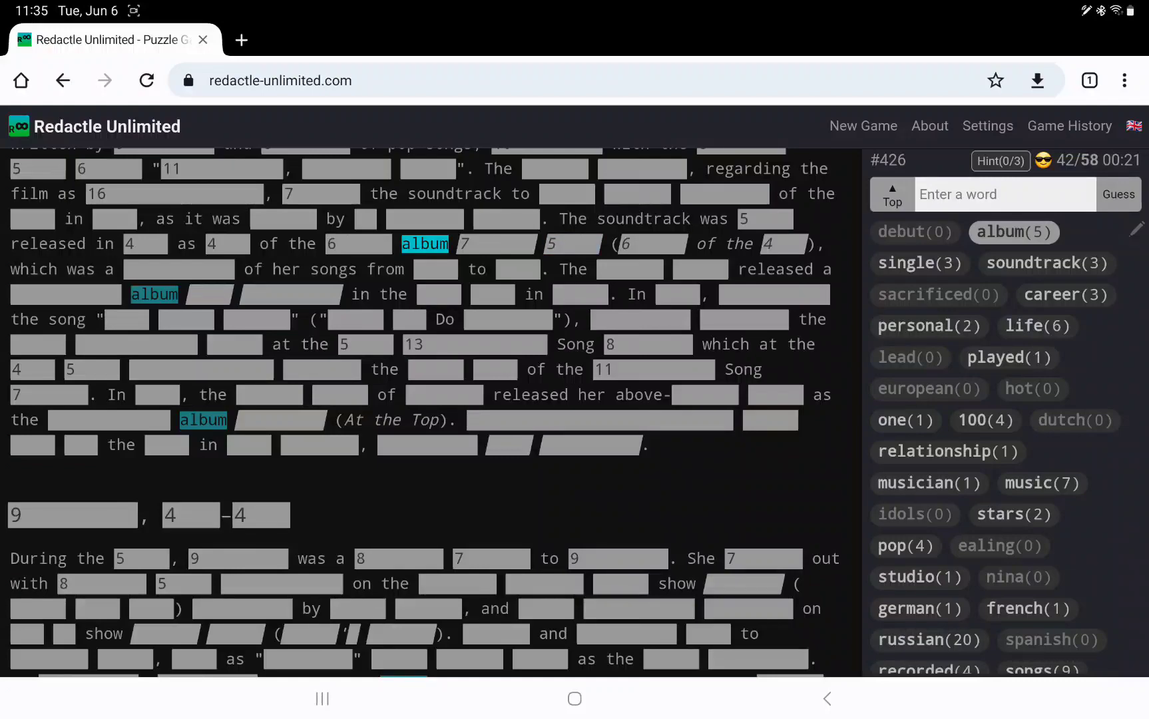
click(179, 269)
click(436, 269)
click(517, 269)
text(co)
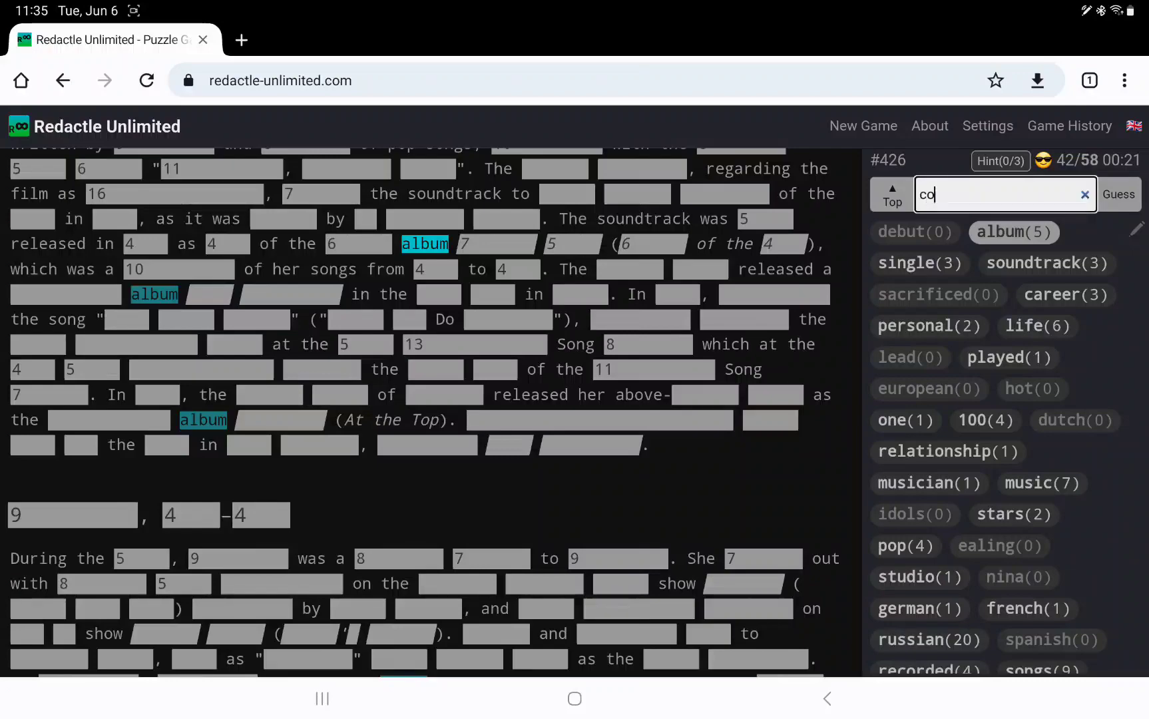
text(llection)
Guess 'collection' and show lengths of the hidden song-title words
key(Return)
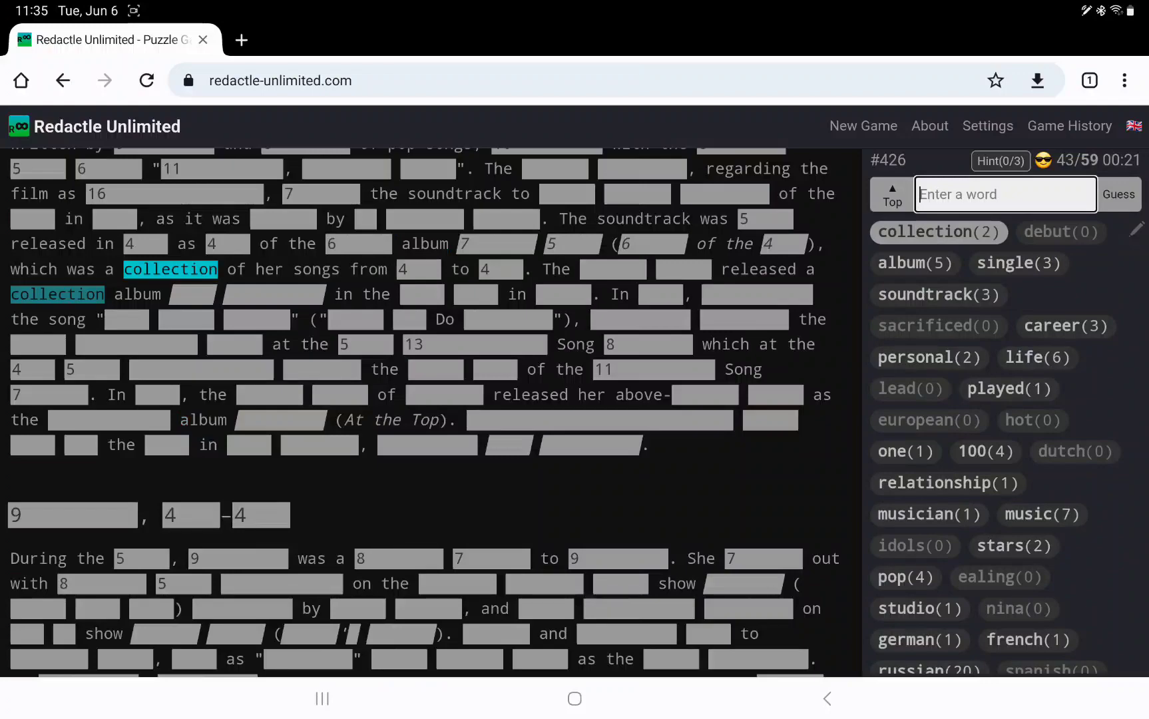
click(355, 319)
click(409, 318)
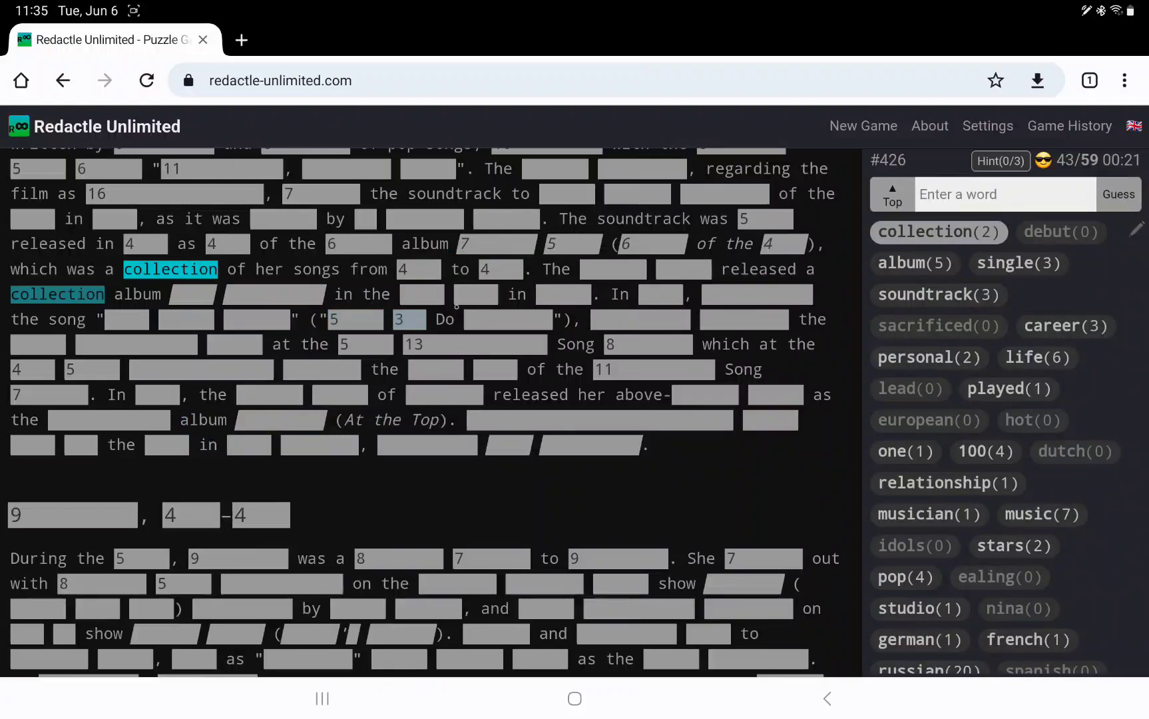
click(508, 319)
Guess who, can, anything and woman, then return to the top of the article
click(1005, 194)
text(w)
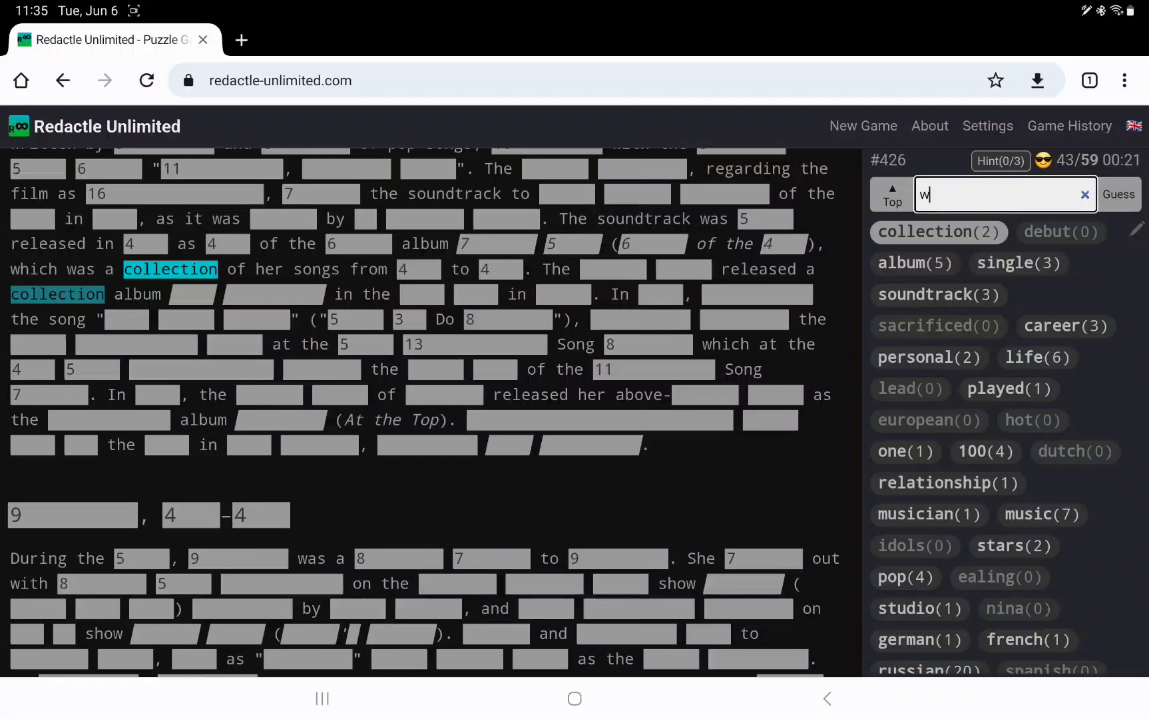
text(ho)
key(Return)
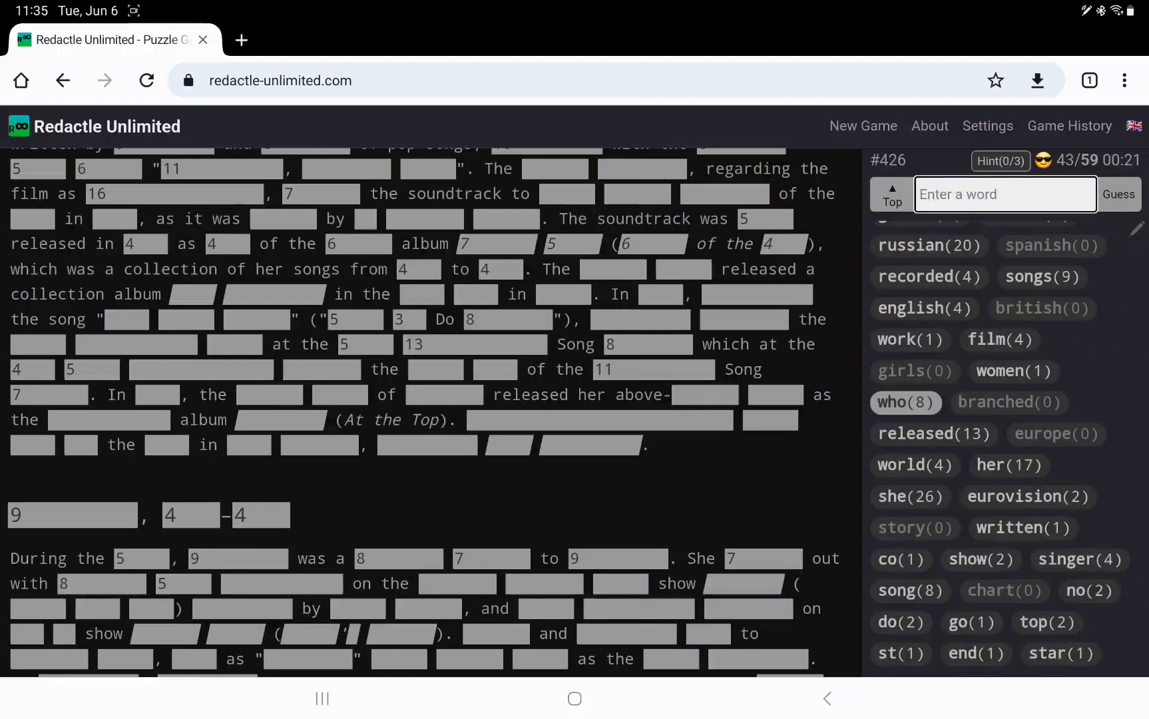
text(can)
key(Return)
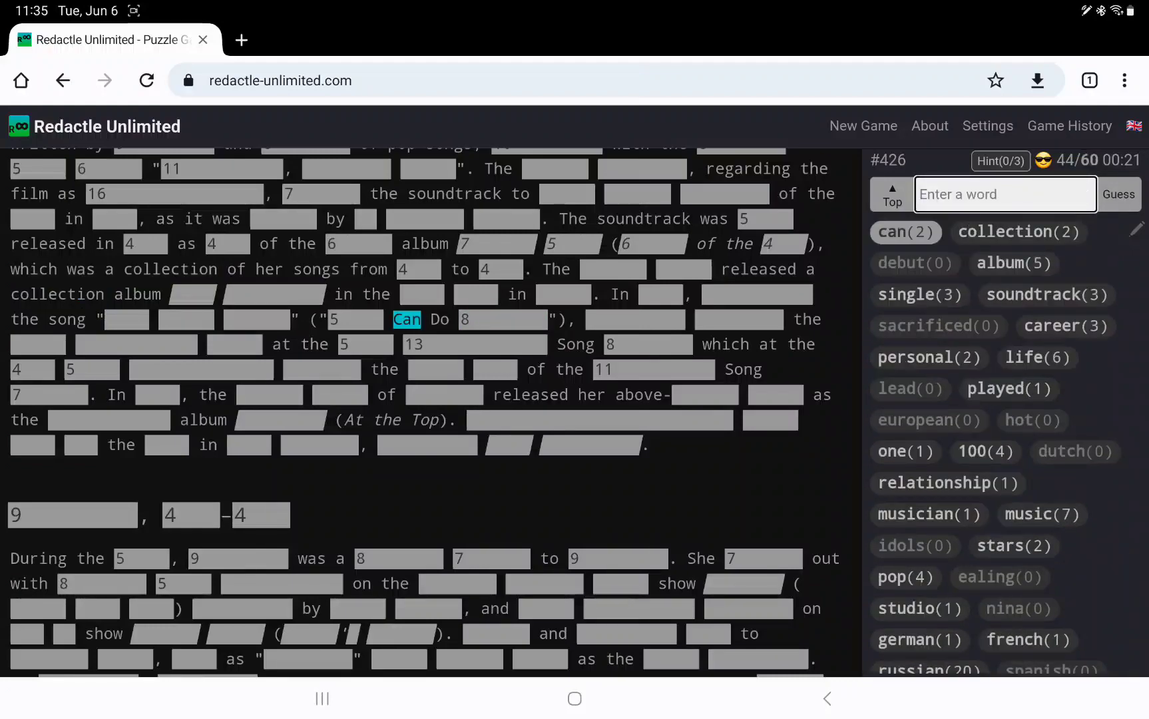
text(anythi)
text(ng)
key(Return)
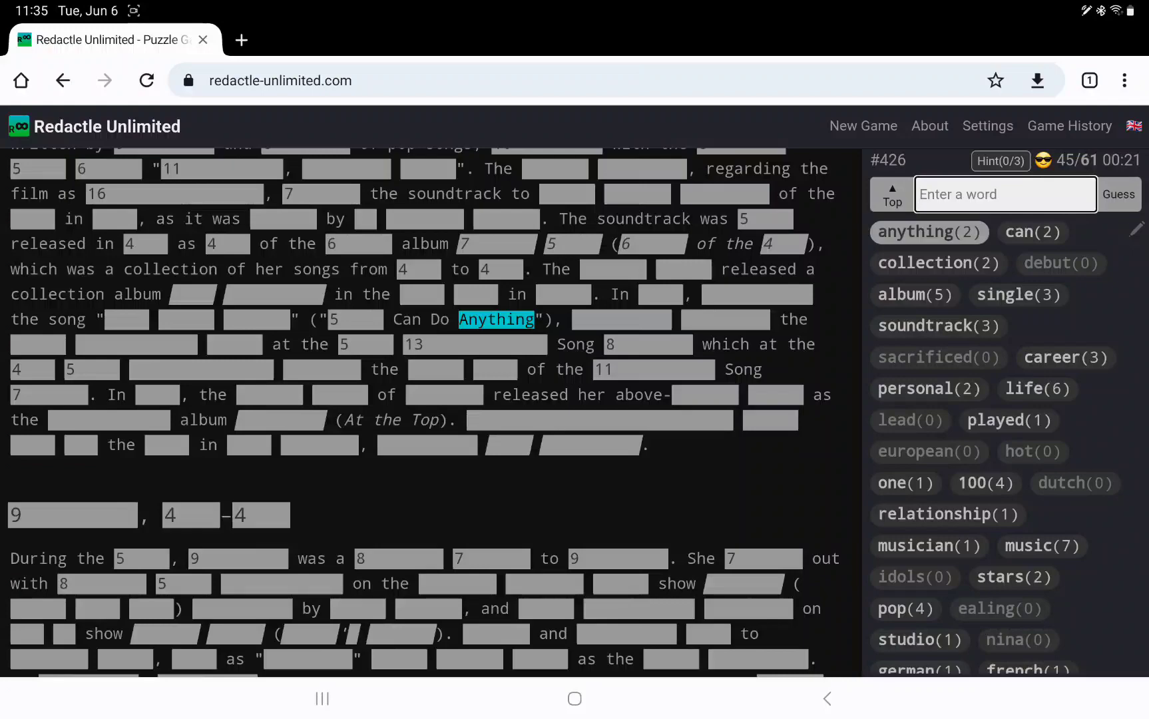
text(woman)
key(Return)
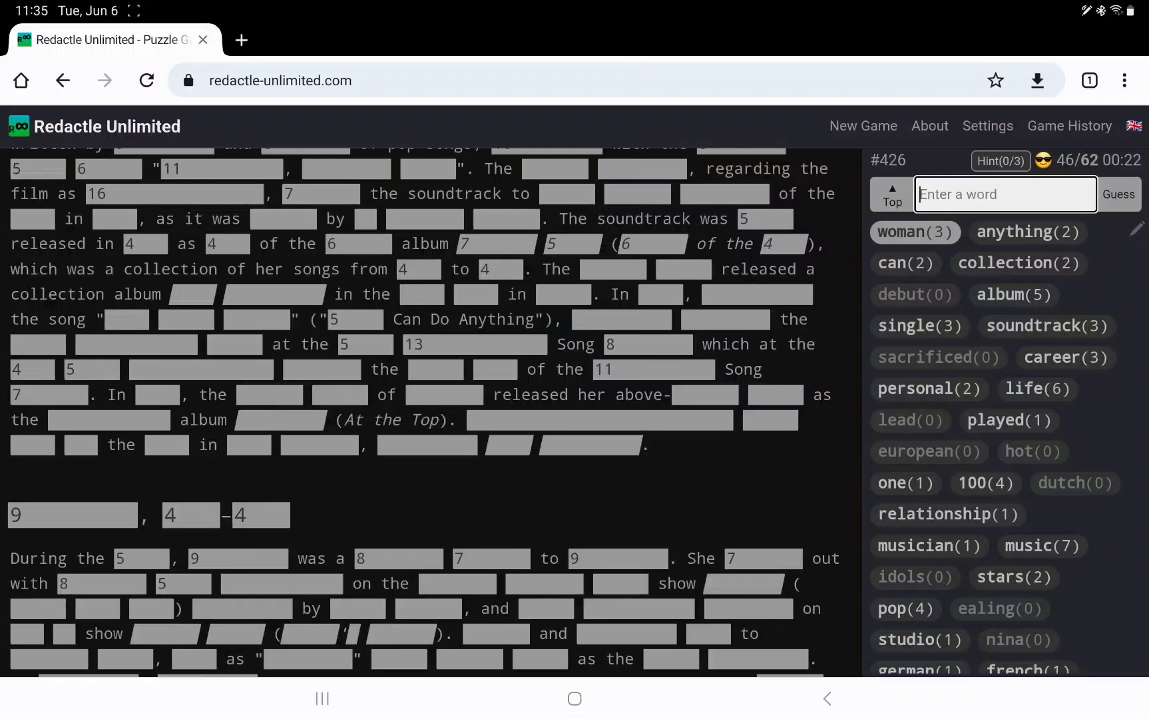
click(892, 194)
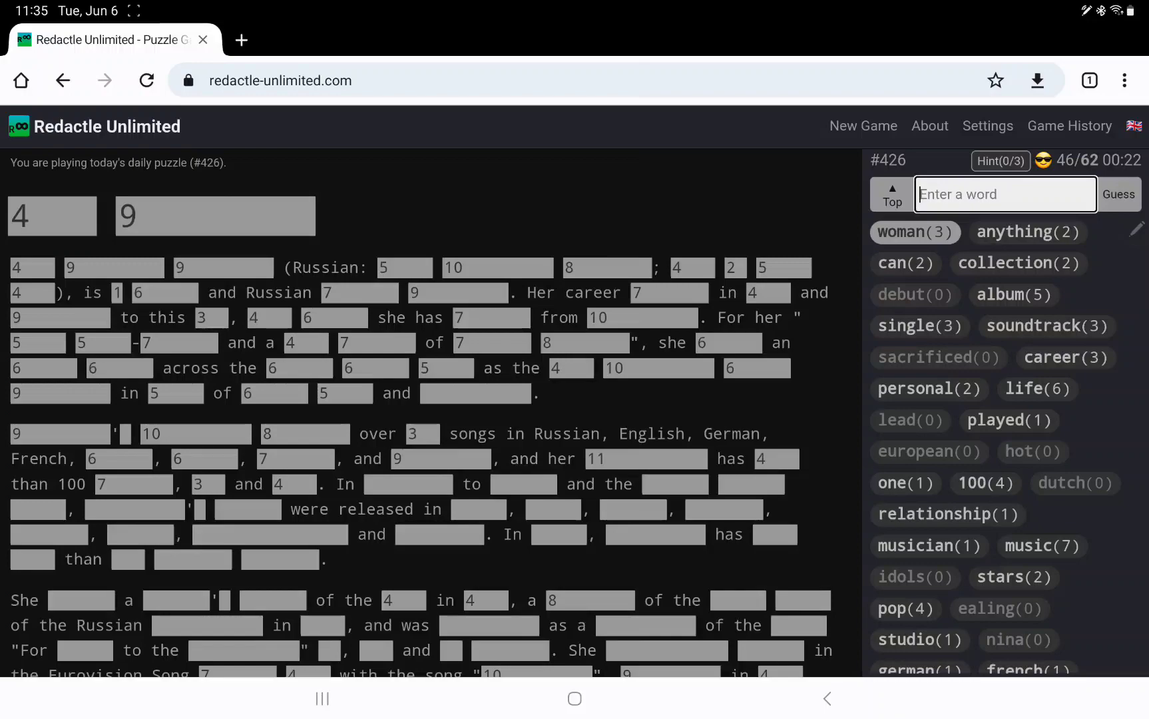
text(started)
Guess 'started', 'continues', 'day' and 'front'; 'front' finds no matches
key(Return)
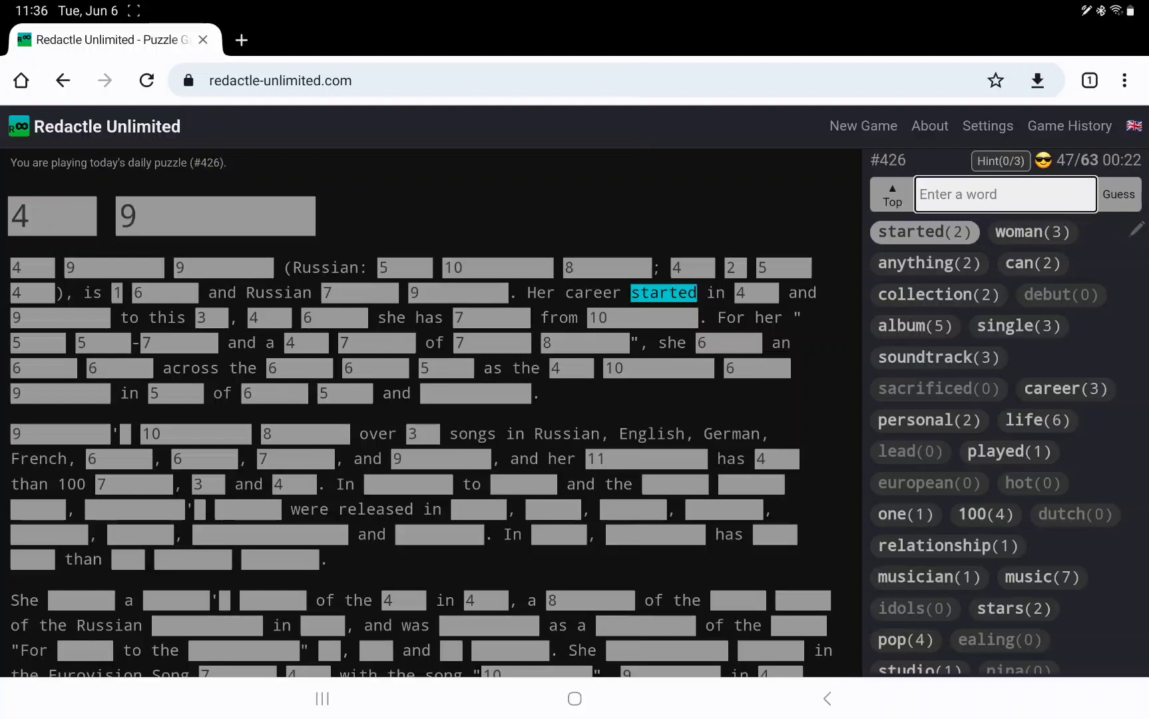
text(contin)
text(ues)
key(Return)
text(day)
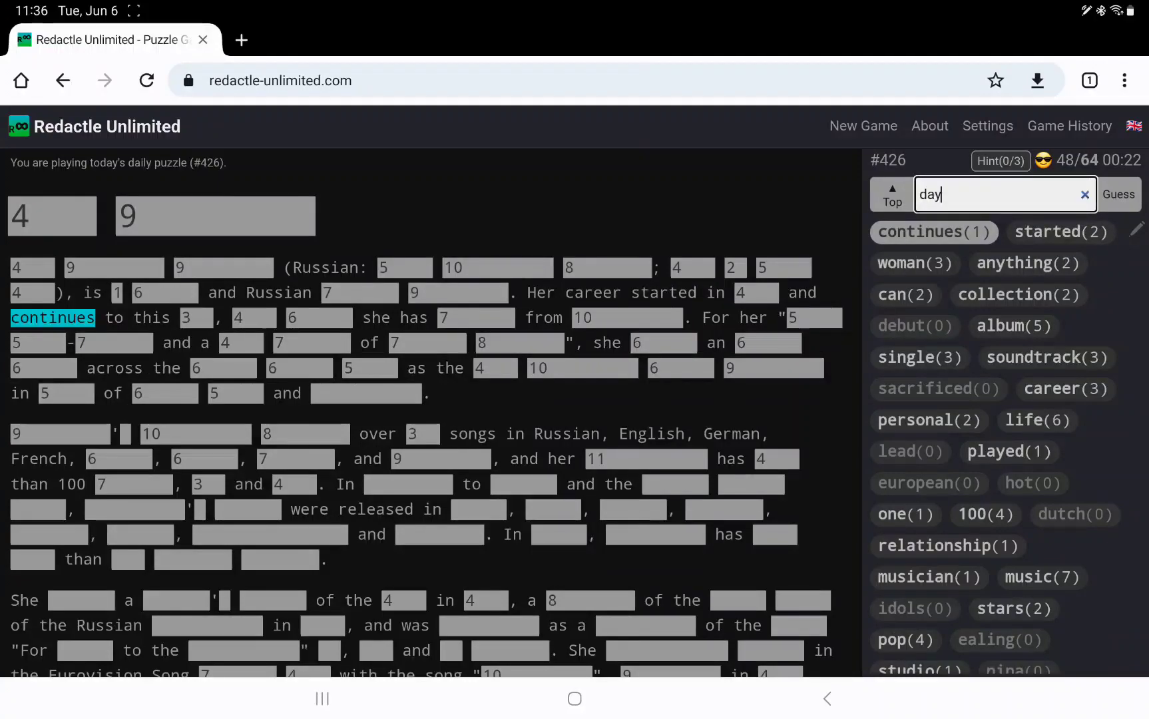
key(Return)
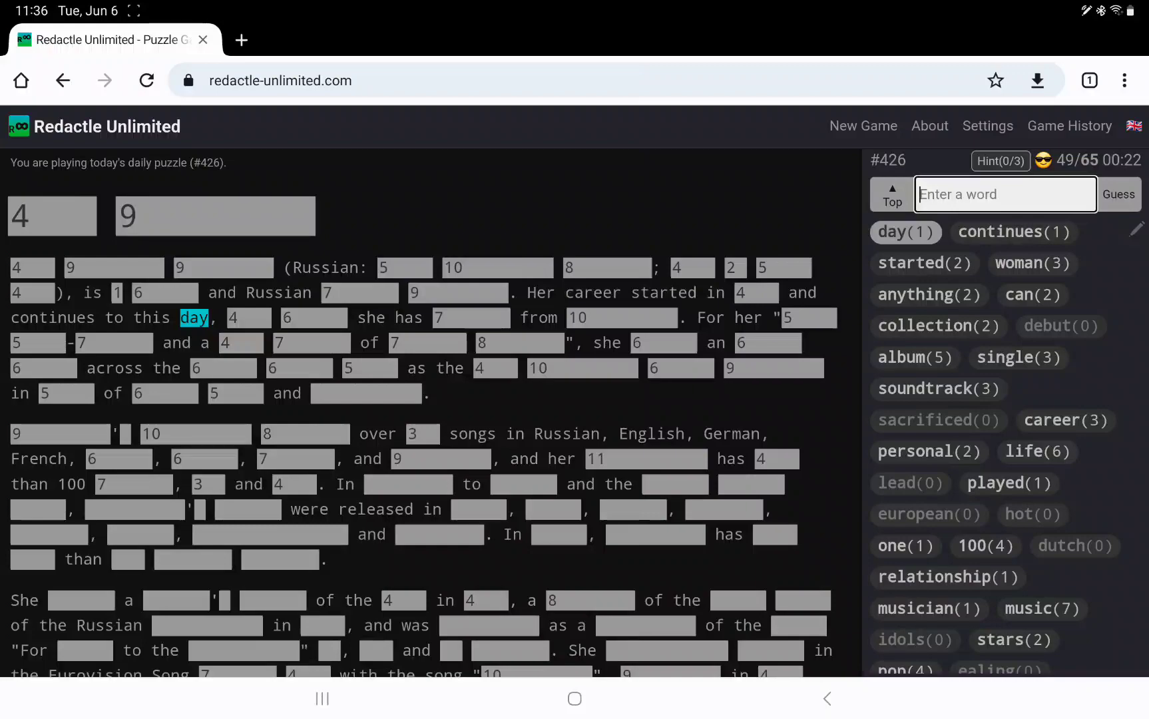
text(front)
key(Return)
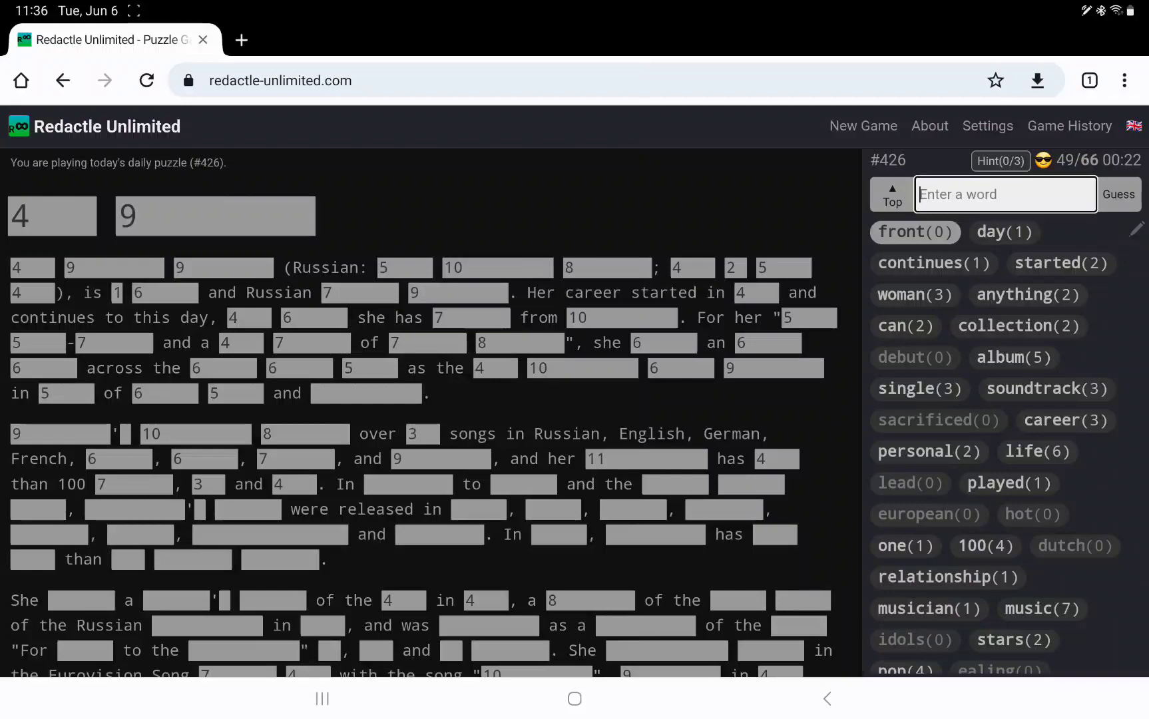
Jump to 'started' and reveal lengths of the hidden words following it
click(1059, 262)
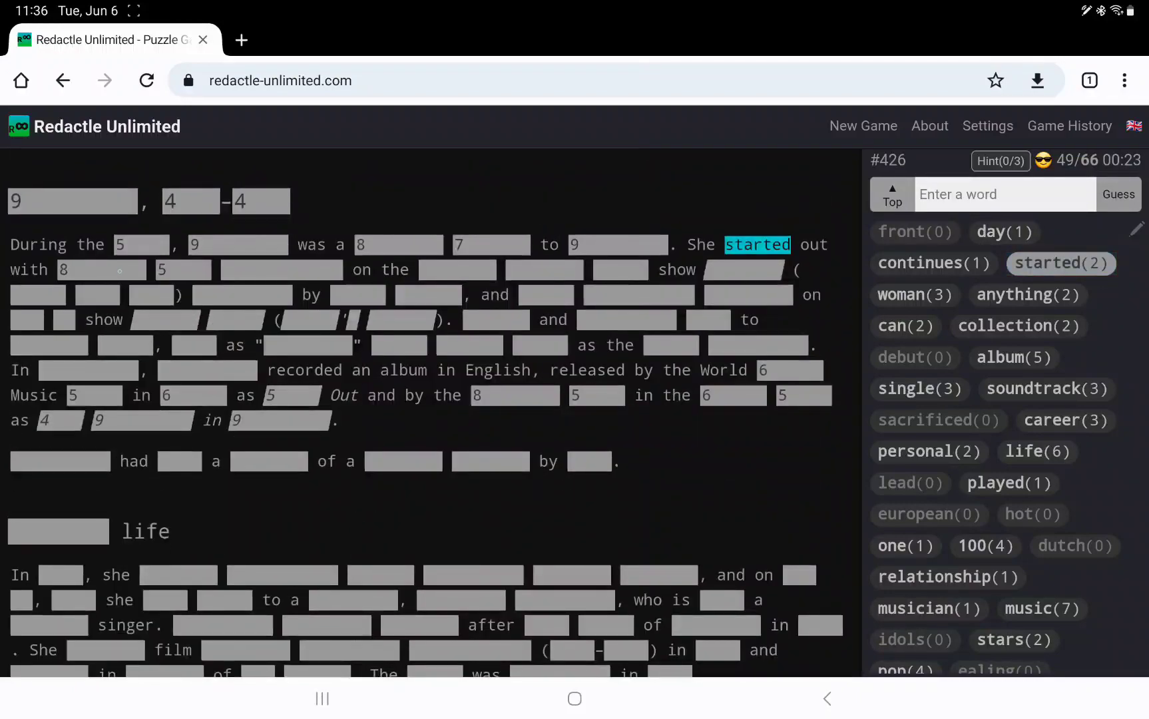
click(281, 269)
click(480, 264)
click(544, 269)
click(626, 272)
click(743, 270)
click(98, 295)
click(151, 295)
scroll(430, 405, down, 1)
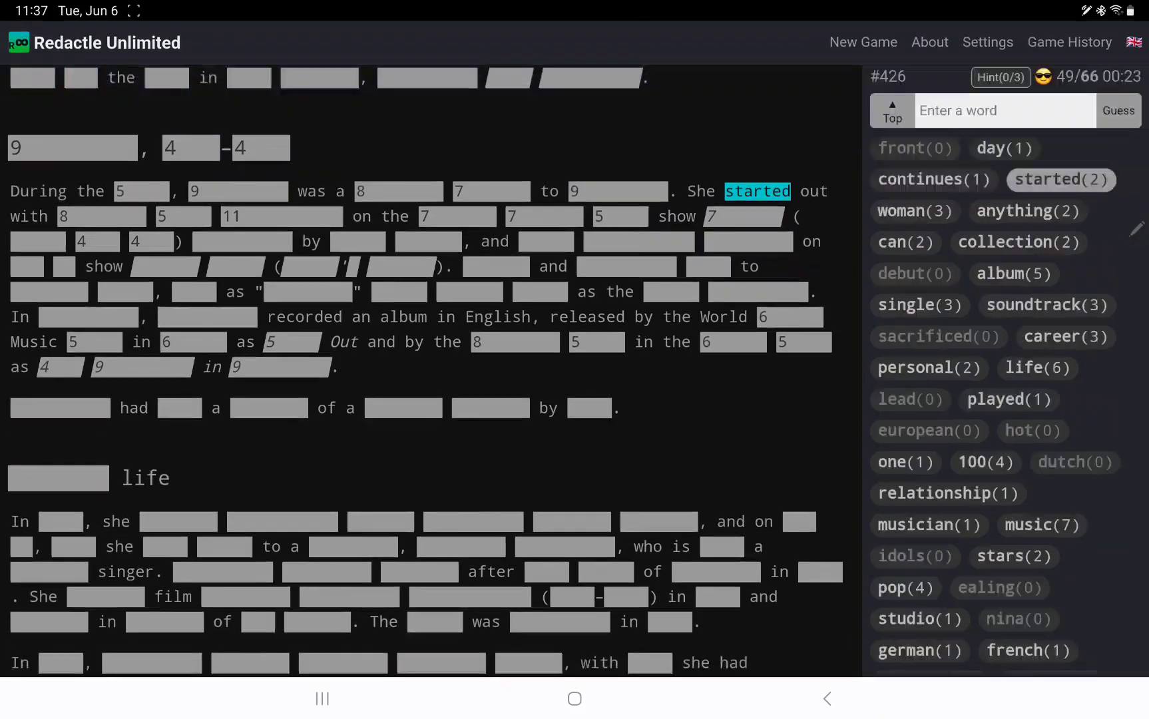
Reveal letter counts for the 'life' heading and its opening hidden words
click(86, 474)
scroll(430, 404, down, 3)
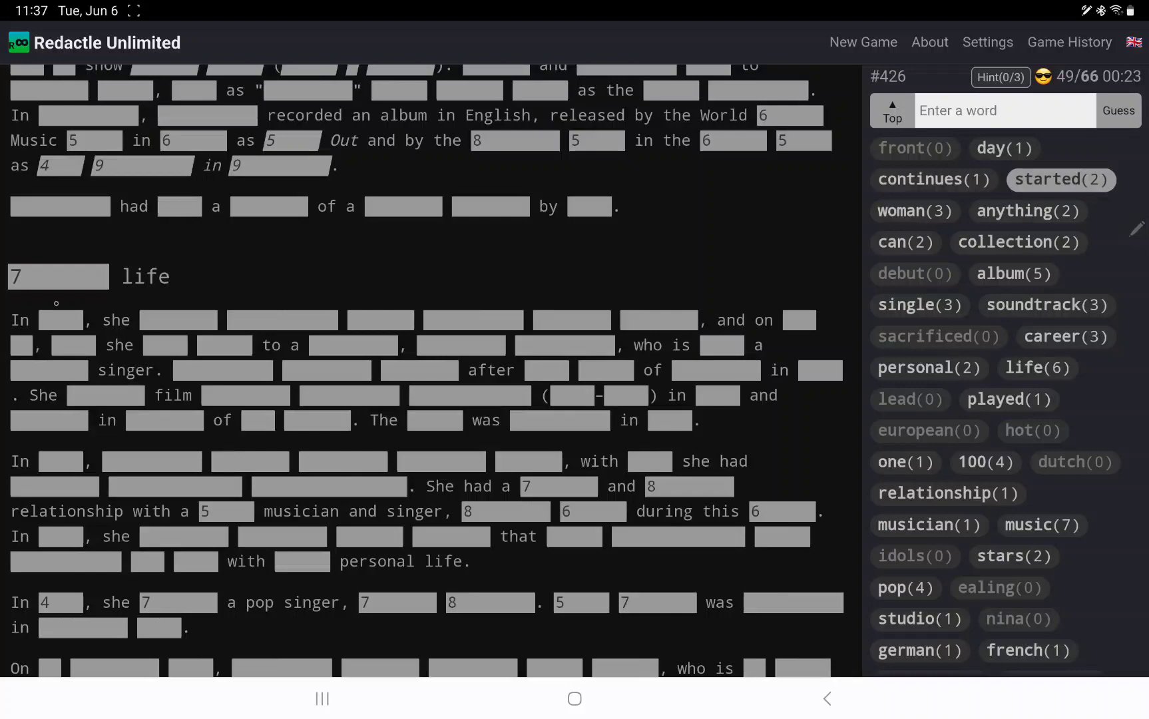
click(71, 316)
click(198, 311)
click(263, 316)
click(381, 320)
click(473, 321)
text(marri)
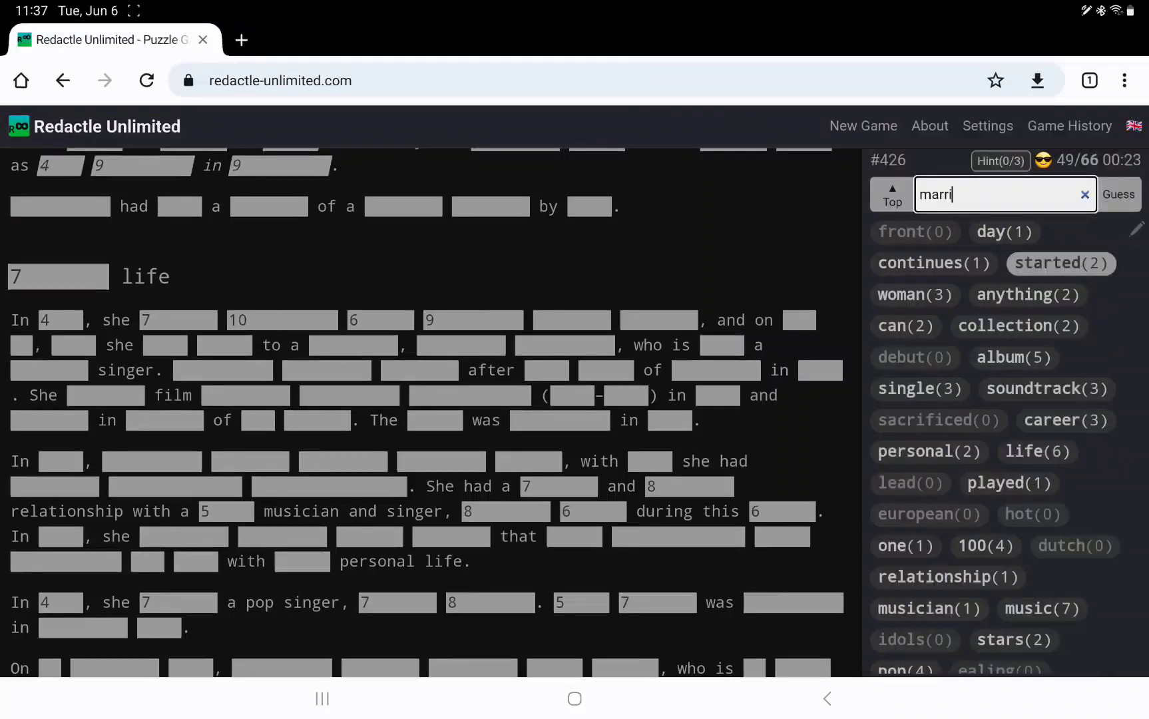
text(ed)
Guess 'married' and 'television', then reveal hidden-word lengths in the first credits bullet
key(Return)
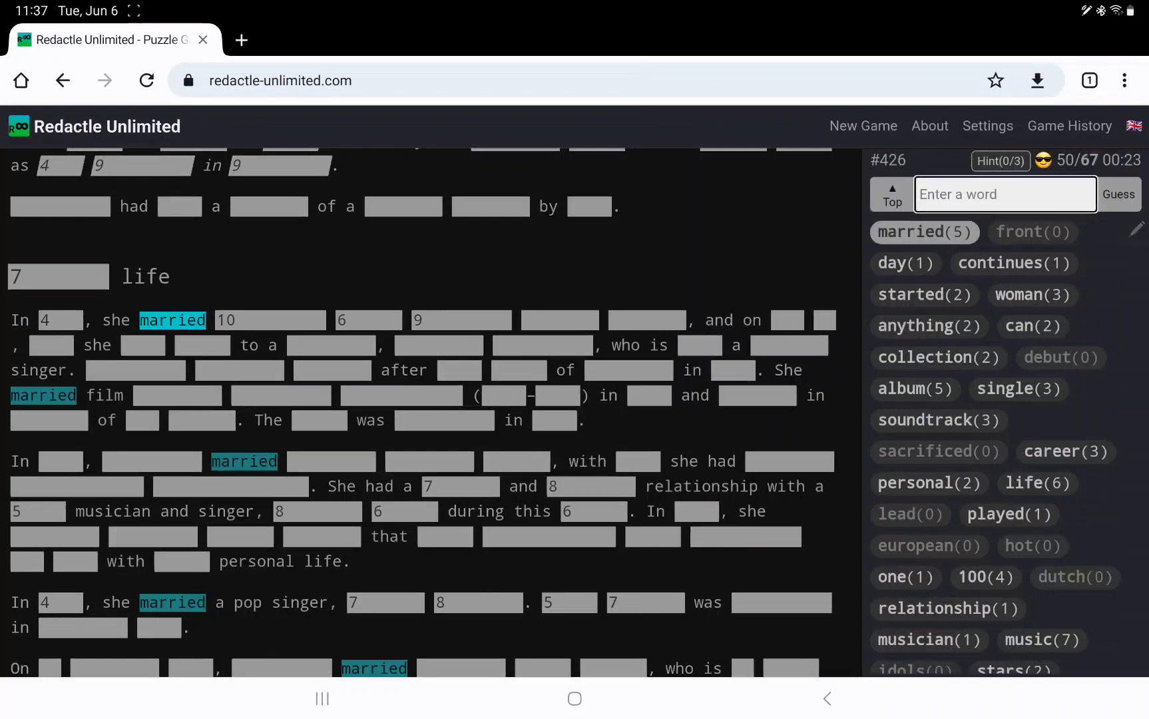
text(televis)
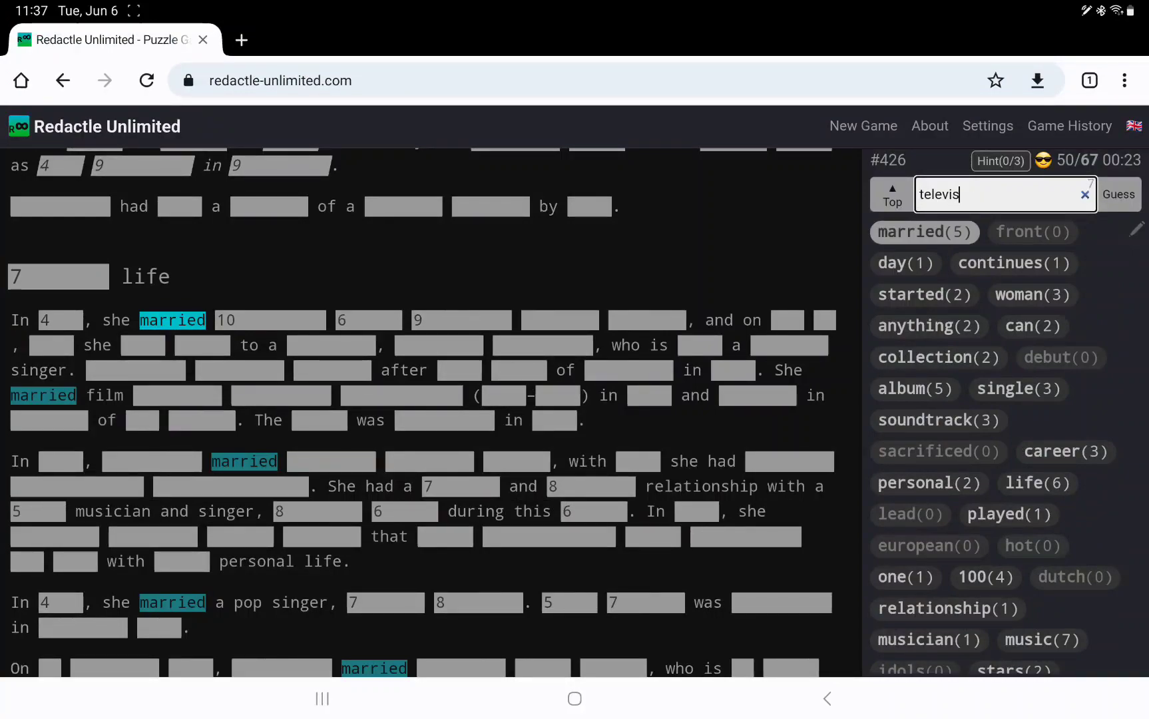
text(ion)
key(Return)
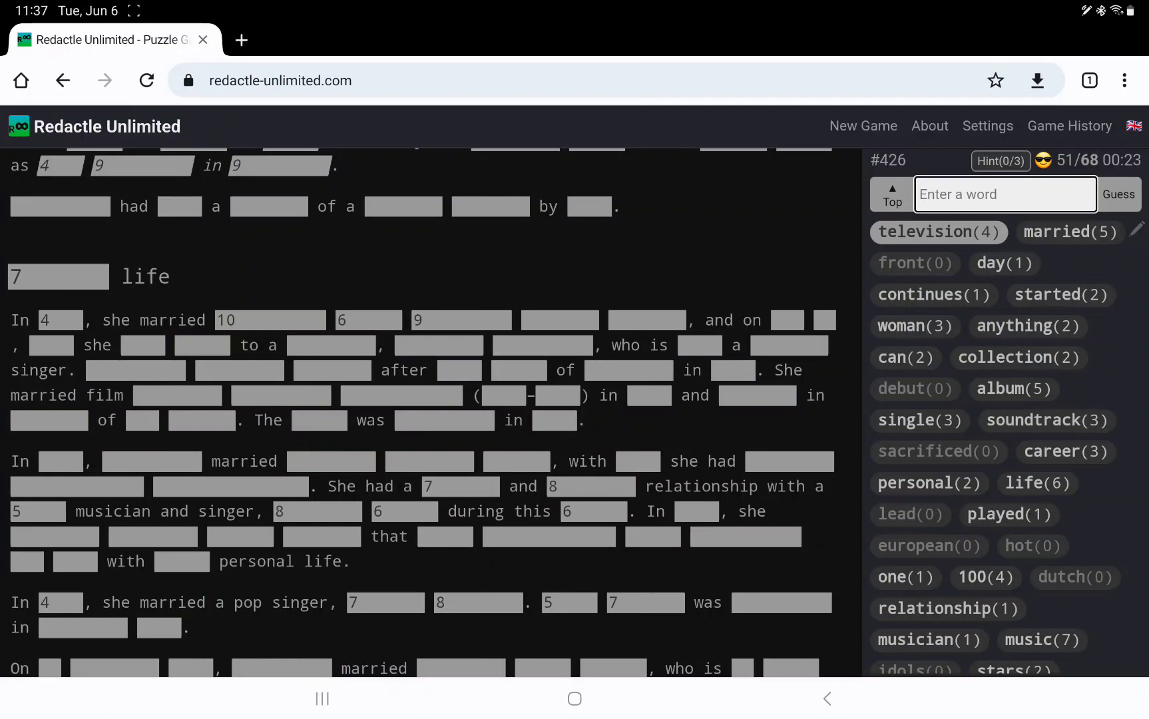
click(938, 232)
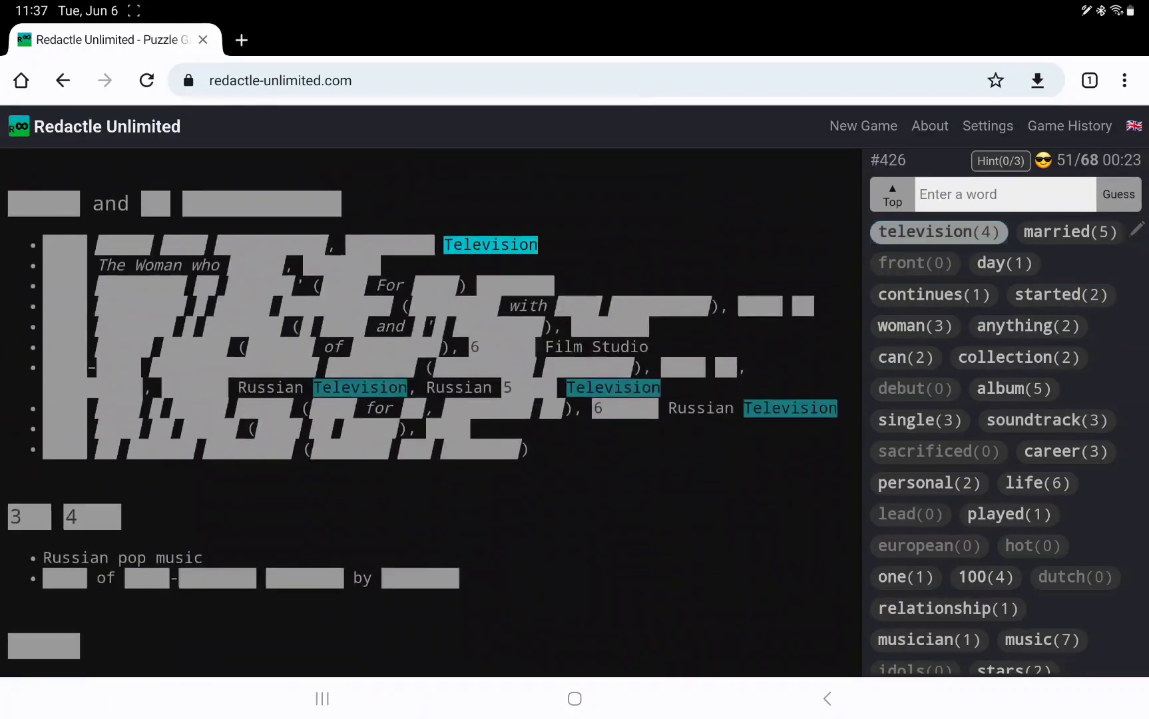
click(390, 244)
click(65, 244)
click(124, 244)
click(269, 245)
click(185, 244)
Reveal letter counts in the second and third credits bullets, and guess 'loved'
click(76, 264)
click(260, 264)
click(343, 285)
click(436, 285)
text(lo)
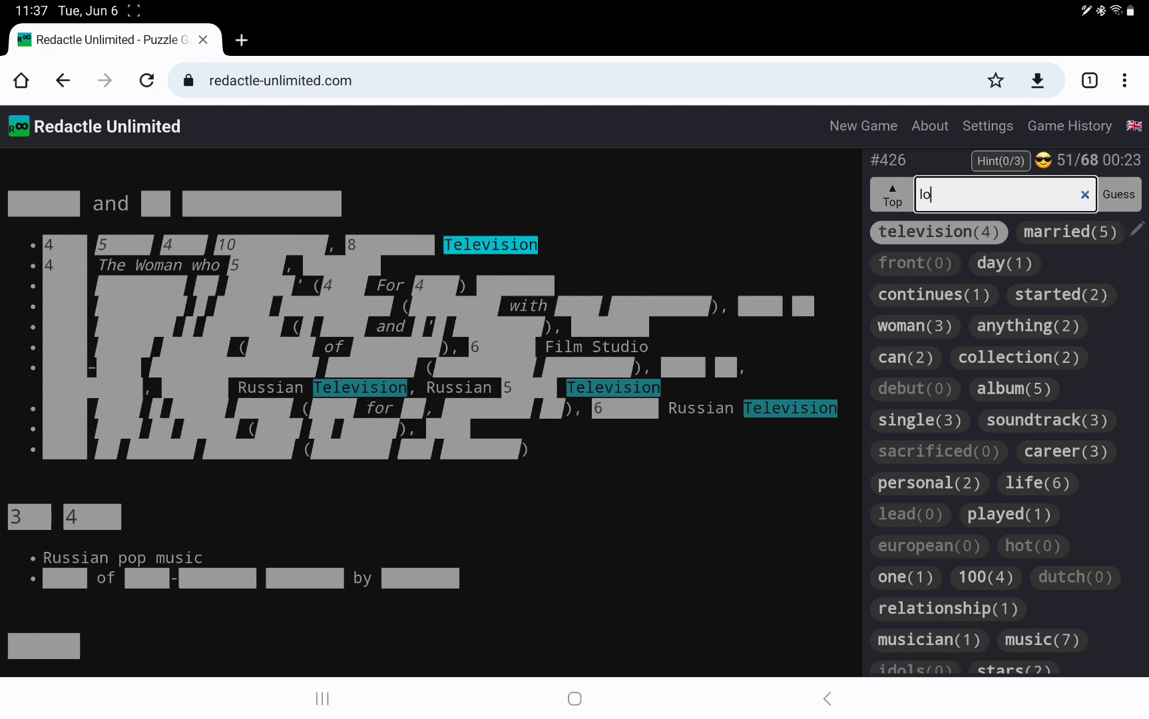
text(ved)
key(Return)
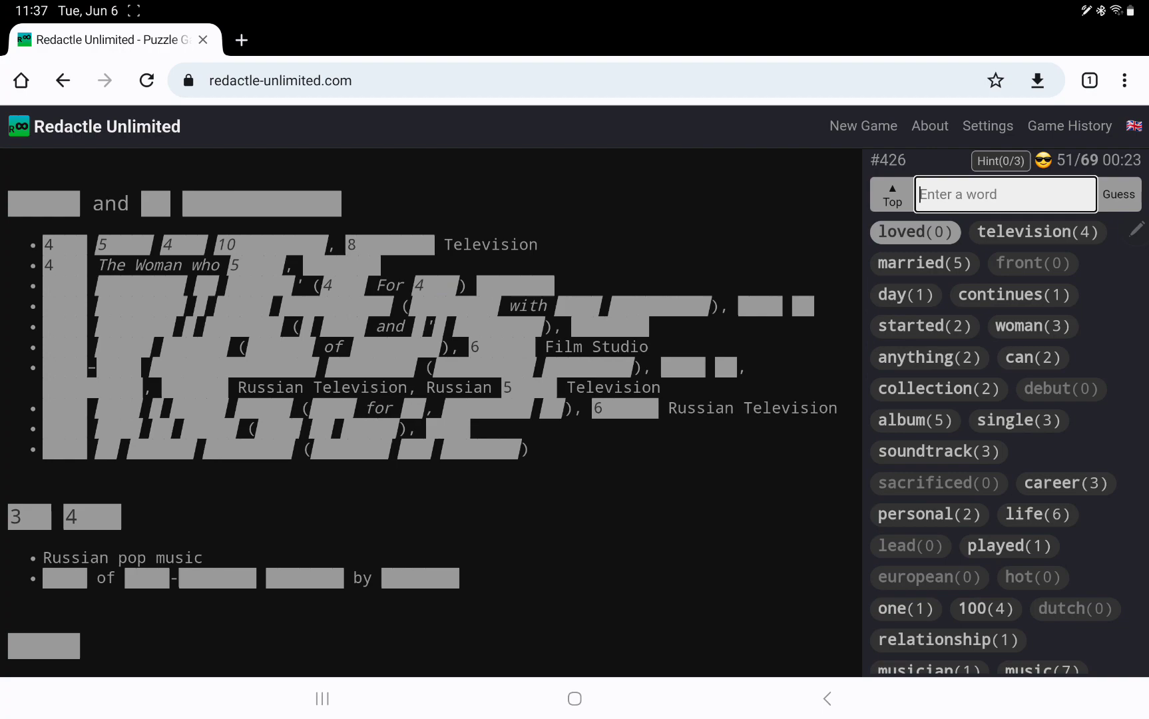
Reveal letter counts in the last credits bullet and guess 'singers'
click(64, 578)
click(147, 577)
click(218, 577)
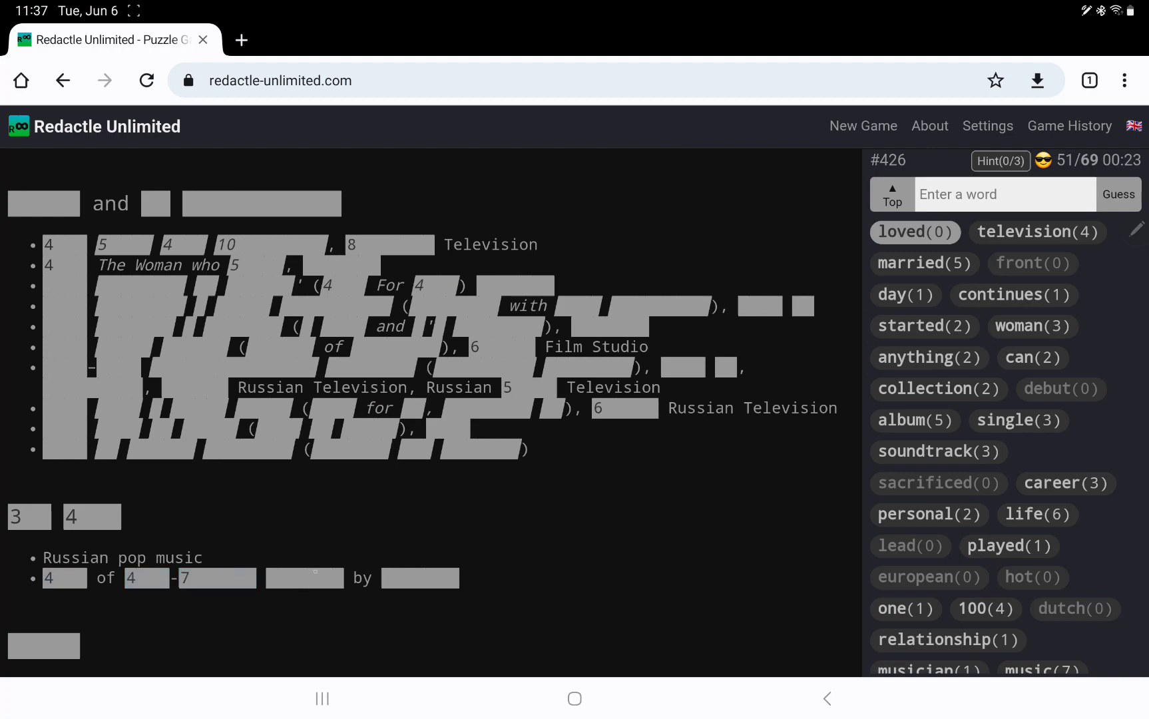
click(314, 577)
click(411, 569)
text(singers)
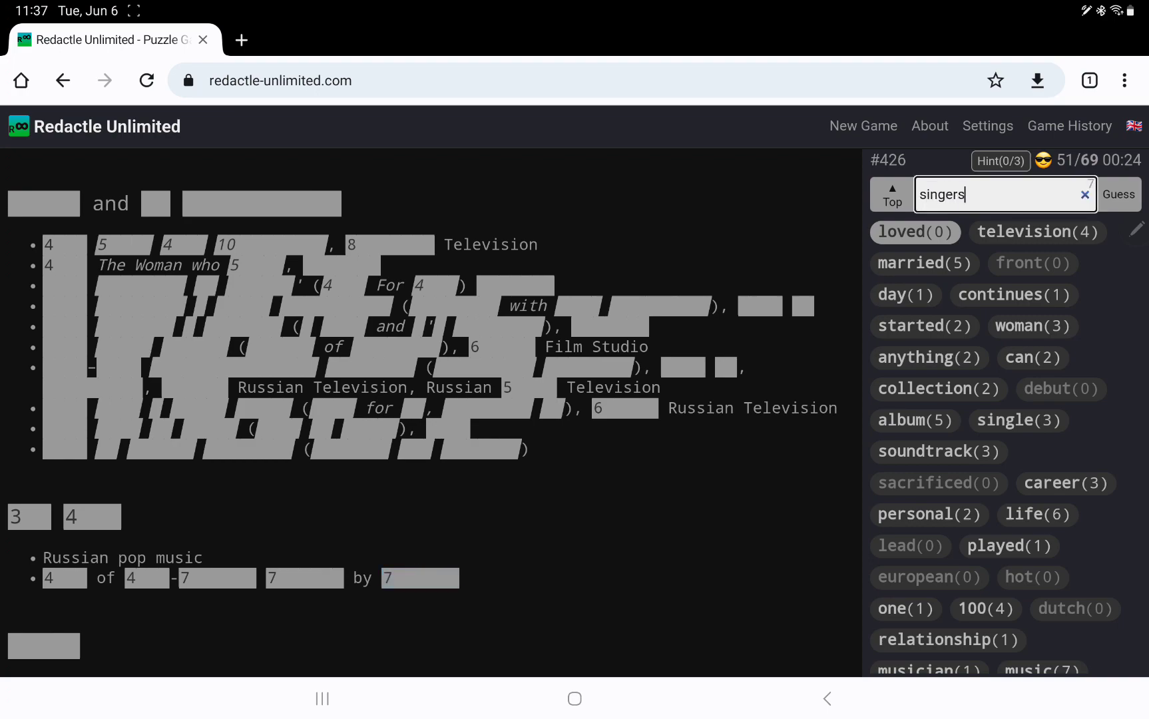
key(Return)
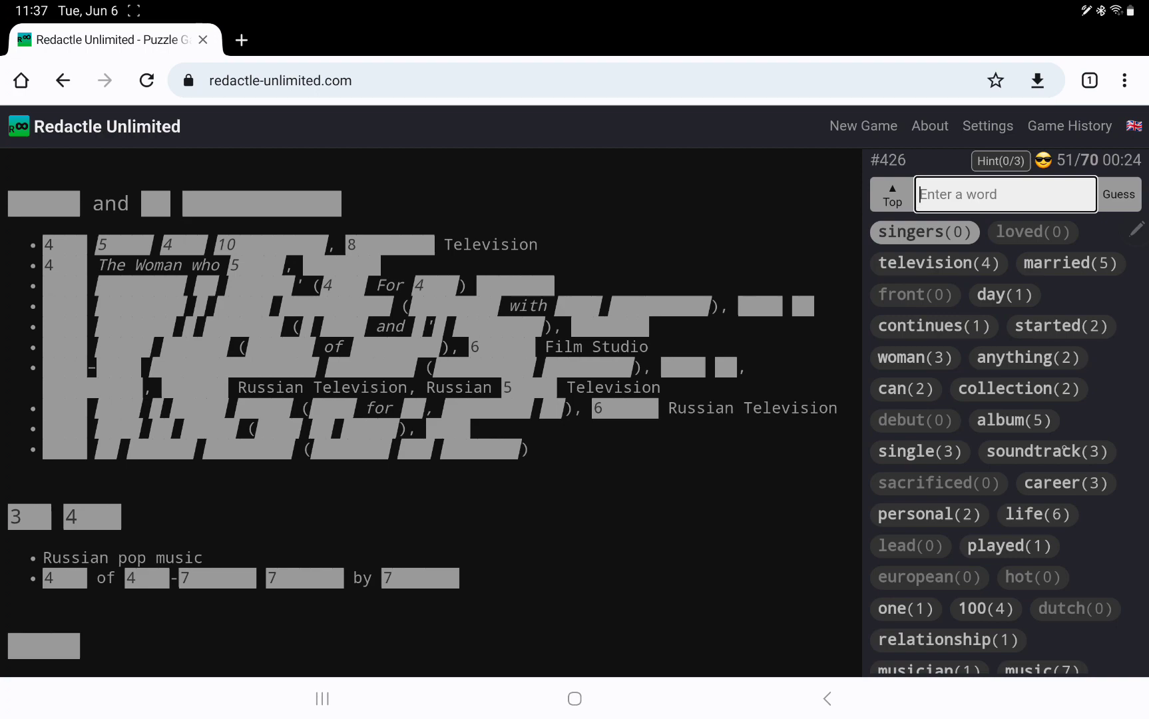
click(1066, 450)
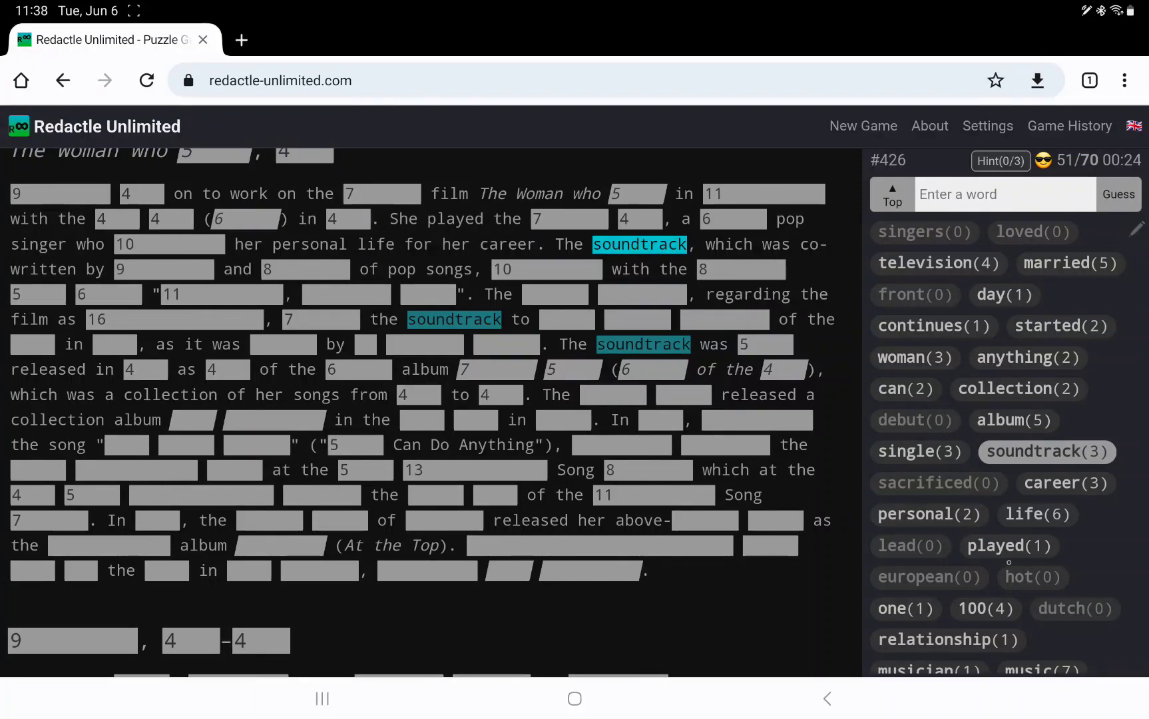
scroll(1015, 486, down, 3)
scroll(1013, 579, down, 3)
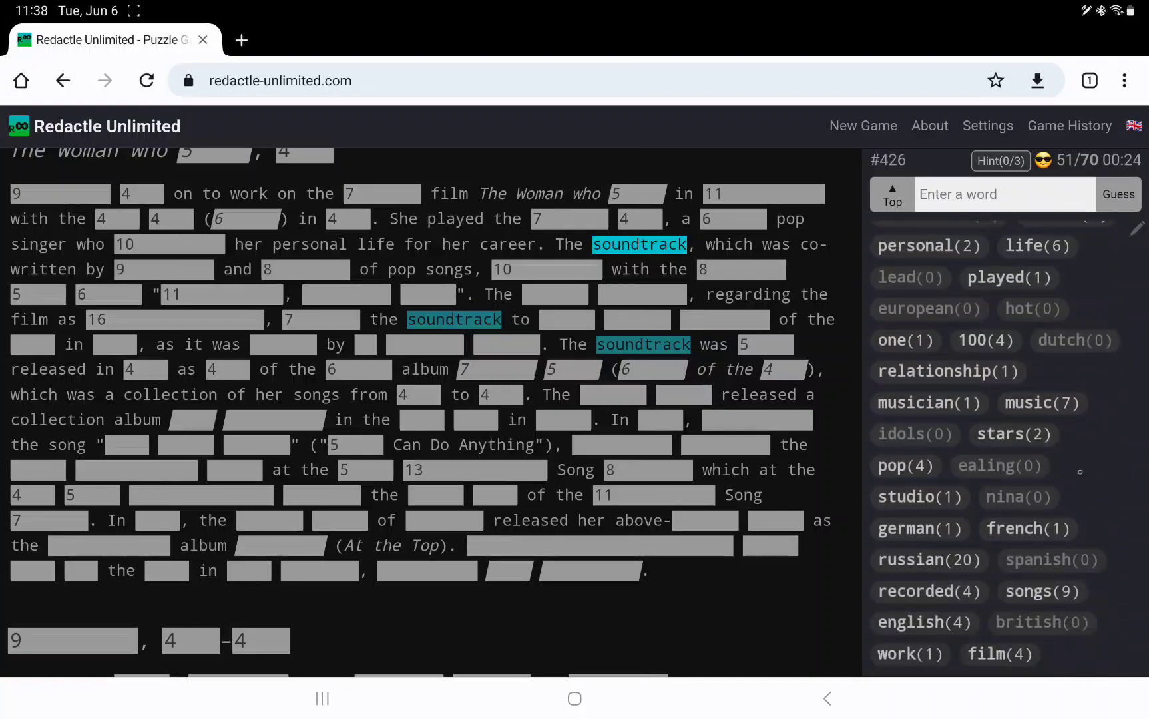
scroll(996, 449, down, 2)
Step through occurrences of 'songs' to reach the Songs entry in the discography
click(1041, 462)
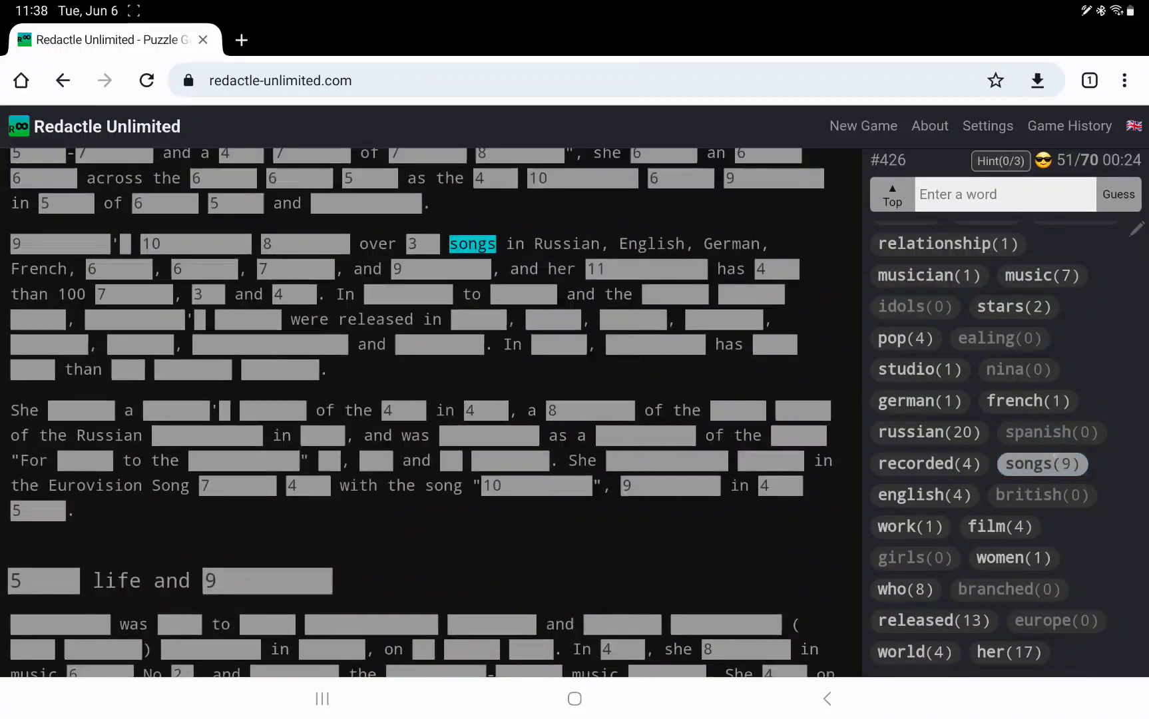
click(1040, 463)
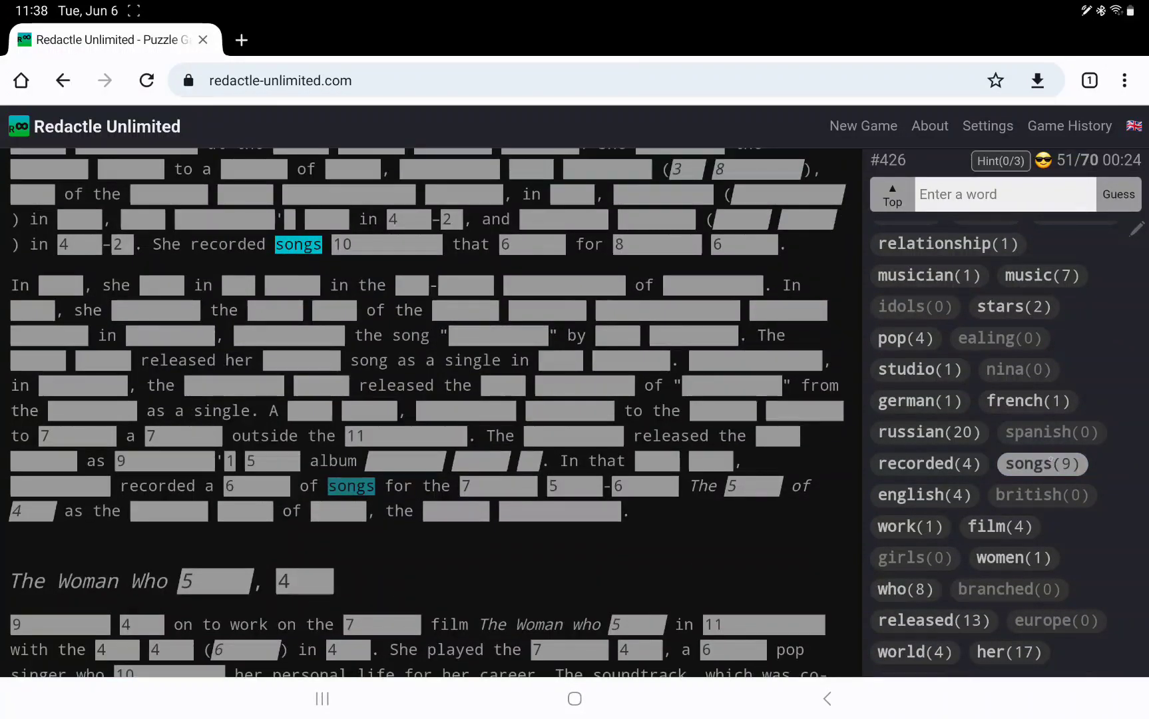
click(1041, 463)
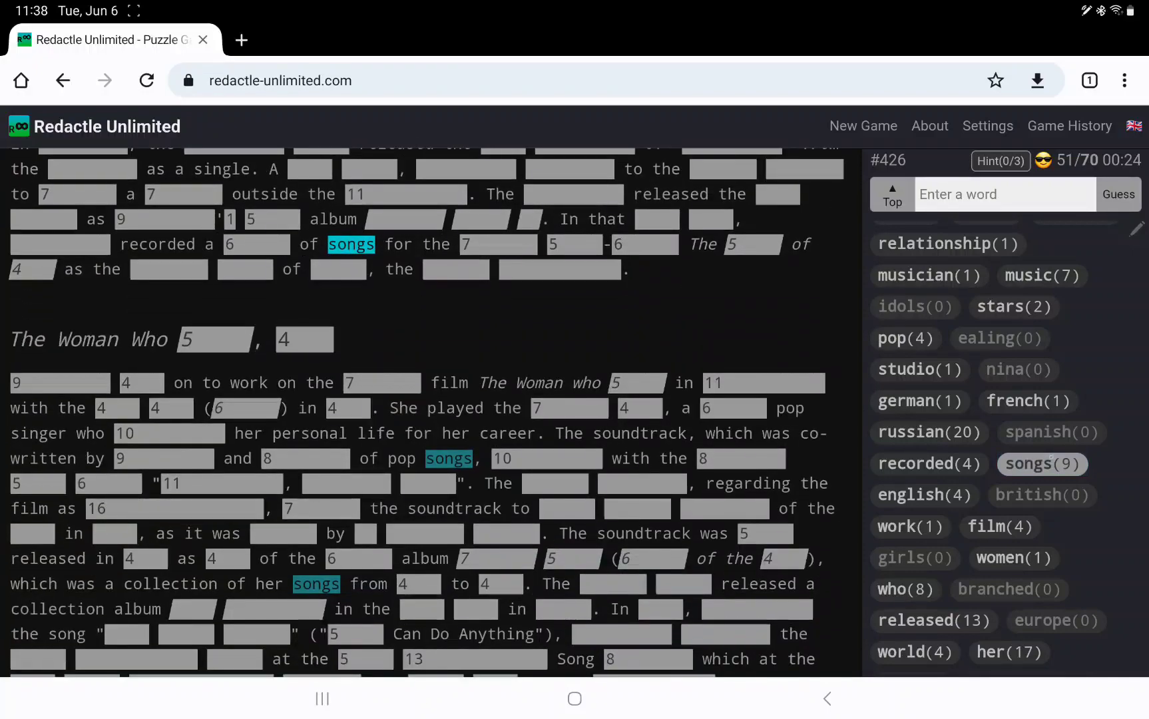
click(1041, 463)
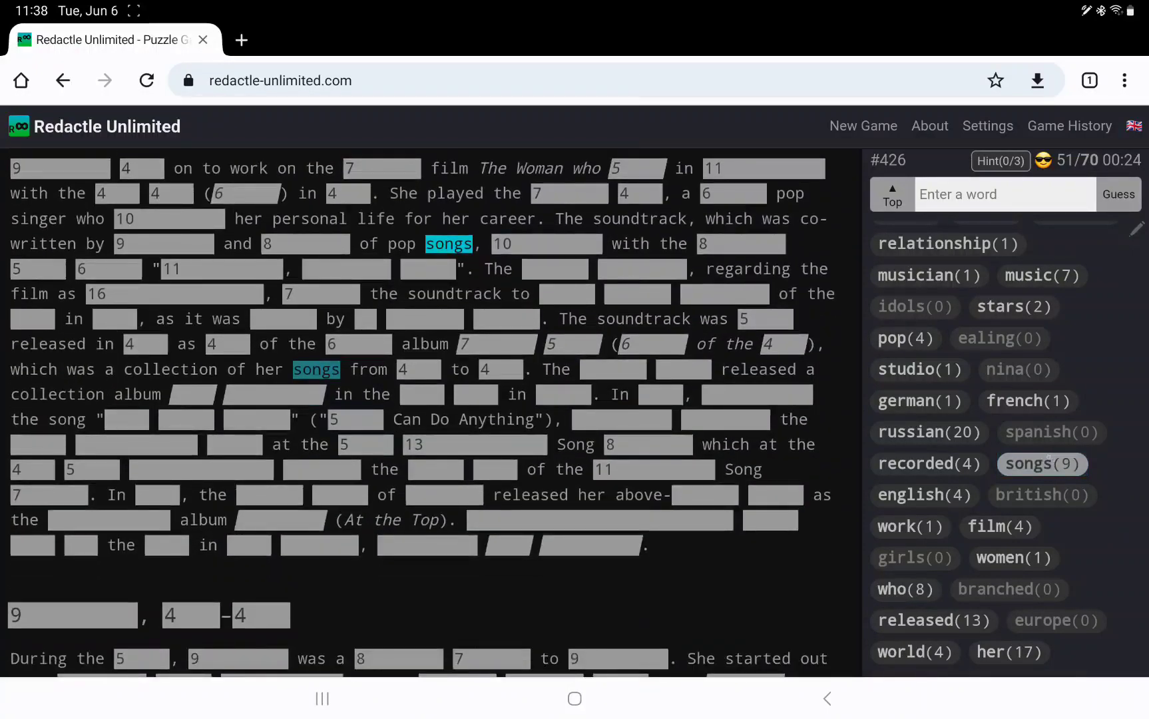
click(1041, 463)
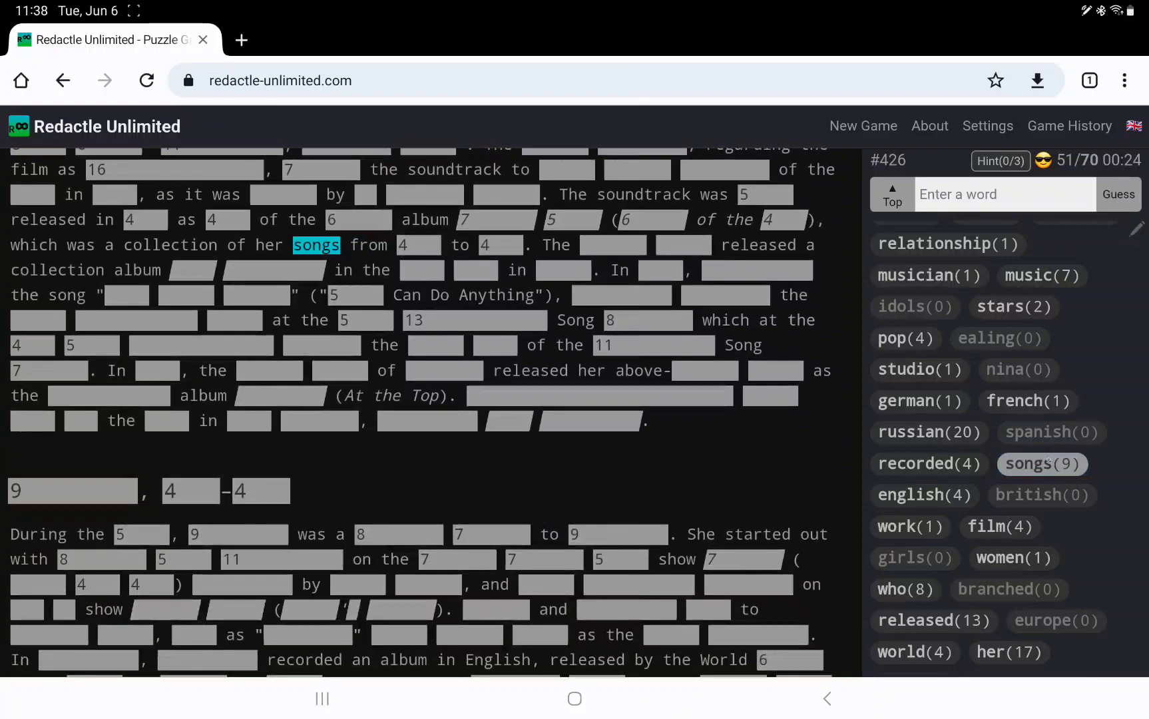
click(1041, 462)
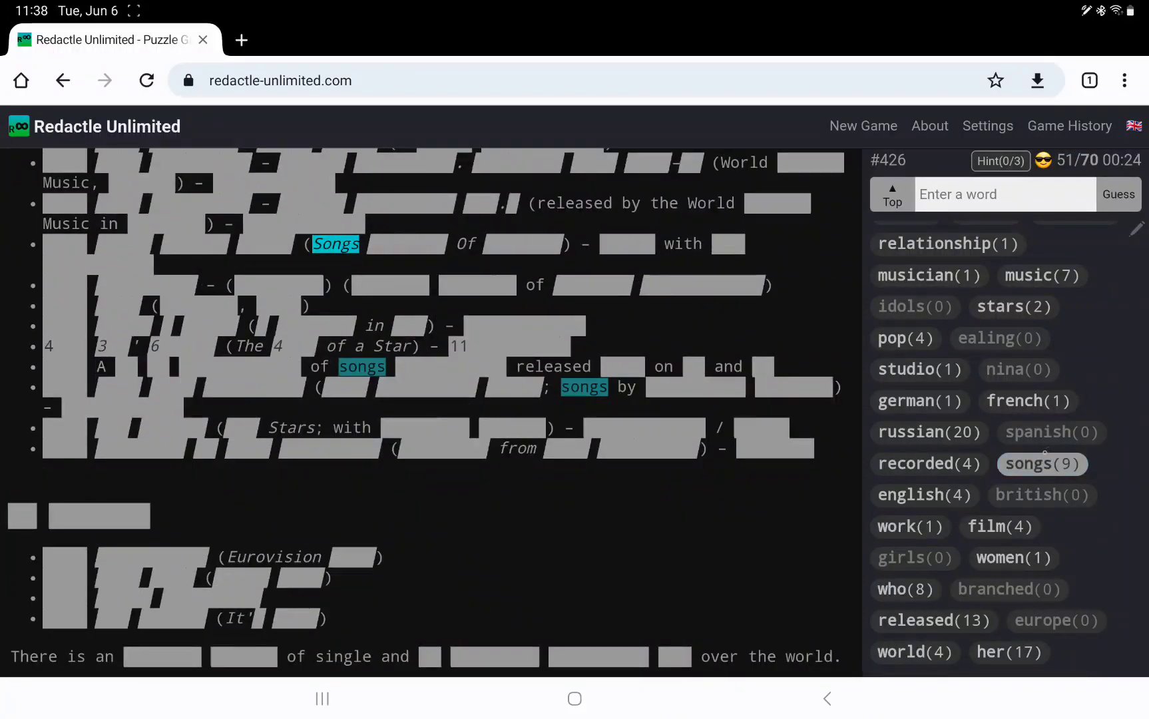
Reveal letter counts of hidden words after Songs, after released, and around Stars
click(395, 244)
click(521, 243)
click(622, 365)
click(693, 365)
click(242, 426)
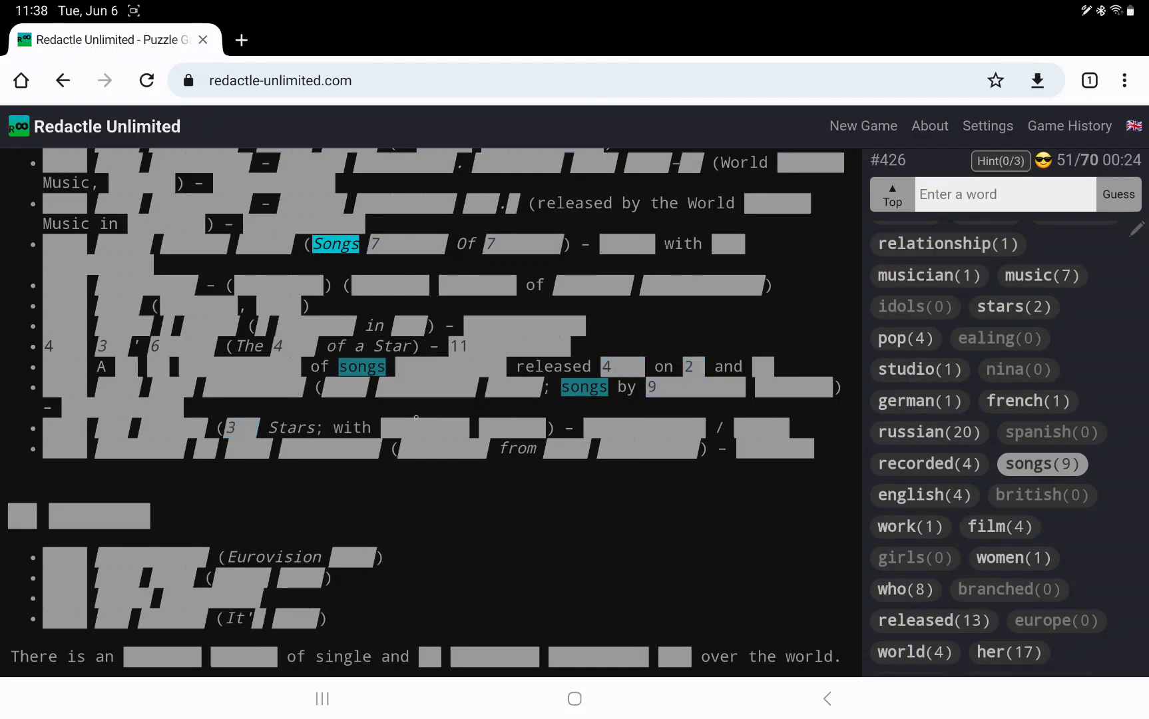
click(425, 427)
click(513, 427)
scroll(430, 413, up, 15)
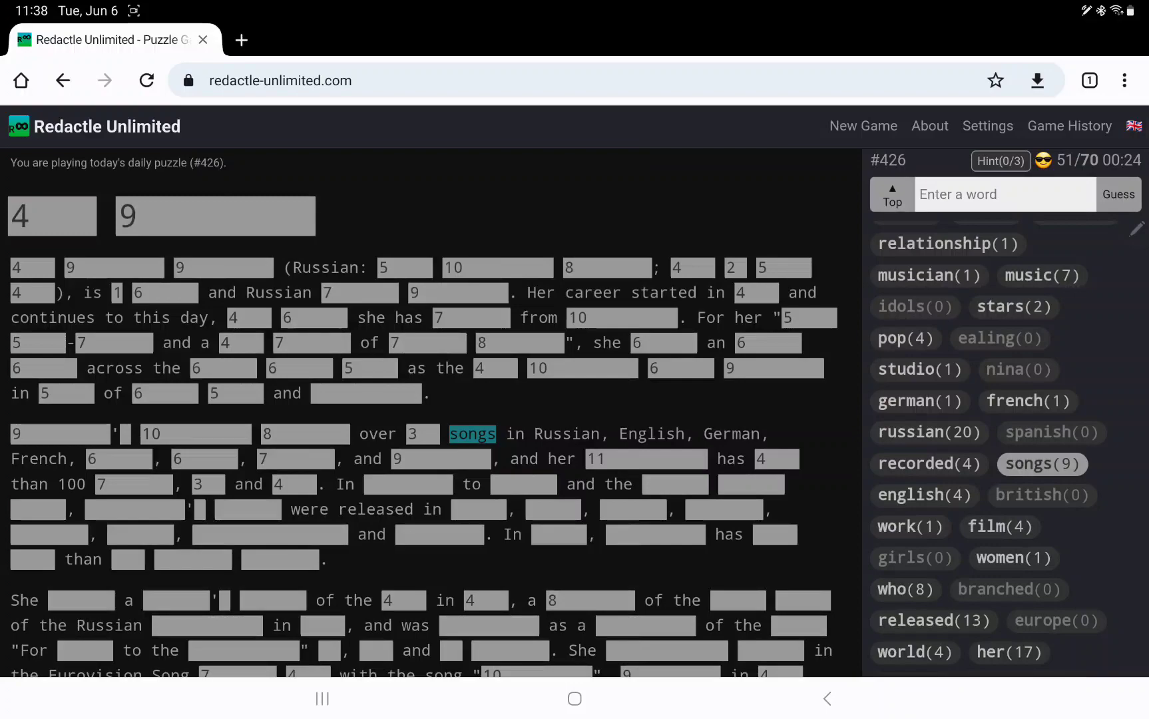
text(anna)
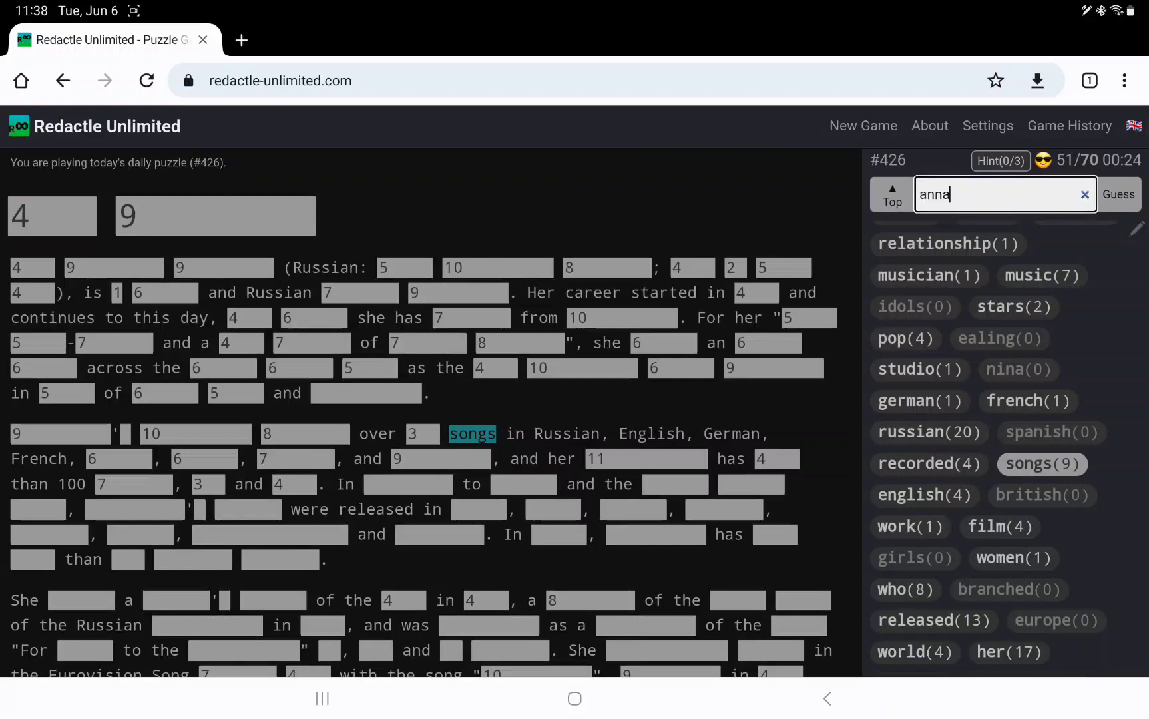
Try the first names 'anna' and 'anya' as guesses
key(Return)
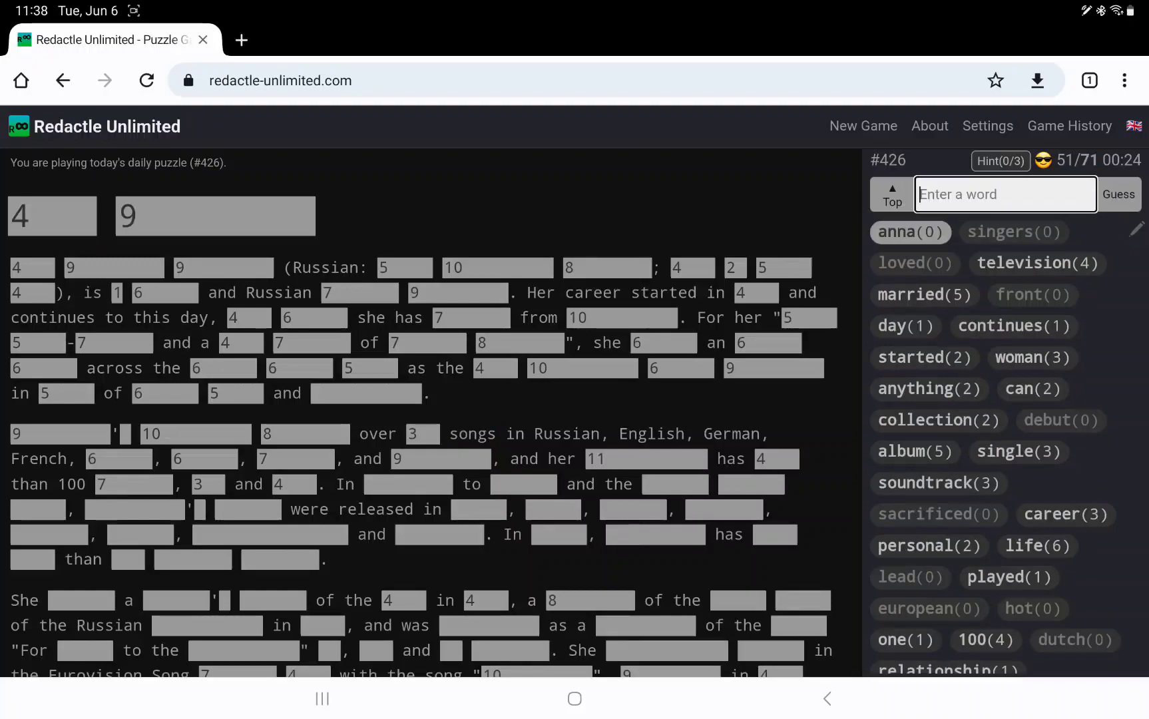
text(anya)
key(Return)
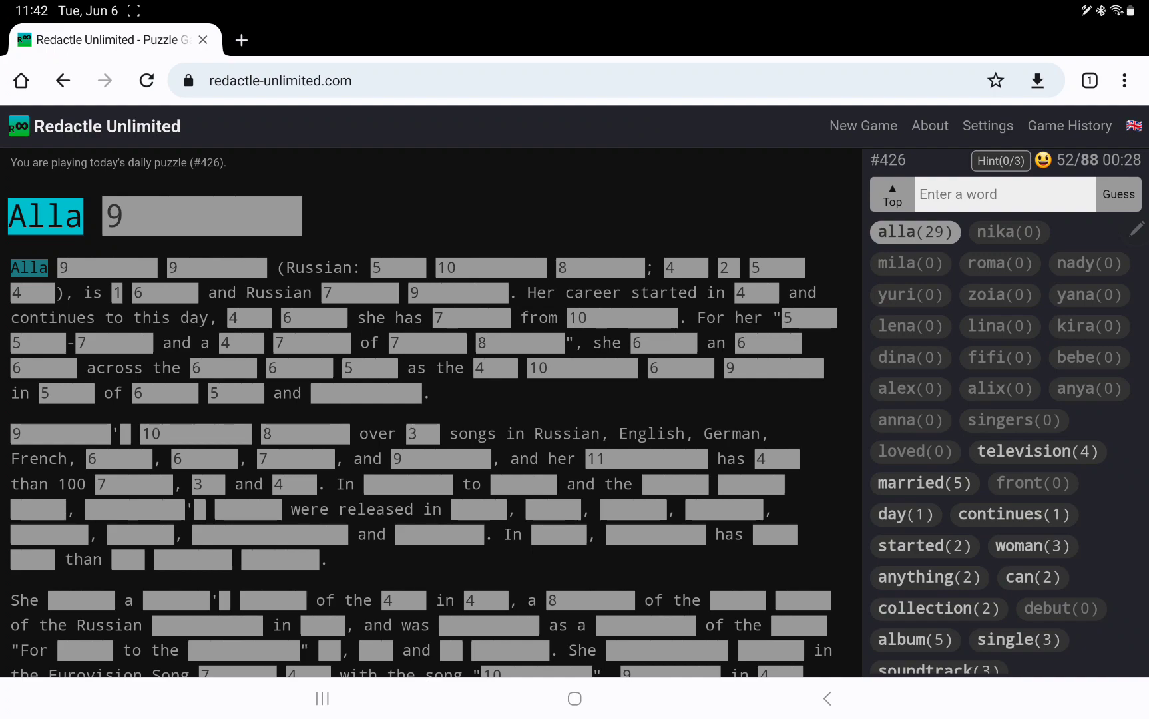
Submit 'pugacheva' as the winning guess
click(546, 431)
text(pug)
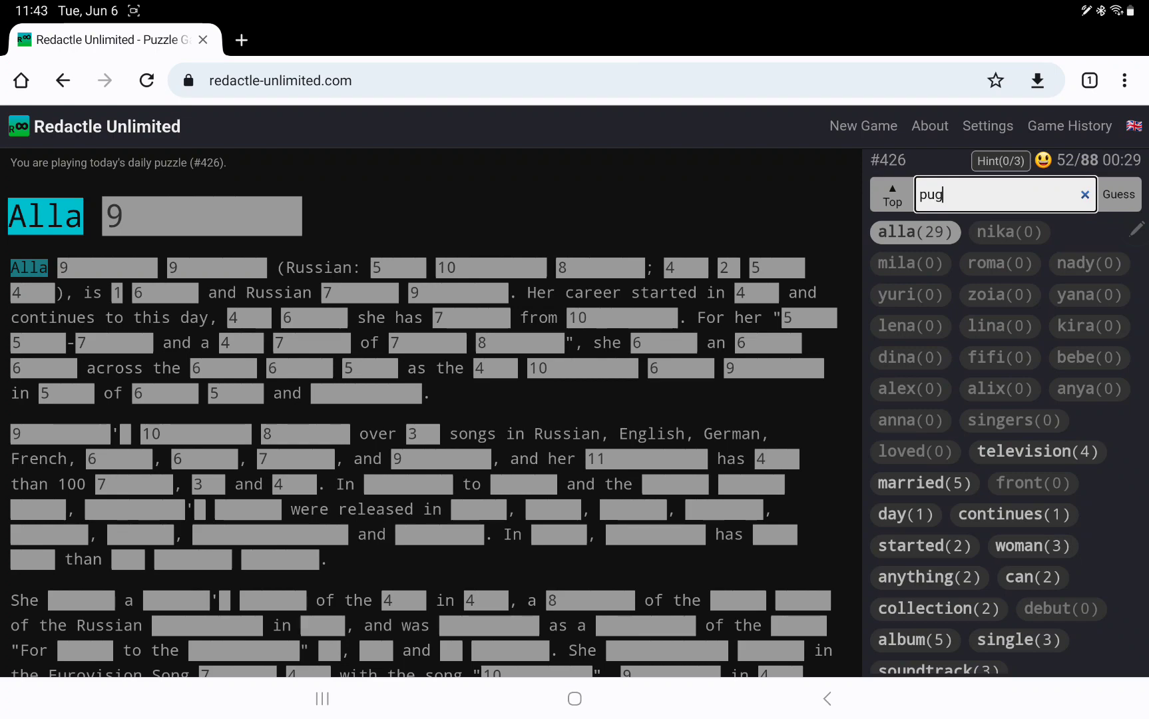
text(a)
text(cheva)
key(Return)
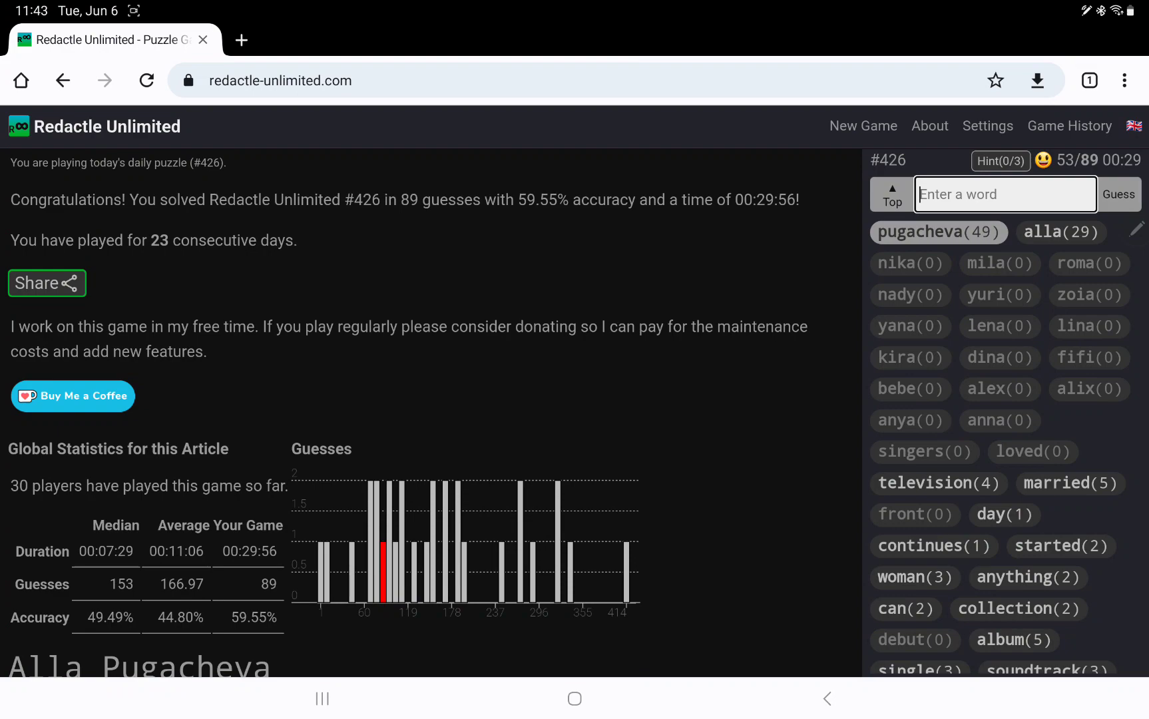
scroll(431, 405, down, 3)
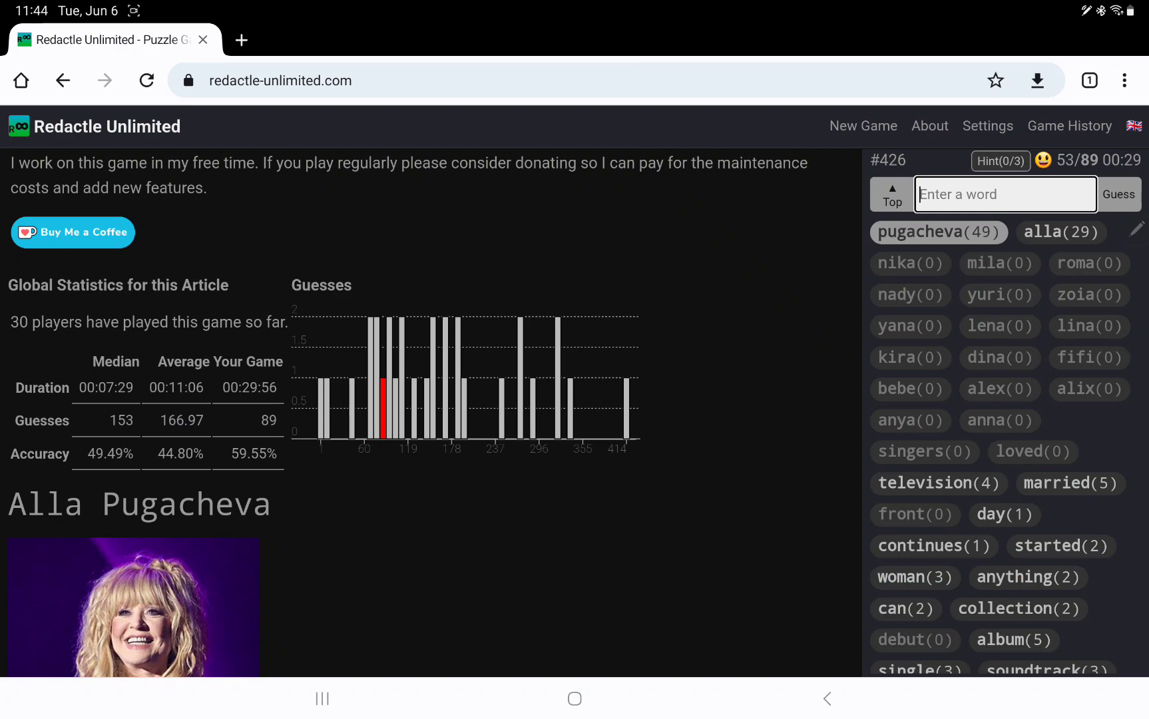
scroll(323, 414, down, 5)
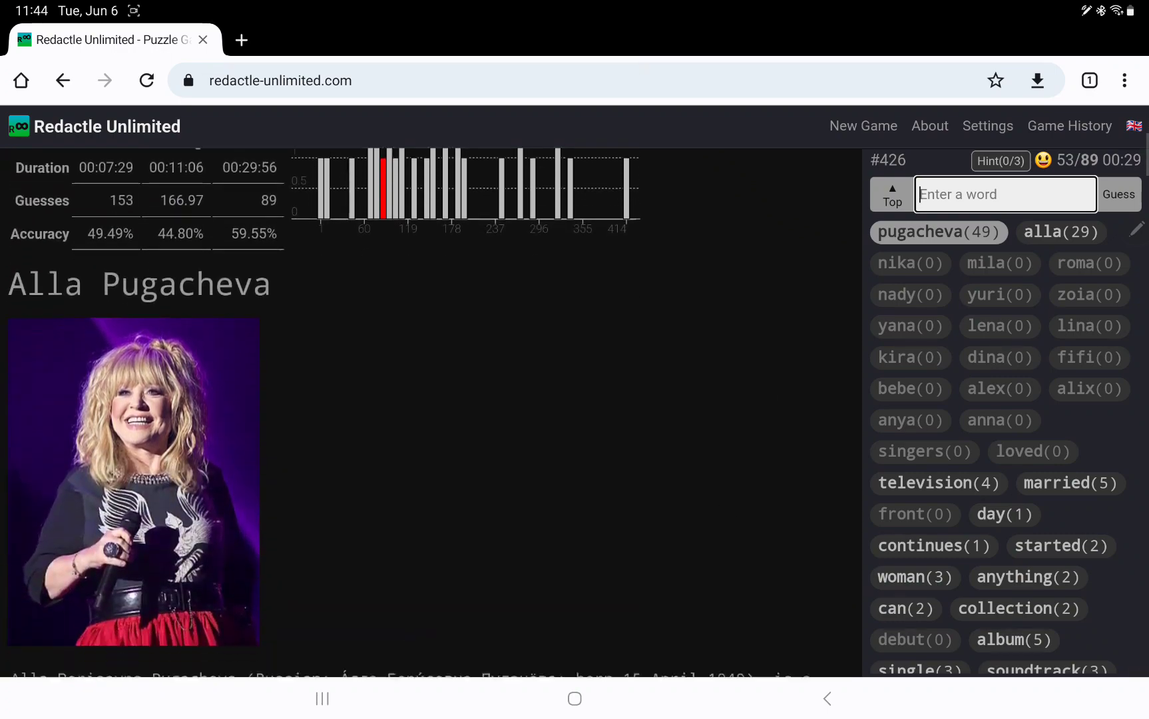
scroll(422, 413, down, 2)
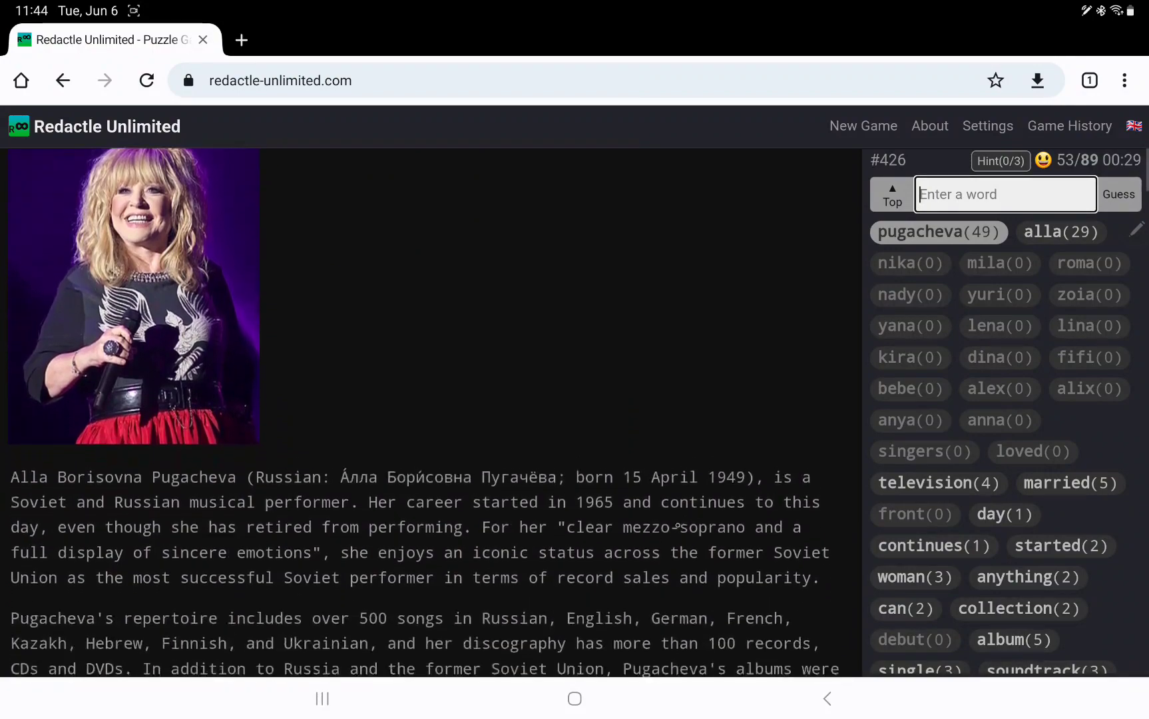
scroll(422, 413, down, 3)
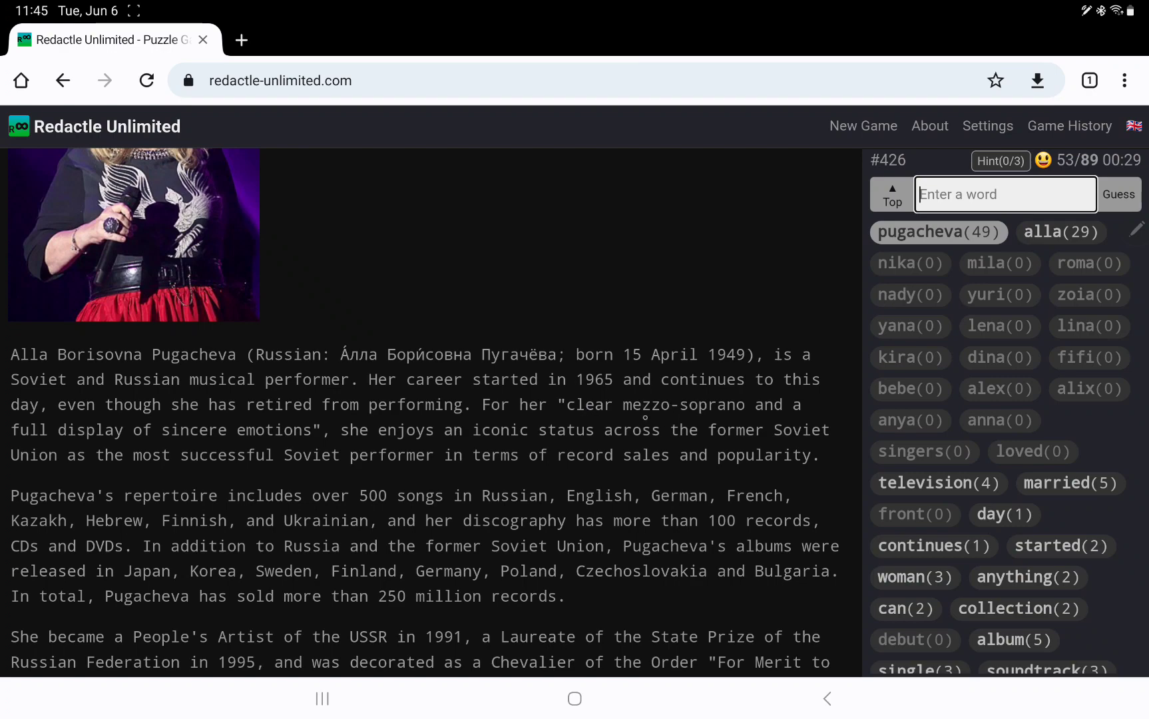
scroll(430, 405, down, 2)
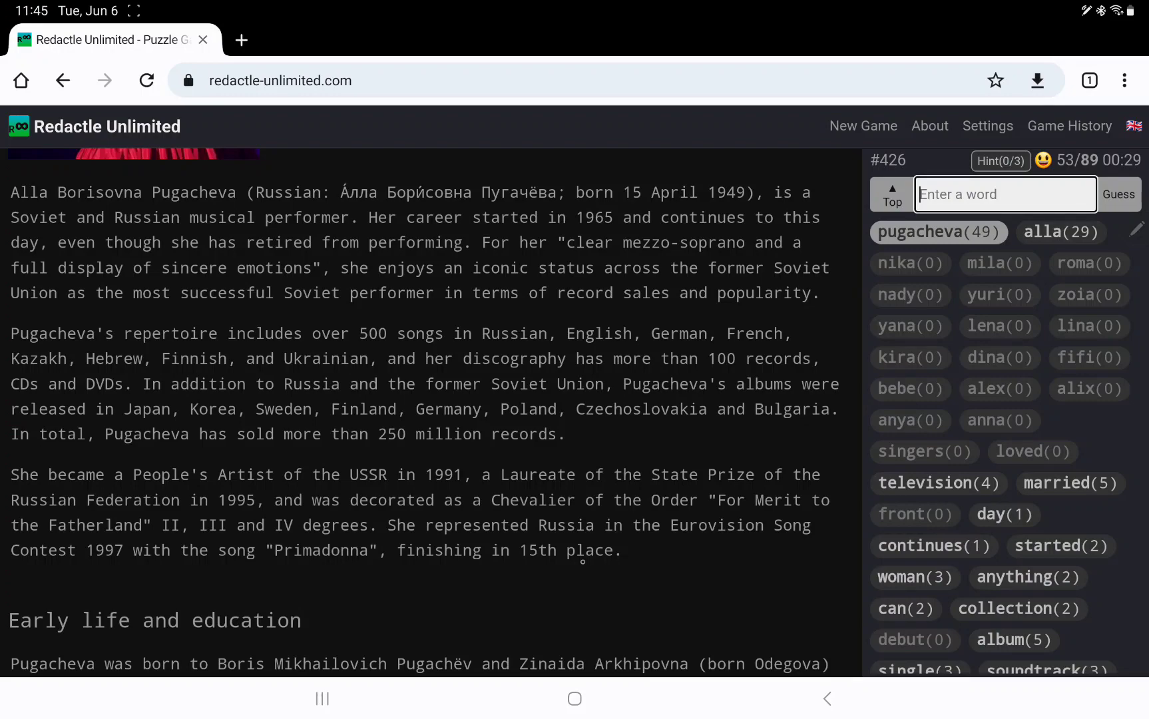
scroll(431, 405, down, 1)
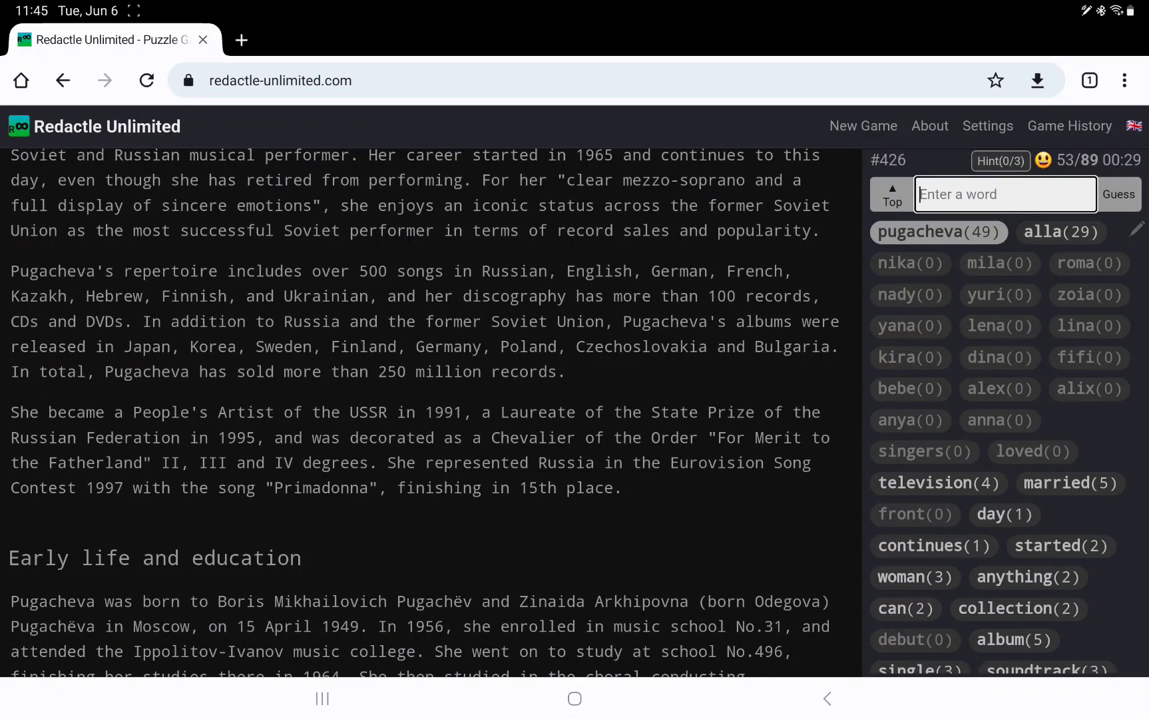
scroll(572, 446, down, 3)
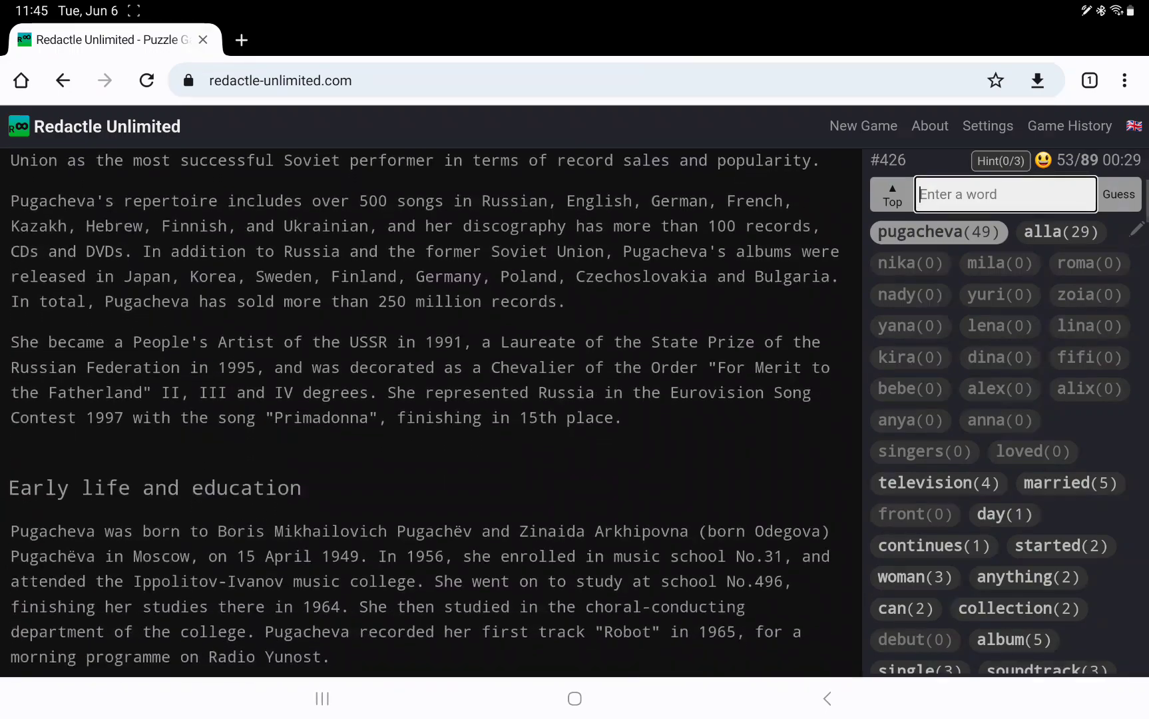
scroll(573, 447, down, 1)
scroll(573, 447, down, 1)
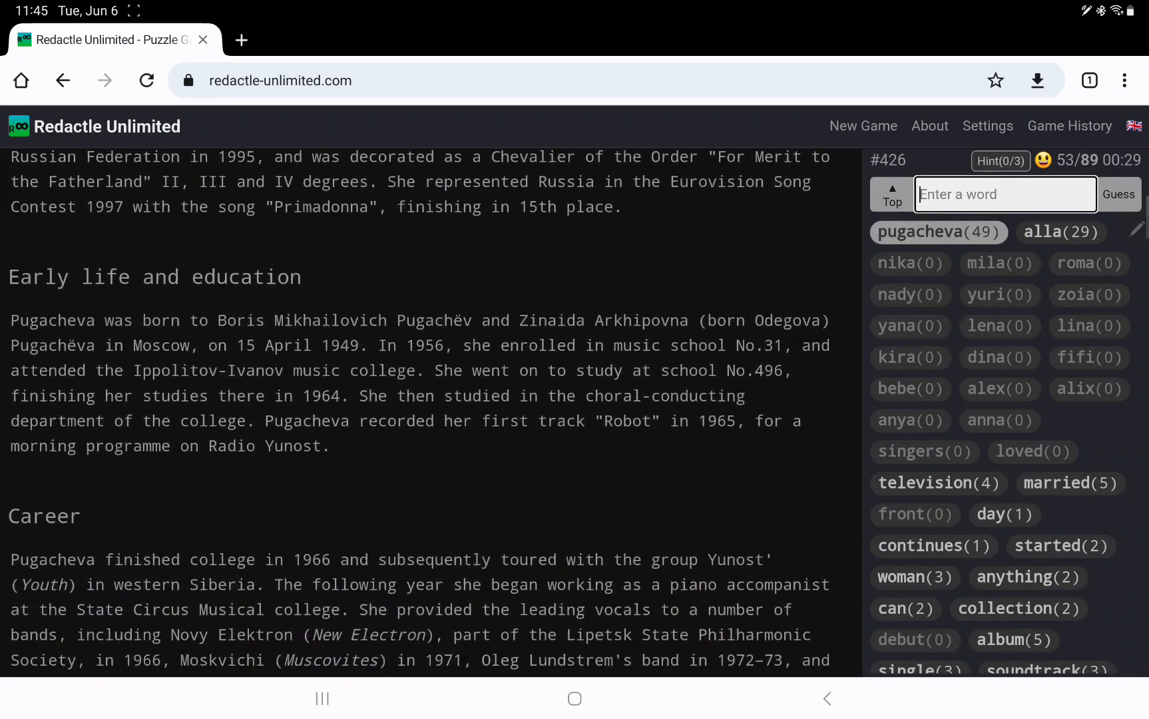
scroll(573, 446, up, 2)
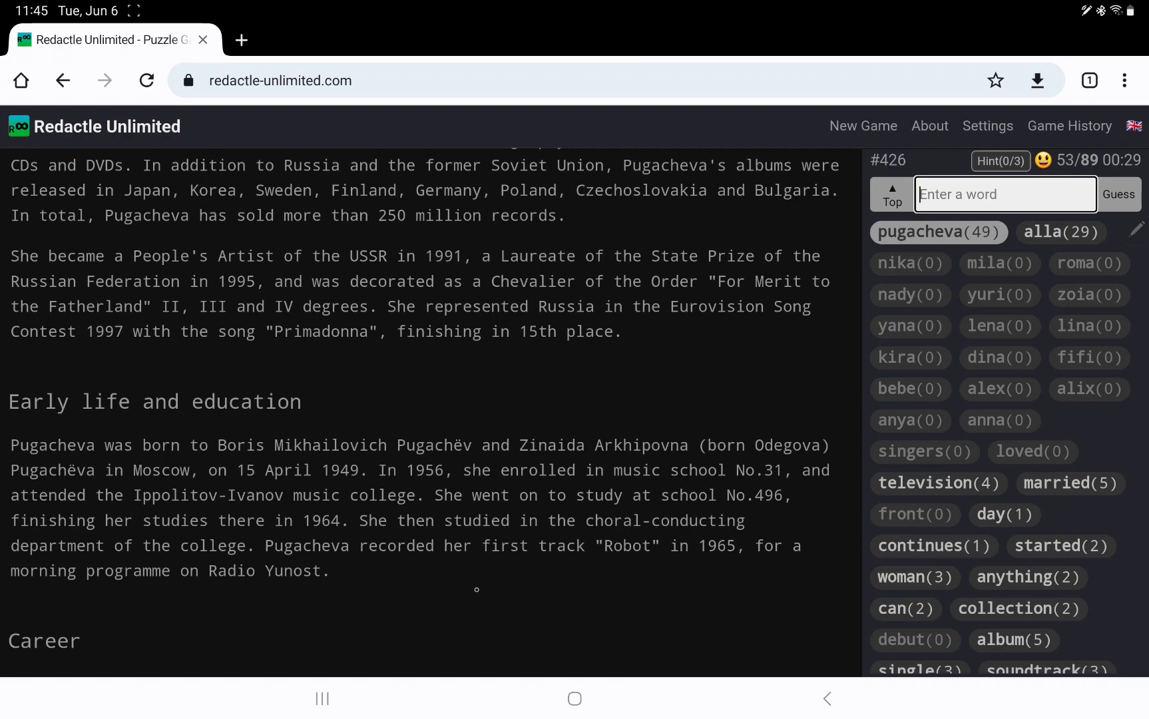
scroll(476, 590, down, 2)
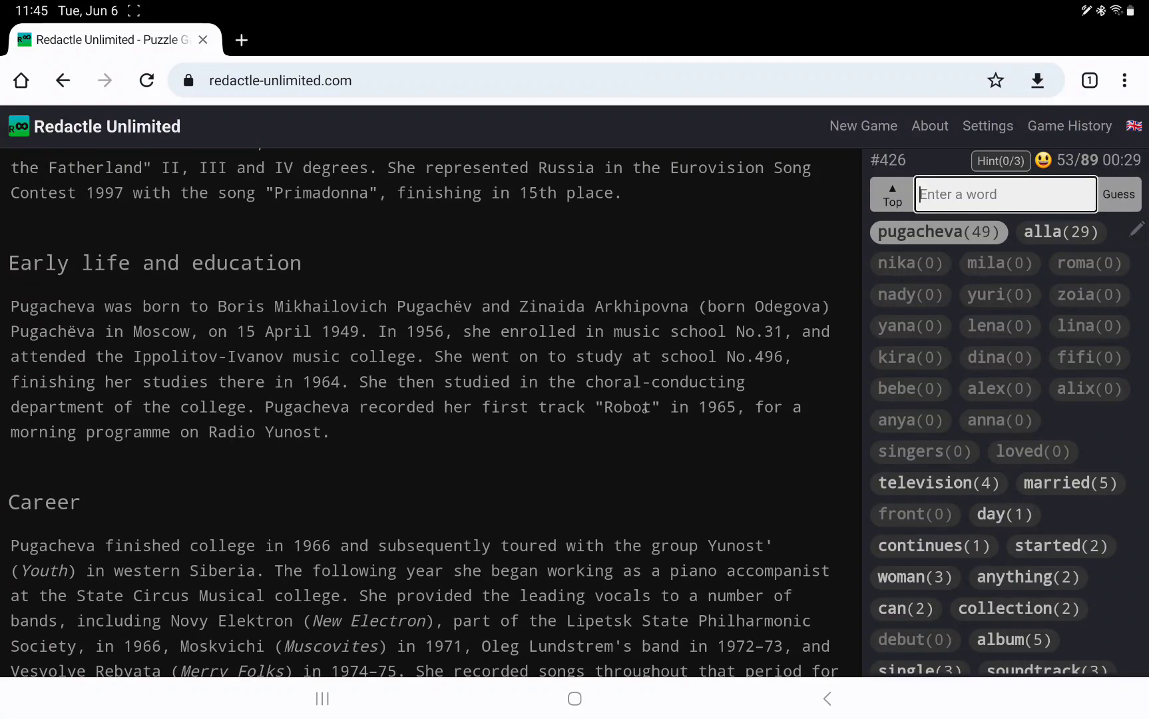
scroll(579, 527, down, 3)
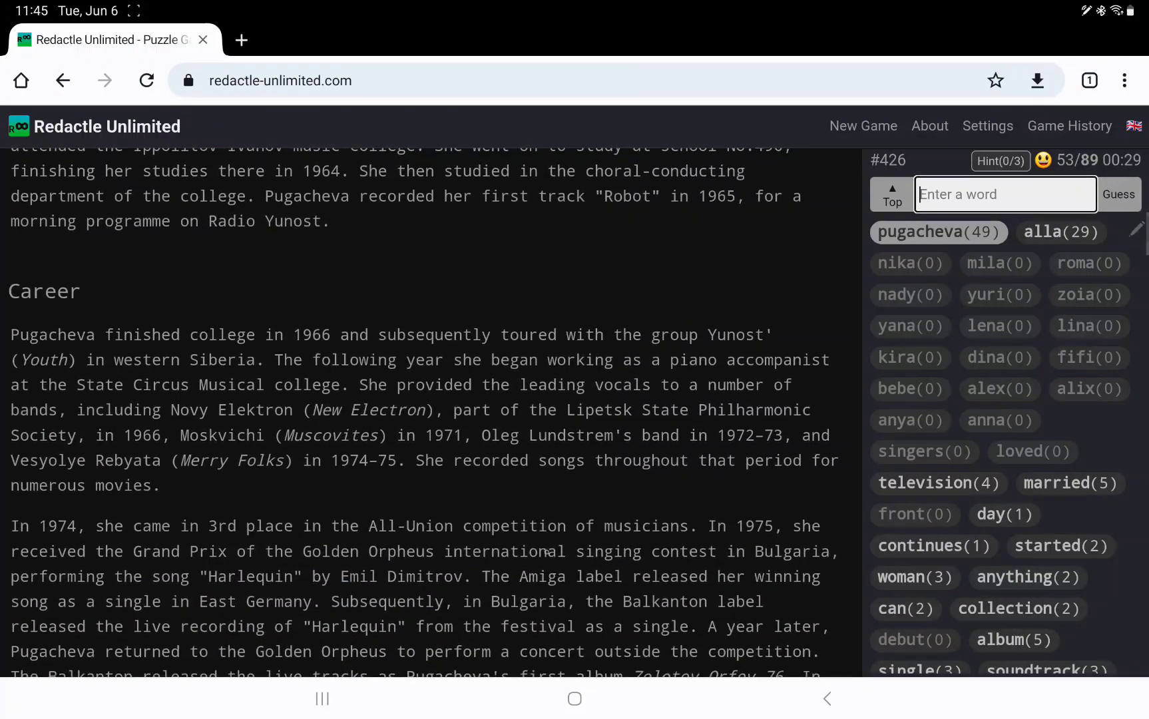
scroll(579, 527, down, 1)
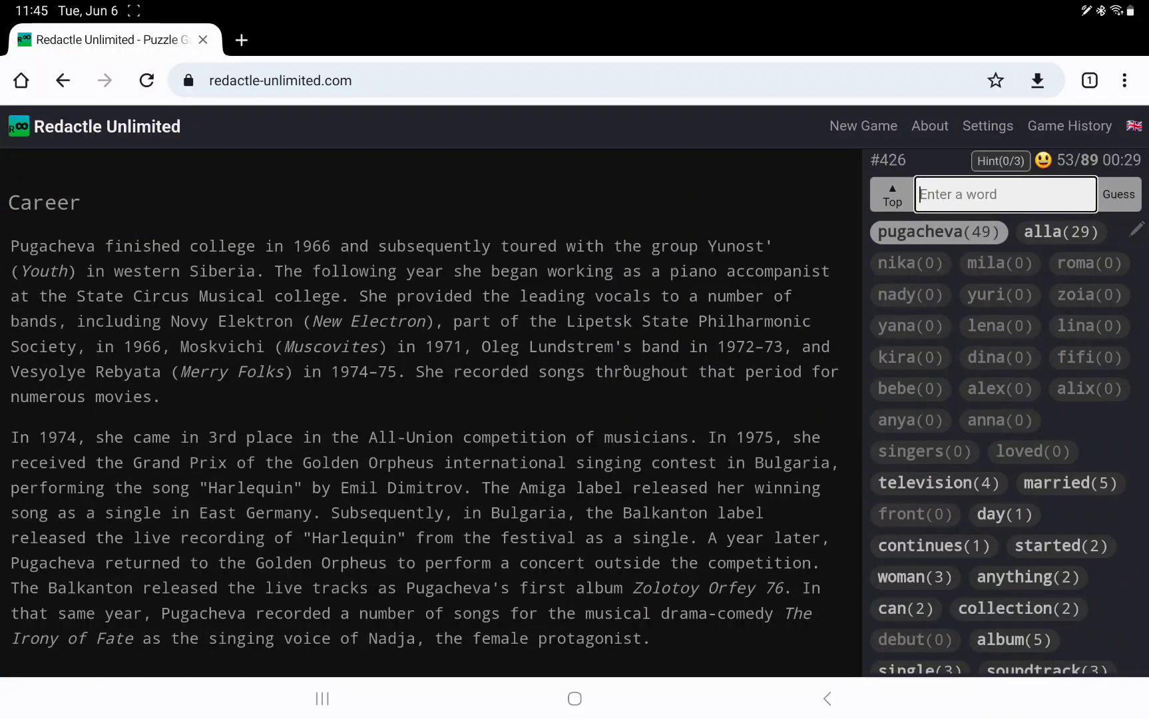
scroll(603, 206, up, 15)
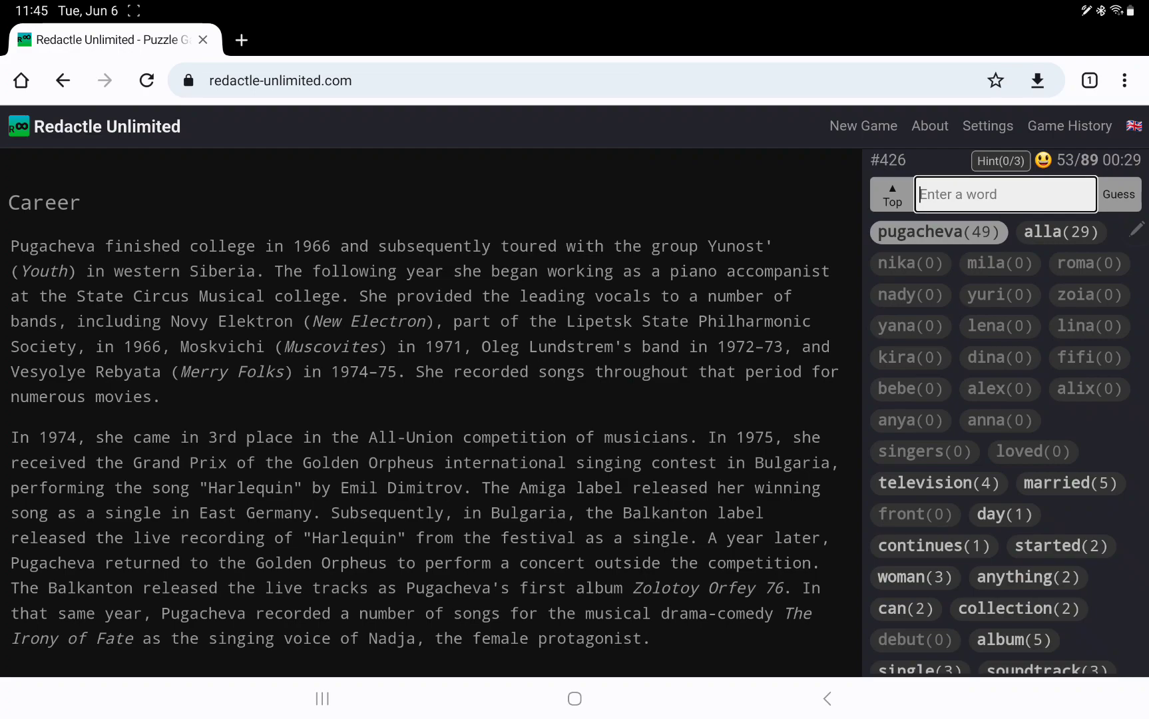